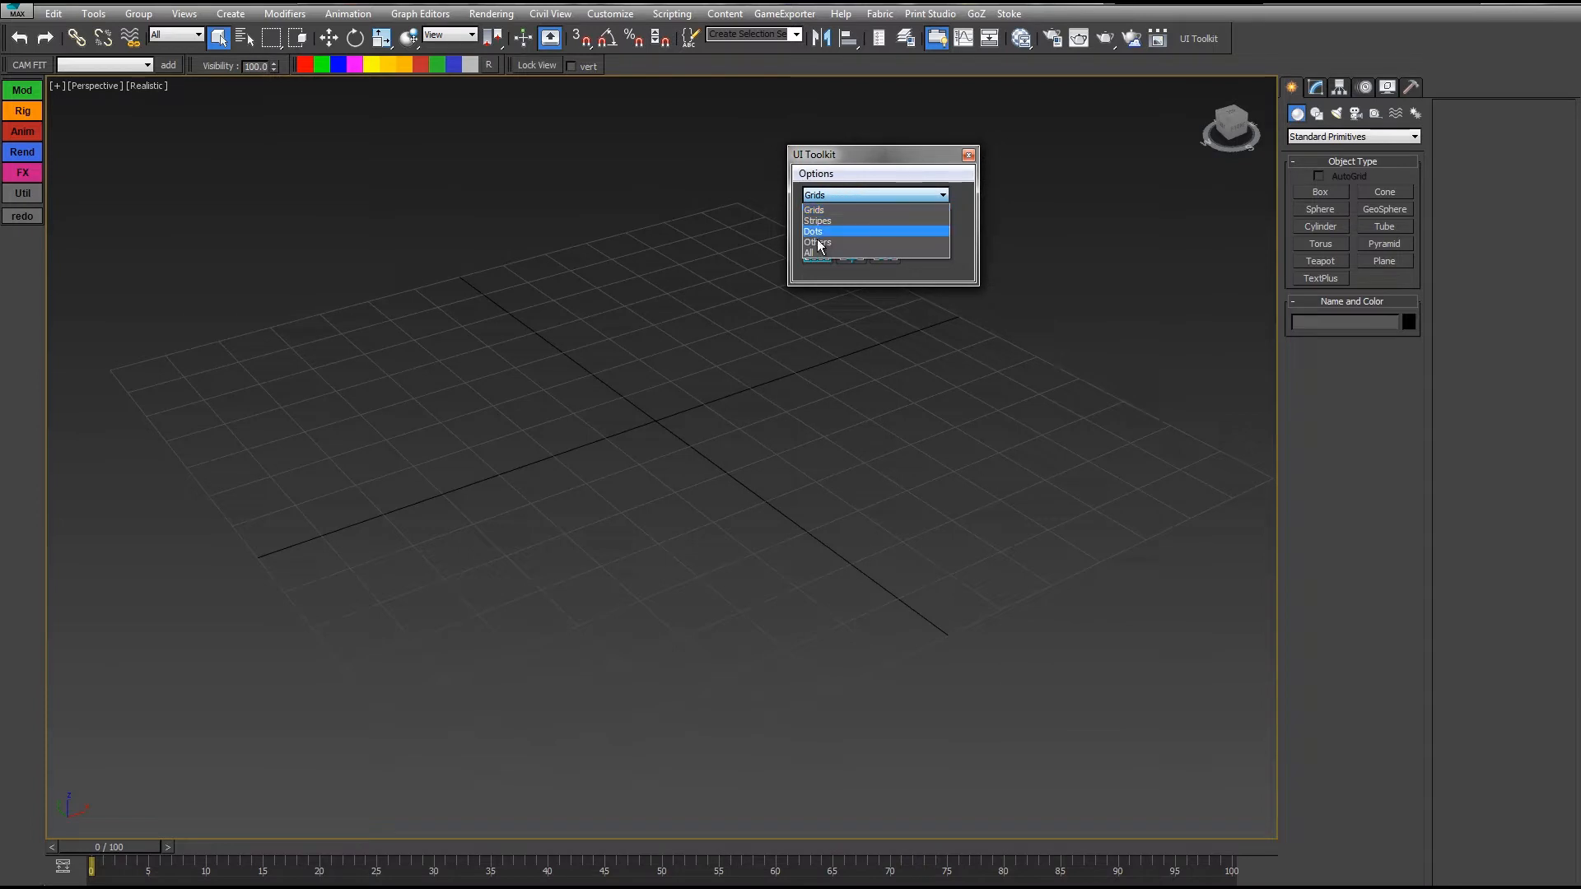
# Step: Choose the Others category in the UI Toolkit and create a Symbols object near the centre of the grid
pyautogui.click(821, 242)
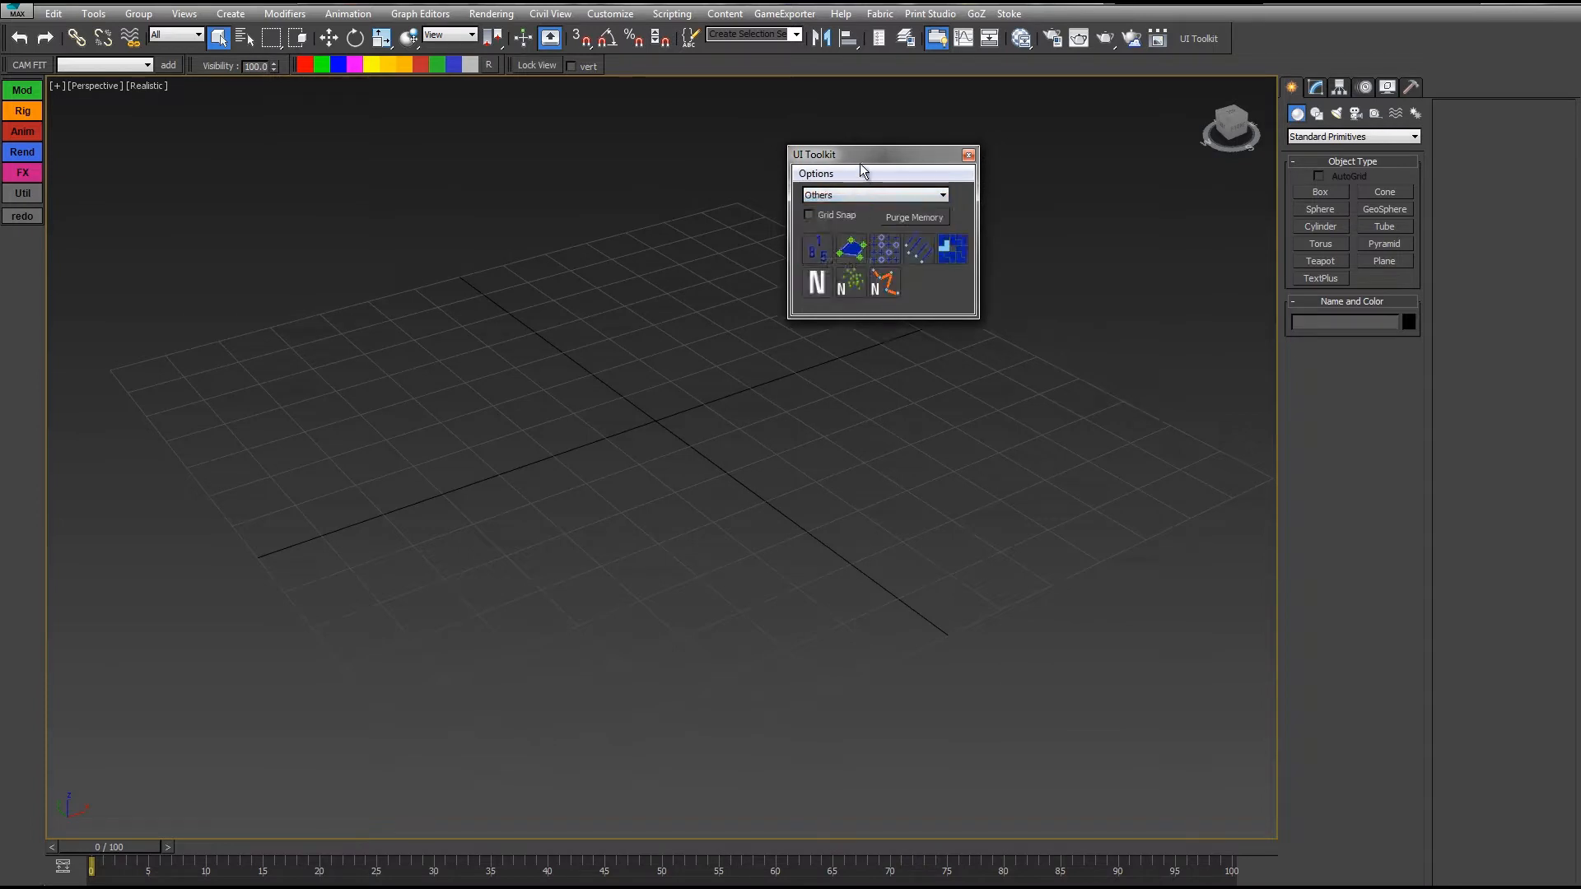
pyautogui.moveTo(859, 156); pyautogui.dragTo(954, 131)
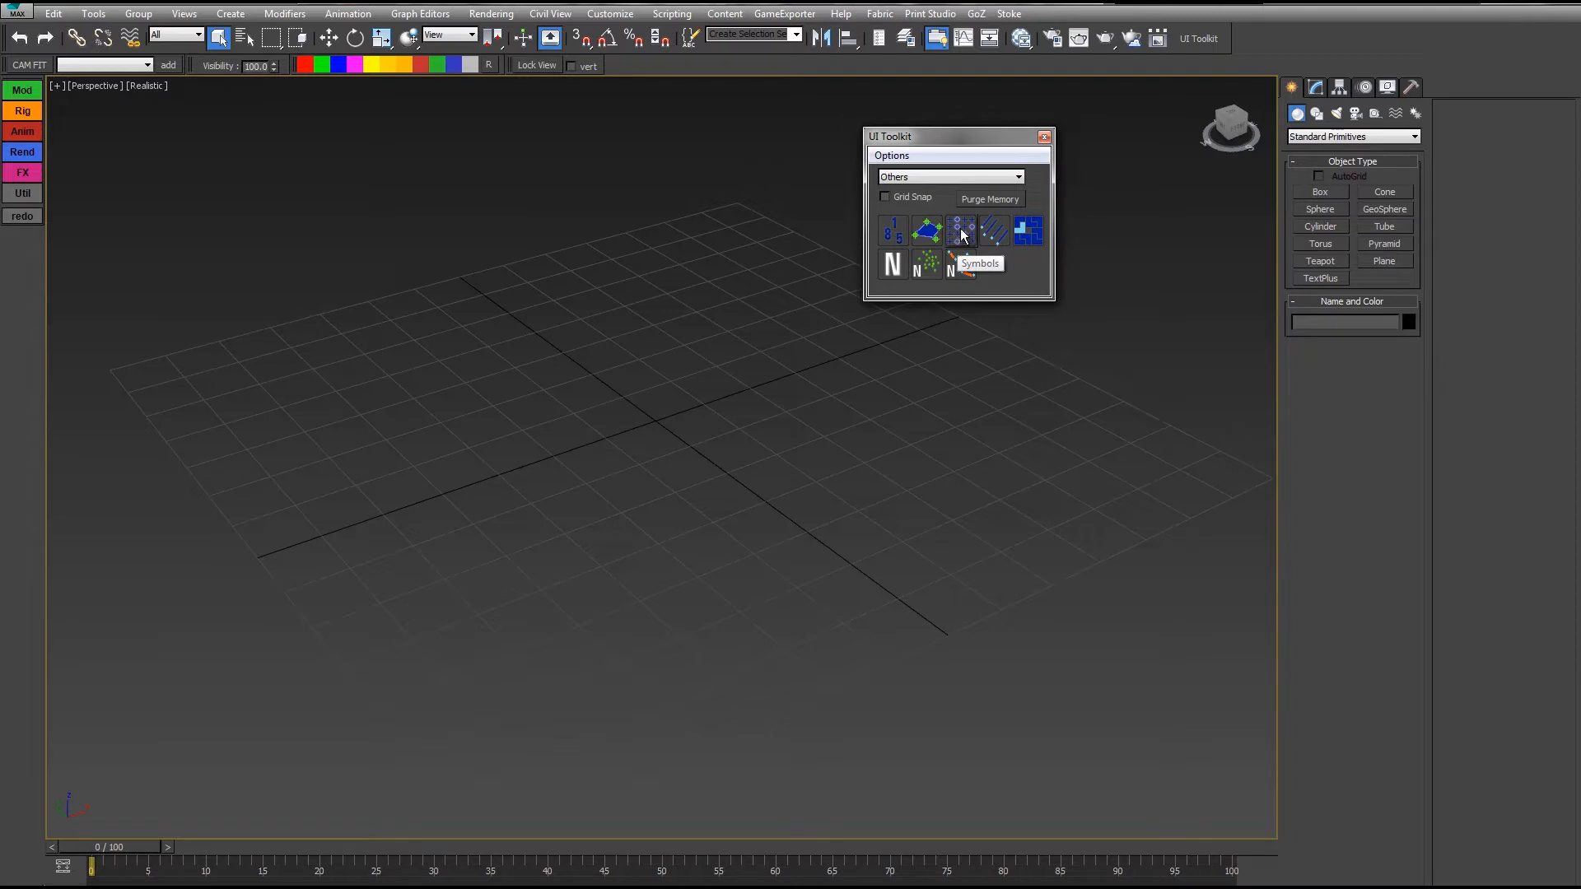
pyautogui.click(962, 234)
pyautogui.click(667, 407)
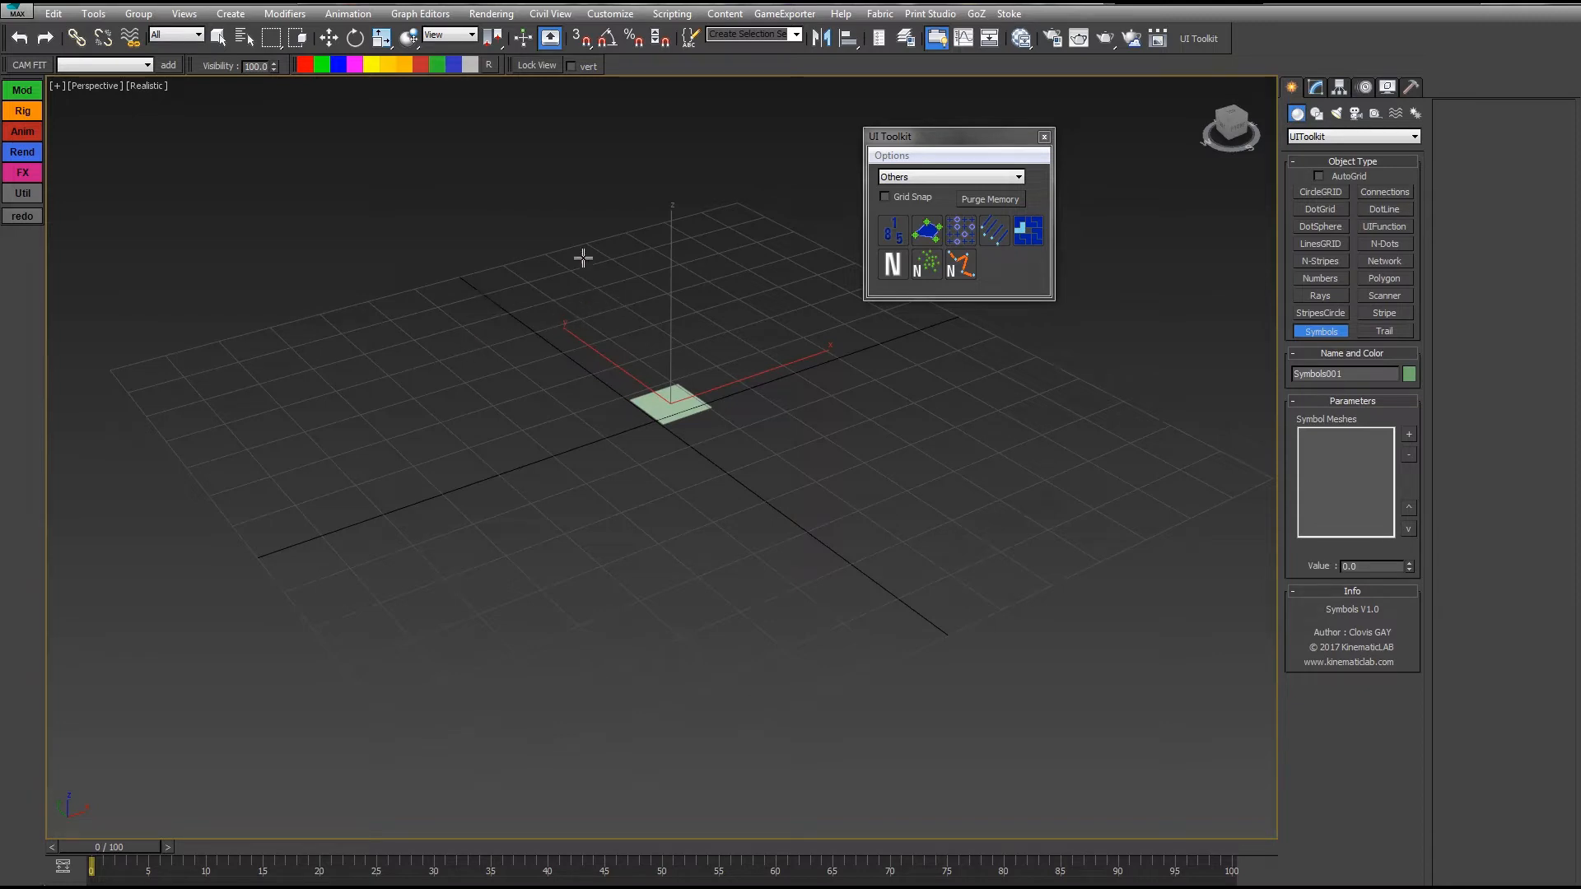
pyautogui.rightClick(662, 283)
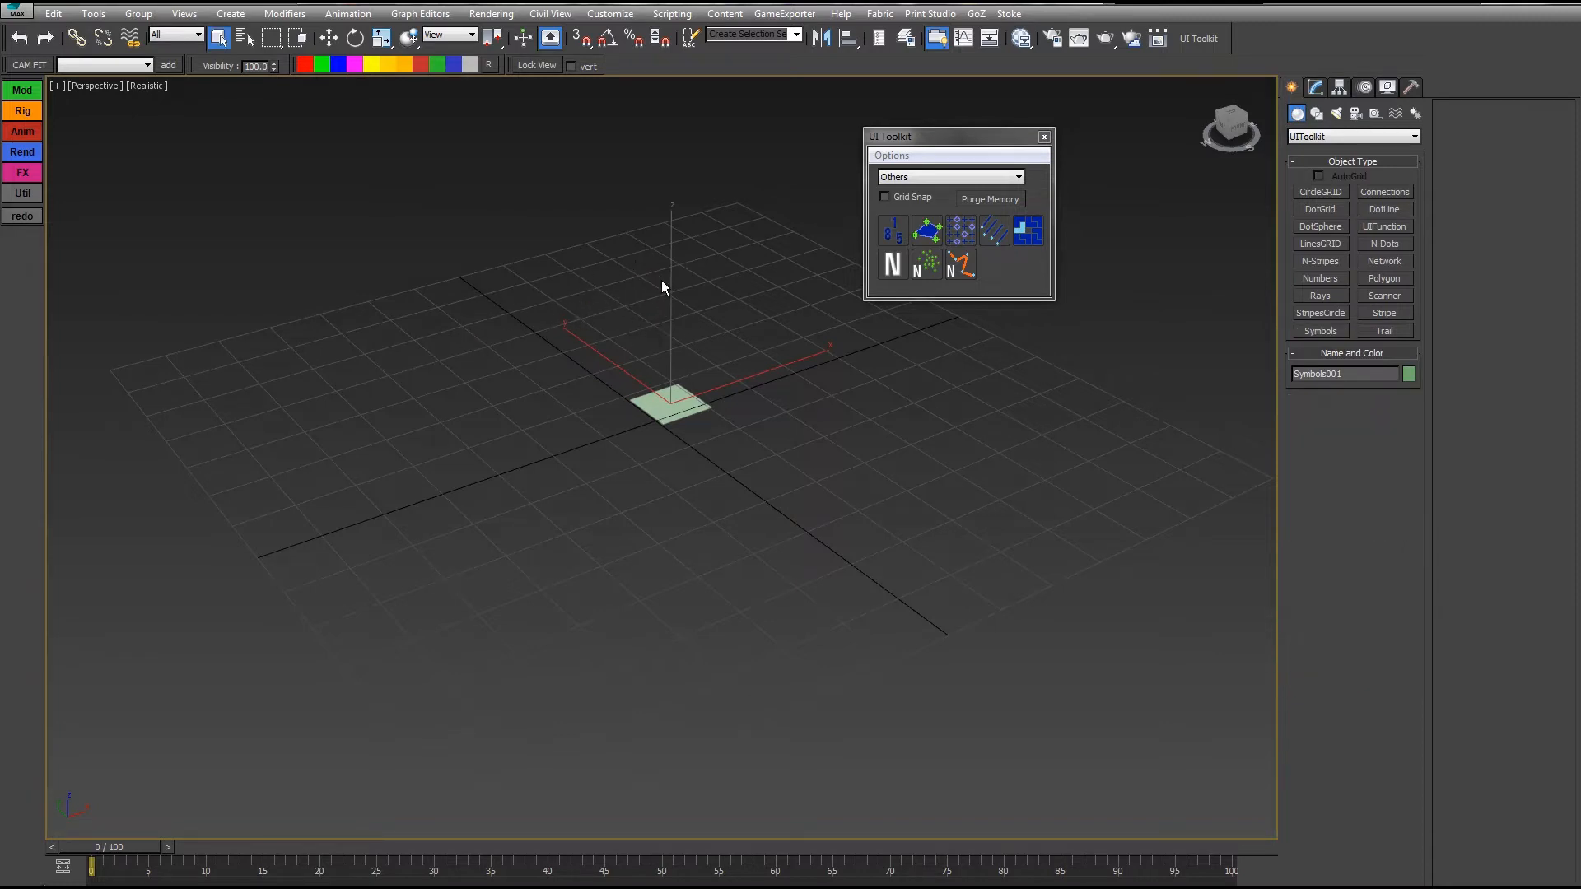
# Step: Close the UI Toolkit window and display the Symbols object's modify parameters, shortening the modifier stack area
pyautogui.keyDown('alt'); pyautogui.moveTo(712, 364); pyautogui.dragTo(1039, 190, button='middle'); pyautogui.keyUp('alt')
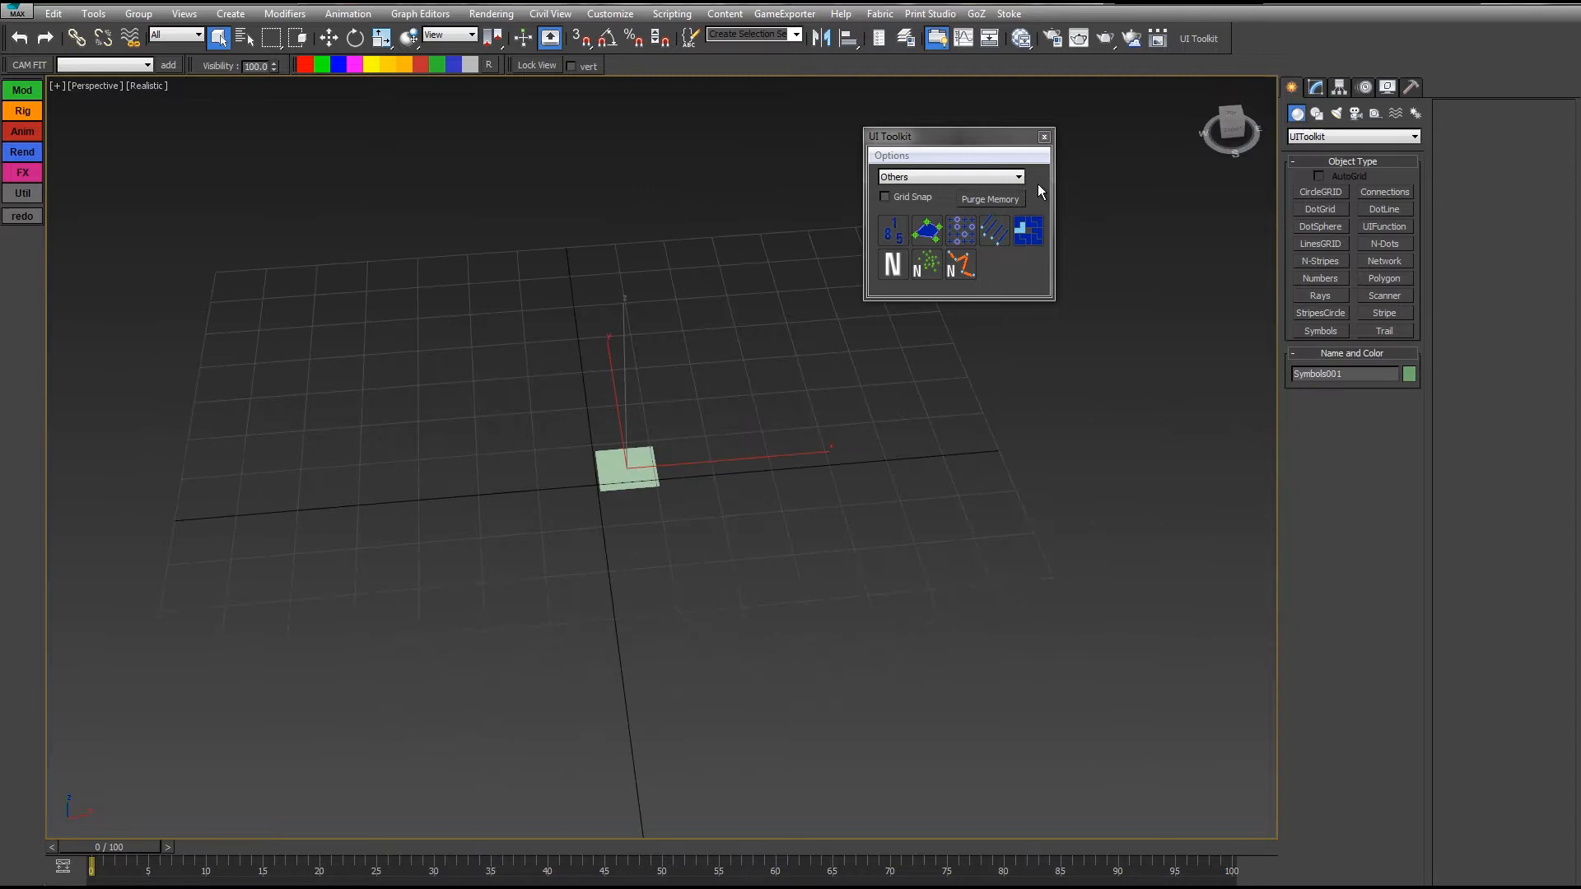
pyautogui.click(1044, 135)
pyautogui.click(1322, 86)
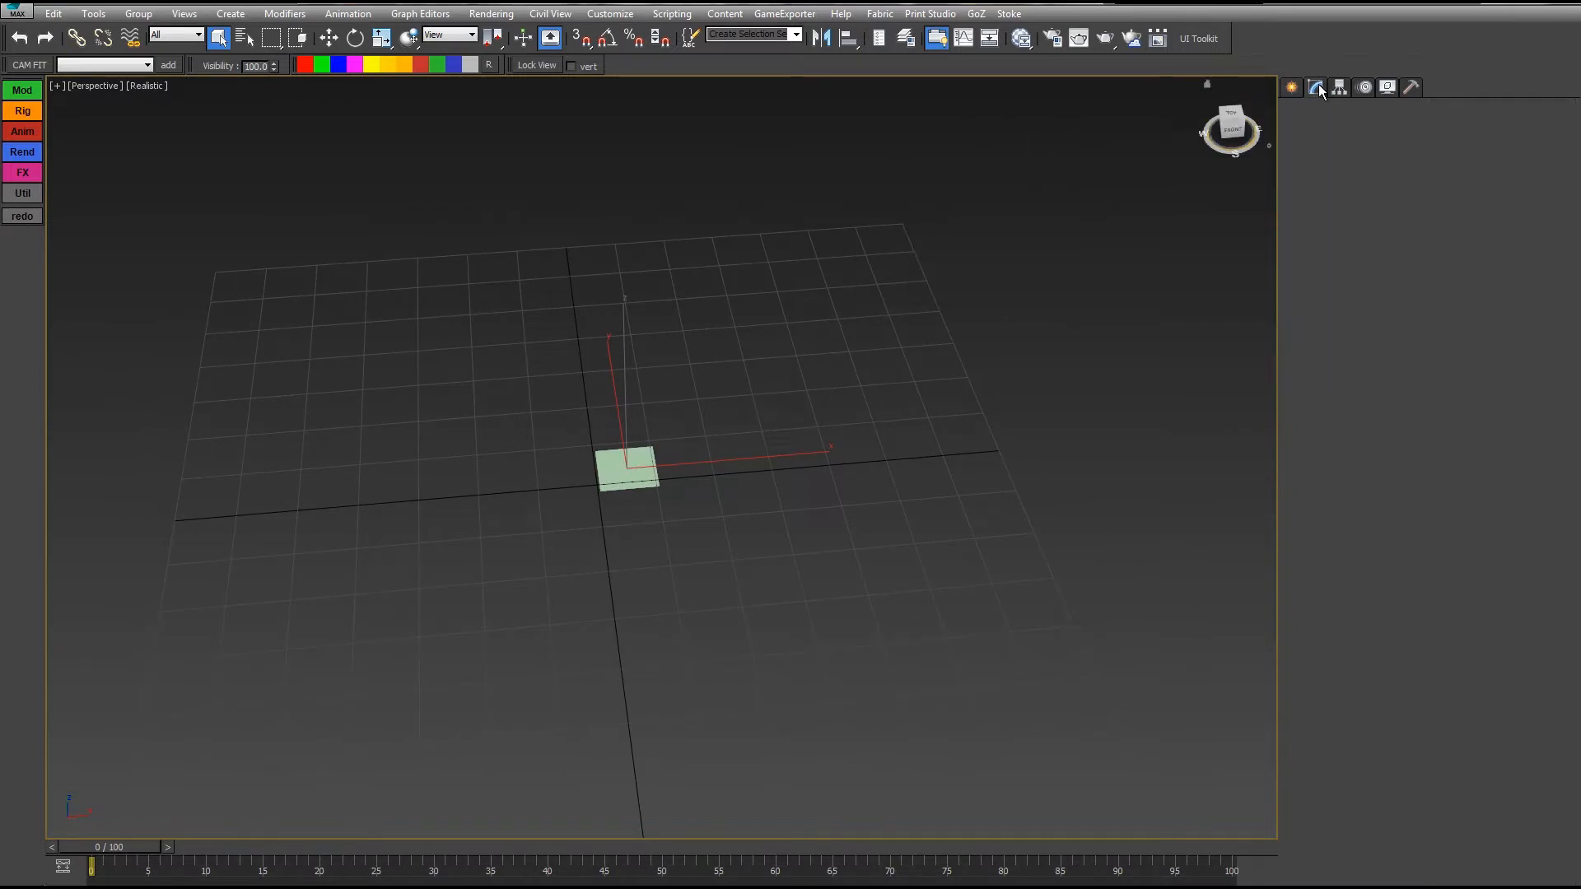
pyautogui.moveTo(833, 282); pyautogui.dragTo(889, 289, button='middle')
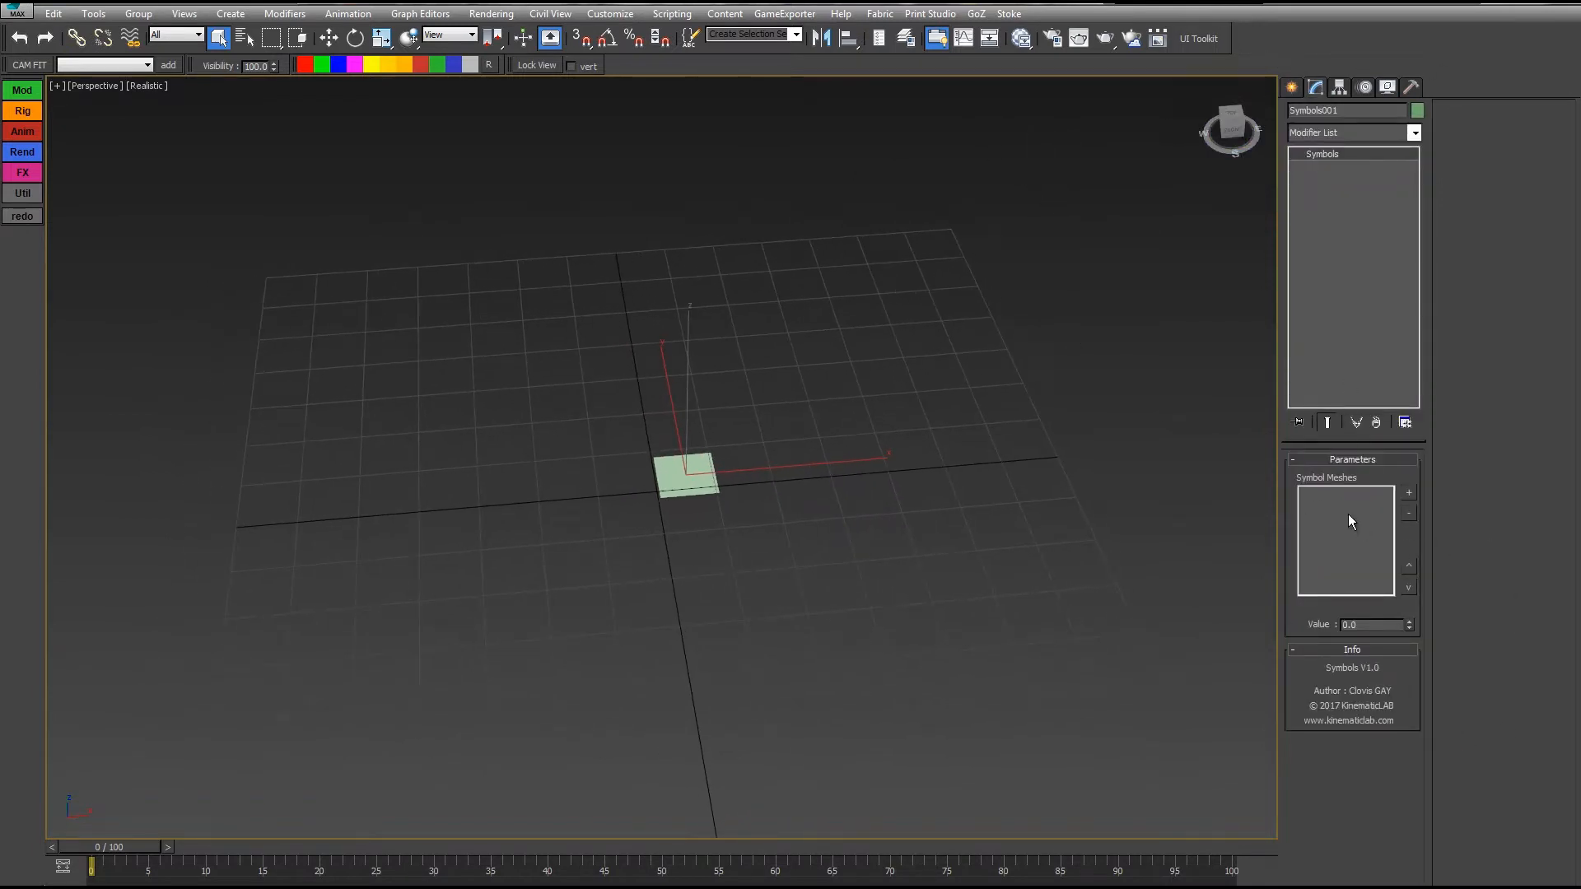
pyautogui.moveTo(1371, 454); pyautogui.dragTo(1360, 262)
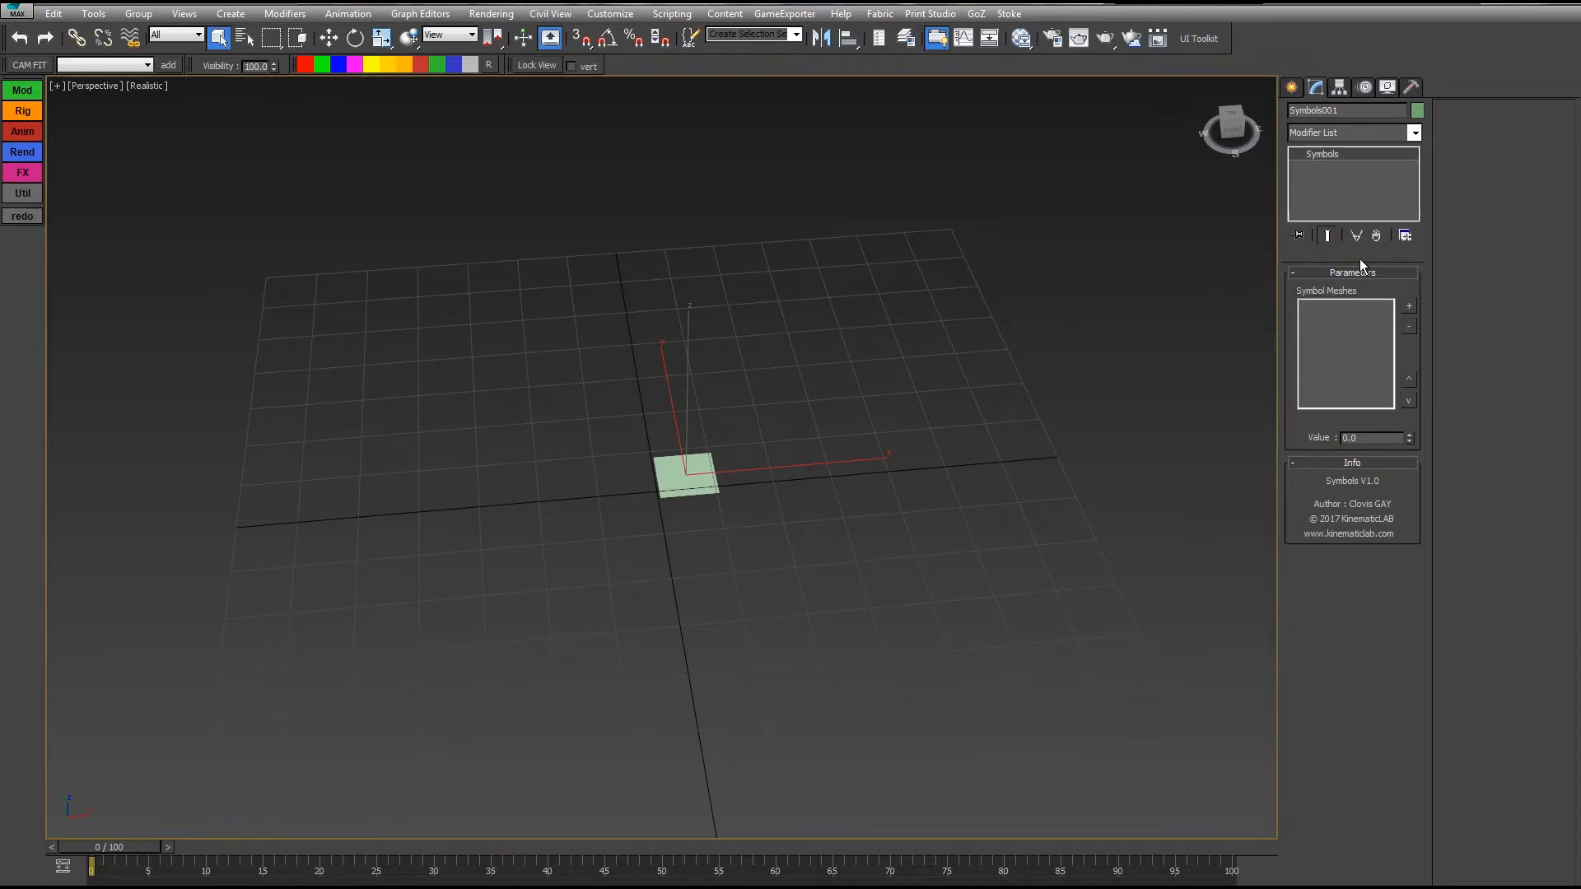
pyautogui.moveTo(923, 422)
pyautogui.mouseDown(button='middle')
pyautogui.moveTo(971, 480)
pyautogui.moveTo(932, 404)
pyautogui.mouseUp(button='middle')
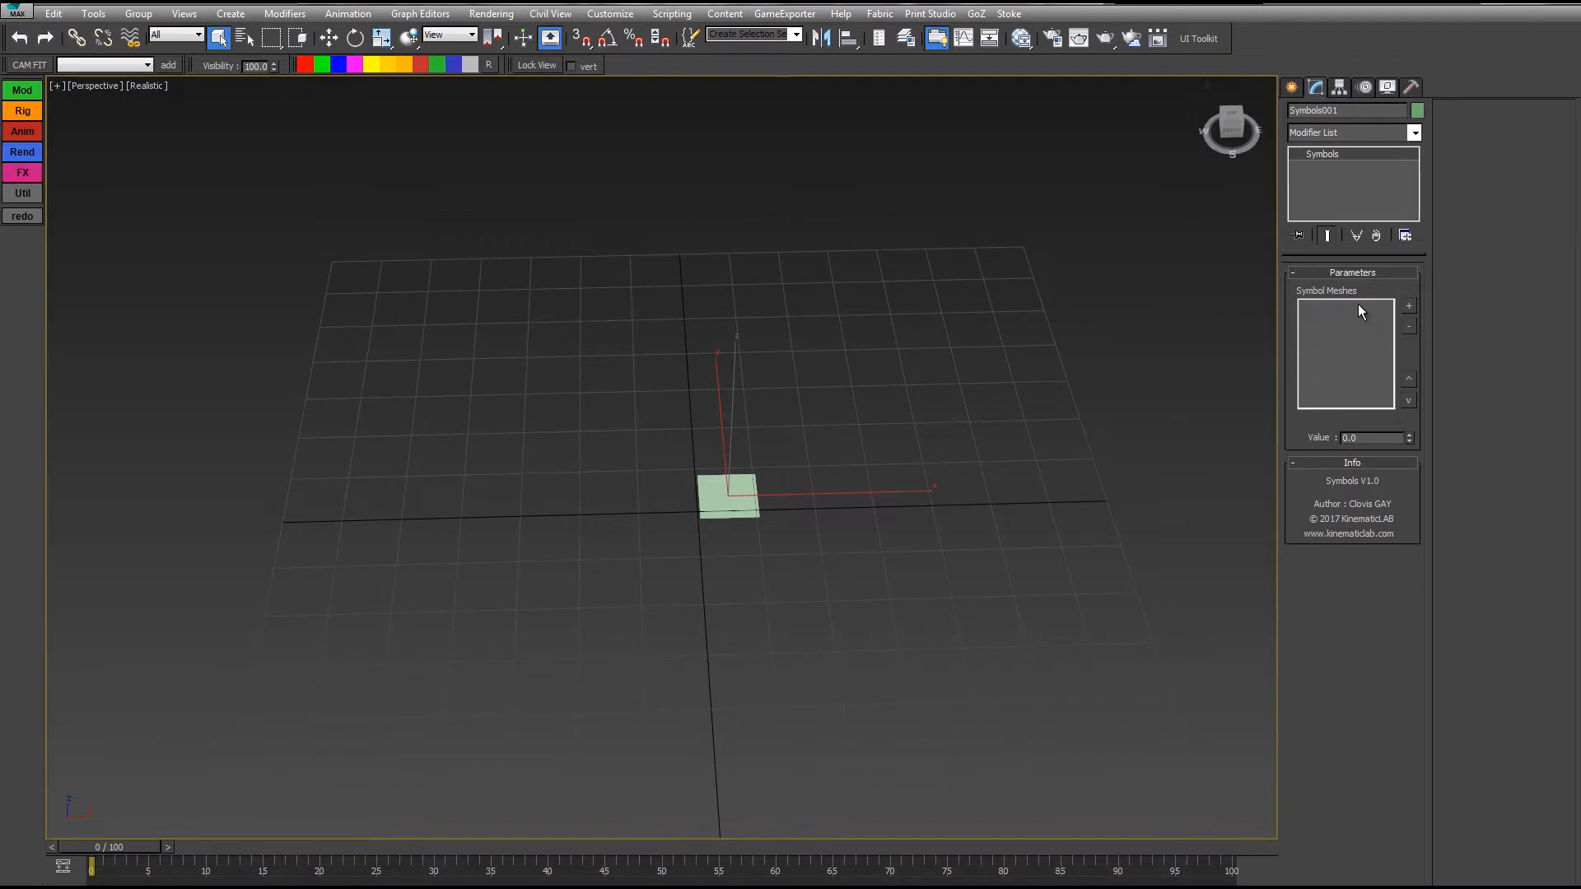
# Step: Draw a standard plane about 0.119 m long and 0.108 m wide beside the Symbols object, with edged faces displayed
pyautogui.click(1289, 86)
pyautogui.moveTo(929, 356); pyautogui.dragTo(842, 346, button='middle')
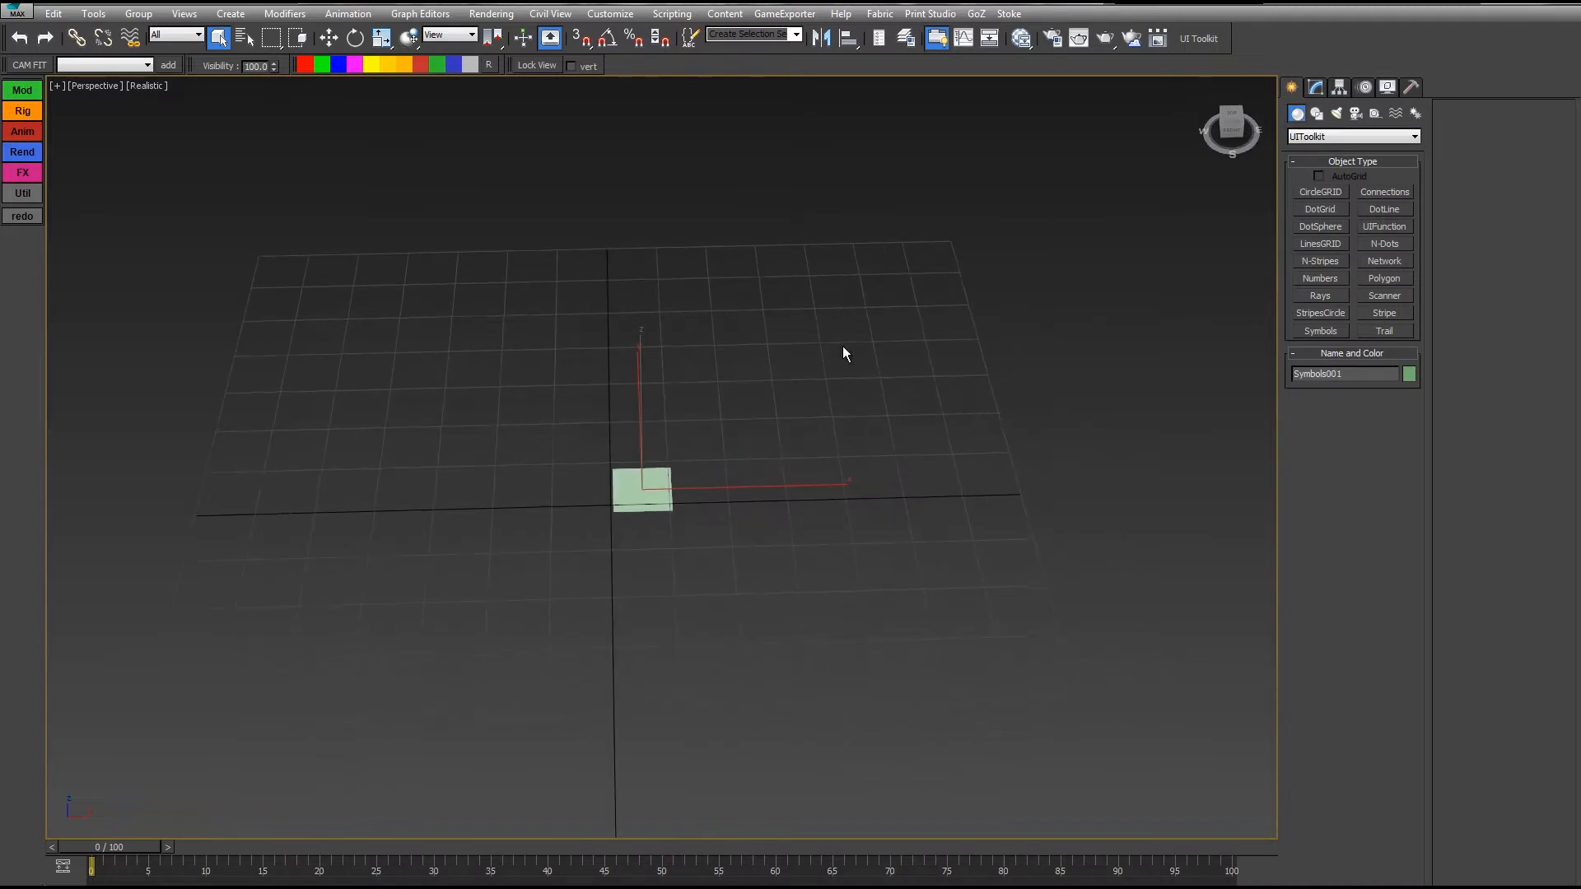
pyautogui.click(1321, 136)
pyautogui.click(1309, 152)
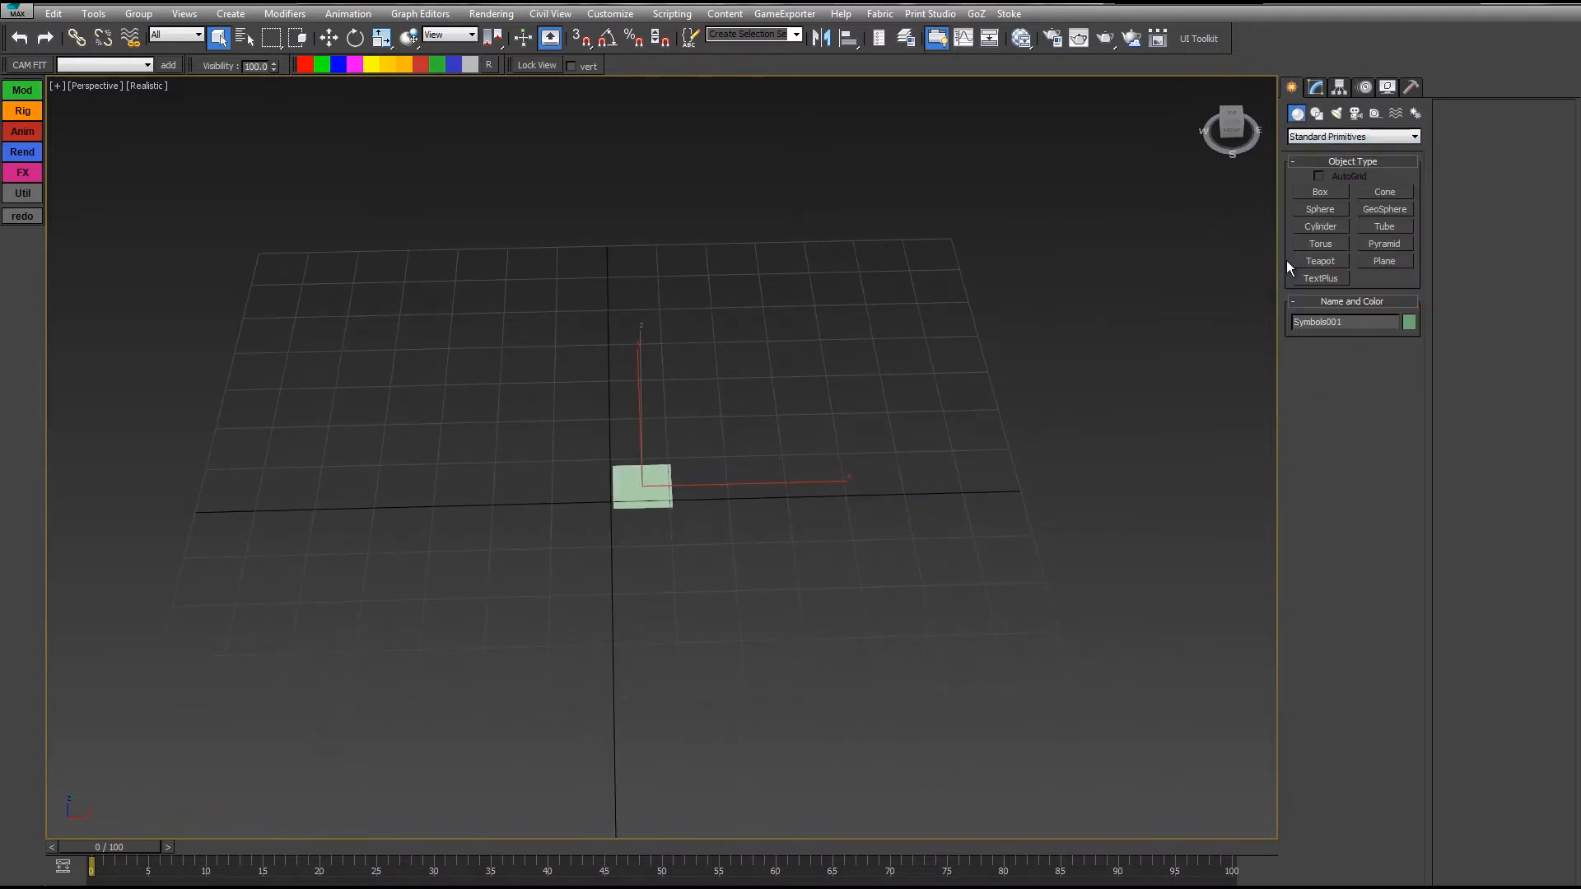
pyautogui.click(1385, 261)
pyautogui.moveTo(922, 383); pyautogui.dragTo(990, 428)
pyautogui.press('F4')
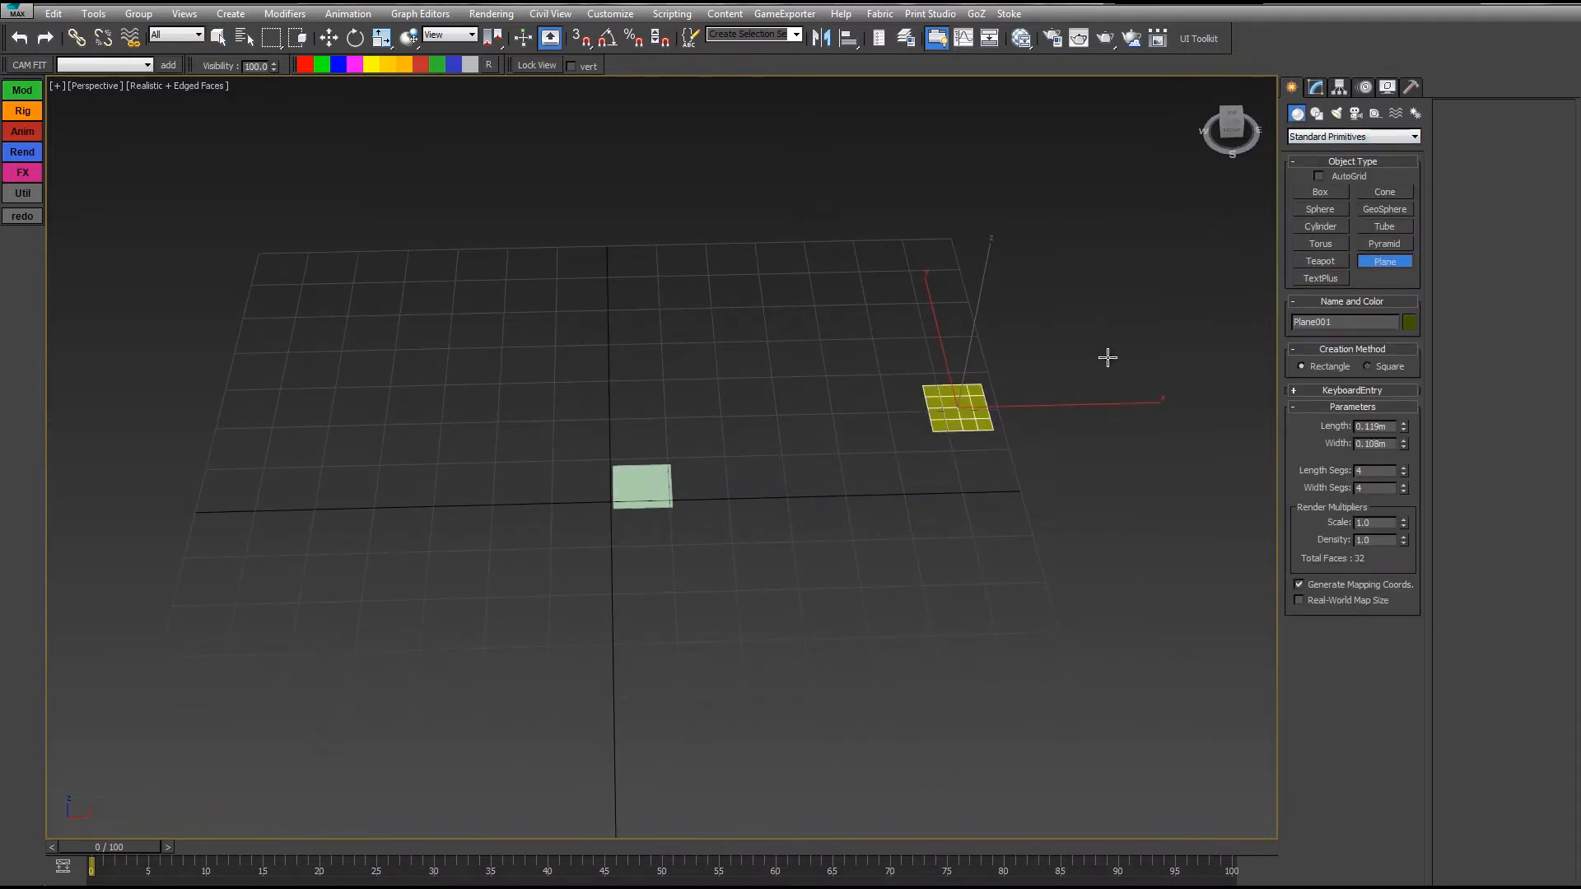
pyautogui.moveTo(1067, 403); pyautogui.dragTo(963, 416, button='middle')
pyautogui.scroll(3, 985, 437)
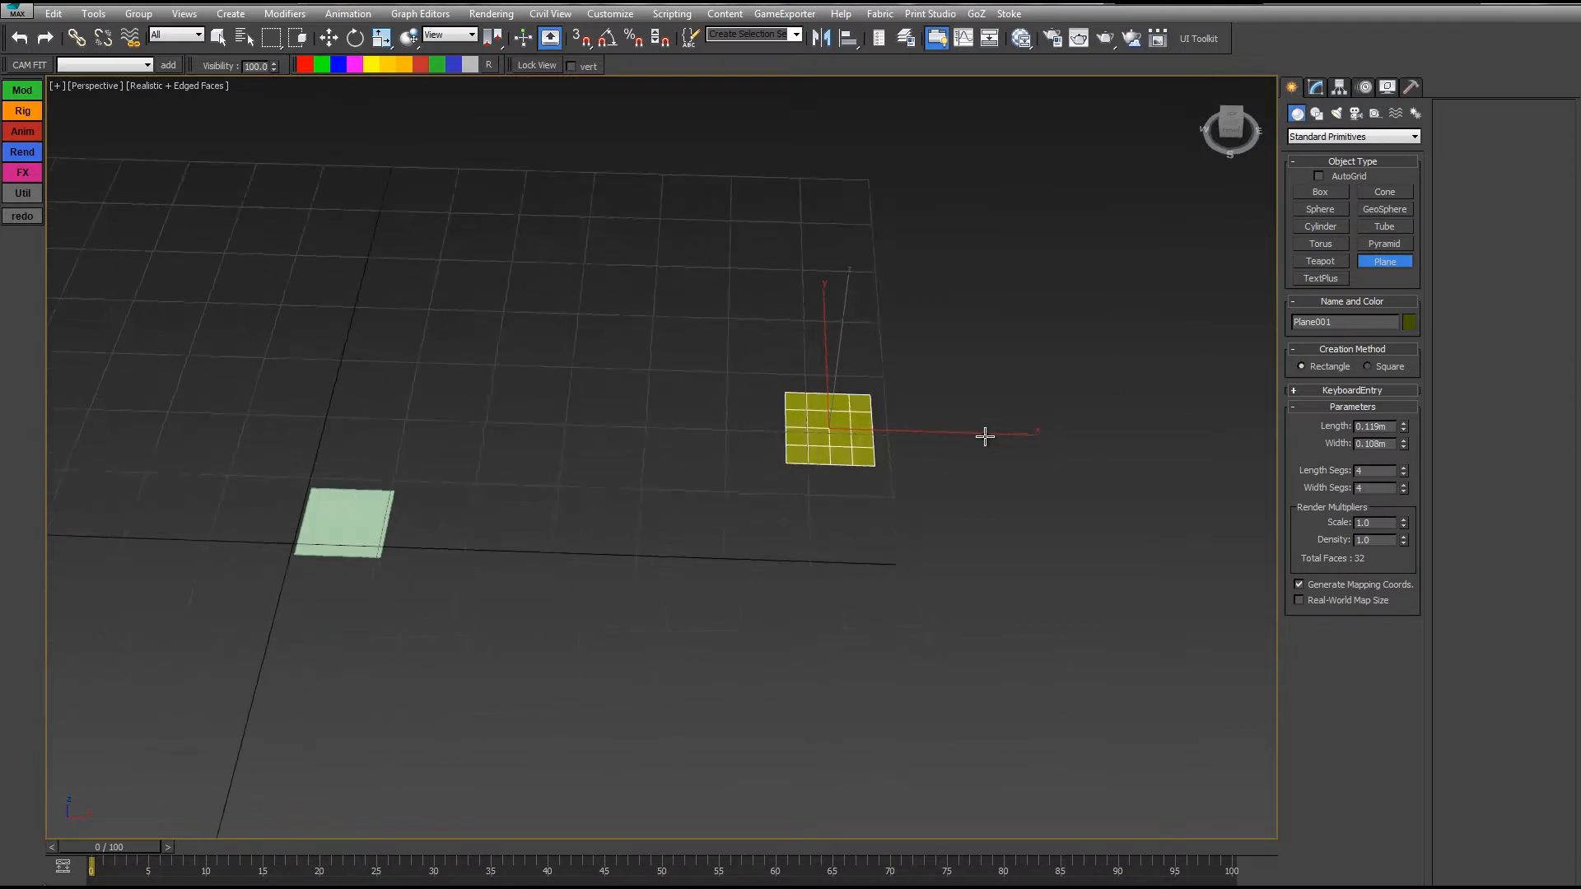
# Step: Set the plane's length and width segments to 5 and convert it to an Editable Poly
pyautogui.click(1404, 467)
pyautogui.click(1404, 484)
pyautogui.keyDown('alt'); pyautogui.moveTo(900, 423); pyautogui.dragTo(851, 458, button='middle'); pyautogui.keyUp('alt')
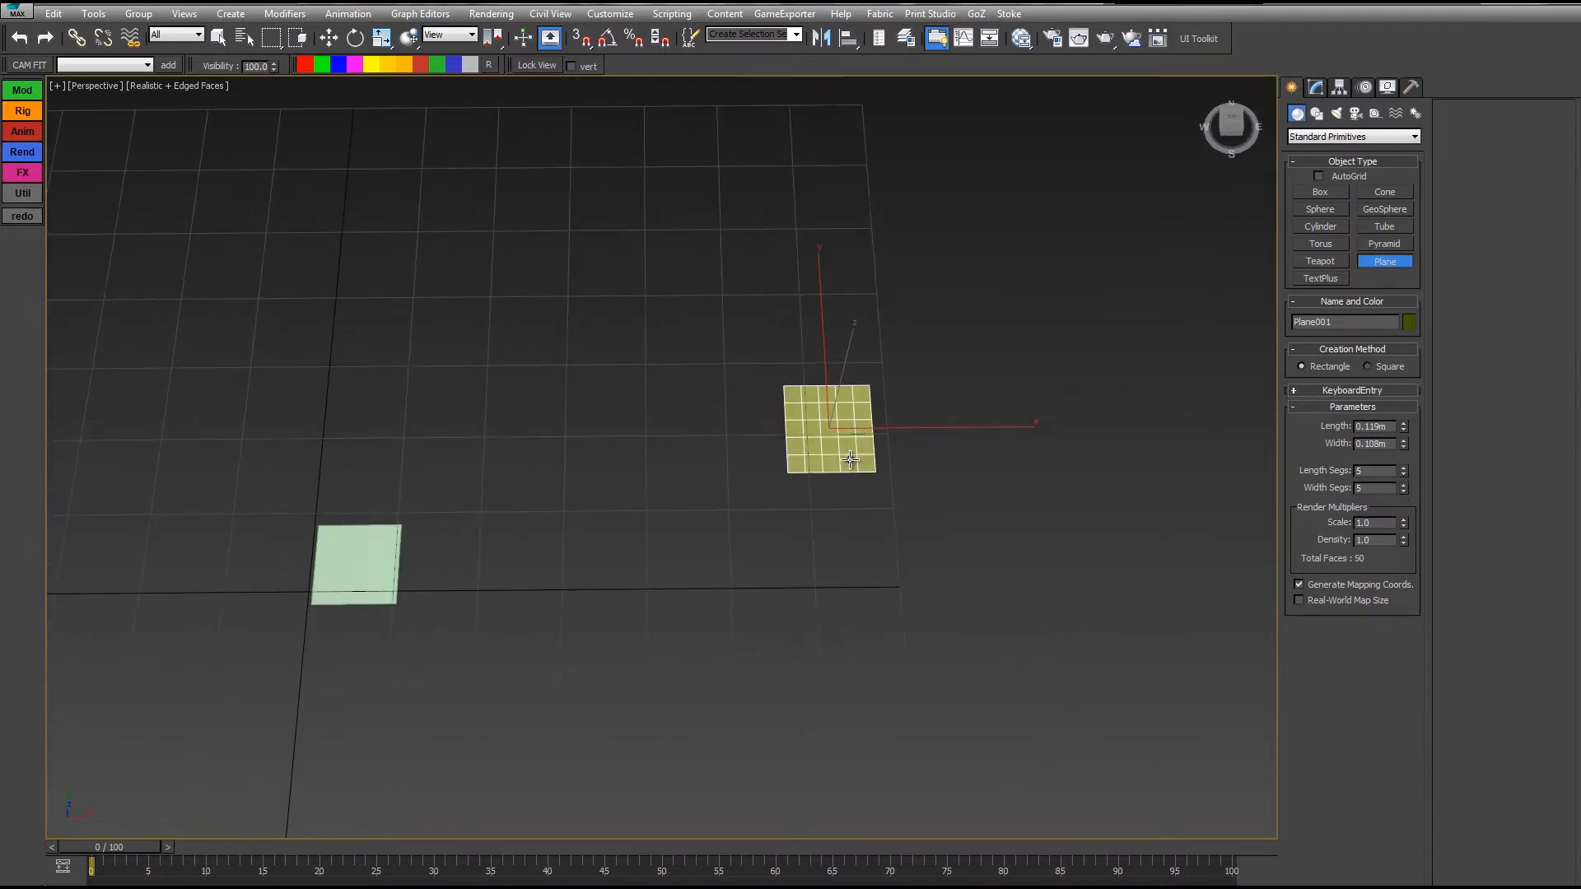
pyautogui.press('w')
pyautogui.rightClick(823, 427)
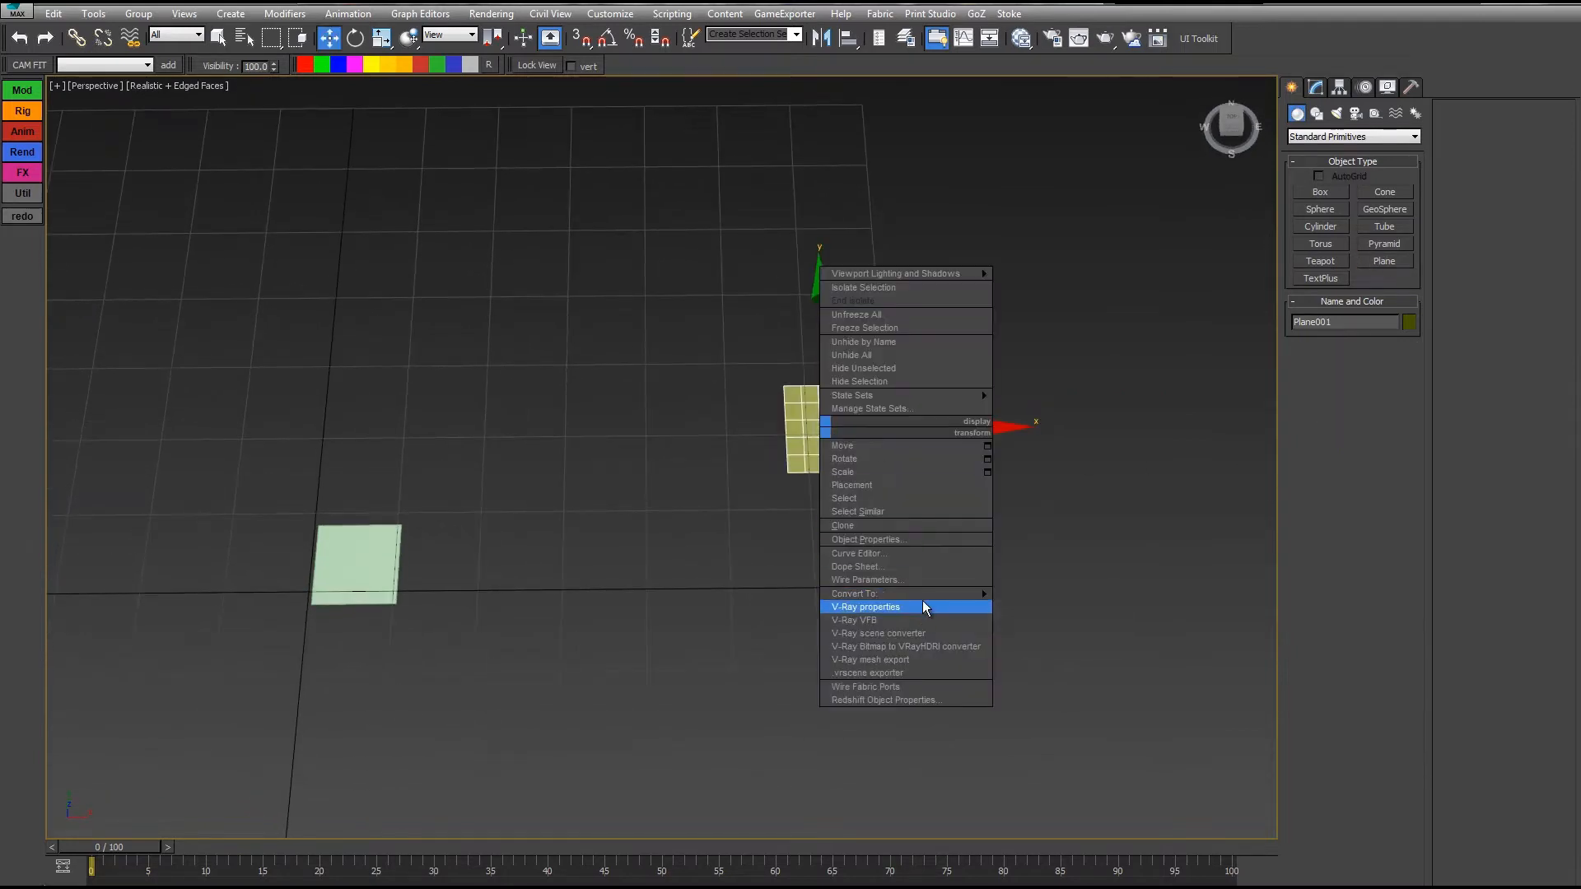
pyautogui.moveTo(947, 594)
pyautogui.click(1046, 607)
pyautogui.moveTo(801, 430); pyautogui.dragTo(791, 381, button='middle')
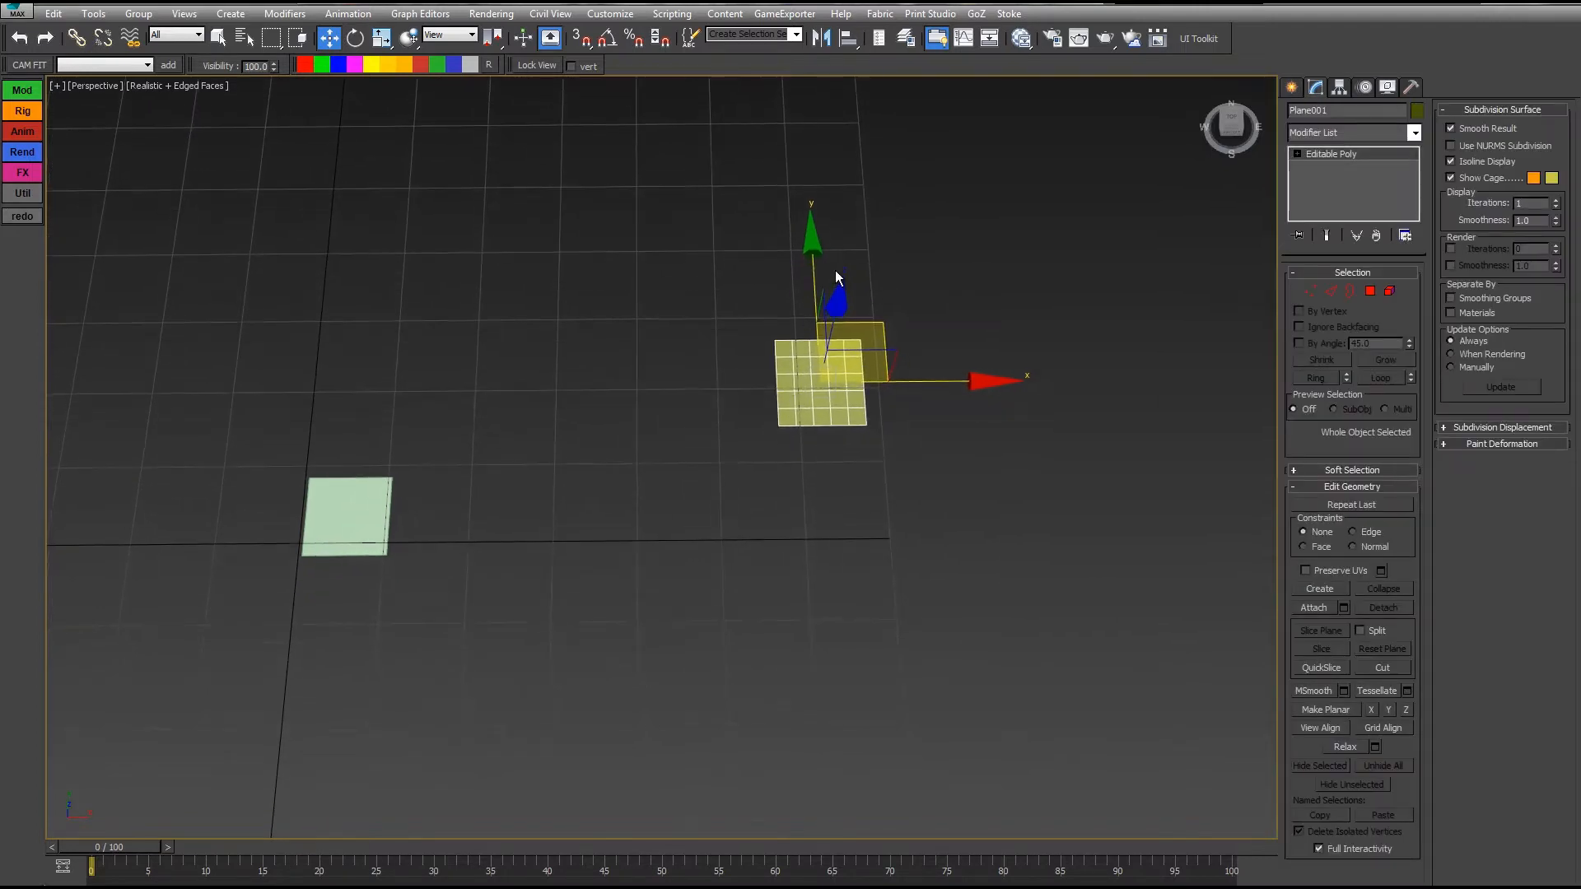
# Step: Clone the editable plane once as a Copy in the negative Y direction
pyautogui.moveTo(811, 256)
pyautogui.keyDown('shift'); pyautogui.mouseDown()
pyautogui.moveTo(809, 385)
pyautogui.moveTo(808, 372)
pyautogui.mouseUp(); pyautogui.keyUp('shift')
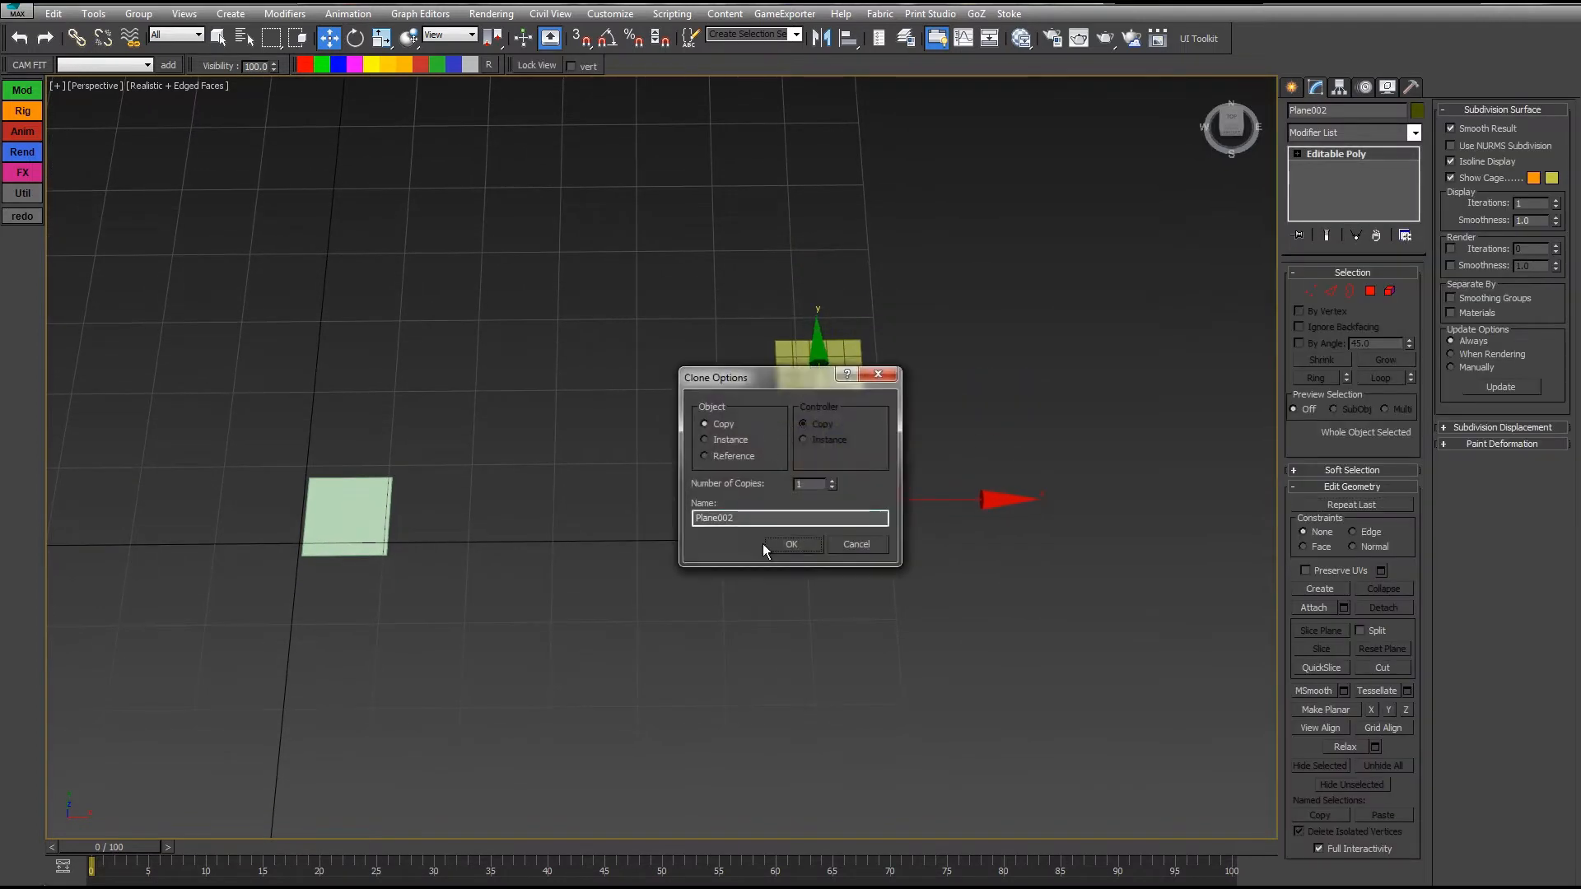
pyautogui.click(792, 545)
pyautogui.scroll(5, 850, 427)
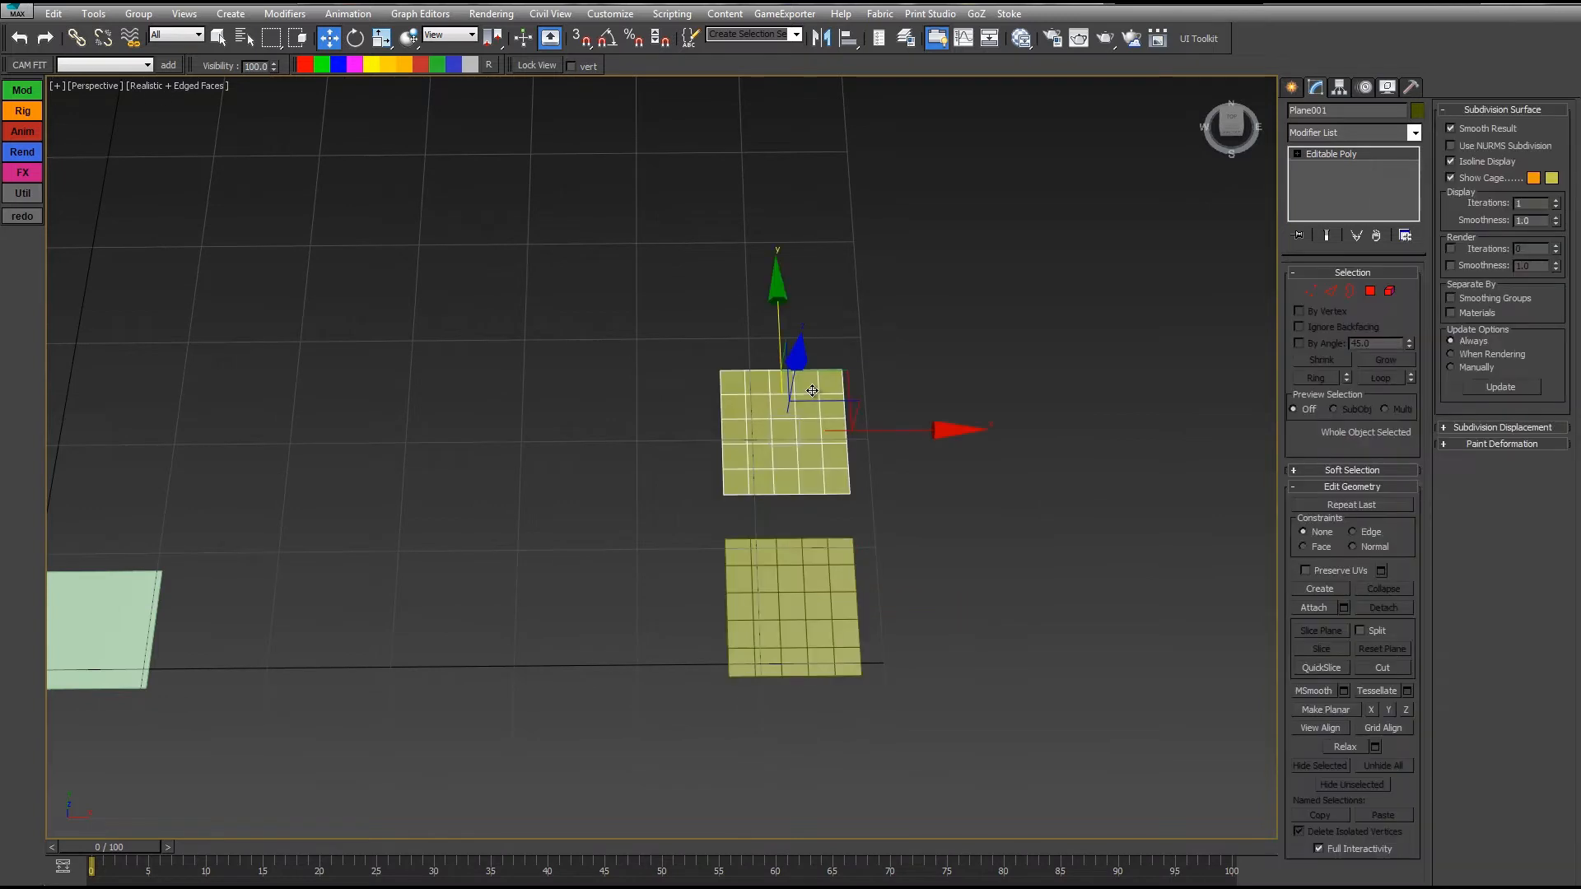
# Step: Delete all polygons of the original plane except the single centre one
pyautogui.click(1372, 290)
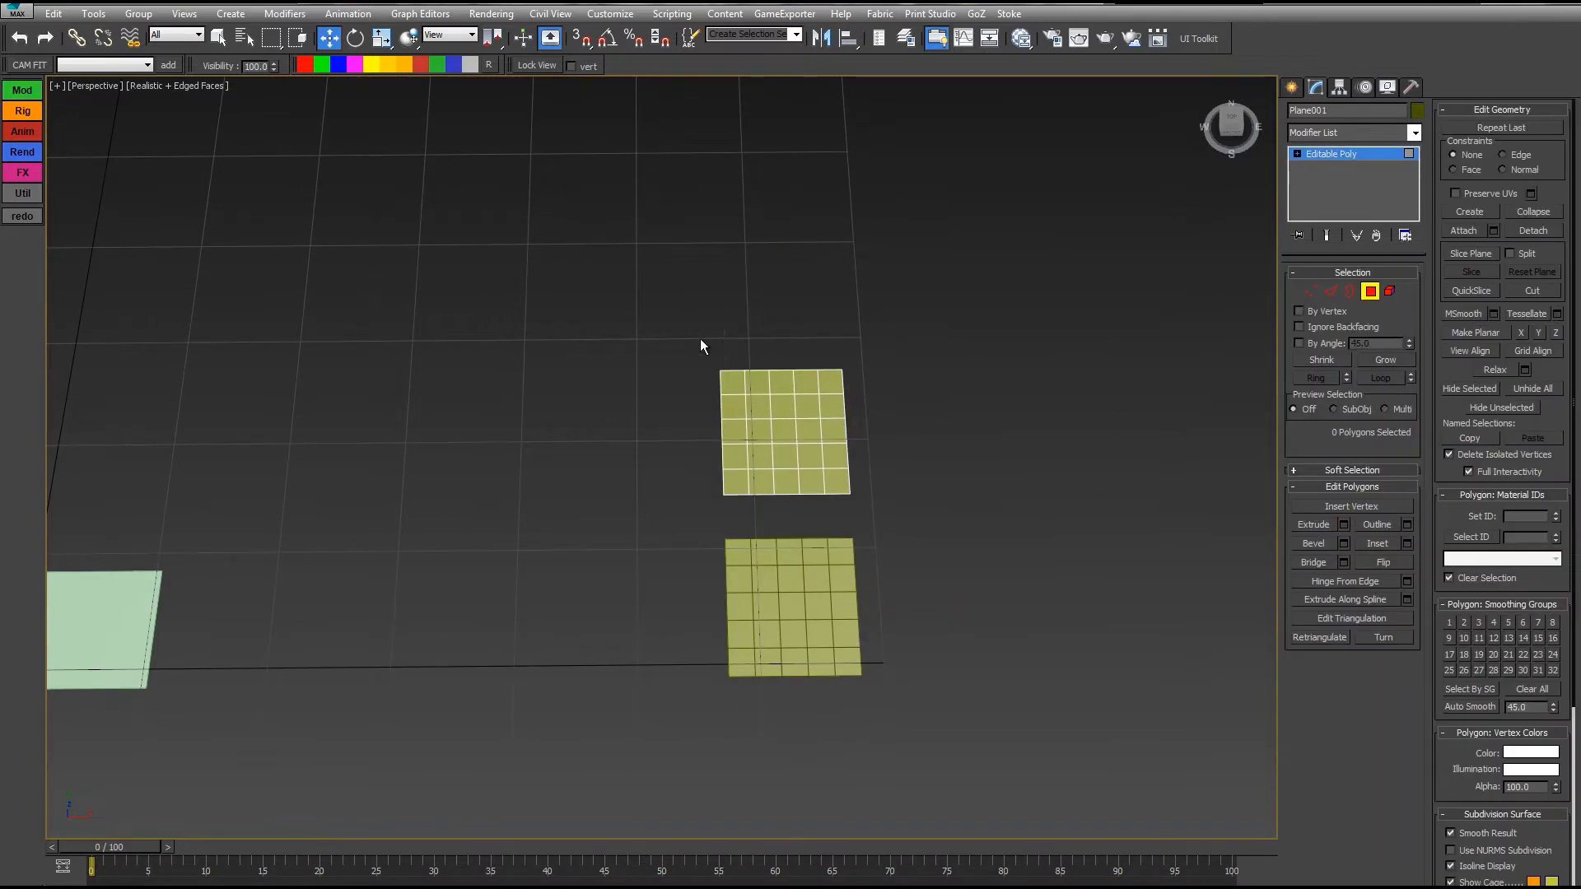
pyautogui.moveTo(726, 378); pyautogui.dragTo(850, 451)
pyautogui.keyDown('ctrl'); pyautogui.moveTo(759, 488); pyautogui.dragTo(753, 483); pyautogui.keyUp('ctrl')
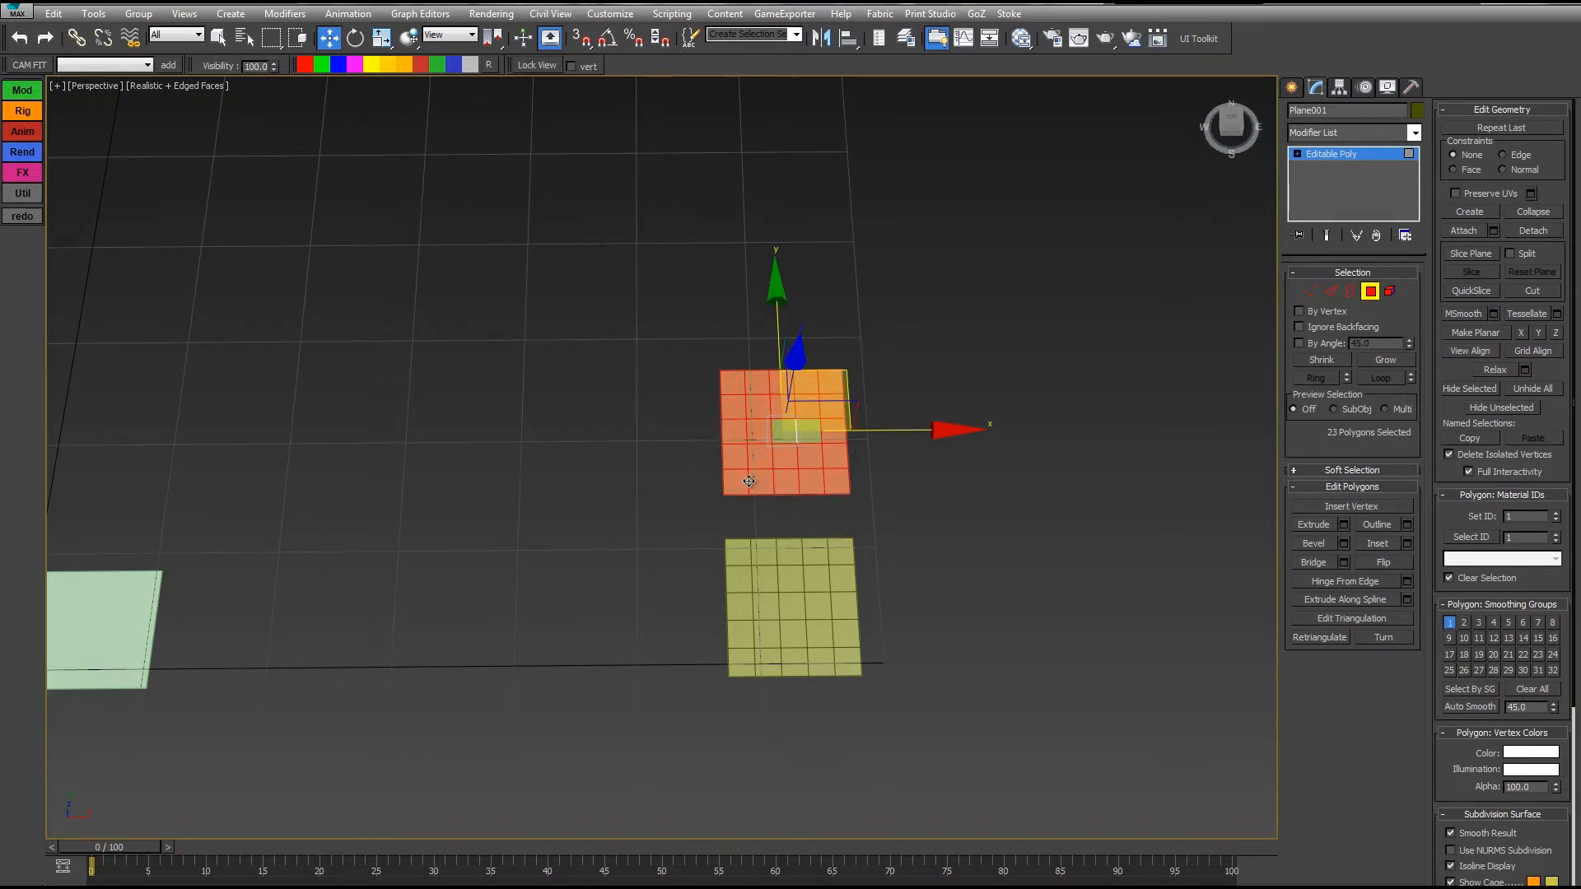
pyautogui.press('Delete')
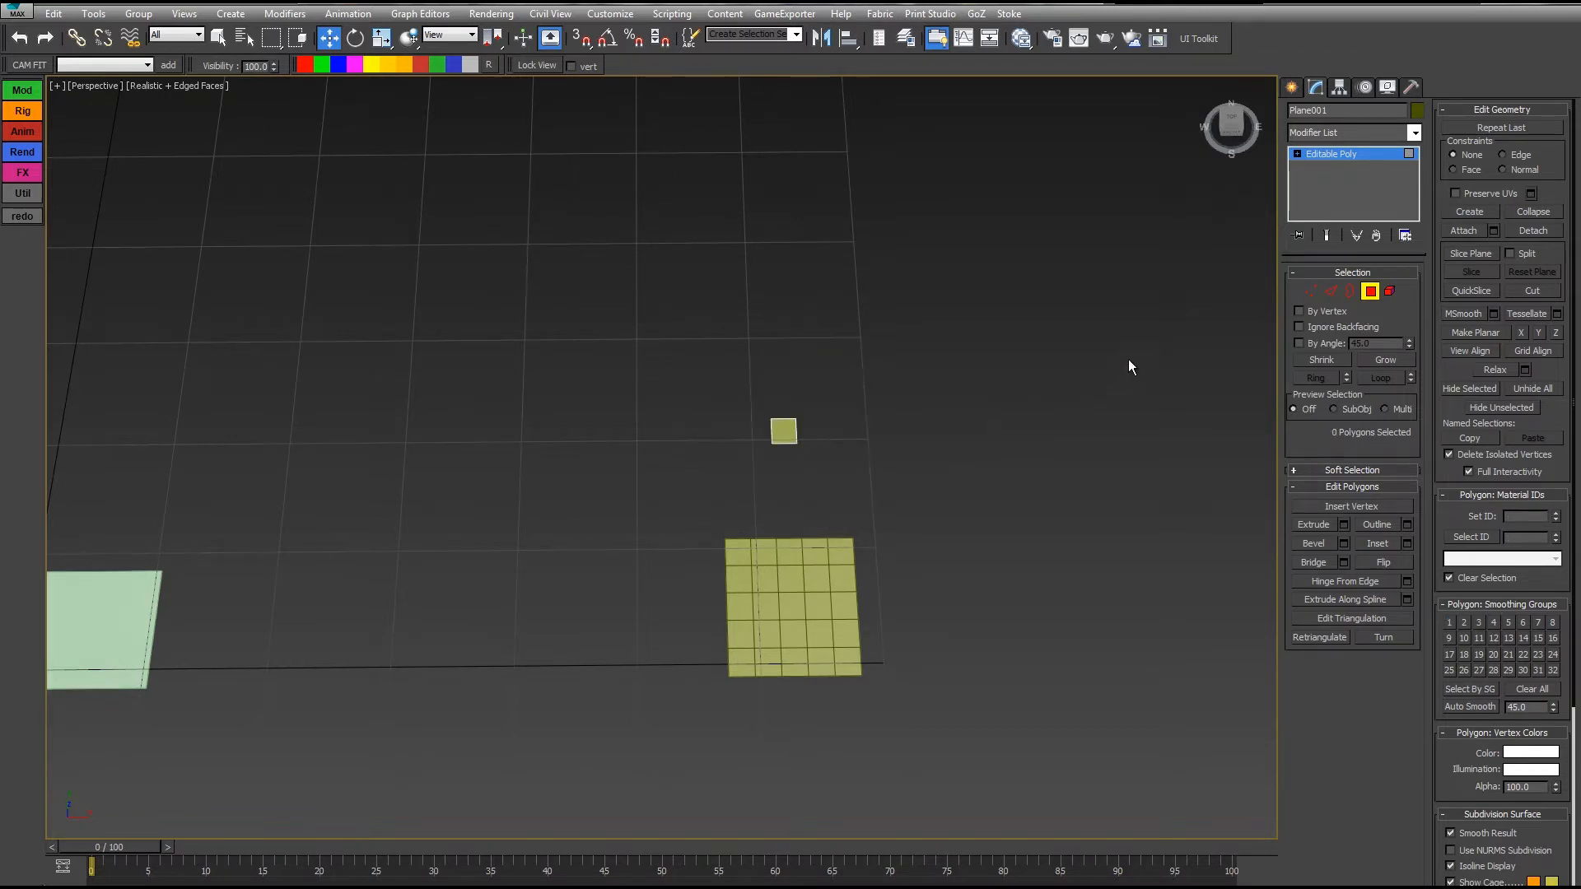
pyautogui.click(1370, 292)
# Step: Clone the second plane once as a Copy further along negative Y
pyautogui.moveTo(935, 469); pyautogui.dragTo(934, 325, button='middle')
pyautogui.click(779, 390)
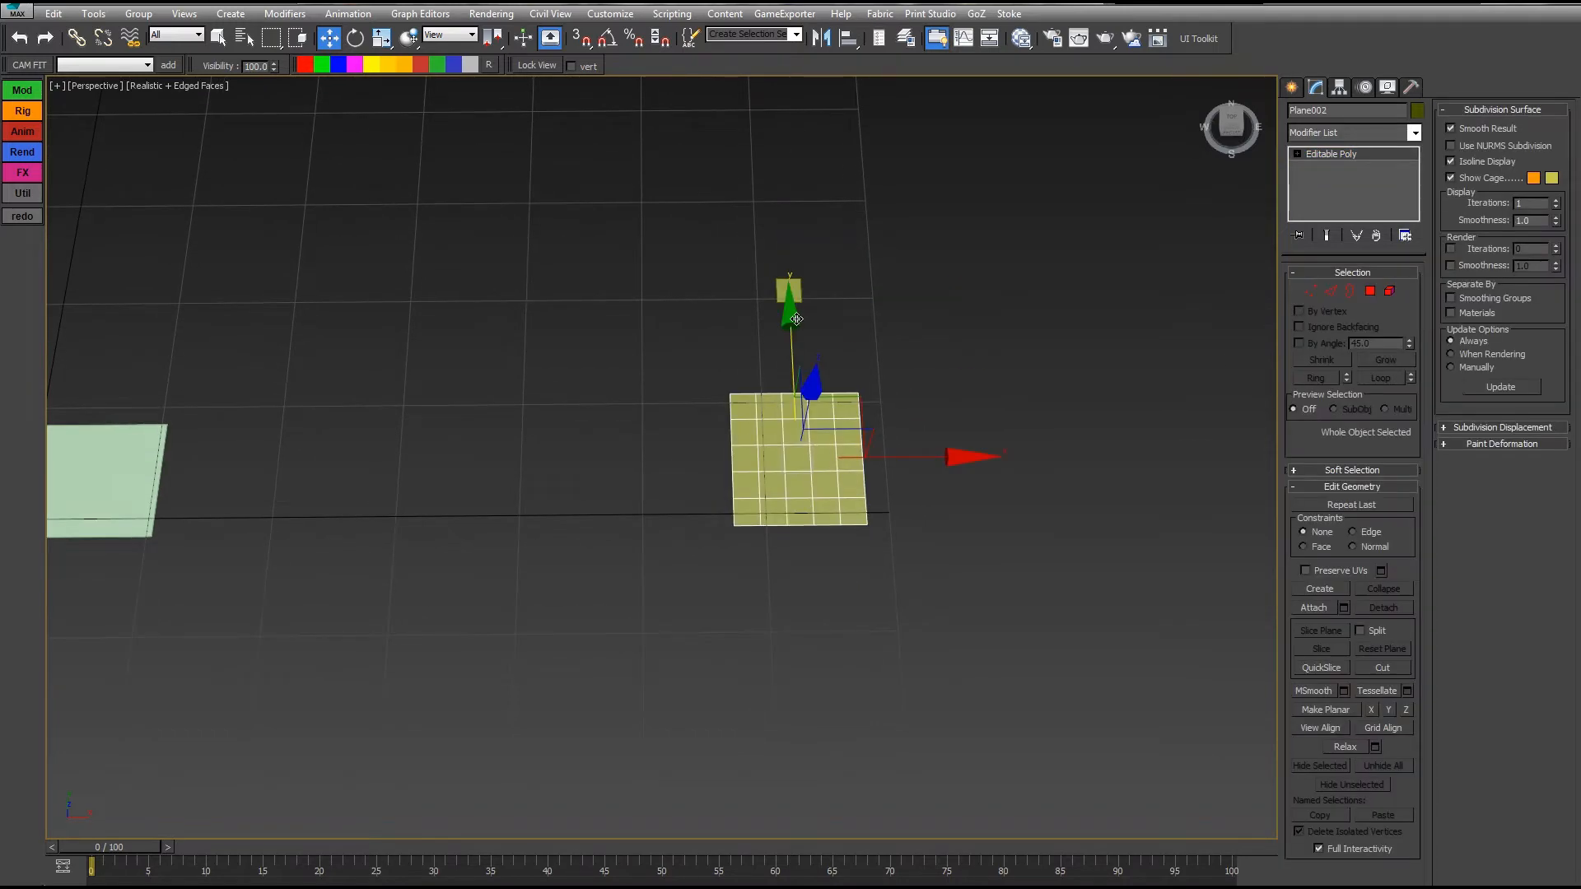
pyautogui.keyDown('shift'); pyautogui.moveTo(778, 390); pyautogui.dragTo(786, 619); pyautogui.keyUp('shift')
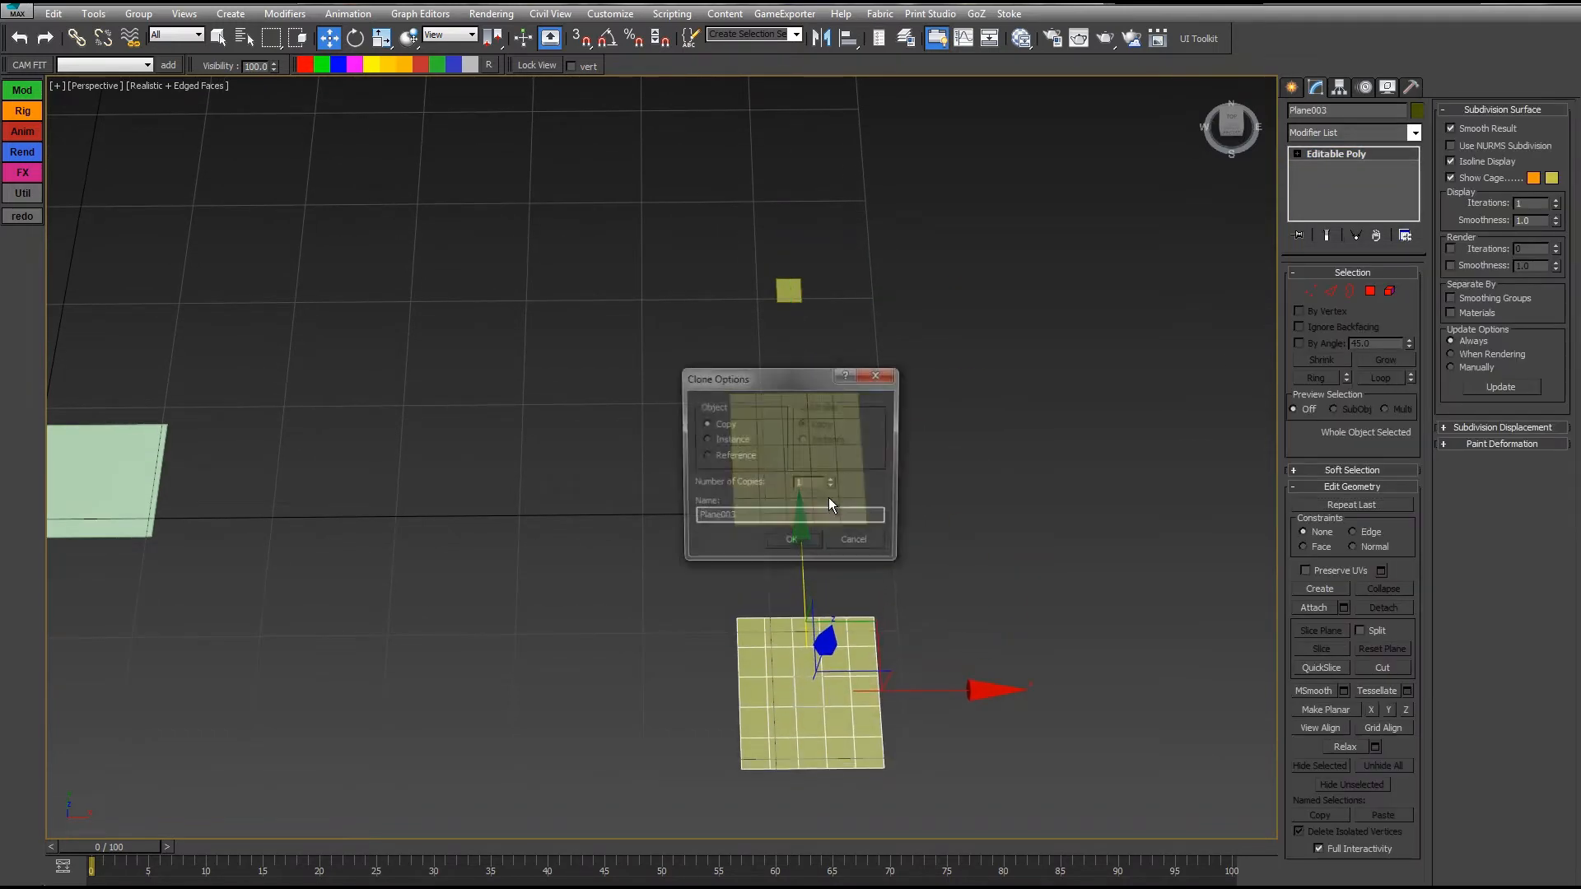
pyautogui.click(794, 540)
# Step: Delete the second plane's centre polygon and its outer rows and columns, leaving a 3×3 square ring
pyautogui.click(805, 434)
pyautogui.click(1370, 291)
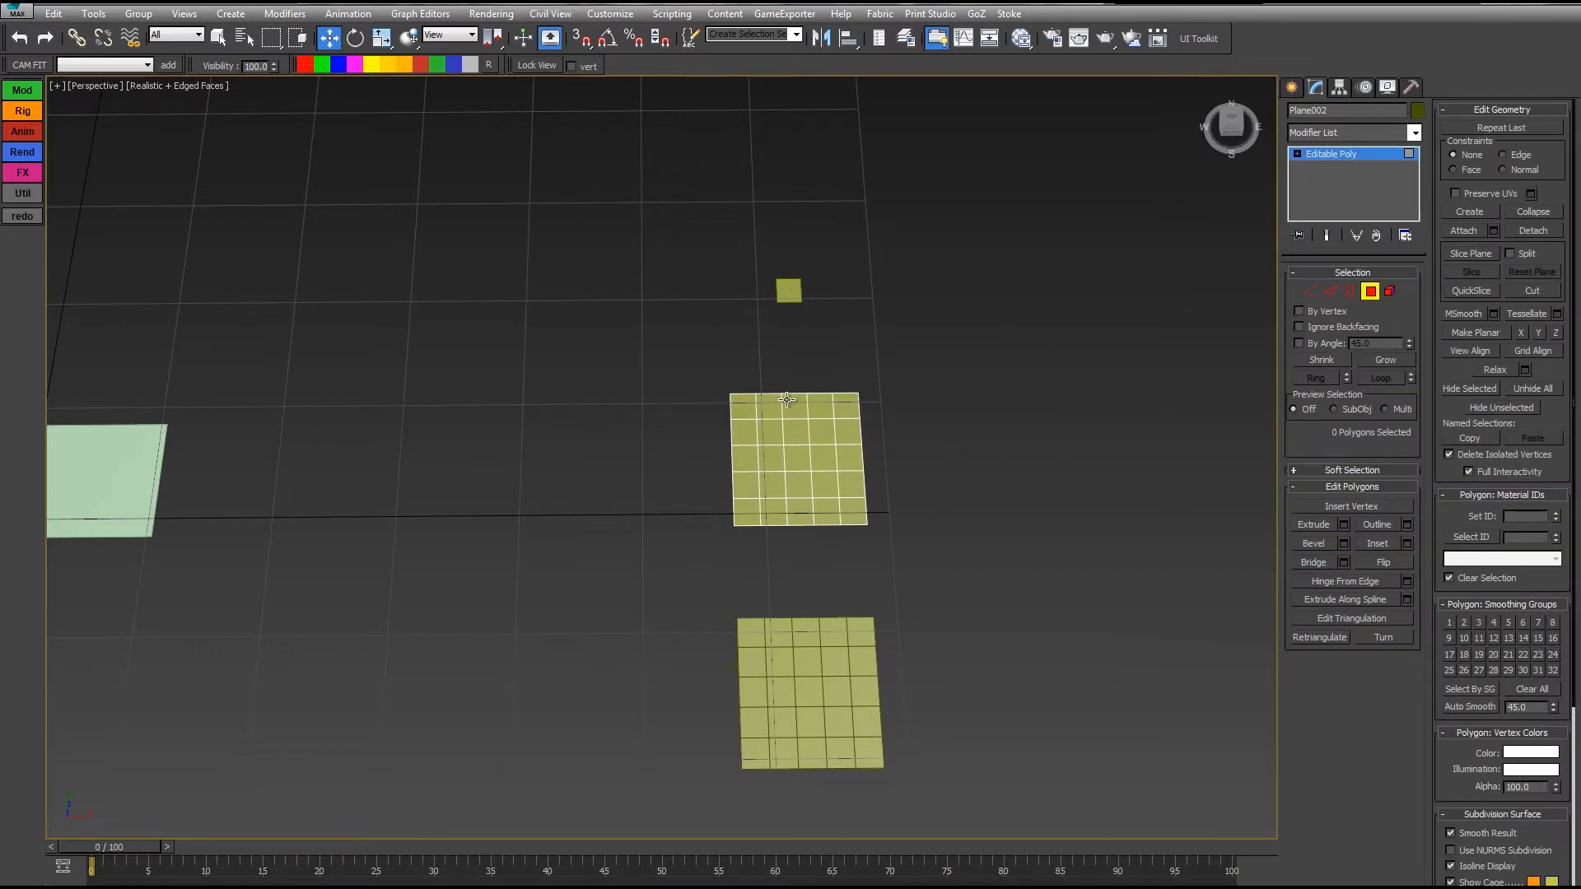
pyautogui.click(795, 458)
pyautogui.press('Delete')
pyautogui.moveTo(932, 416); pyautogui.dragTo(926, 418)
pyautogui.press('Delete')
pyautogui.moveTo(926, 354); pyautogui.dragTo(847, 566)
pyautogui.press('Delete')
pyautogui.moveTo(698, 560); pyautogui.dragTo(848, 490)
pyautogui.press('Delete')
pyautogui.moveTo(689, 354); pyautogui.dragTo(752, 522)
pyautogui.press('Delete')
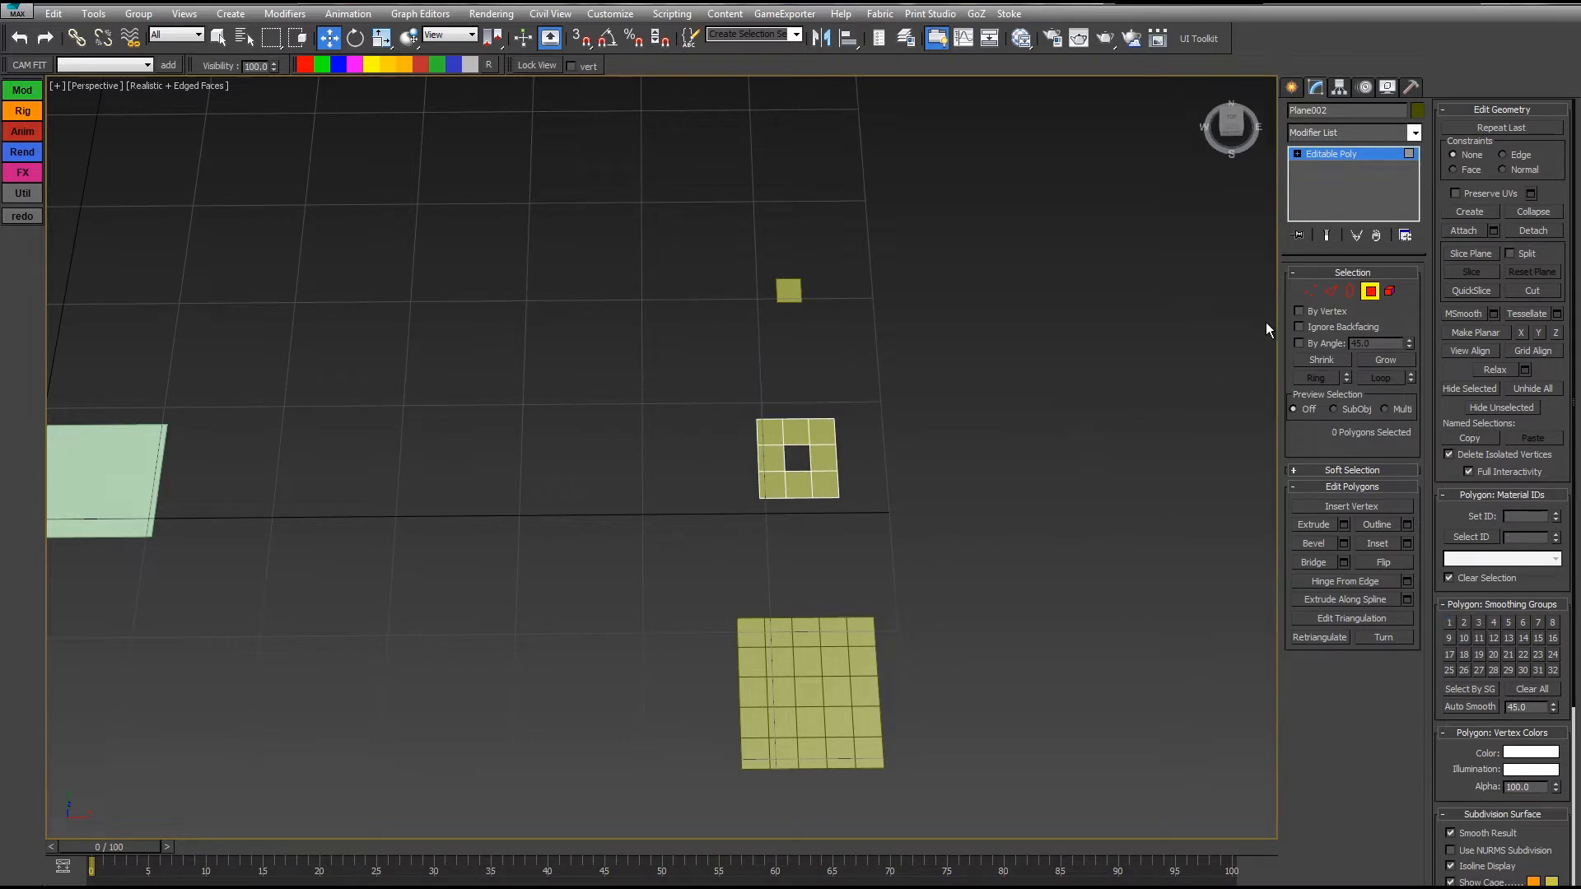
pyautogui.click(1368, 292)
# Step: Clone the third, still complete plane once as a Copy in the negative Y direction
pyautogui.click(810, 649)
pyautogui.moveTo(792, 576); pyautogui.dragTo(808, 421, button='middle')
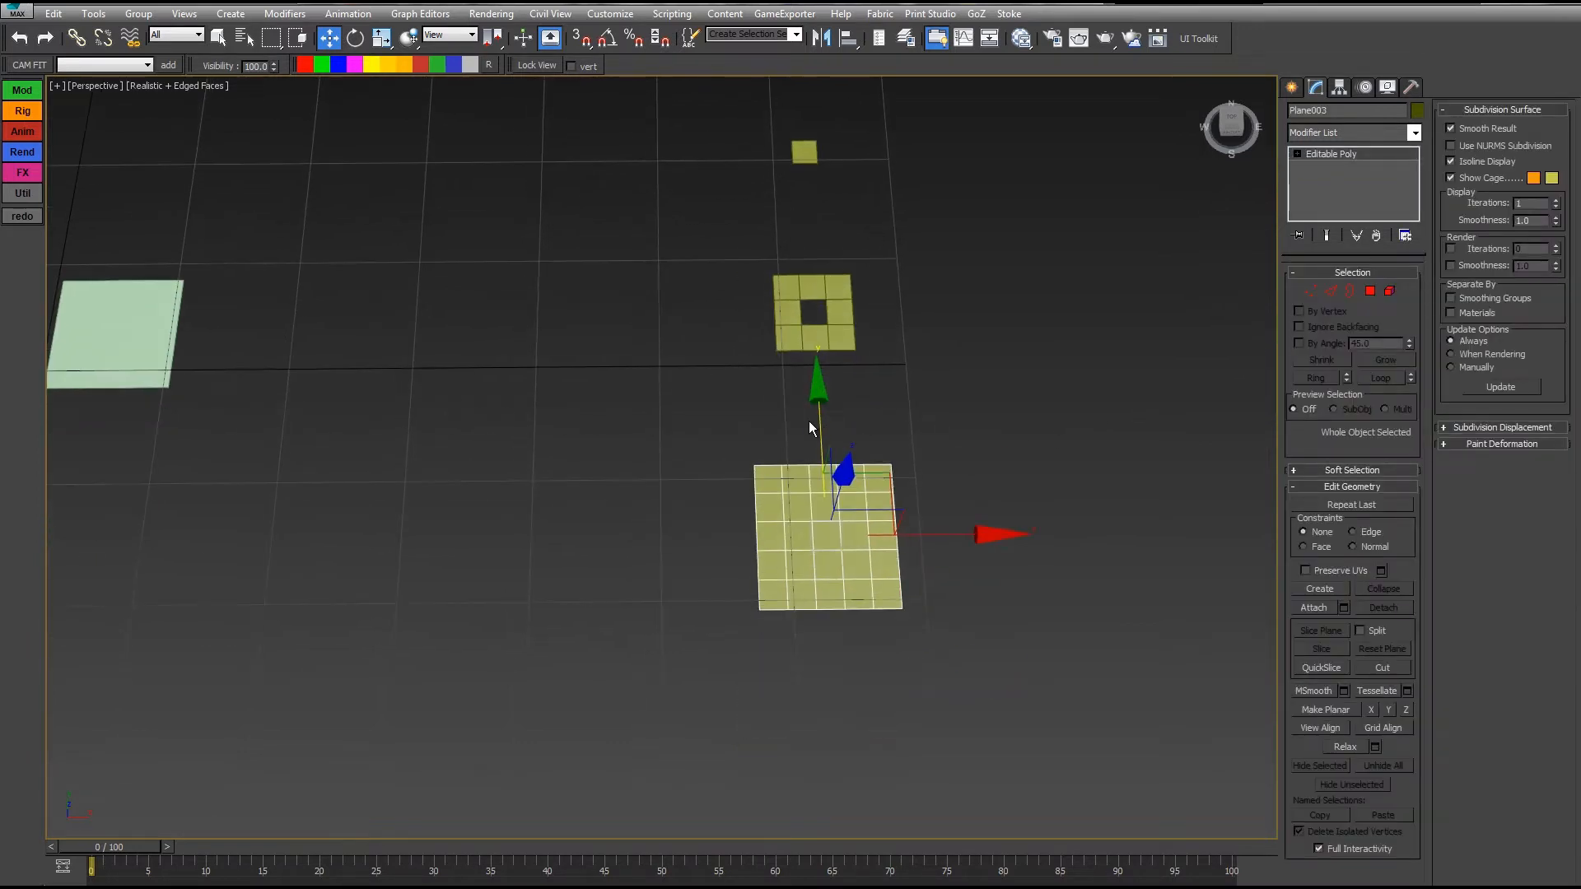
pyautogui.keyDown('shift'); pyautogui.moveTo(809, 422); pyautogui.dragTo(824, 687); pyautogui.keyUp('shift')
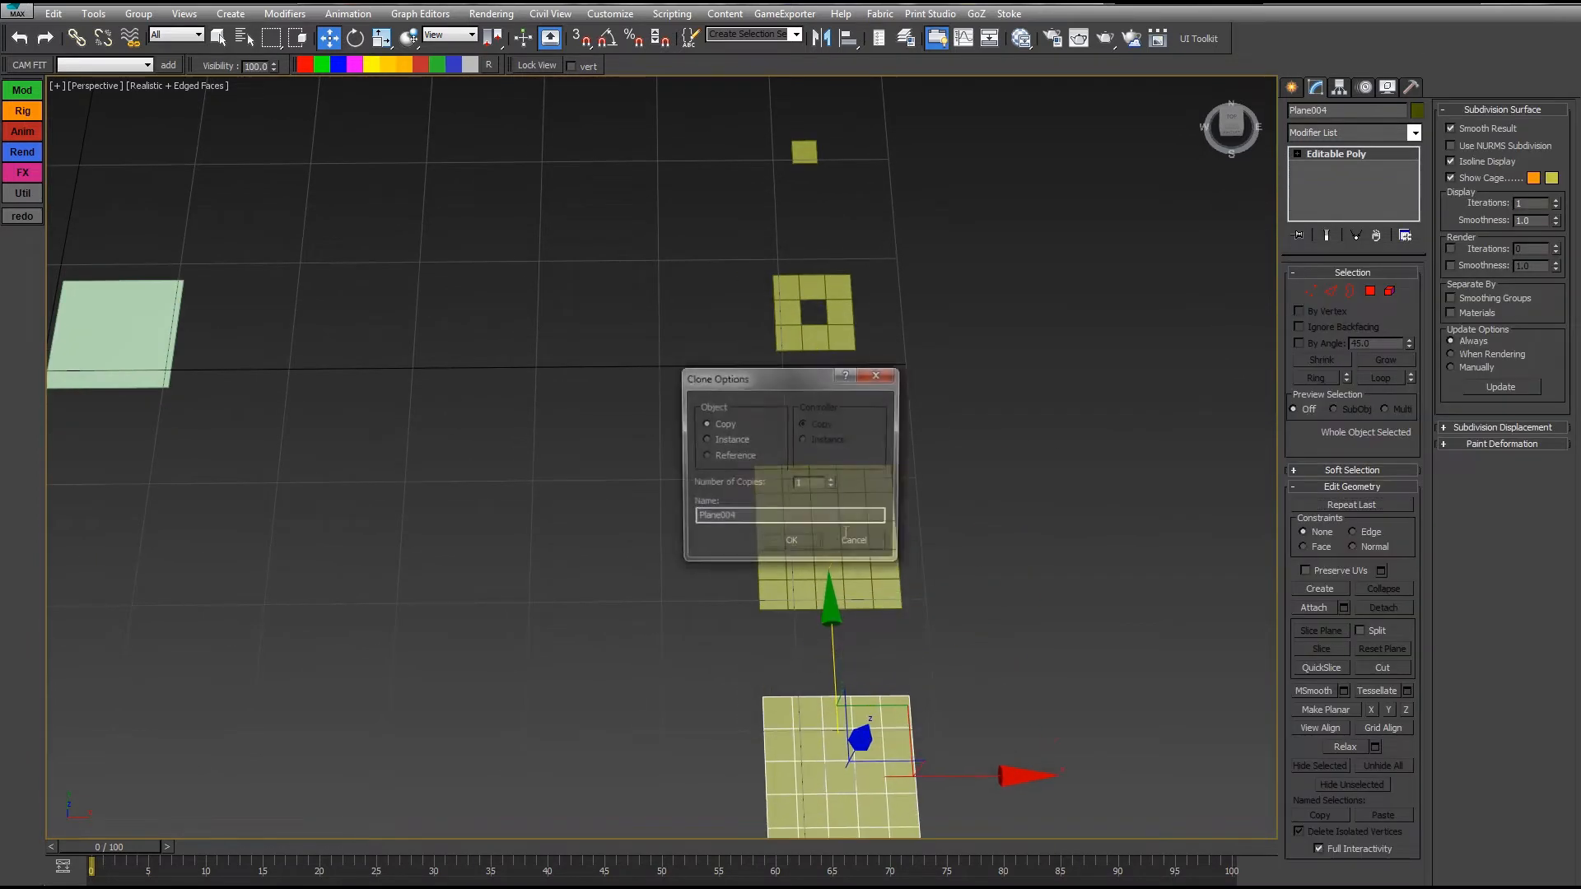
pyautogui.click(793, 545)
# Step: Delete the four 2×2 corner blocks of polygons on the third plane, leaving a plus-shaped cross
pyautogui.click(876, 490)
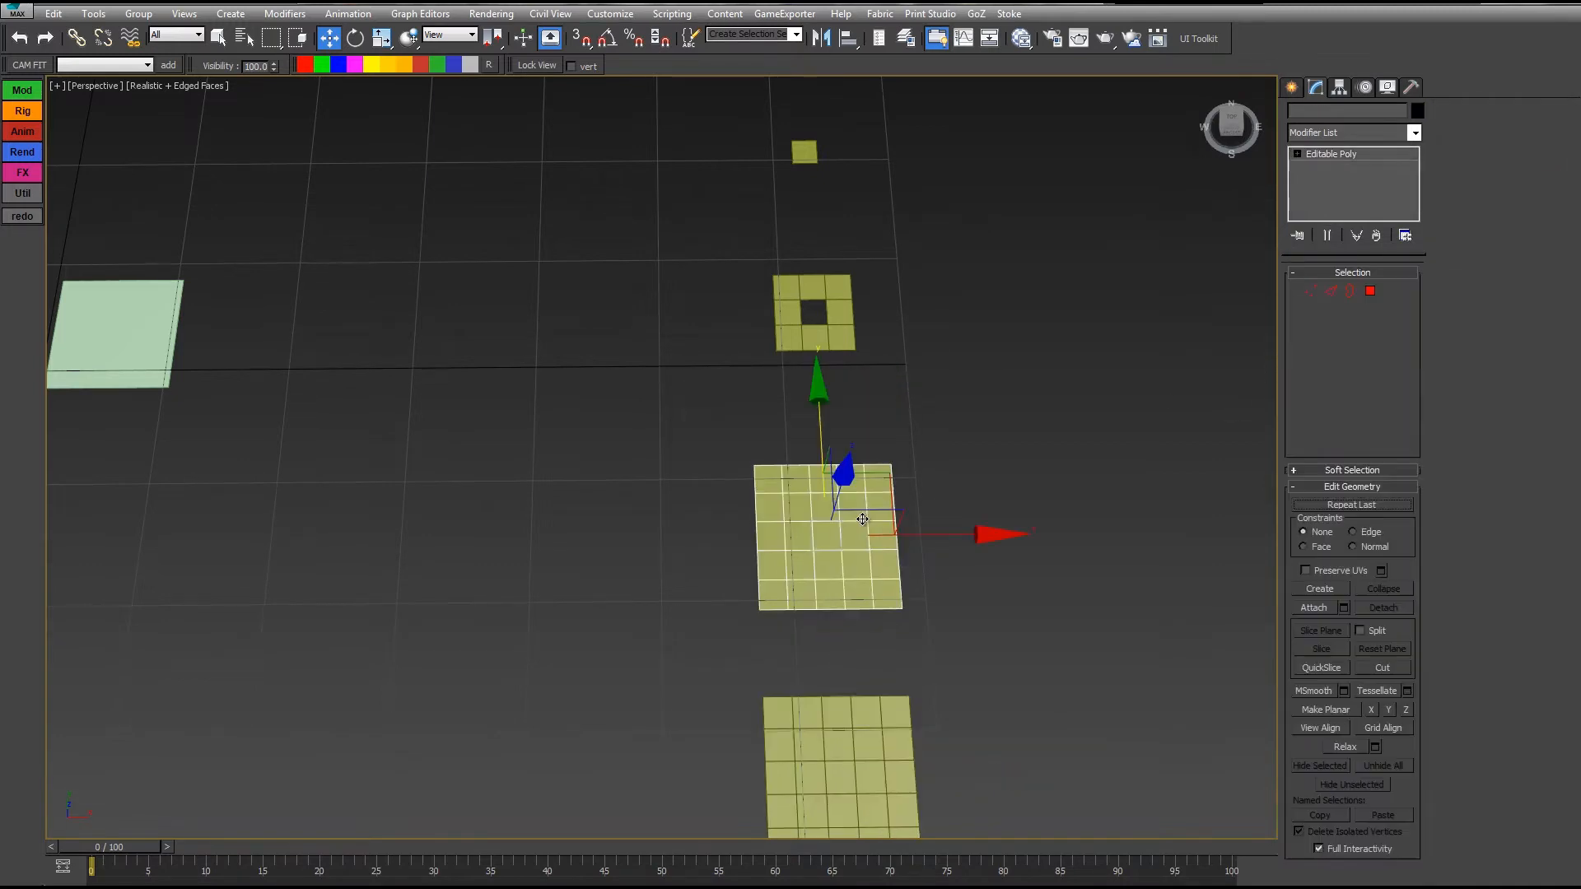
pyautogui.press('4')
pyautogui.moveTo(855, 511); pyautogui.dragTo(854, 508)
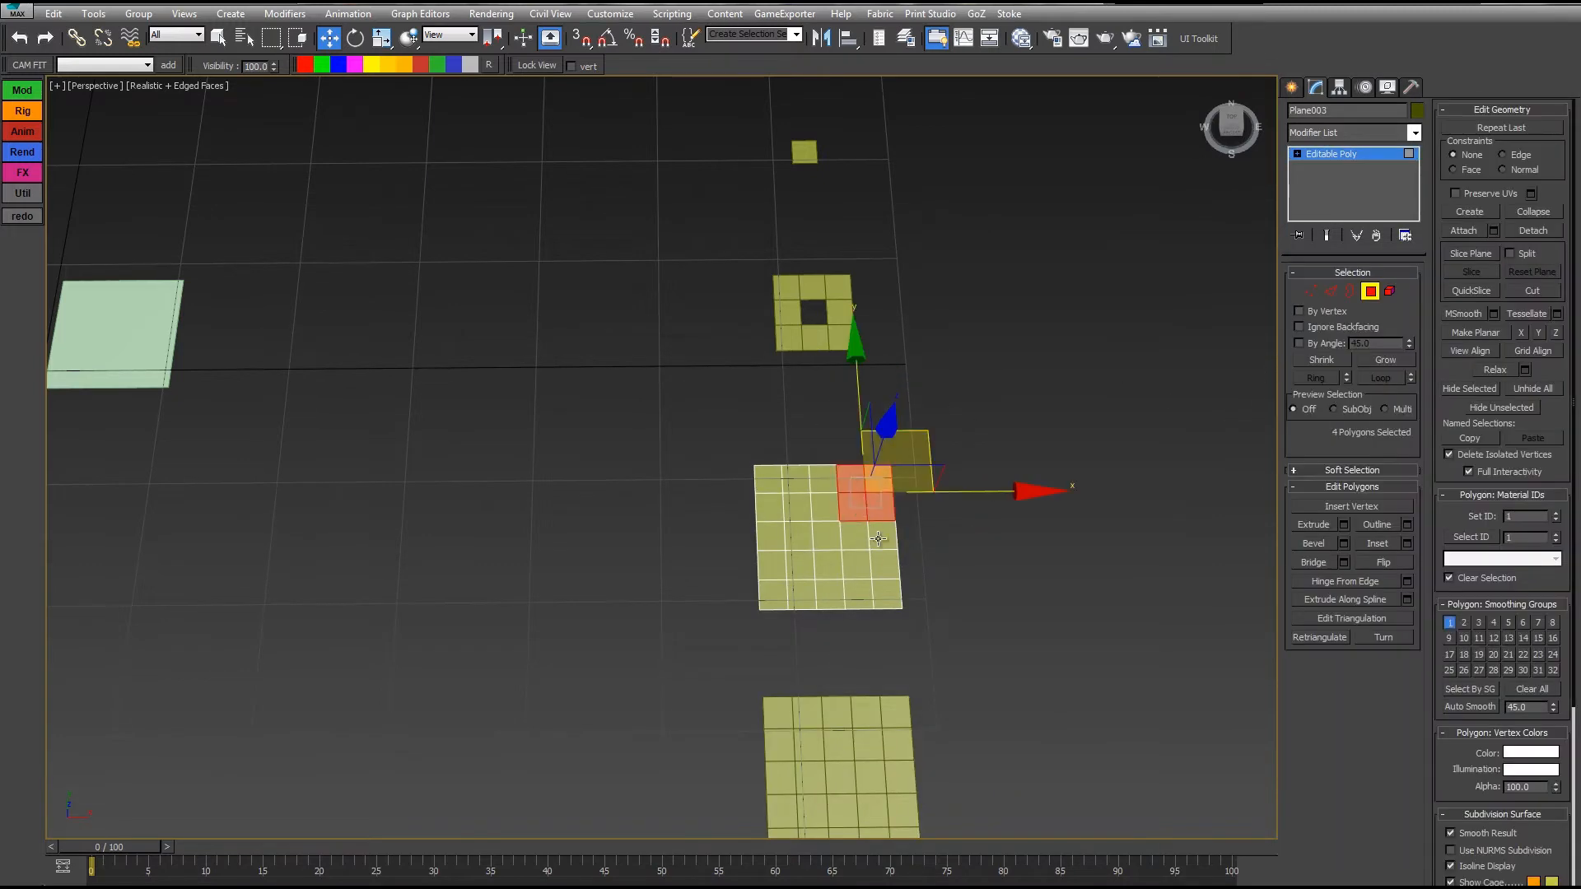
pyautogui.press('Delete')
pyautogui.press('Delete')
pyautogui.moveTo(866, 634); pyautogui.dragTo(809, 581)
pyautogui.press('Delete')
pyautogui.moveTo(789, 492); pyautogui.dragTo(804, 499)
pyautogui.press('Delete')
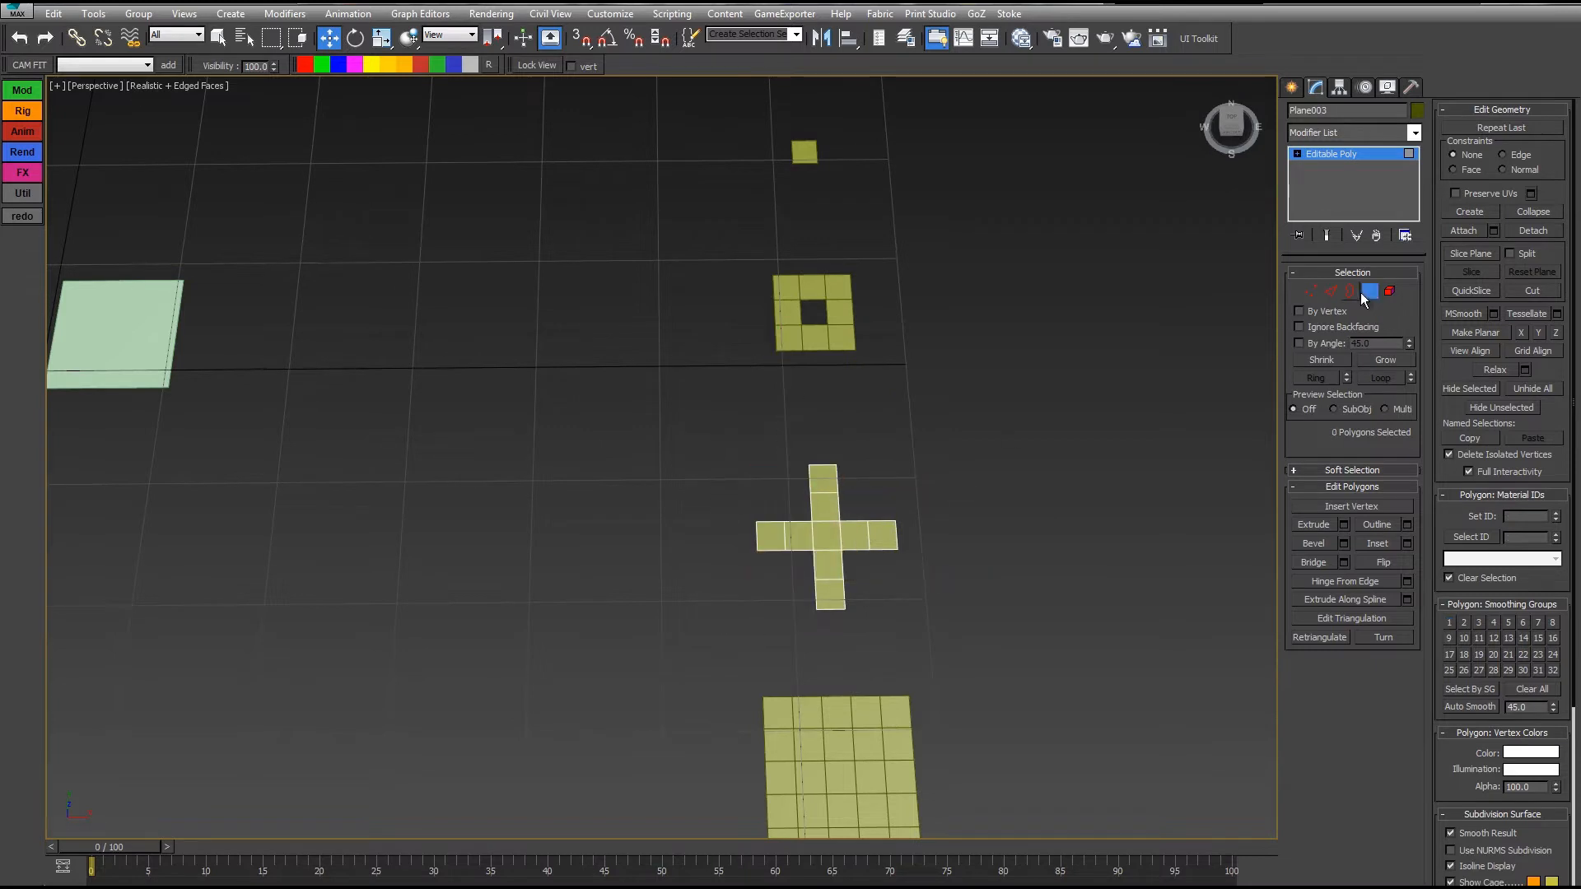
pyautogui.click(1370, 291)
# Step: Delete the inner 3×3 polygons of the fourth plane, leaving a one-polygon-wide square frame
pyautogui.moveTo(975, 437); pyautogui.dragTo(925, 313, button='middle')
pyautogui.scroll(-3, 925, 322)
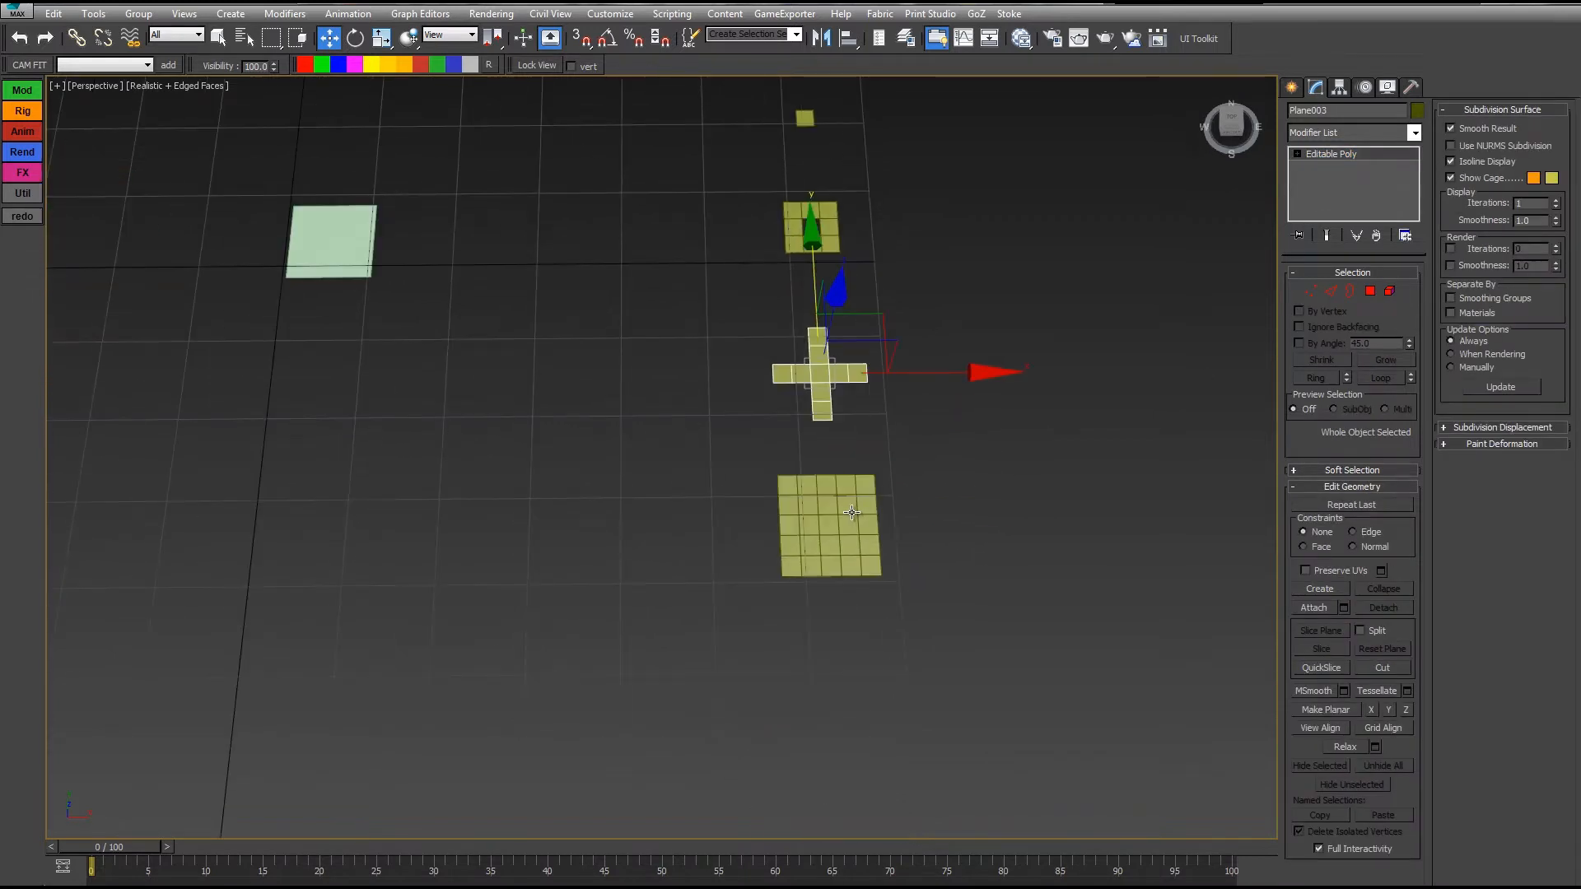
pyautogui.click(852, 512)
pyautogui.click(1369, 291)
pyautogui.moveTo(847, 519); pyautogui.dragTo(805, 498)
pyautogui.keyDown('ctrl'); pyautogui.click(849, 524); pyautogui.keyUp('ctrl')
pyautogui.keyDown('ctrl'); pyautogui.click(829, 524); pyautogui.keyUp('ctrl')
pyautogui.keyDown('ctrl'); pyautogui.click(810, 525); pyautogui.keyUp('ctrl')
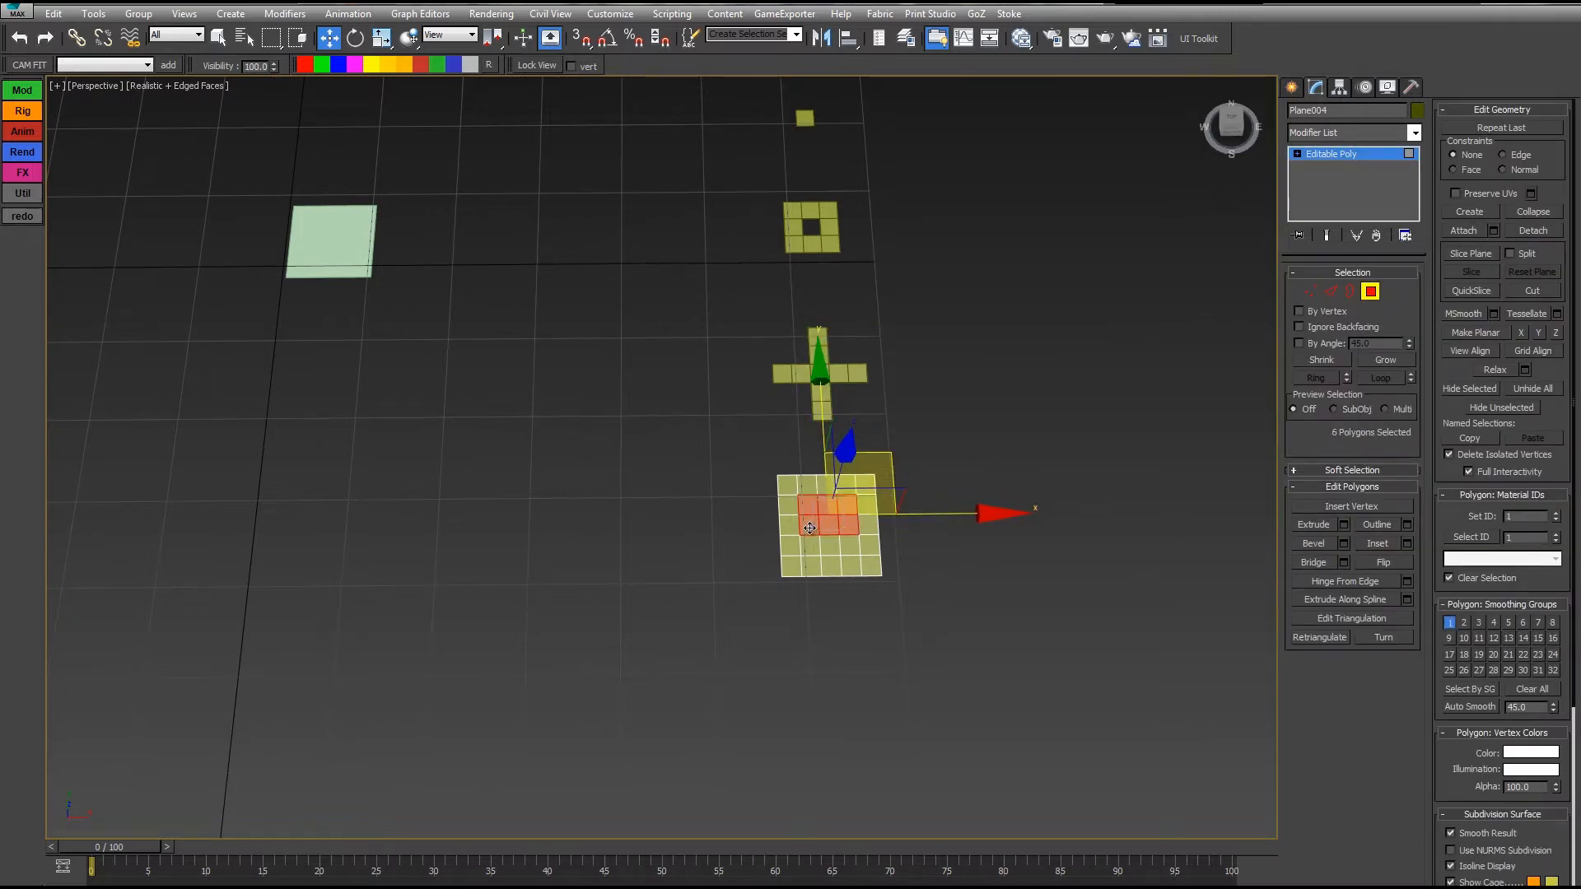
pyautogui.keyDown('ctrl'); pyautogui.click(811, 544); pyautogui.keyUp('ctrl')
pyautogui.keyDown('ctrl'); pyautogui.click(830, 545); pyautogui.keyUp('ctrl')
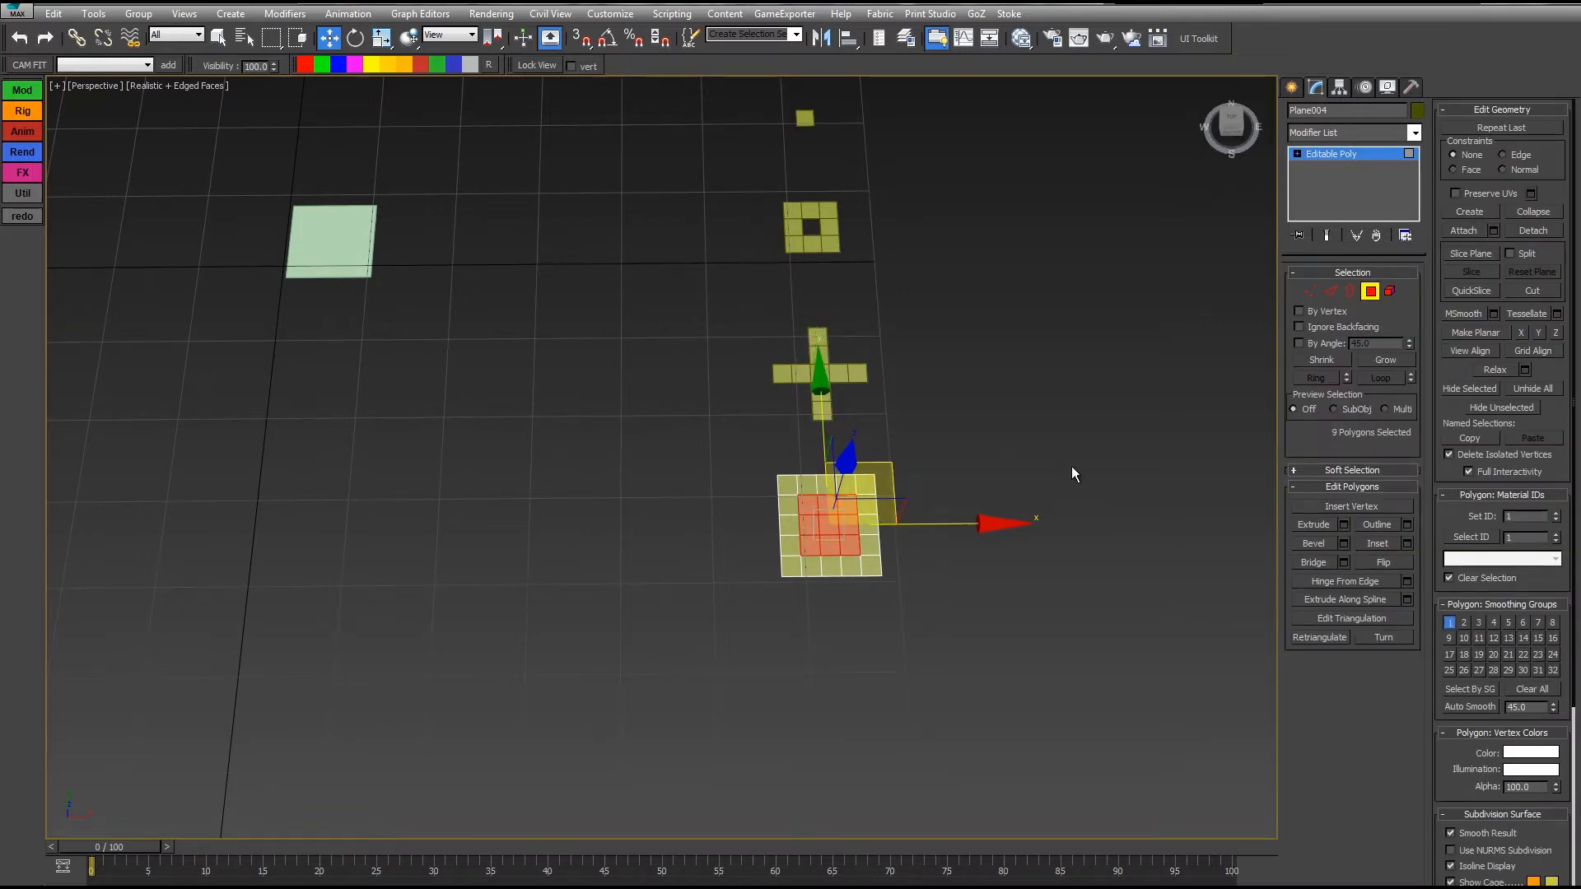
pyautogui.press('Delete')
pyautogui.click(1370, 291)
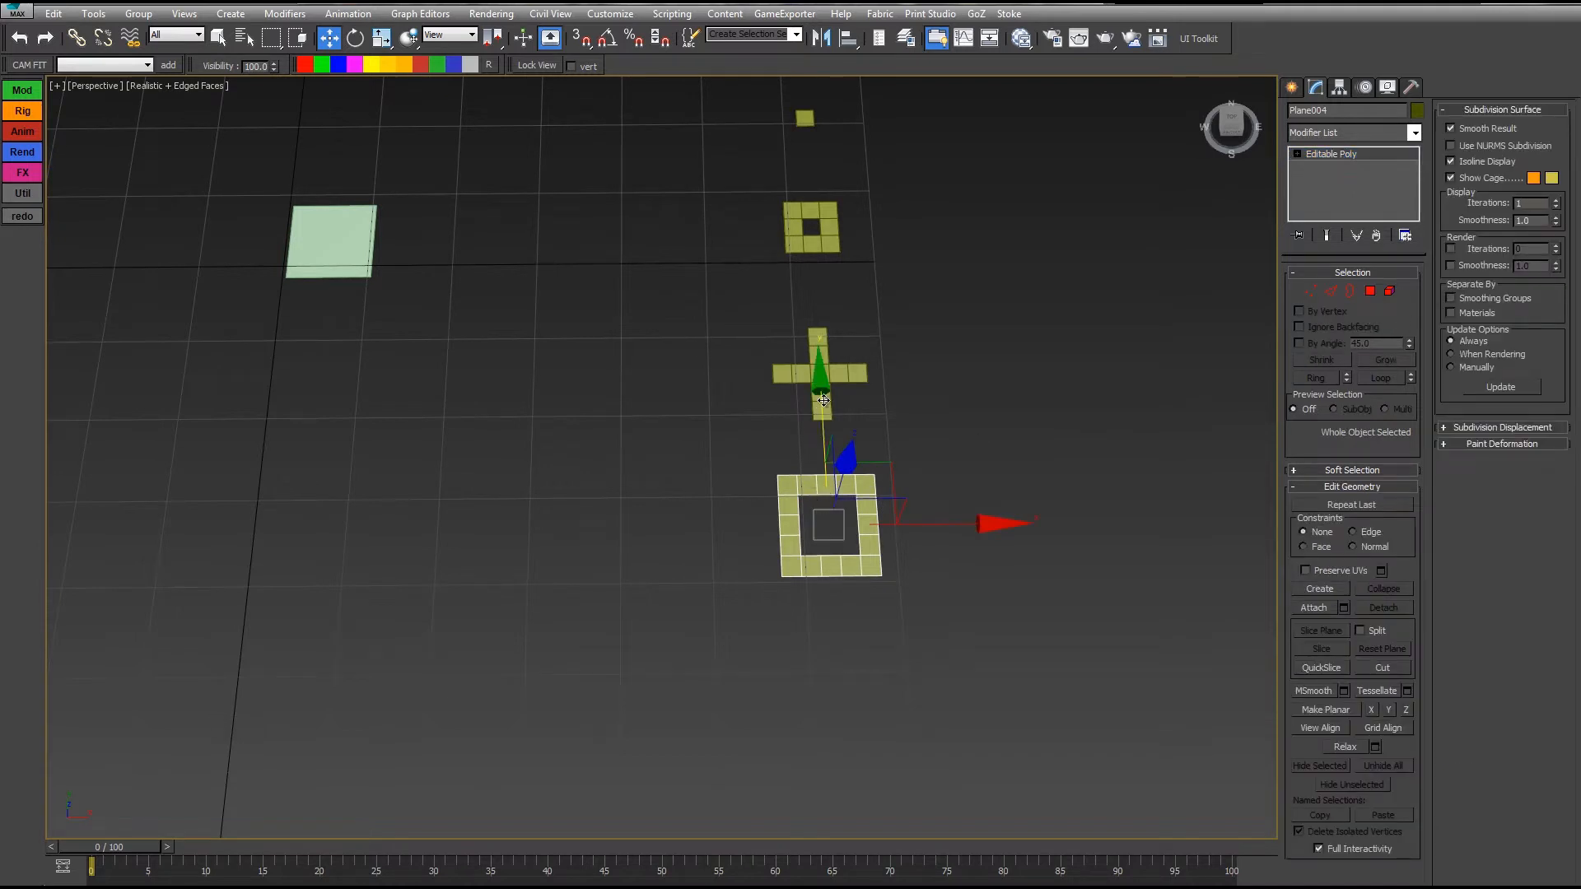
pyautogui.keyDown('shift'); pyautogui.moveTo(824, 400); pyautogui.dragTo(827, 617); pyautogui.keyUp('shift')
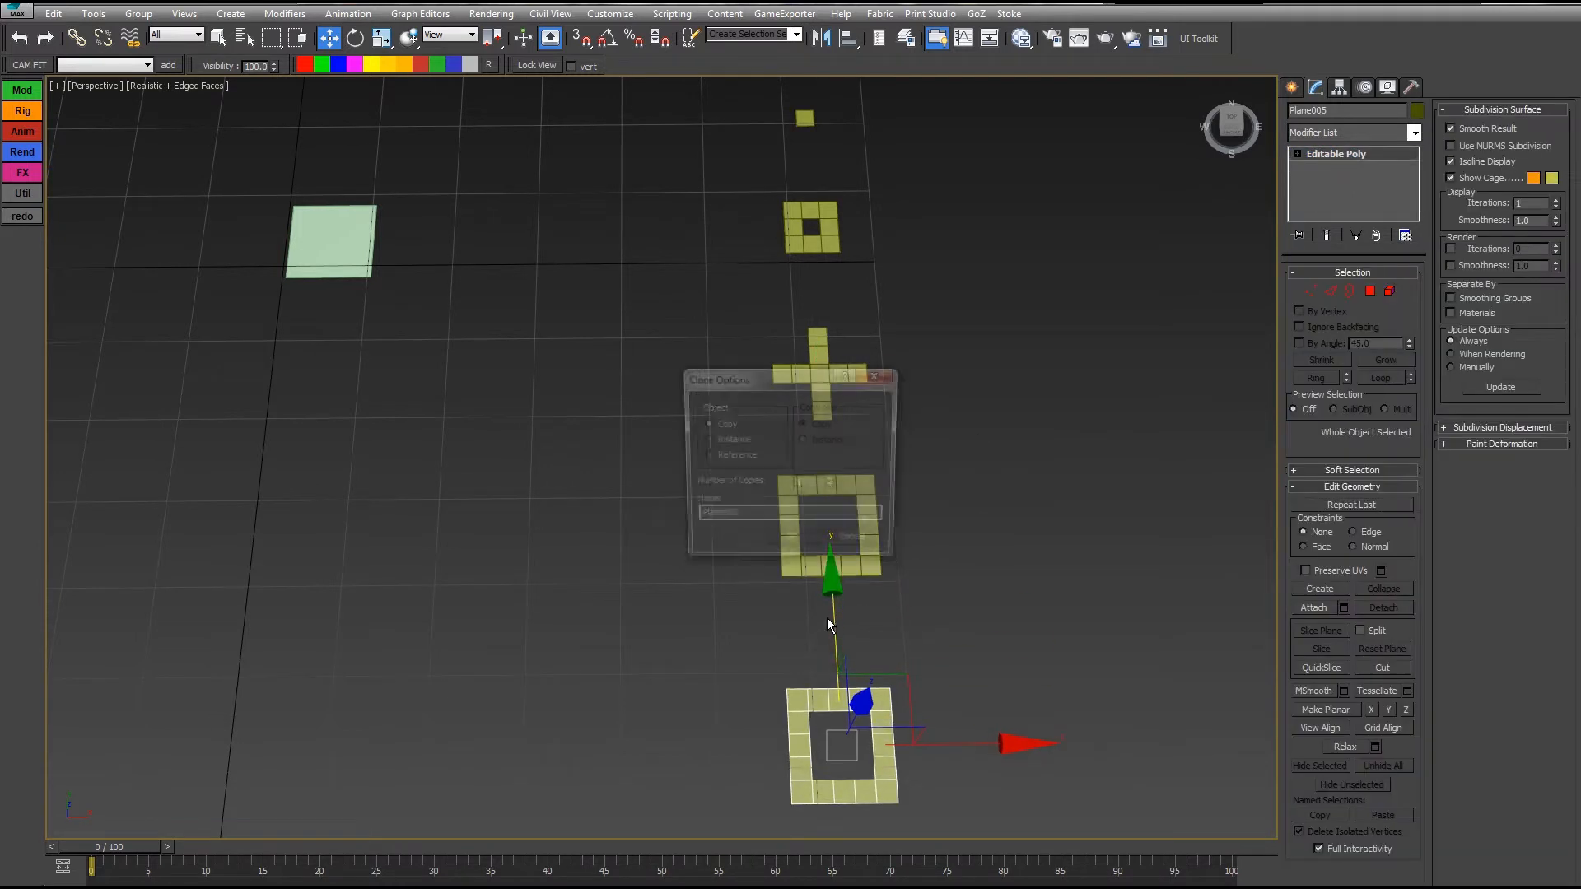
pyautogui.click(854, 544)
pyautogui.hotkey('shift', 'z')
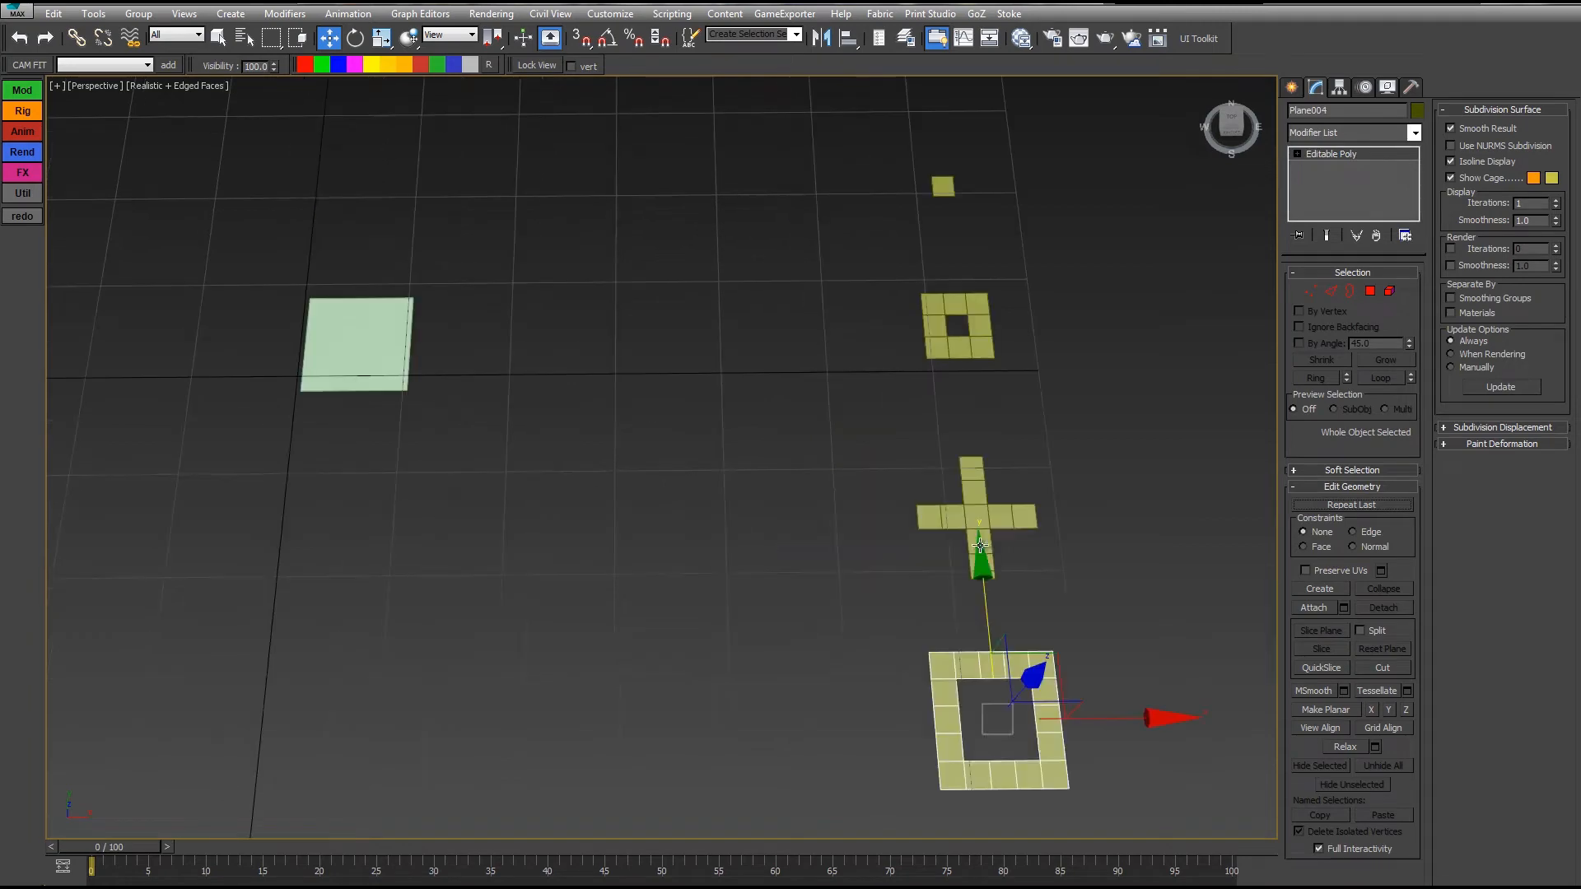
# Step: Undo the deletion of the fourth plane's inner polygons and clone the complete plane once in the negative Y direction
pyautogui.hotkey('ctrl', 'z')
pyautogui.moveTo(1062, 627); pyautogui.dragTo(944, 372, button='middle')
pyautogui.scroll(-3, 943, 373)
pyautogui.scroll(-2, 943, 377)
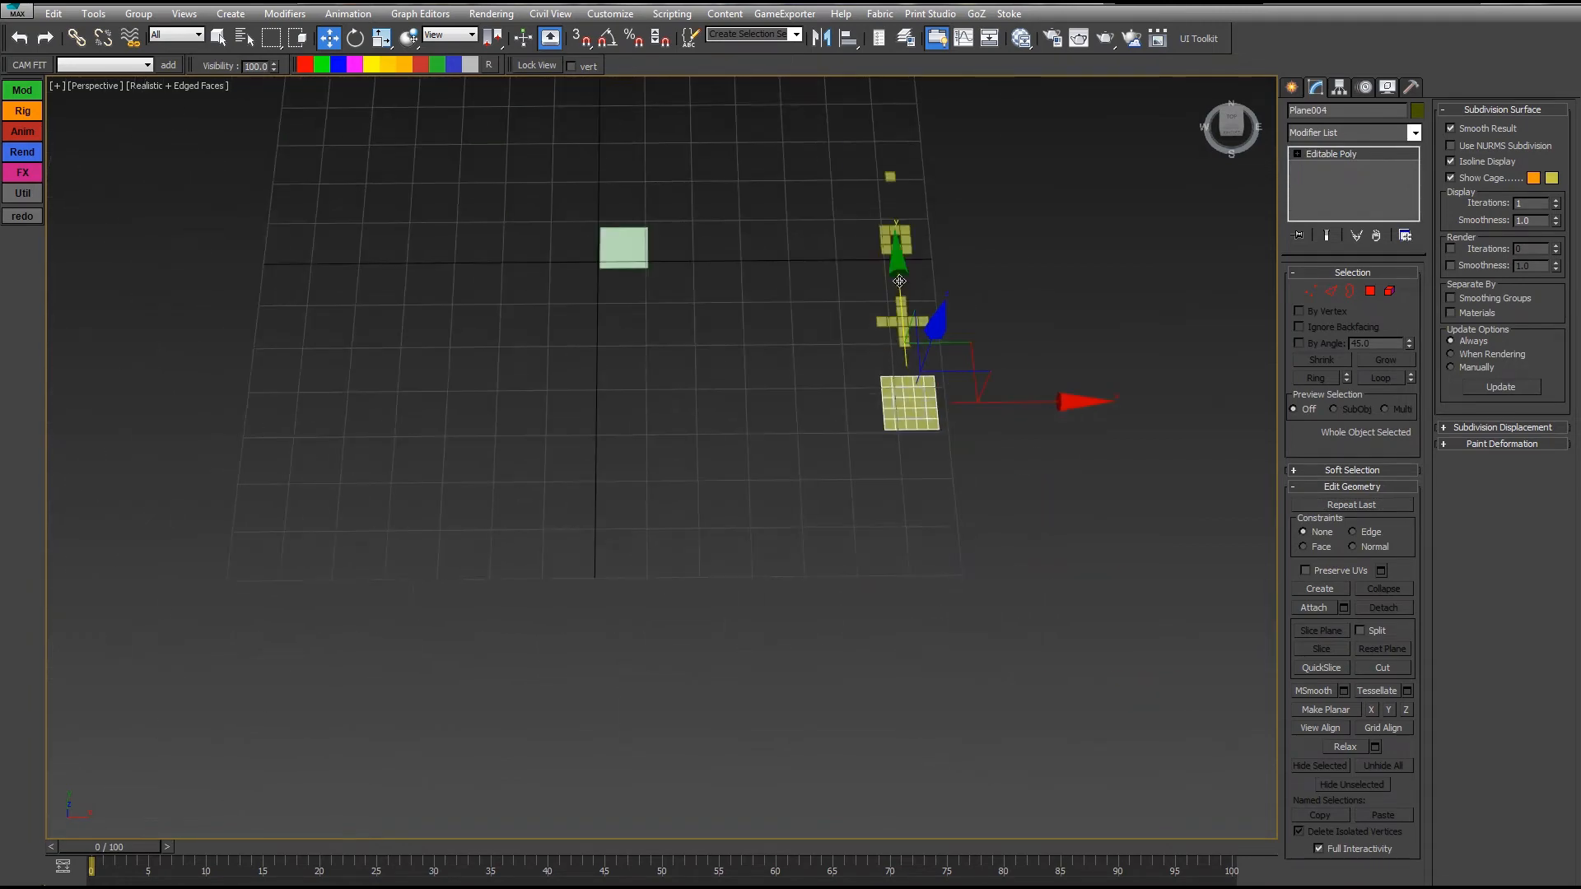
pyautogui.keyDown('shift'); pyautogui.moveTo(921, 377); pyautogui.dragTo(927, 494); pyautogui.keyUp('shift')
pyautogui.press('Return')
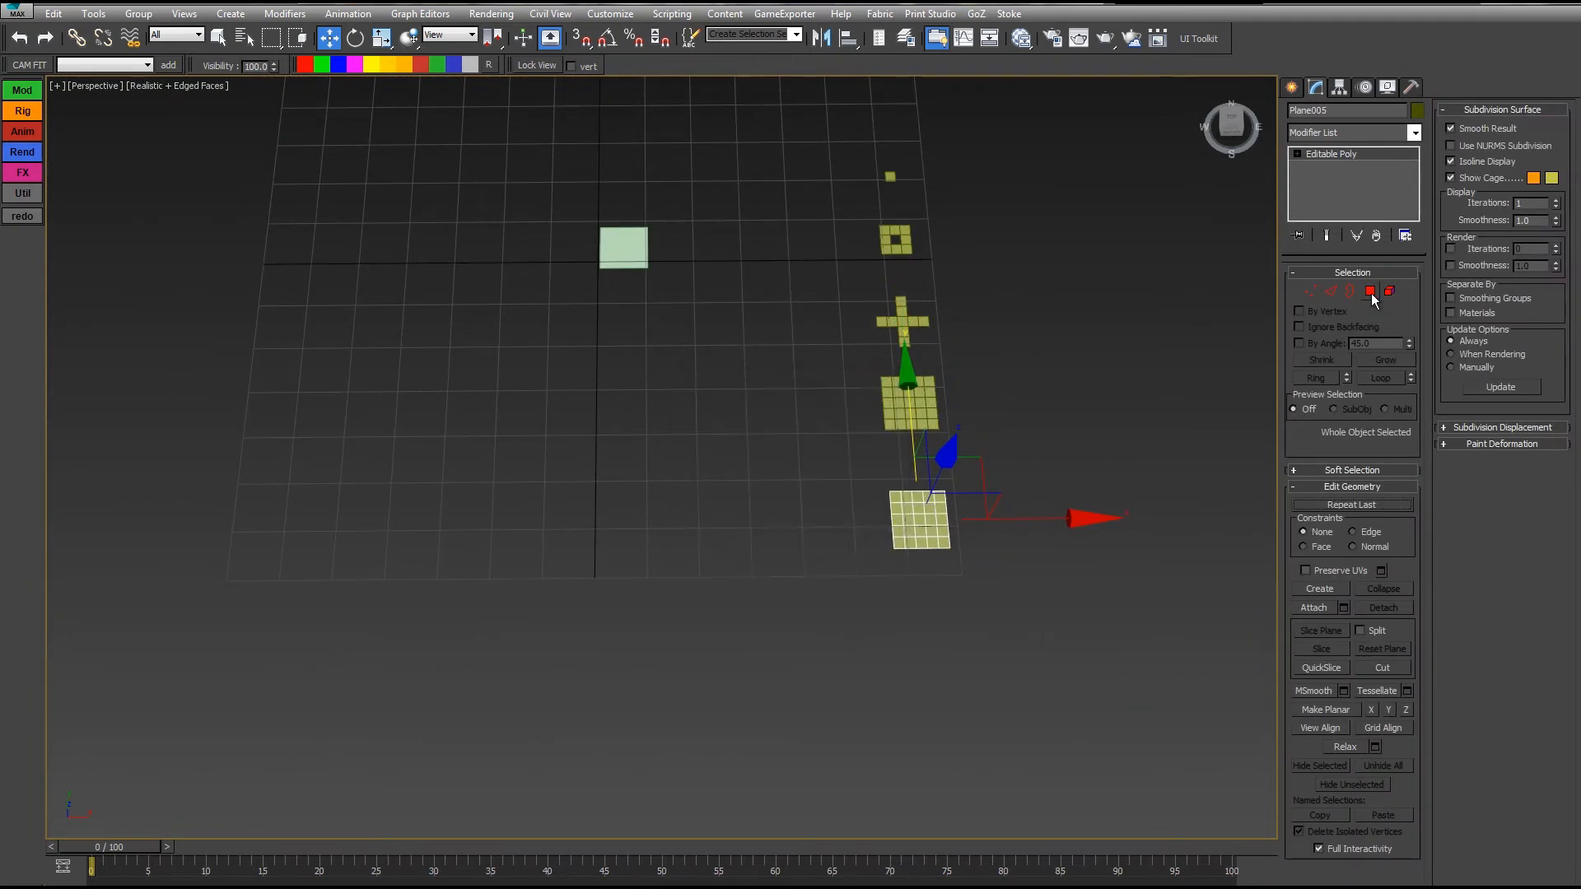
# Step: Delete the inner 3×3 polygons of the fifth plane, leaving a one-polygon-wide square frame
pyautogui.click(1370, 290)
pyautogui.scroll(4, 903, 368)
pyautogui.moveTo(763, 518); pyautogui.dragTo(743, 429, button='middle')
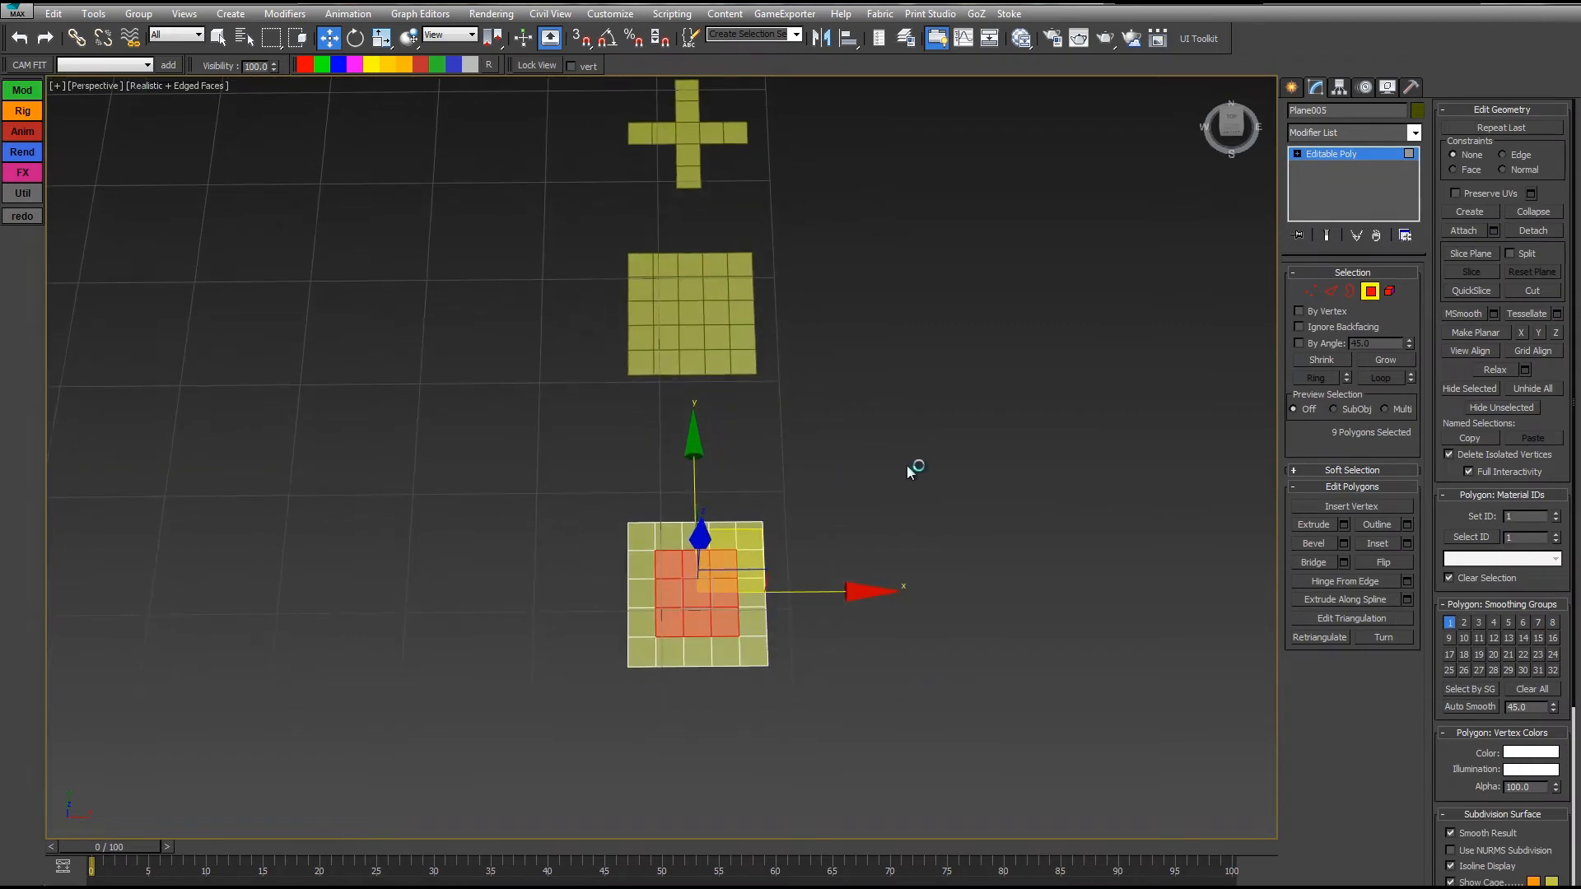
pyautogui.press('Delete')
pyautogui.click(1370, 291)
# Step: Delete the two upper and two lower polygon rows of the fourth plane and select the remaining middle row
pyautogui.click(735, 278)
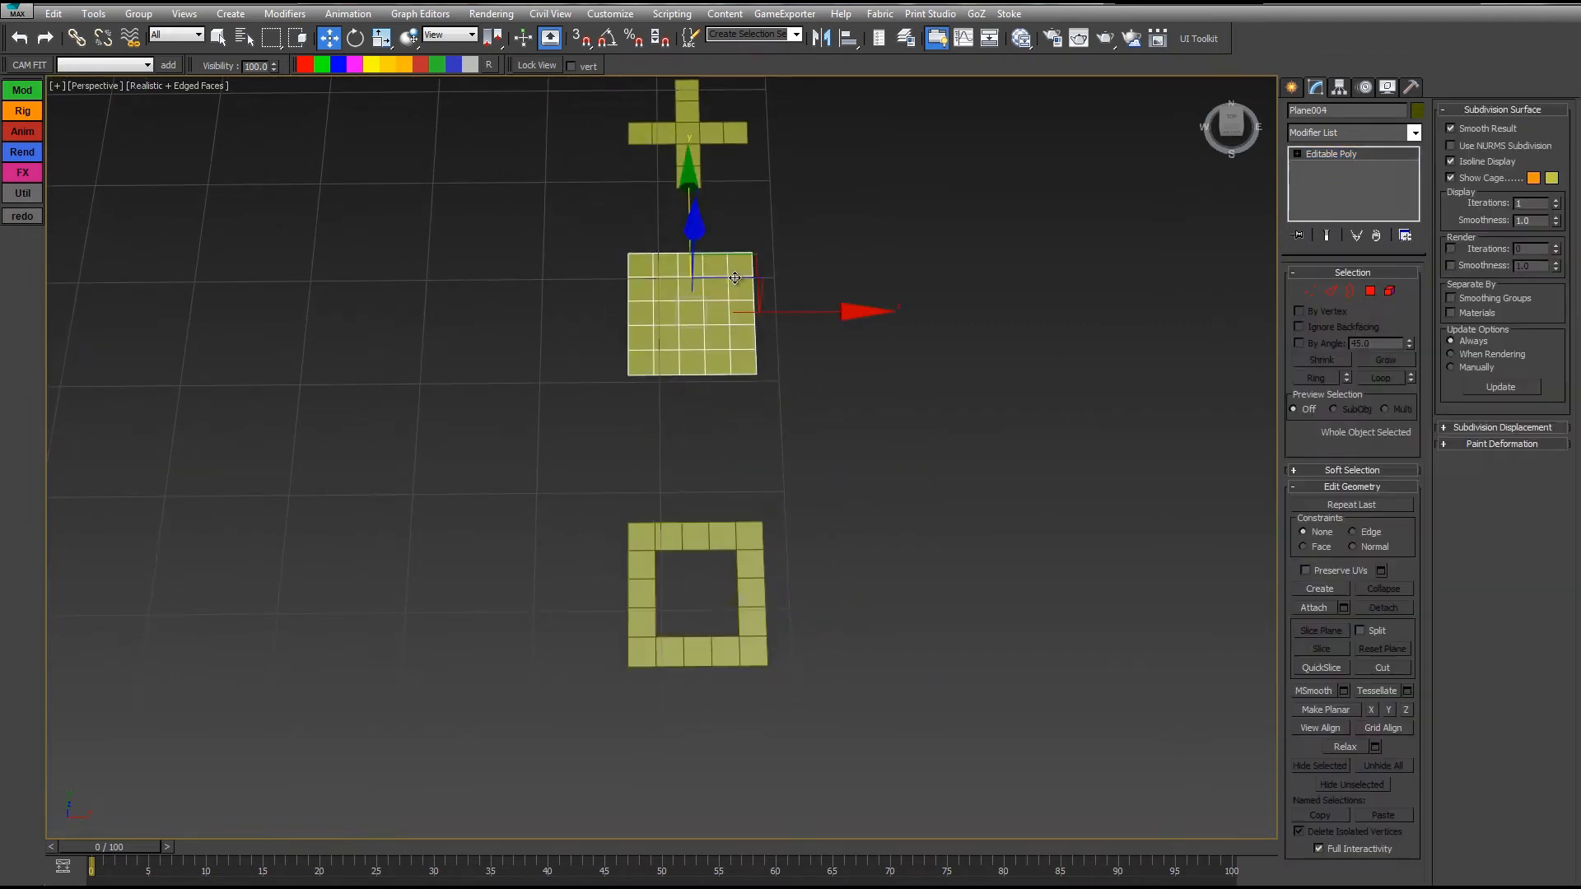
pyautogui.click(1370, 291)
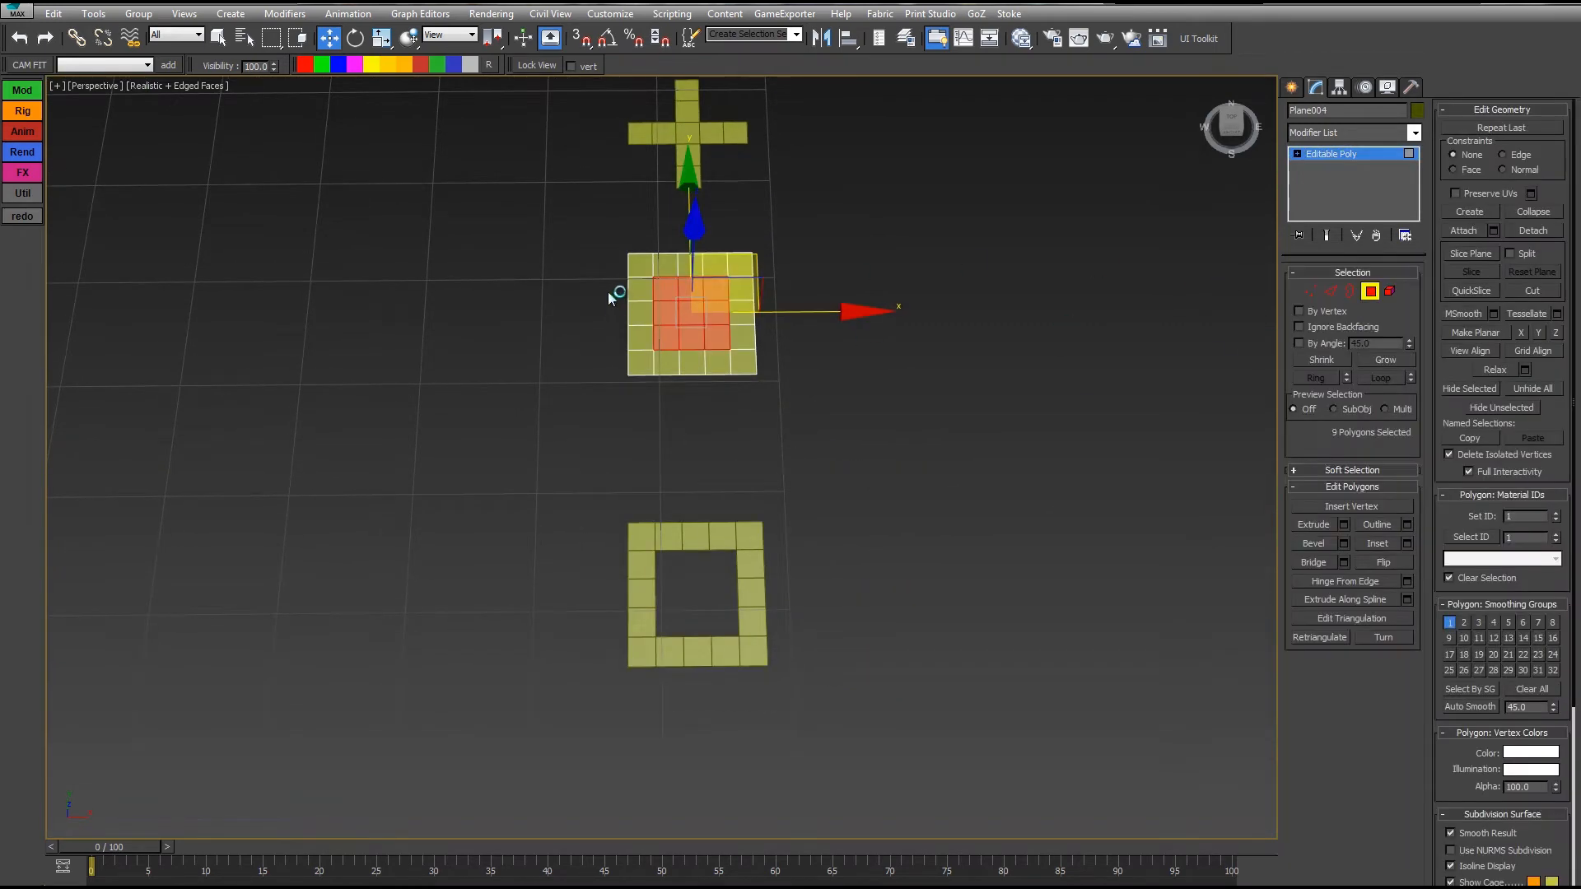
pyautogui.moveTo(844, 269); pyautogui.dragTo(856, 289)
pyautogui.press('Delete')
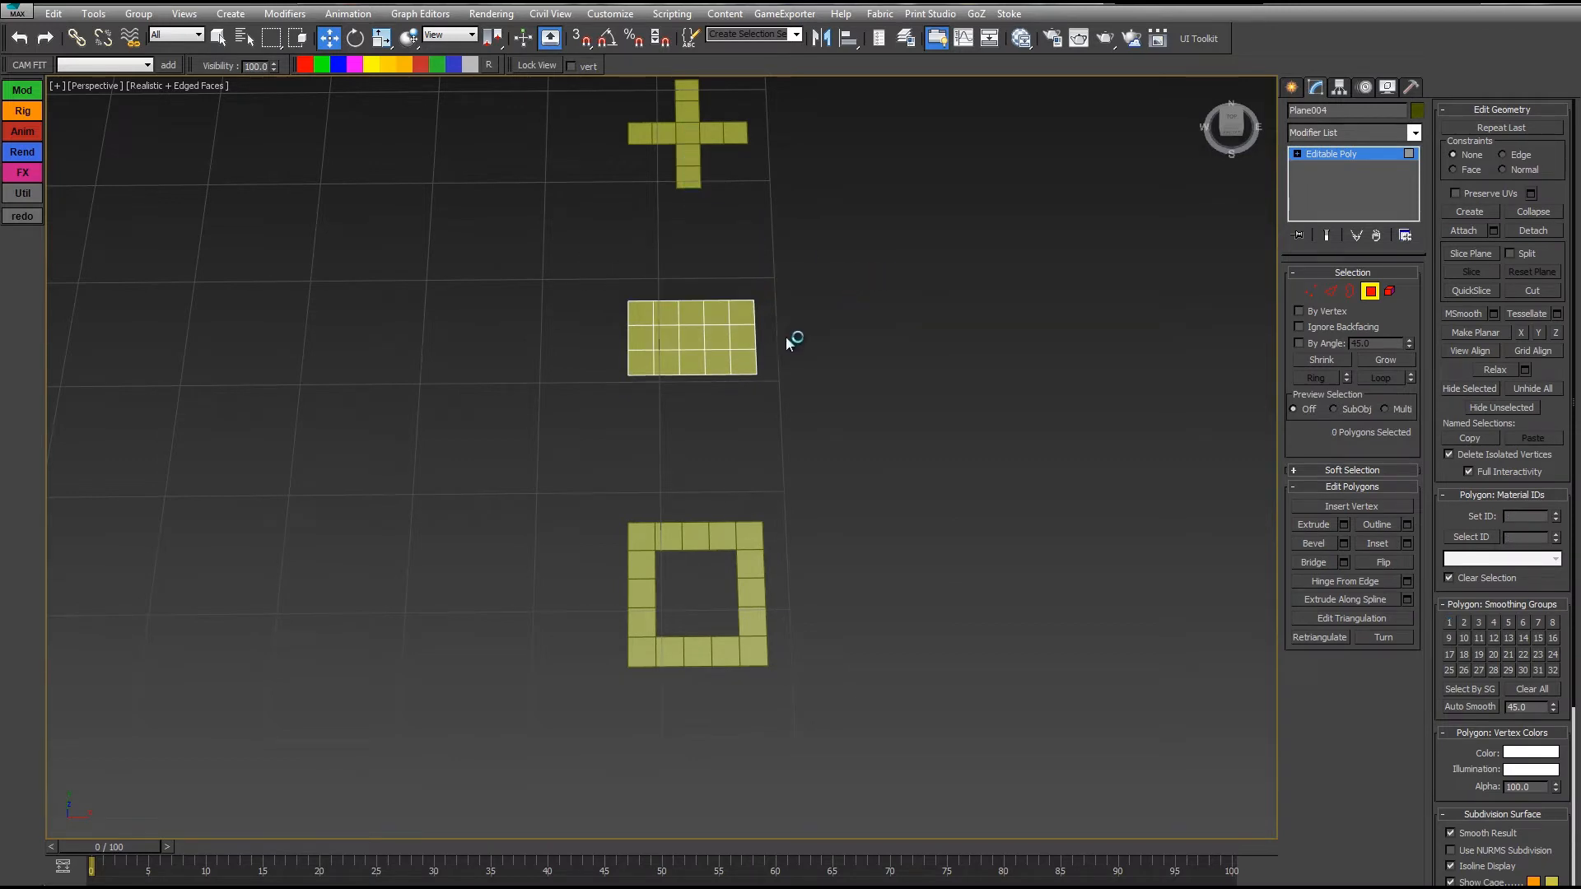
pyautogui.moveTo(785, 338); pyautogui.dragTo(574, 403)
pyautogui.press('Delete')
pyautogui.moveTo(856, 278); pyautogui.dragTo(558, 345)
pyautogui.press('e')
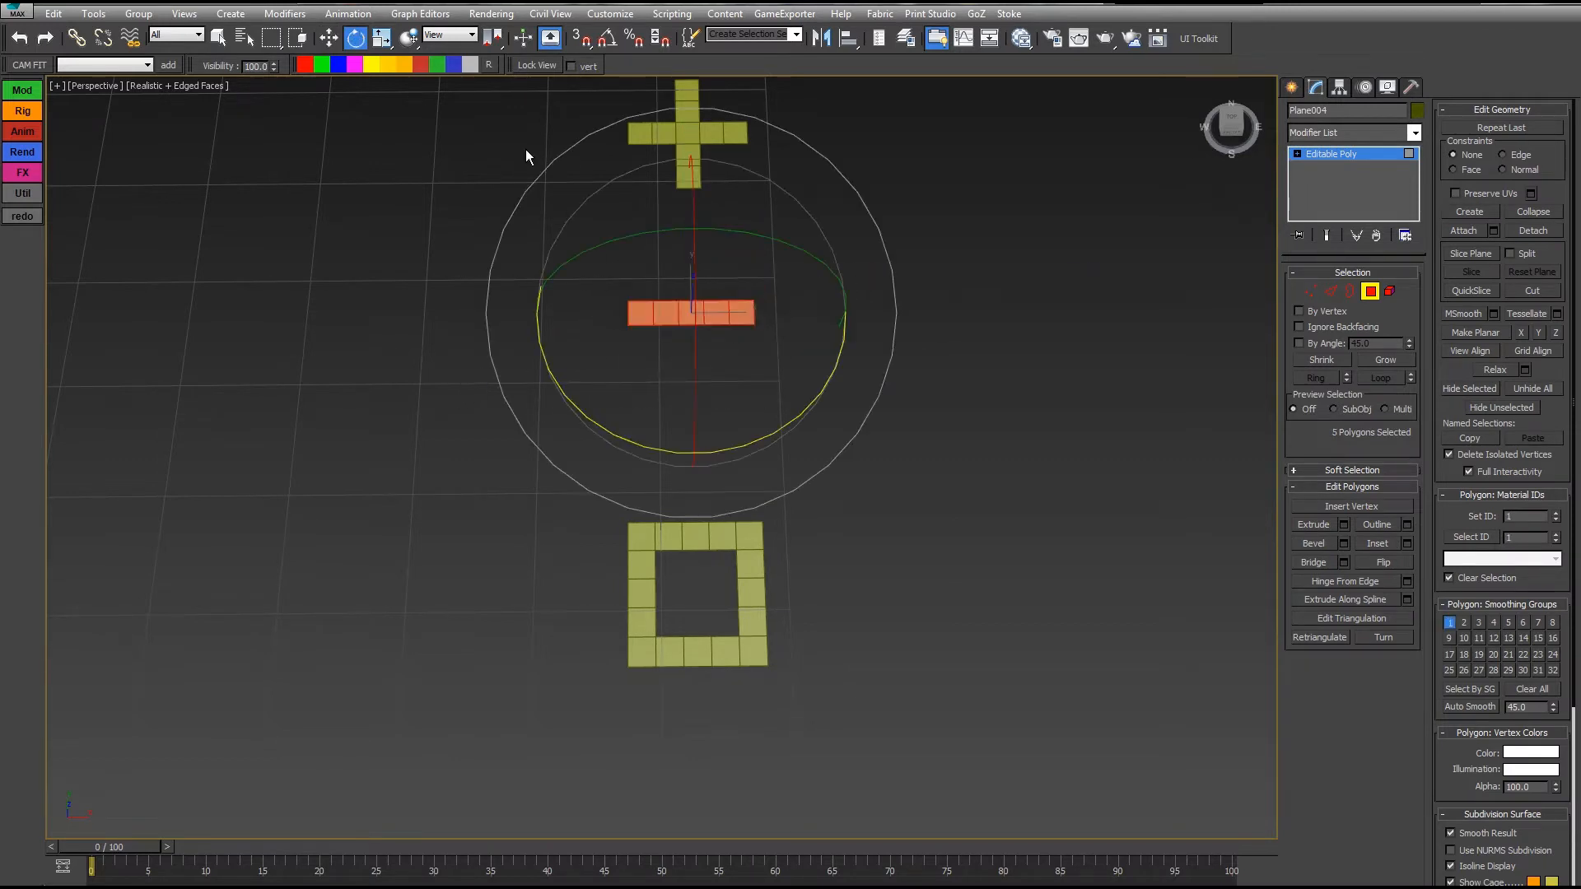
pyautogui.moveTo(792, 421); pyautogui.dragTo(759, 442)
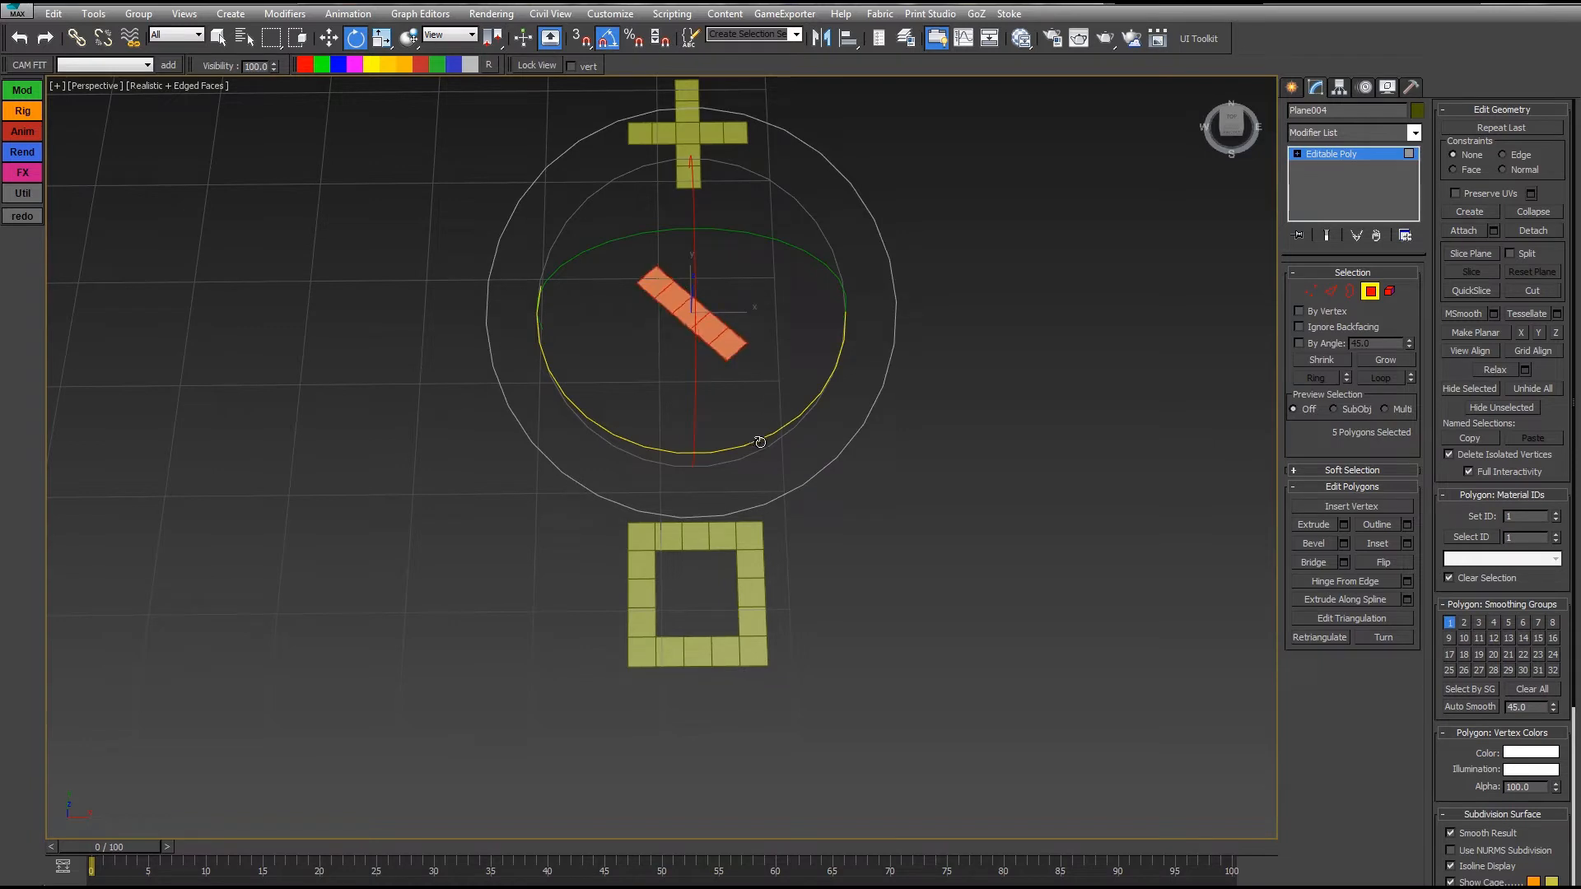
pyautogui.hotkey('ctrl', 'z')
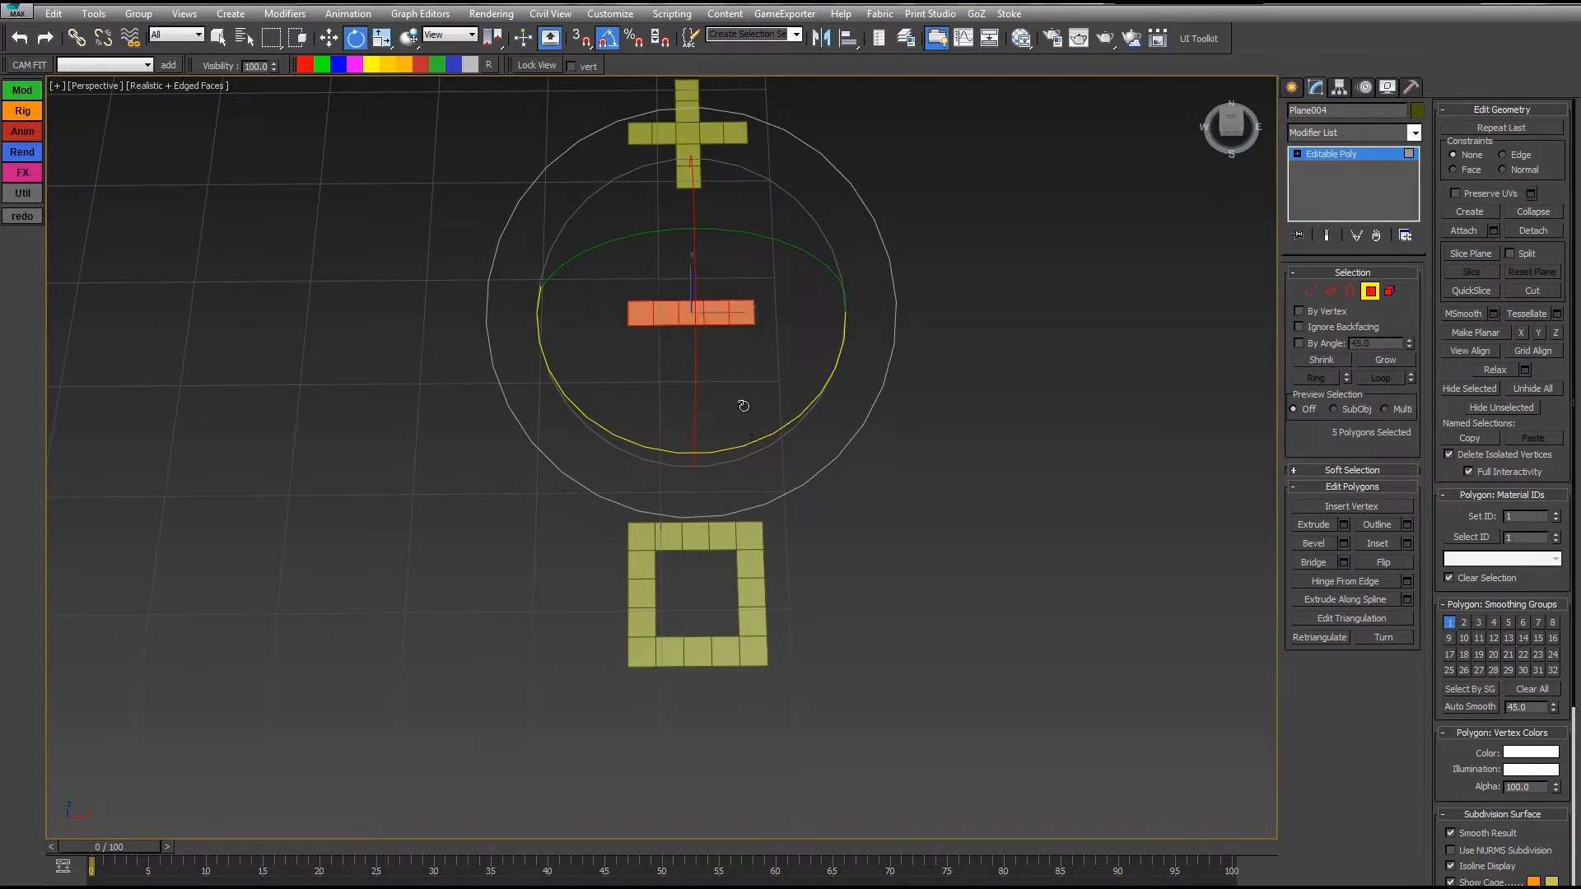
# Step: Scale the five-polygon strip narrower along Y and rotate it about Z into a diagonal descending towards positive X
pyautogui.press('r')
pyautogui.moveTo(696, 449); pyautogui.dragTo(743, 449)
pyautogui.press('e')
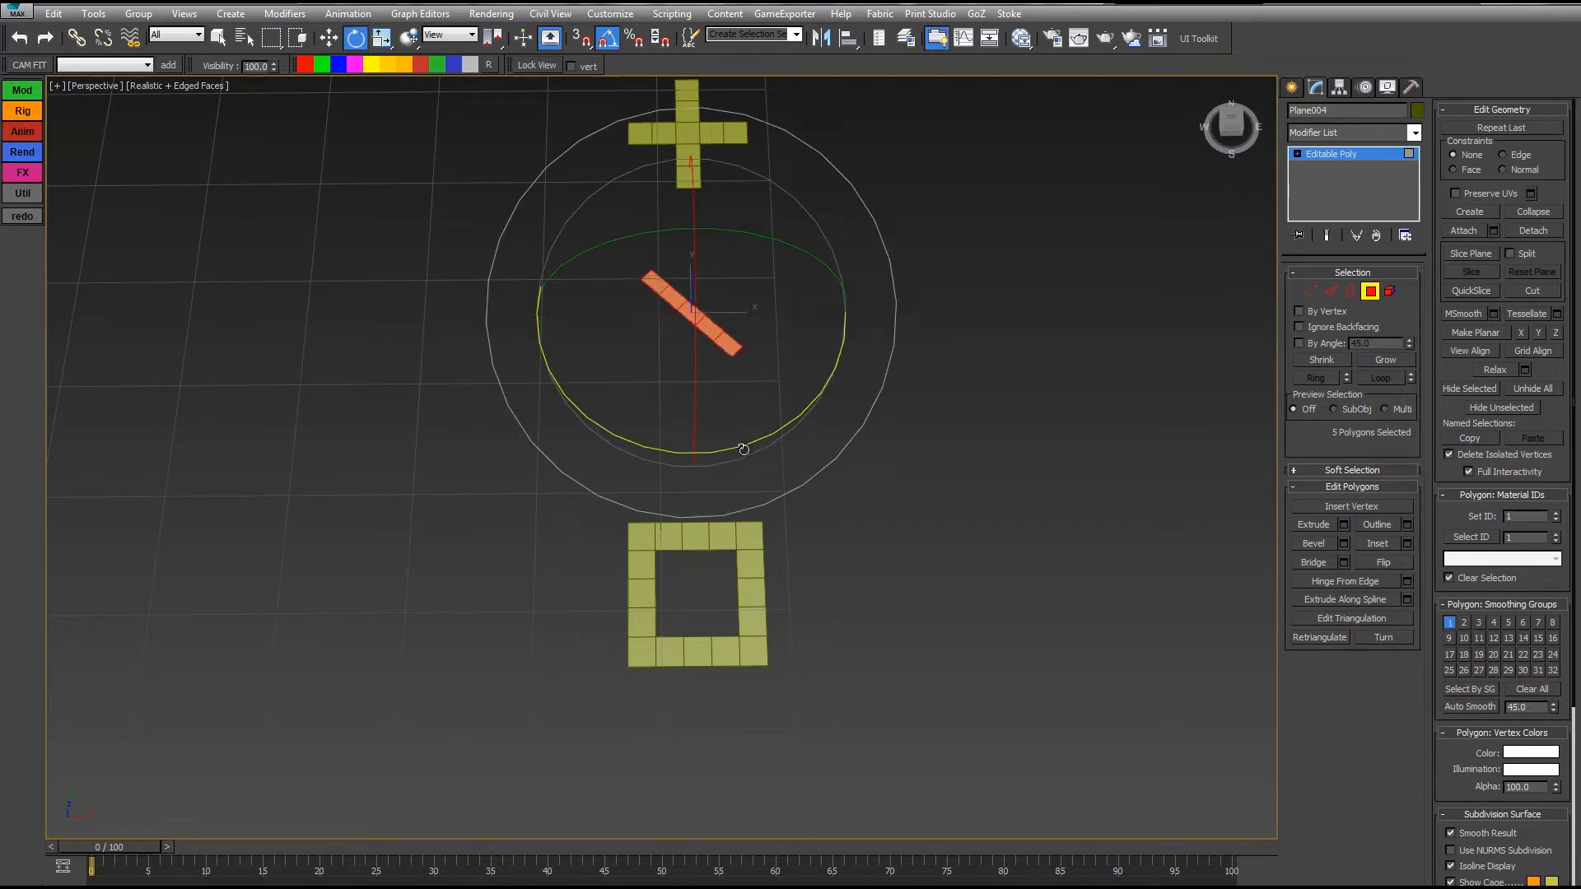
pyautogui.click(1369, 289)
# Step: Swap the diagonal strip and the plus-shaped cross along Y, placing the strip between the small ring and the cross
pyautogui.scroll(-4, 774, 345)
pyautogui.moveTo(774, 346); pyautogui.dragTo(889, 424, button='middle')
pyautogui.press('w')
pyautogui.moveTo(776, 500); pyautogui.dragTo(806, 356)
pyautogui.click(807, 391)
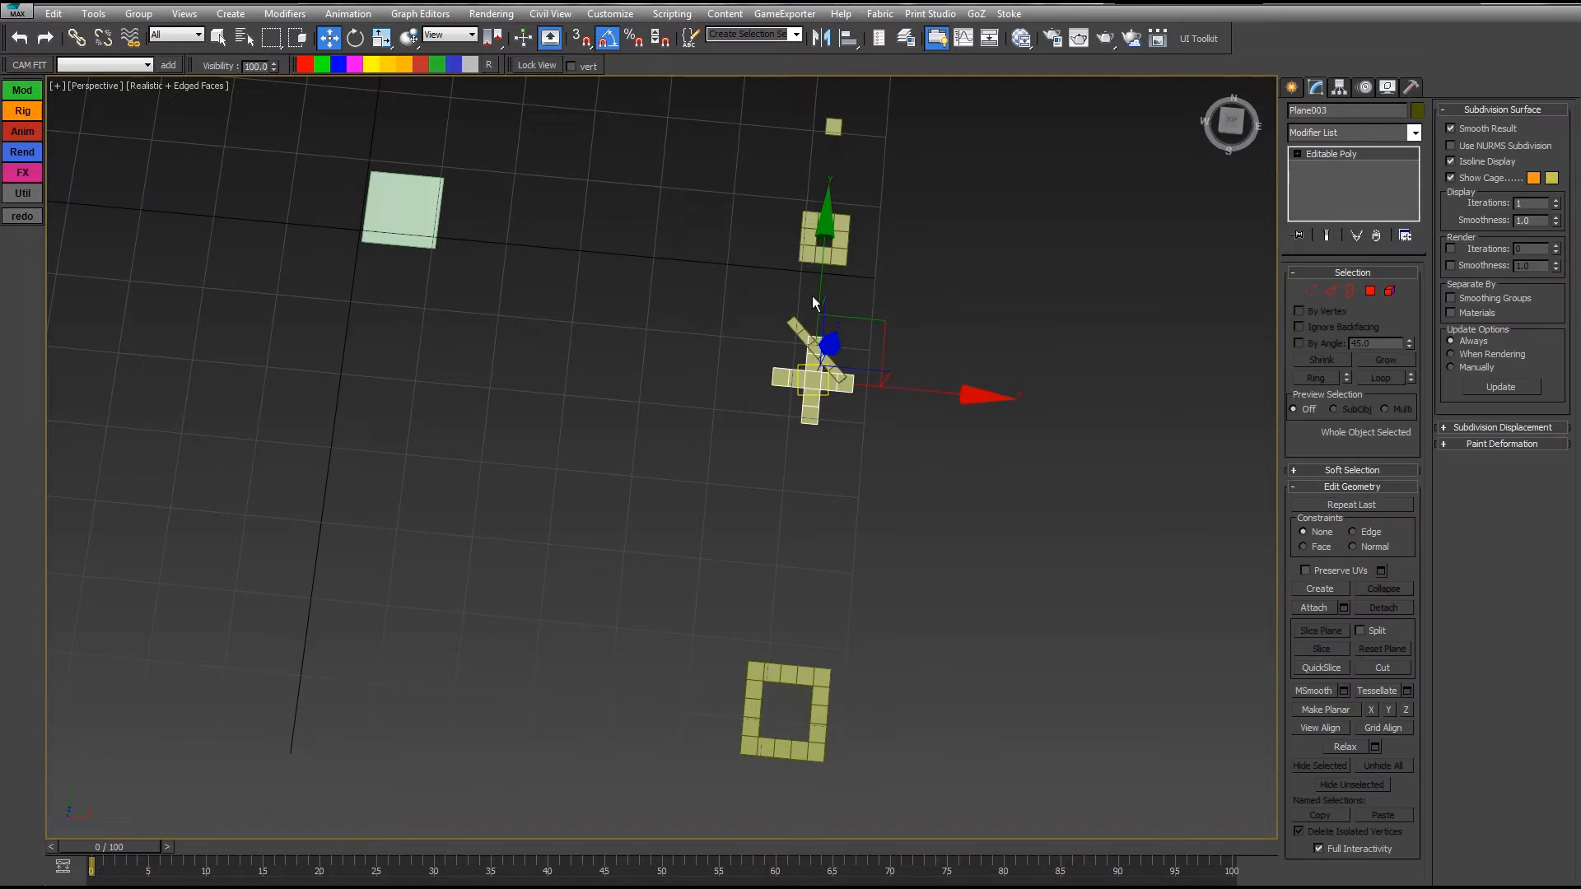
pyautogui.moveTo(812, 295); pyautogui.dragTo(817, 413)
pyautogui.keyDown('alt'); pyautogui.moveTo(818, 413); pyautogui.dragTo(846, 231, button='middle'); pyautogui.keyUp('alt')
pyautogui.click(852, 274)
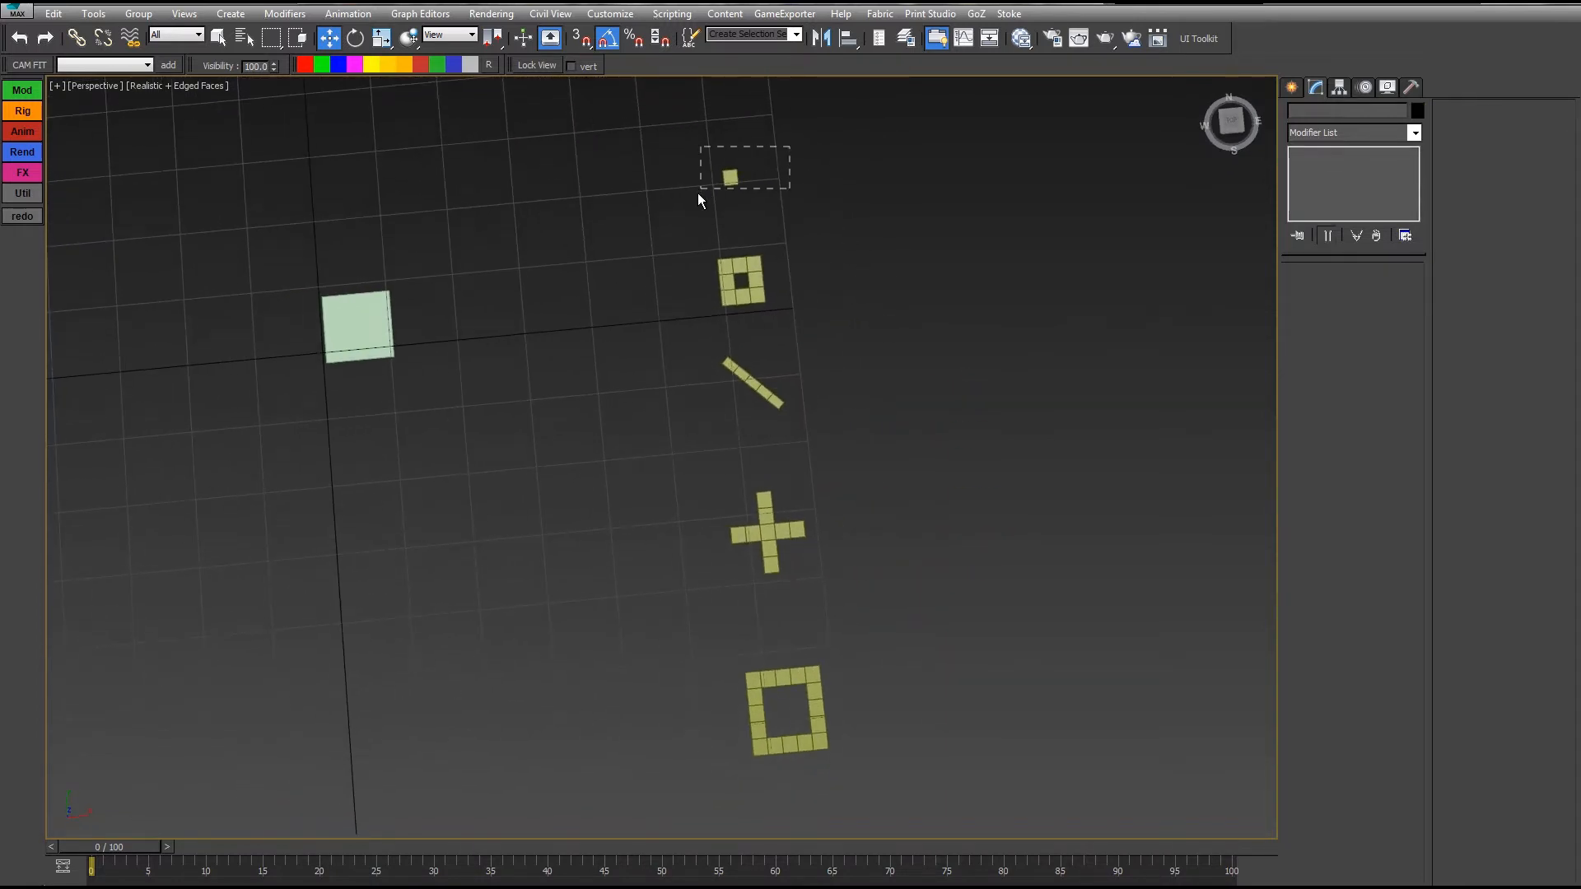
# Step: Rename the meshes A, B, C, D and E in order: single square, small ring, diagonal strip, cross and large frame
pyautogui.moveTo(790, 147); pyautogui.dragTo(699, 193)
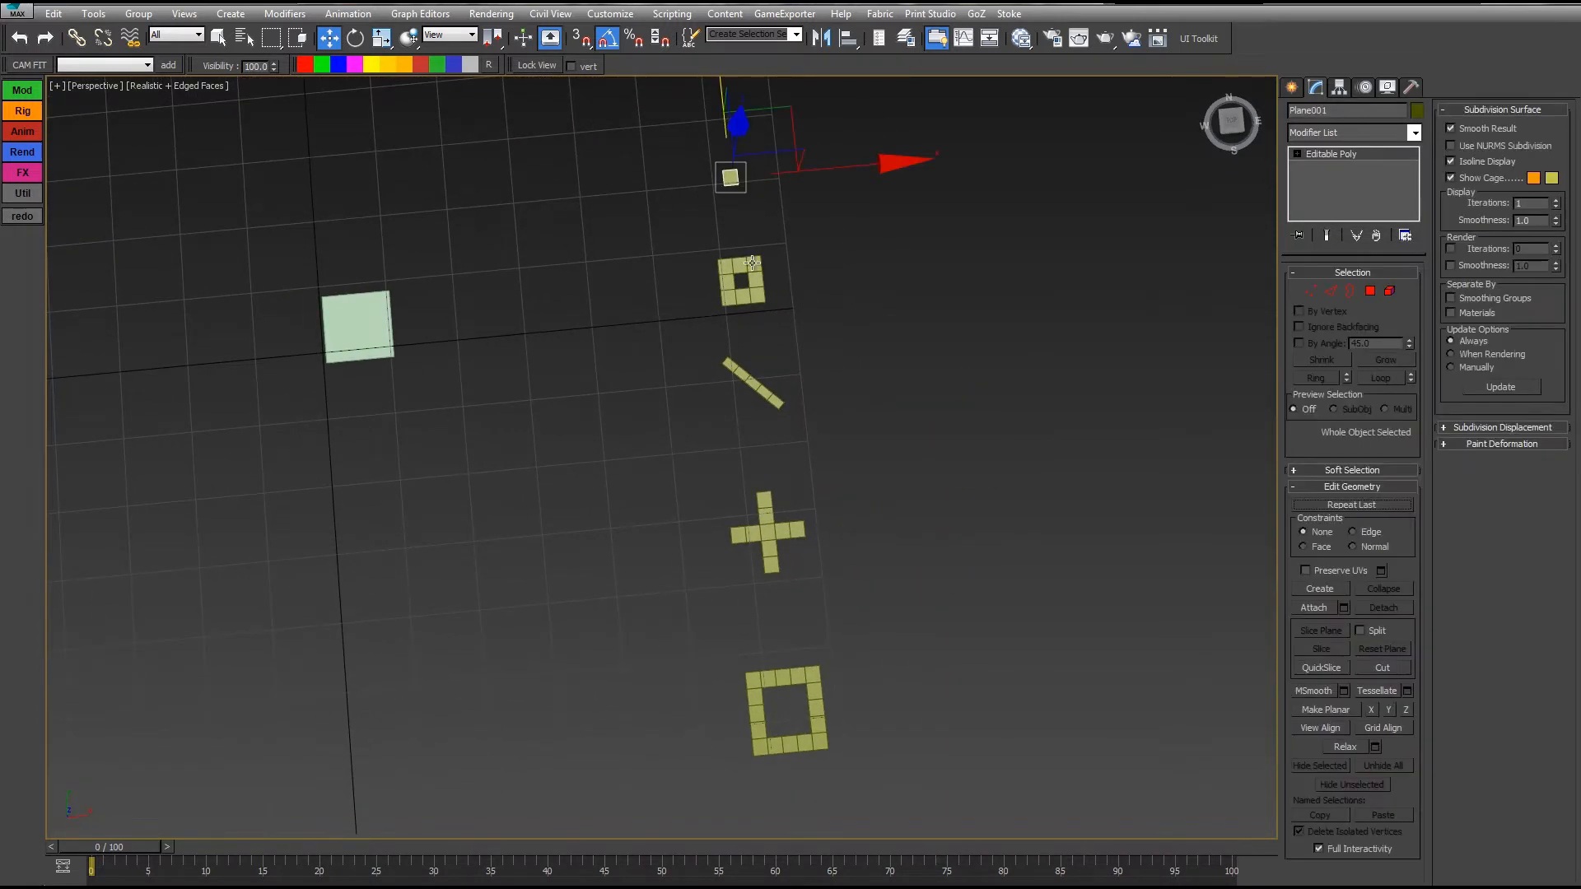
pyautogui.doubleClick(1347, 111)
pyautogui.moveTo(887, 213); pyautogui.dragTo(725, 300)
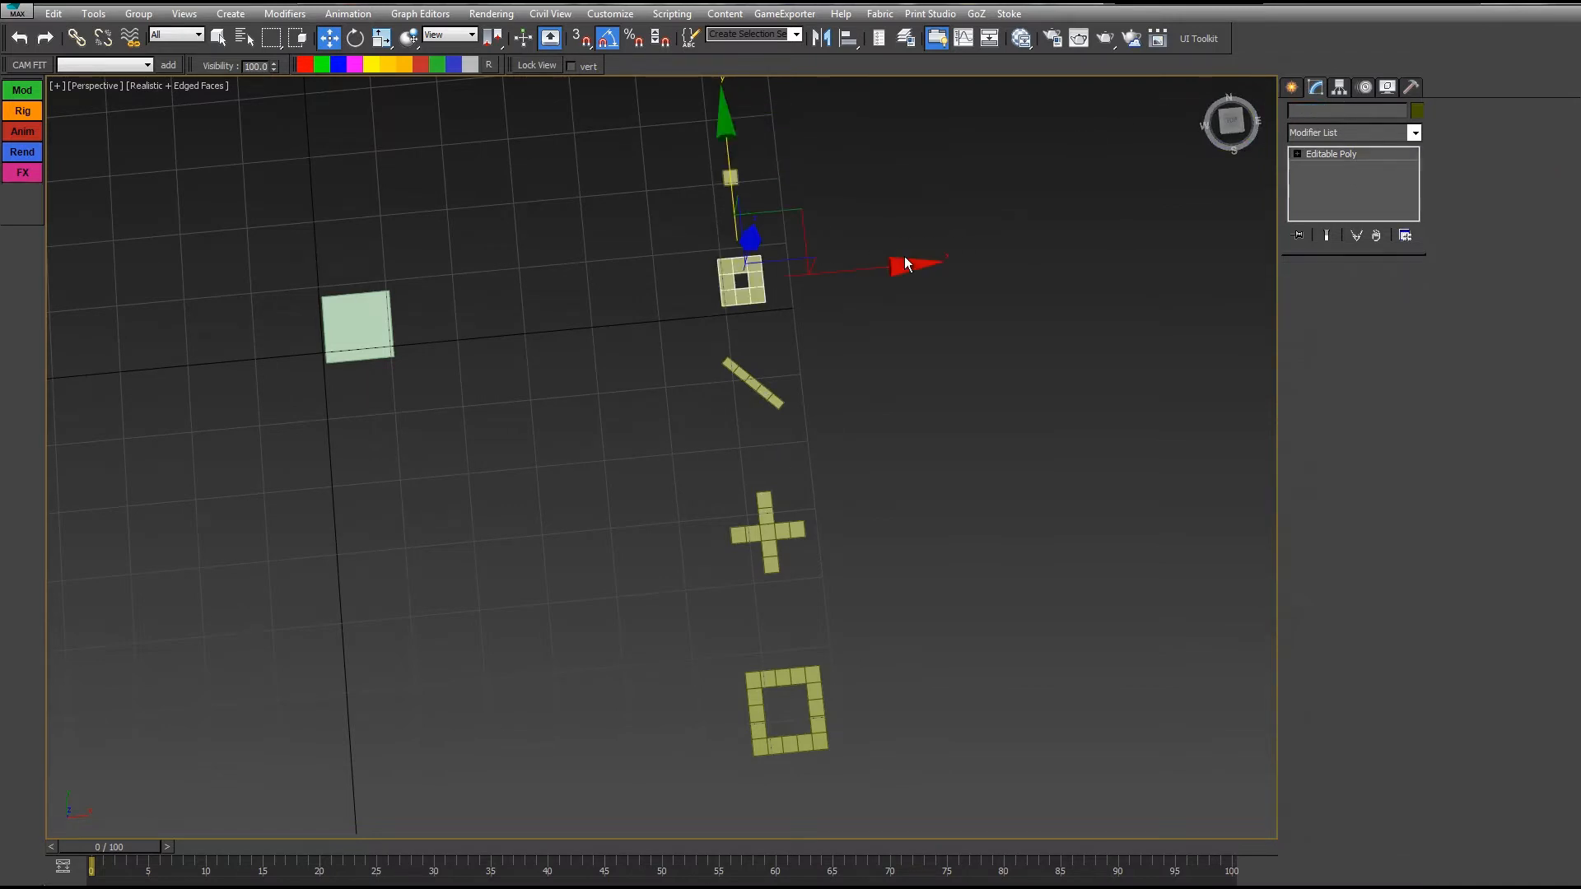
pyautogui.doubleClick(1341, 111)
pyautogui.moveTo(898, 330); pyautogui.dragTo(737, 399)
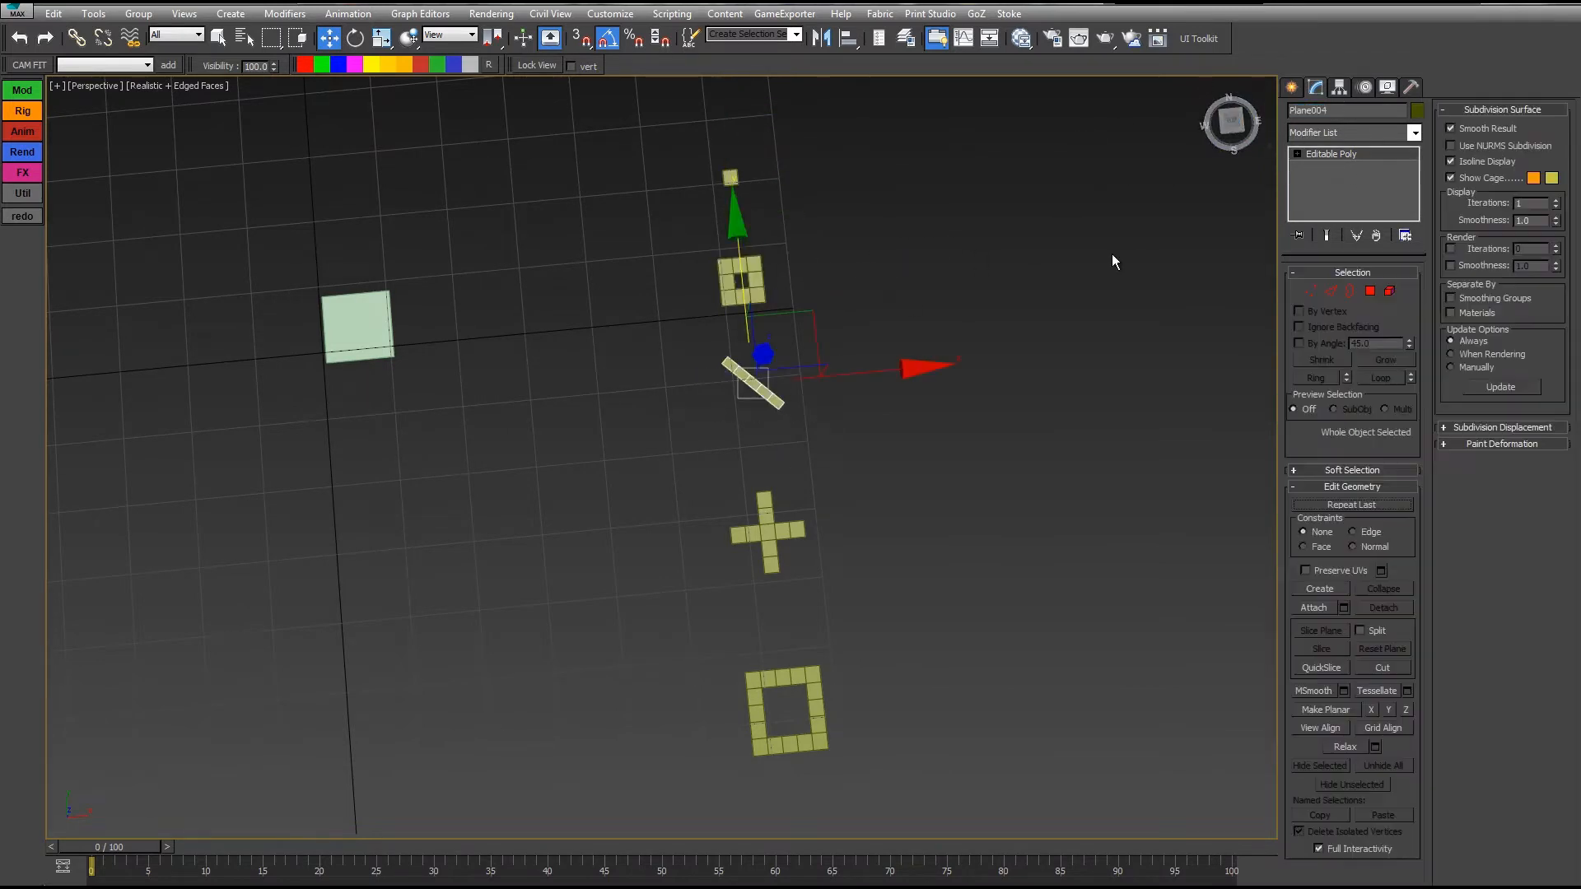
pyautogui.doubleClick(1344, 111)
pyautogui.moveTo(903, 452); pyautogui.dragTo(755, 536)
pyautogui.doubleClick(1383, 113)
pyautogui.moveTo(945, 608); pyautogui.dragTo(819, 708)
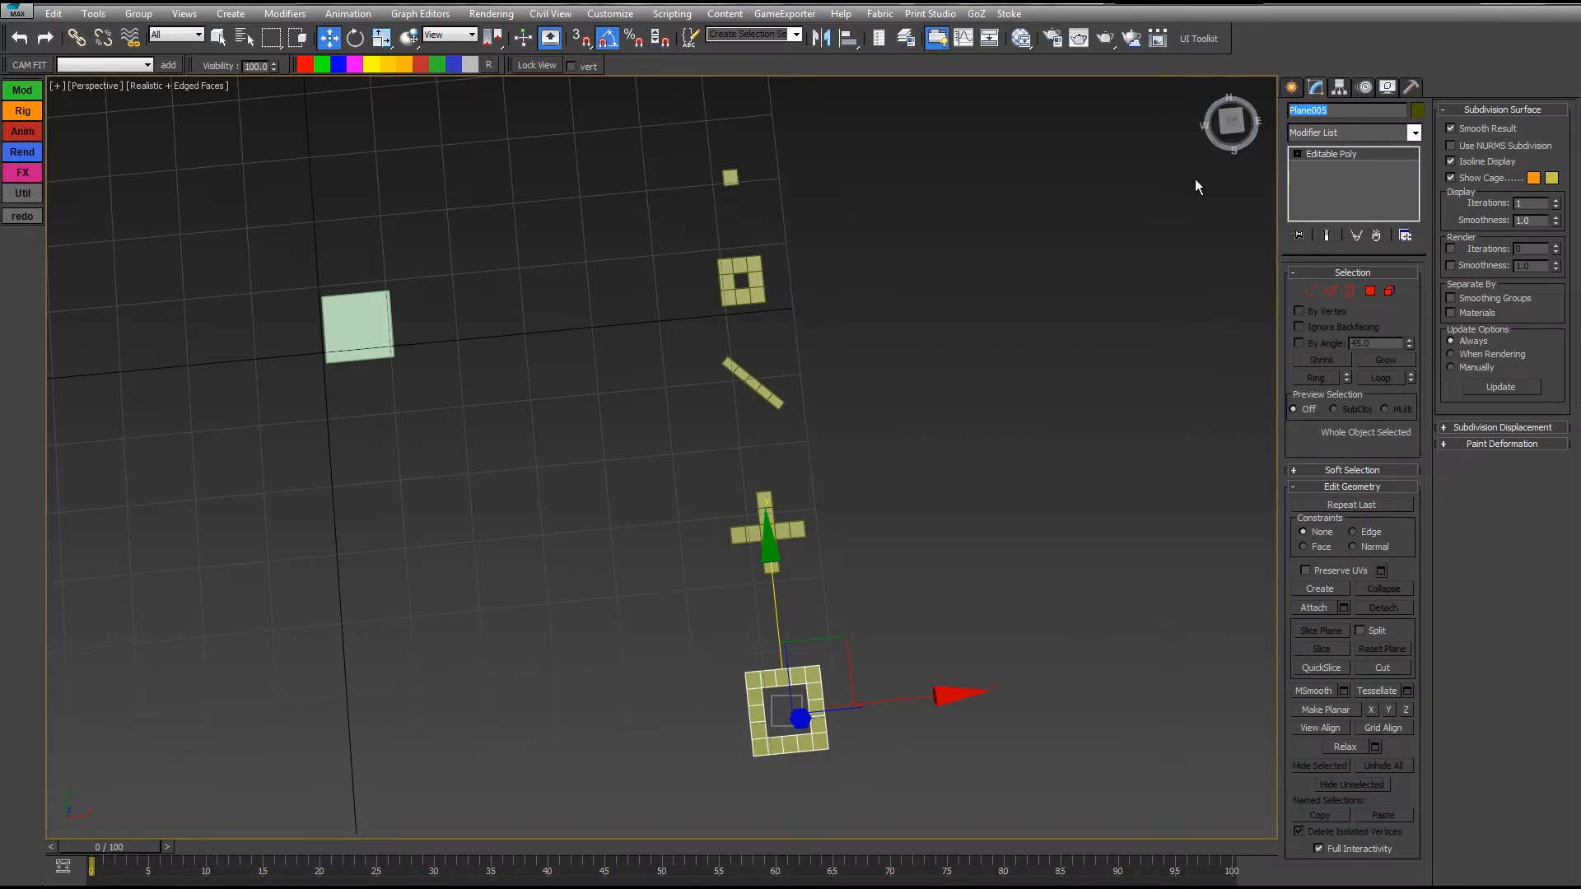
pyautogui.write('E')
# Step: Select the Symbols object and add meshes A, B, C, D and E to its symbol meshes
pyautogui.moveTo(616, 328); pyautogui.dragTo(673, 345, button='middle')
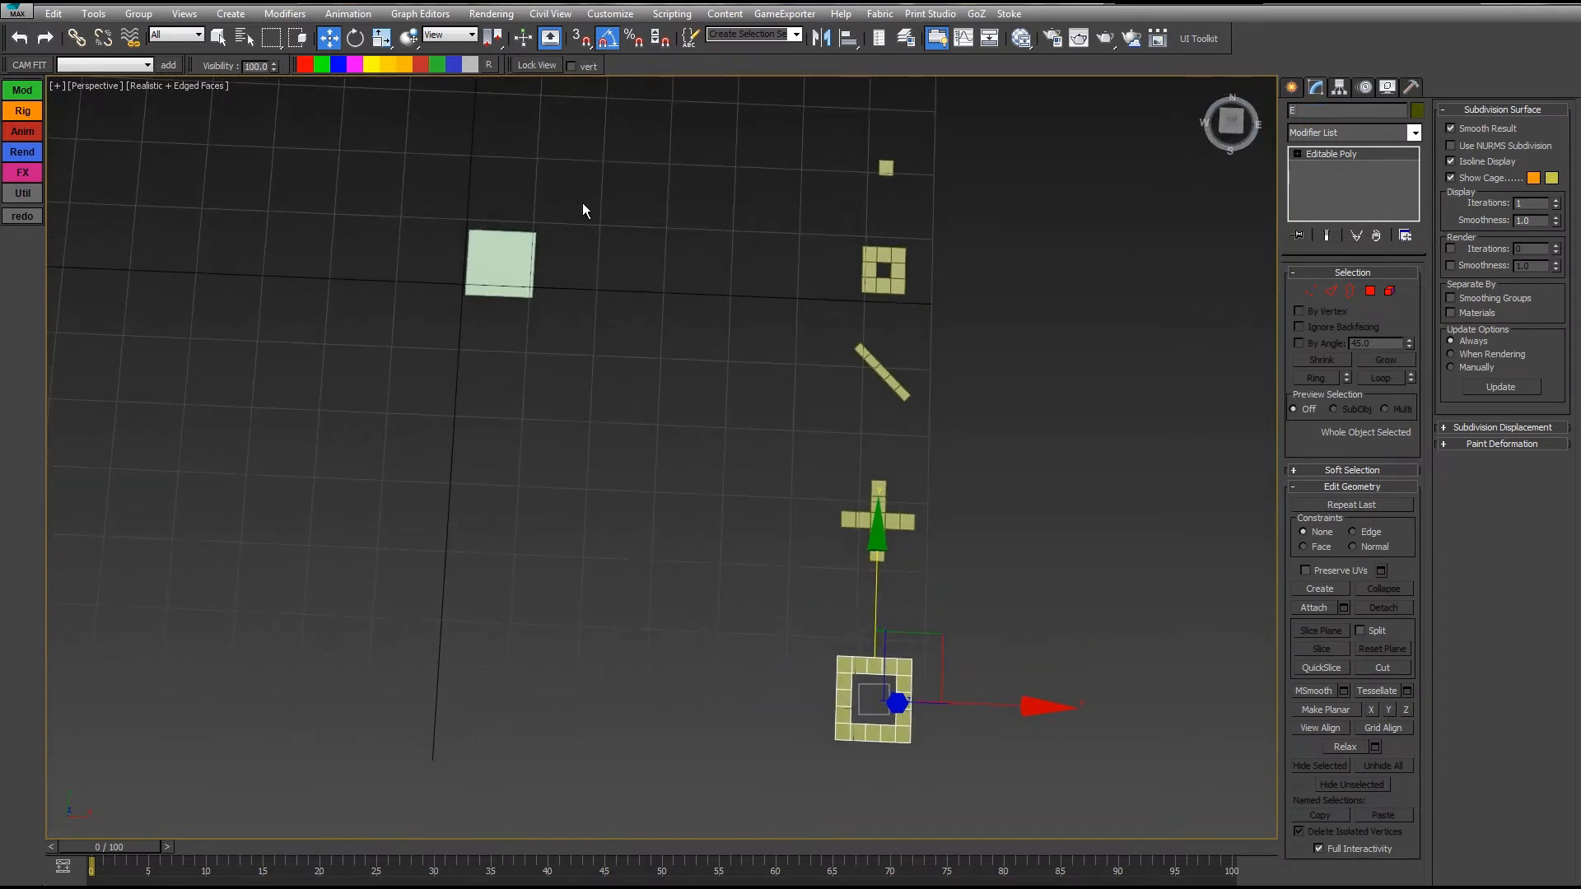
pyautogui.moveTo(591, 175); pyautogui.dragTo(486, 367)
pyautogui.moveTo(575, 277); pyautogui.dragTo(570, 308, button='middle')
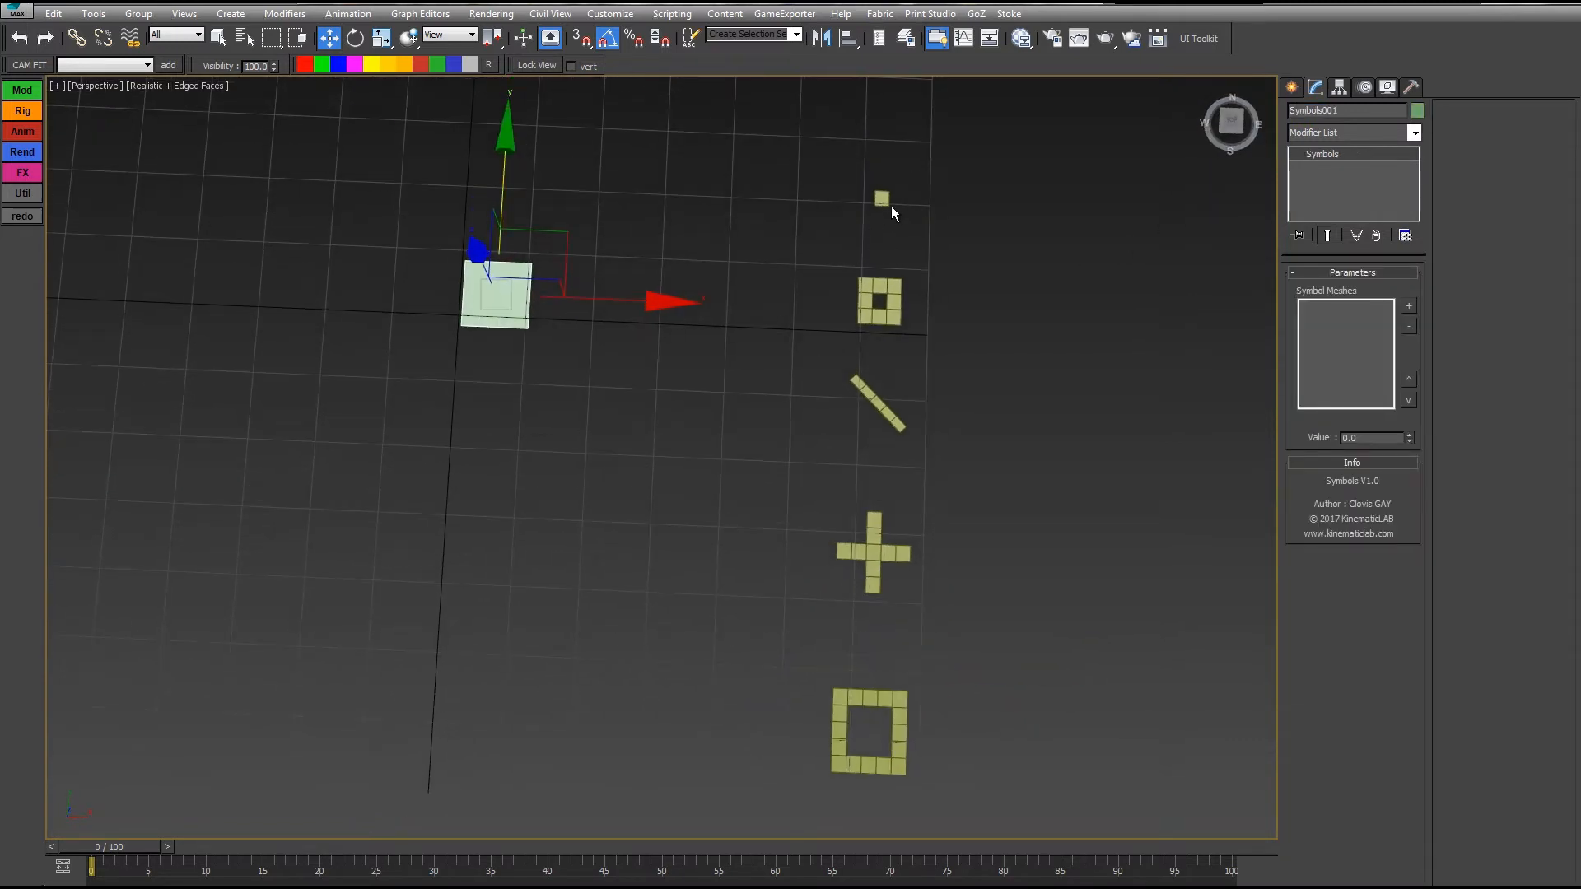
pyautogui.moveTo(673, 331); pyautogui.dragTo(758, 352, button='middle')
pyautogui.scroll(-2, 764, 329)
pyautogui.moveTo(789, 275); pyautogui.dragTo(801, 320, button='middle')
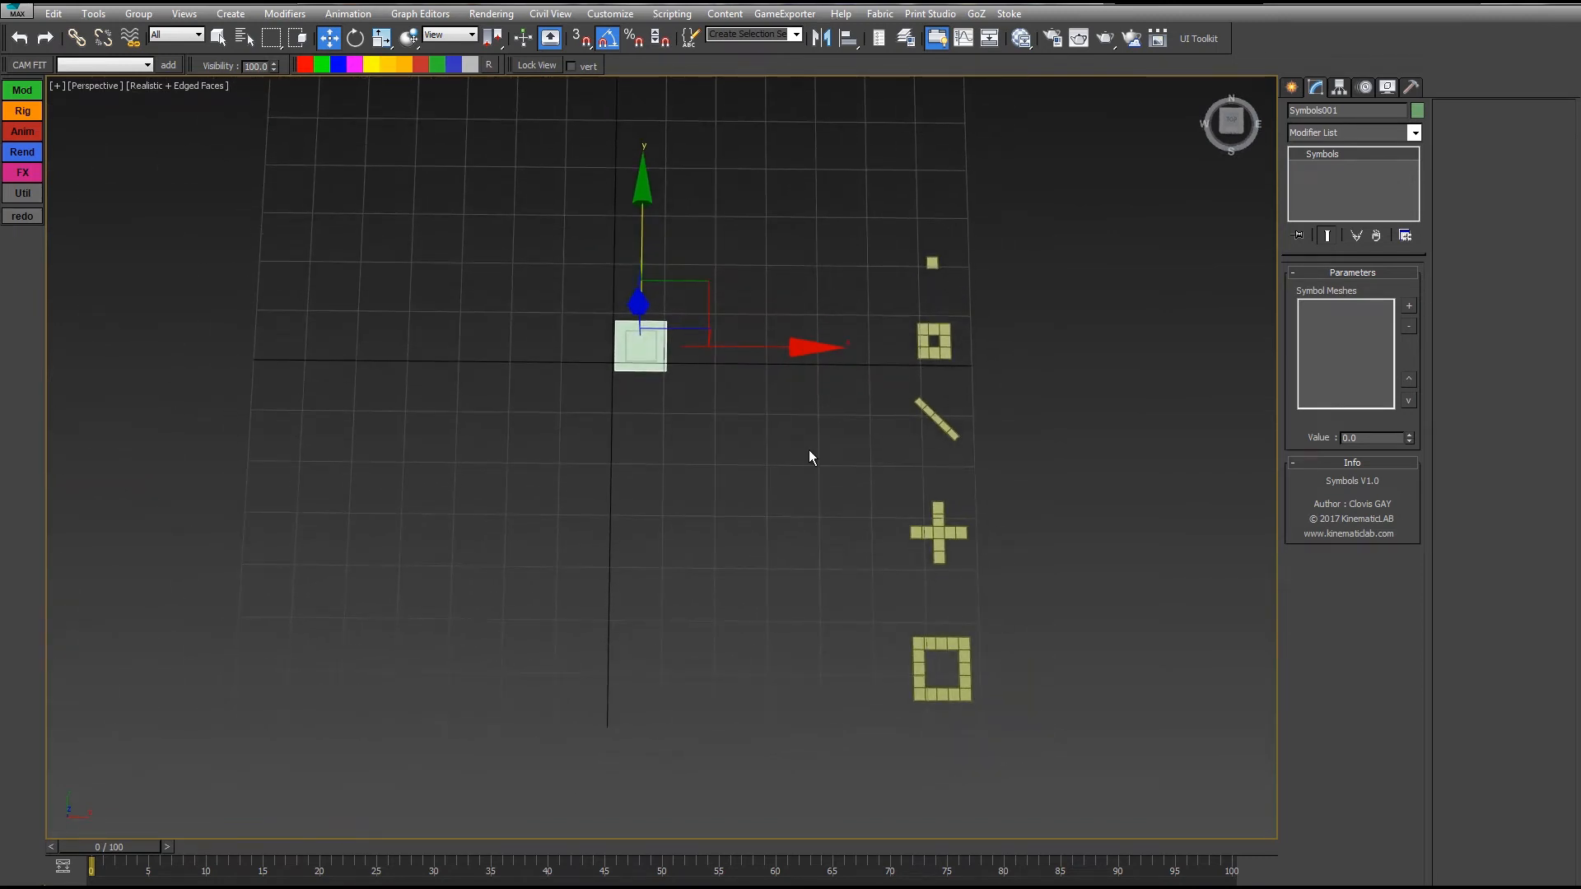
pyautogui.scroll(-3, 832, 413)
pyautogui.keyDown('alt'); pyautogui.moveTo(832, 413); pyautogui.dragTo(890, 336, button='middle'); pyautogui.keyUp('alt')
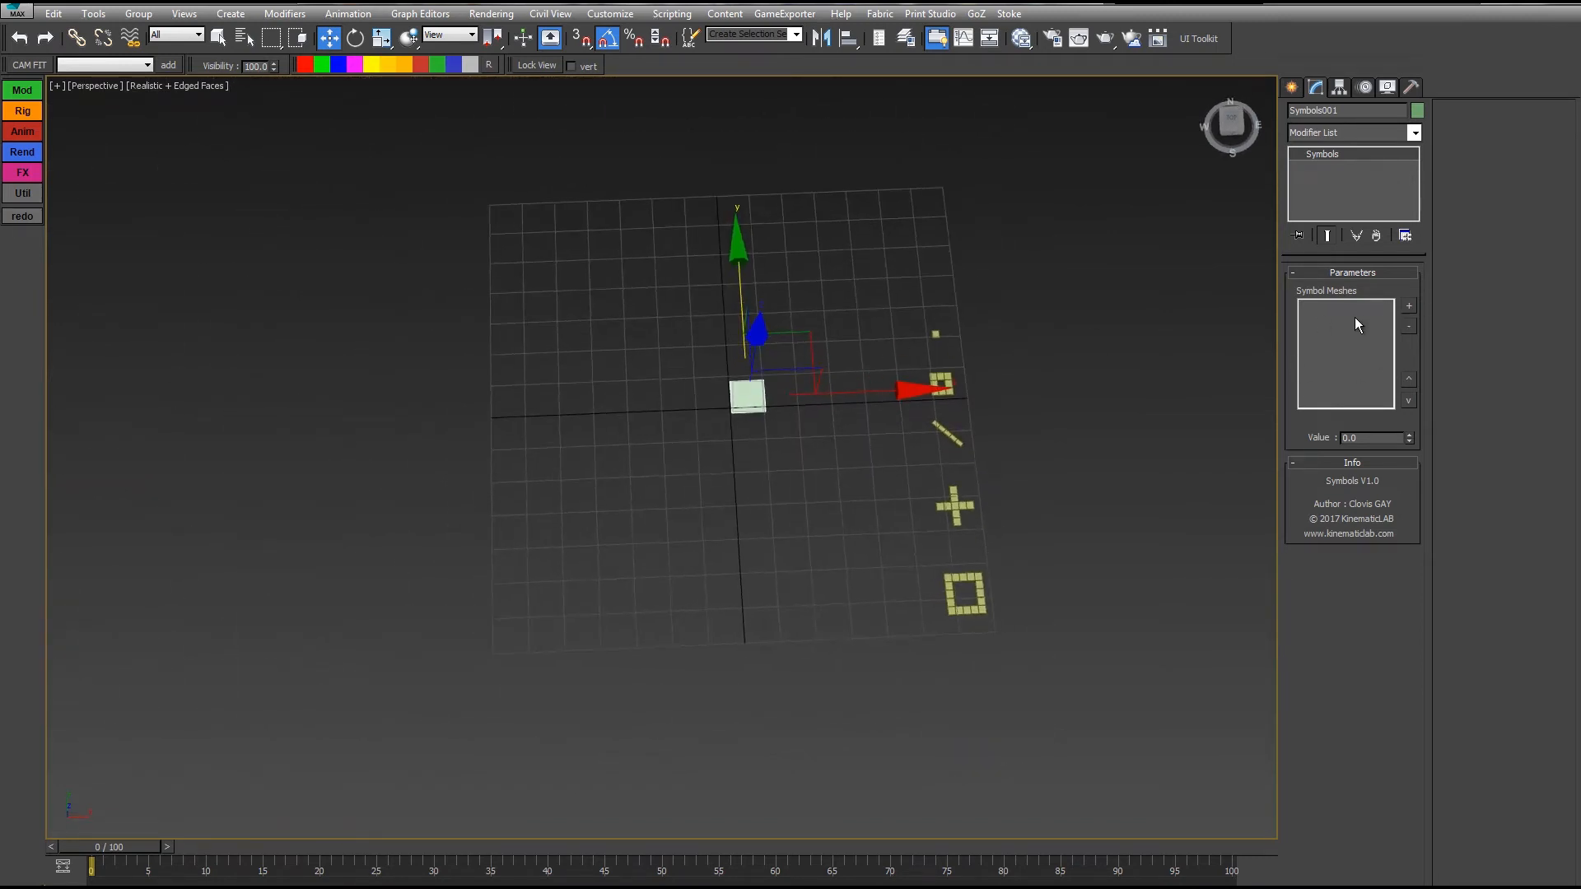
pyautogui.click(1409, 308)
pyautogui.moveTo(212, 10); pyautogui.dragTo(527, 130)
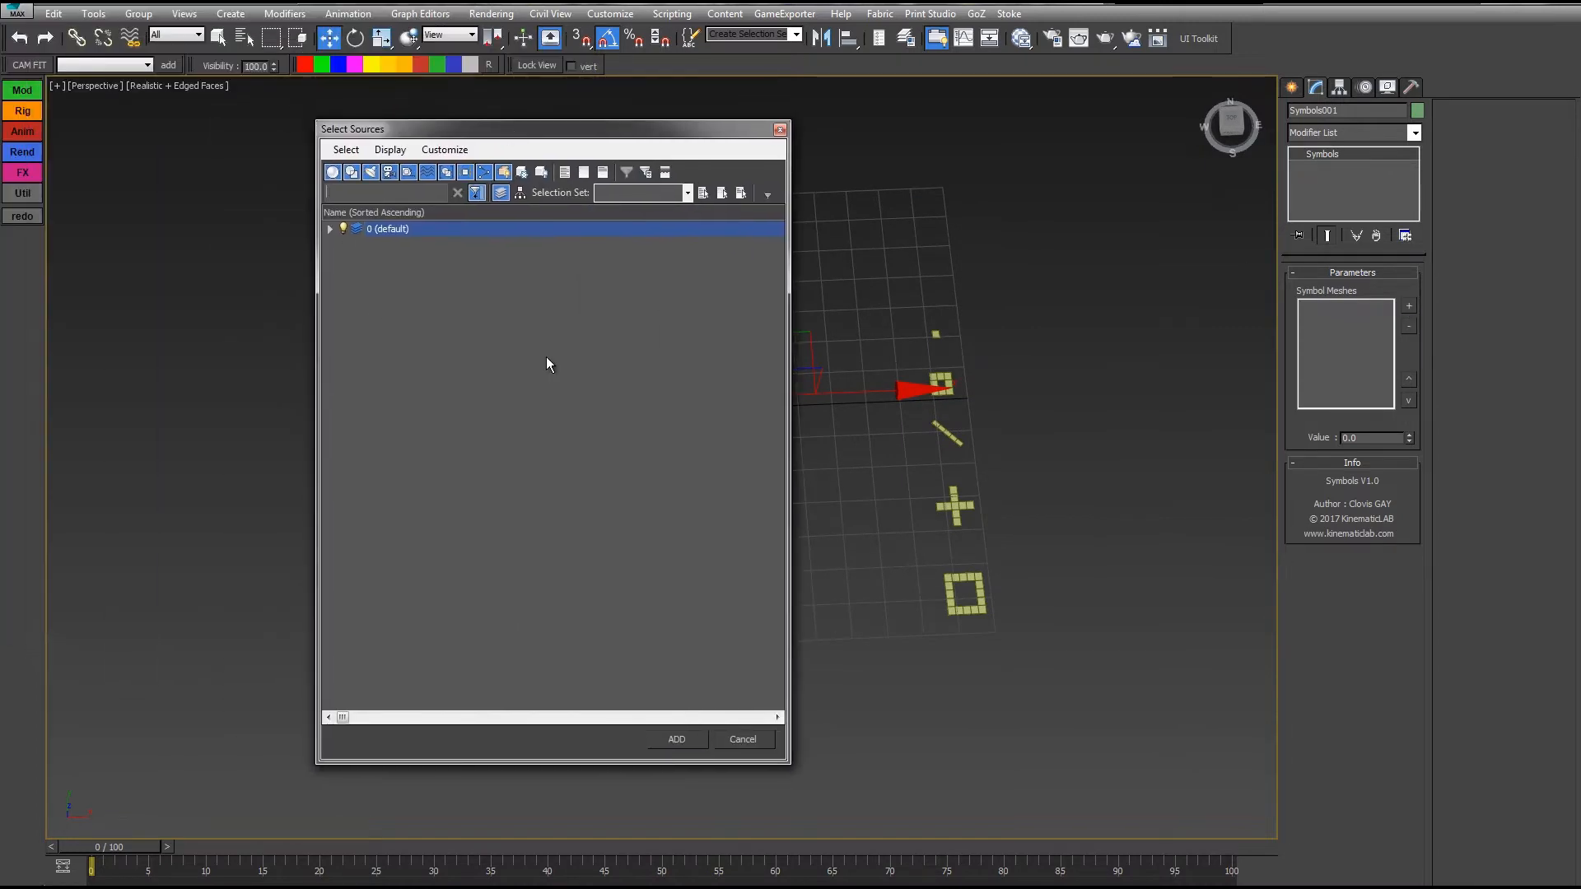
pyautogui.click(329, 228)
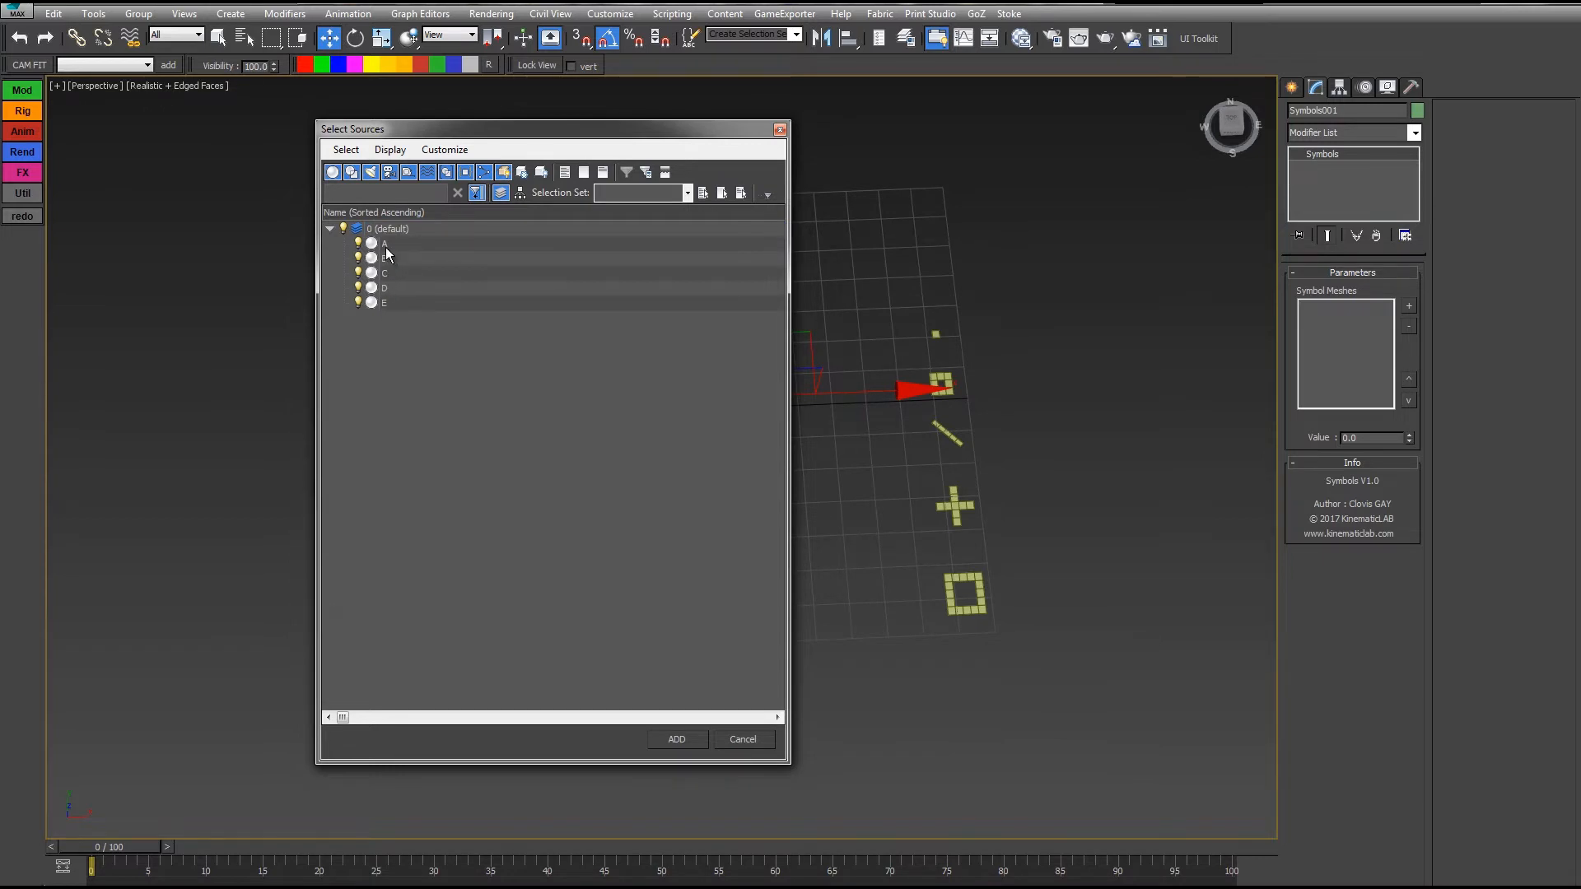
pyautogui.click(386, 247)
pyautogui.keyDown('shift'); pyautogui.click(402, 307); pyautogui.keyUp('shift')
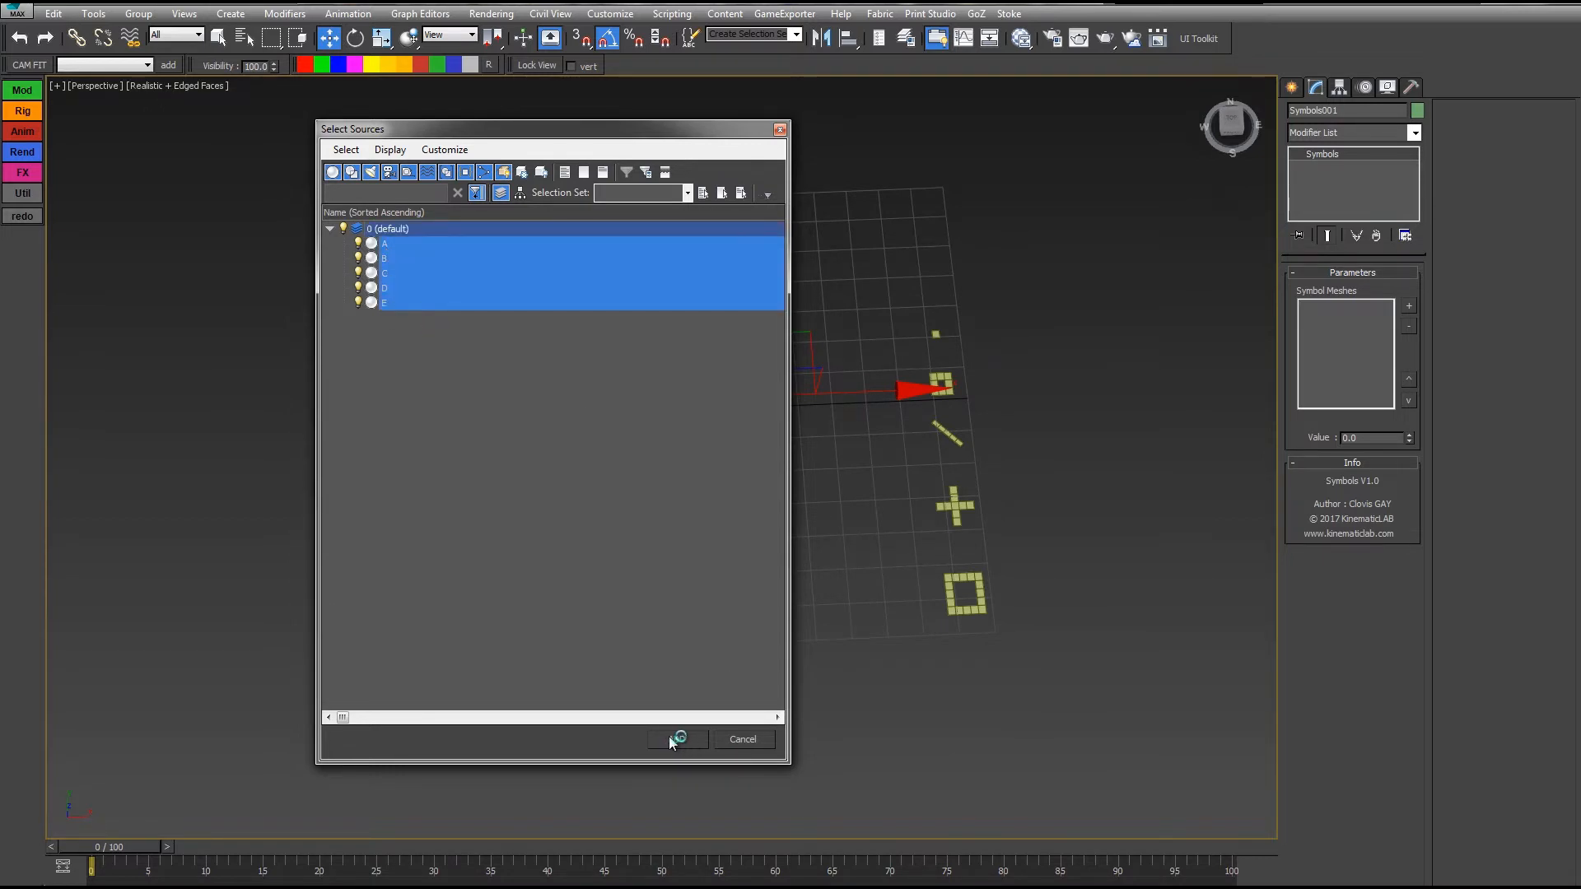
# Step: Raise the Symbols object's Value to 100.0 to check how it switches through the symbol meshes
pyautogui.scroll(4, 835, 457)
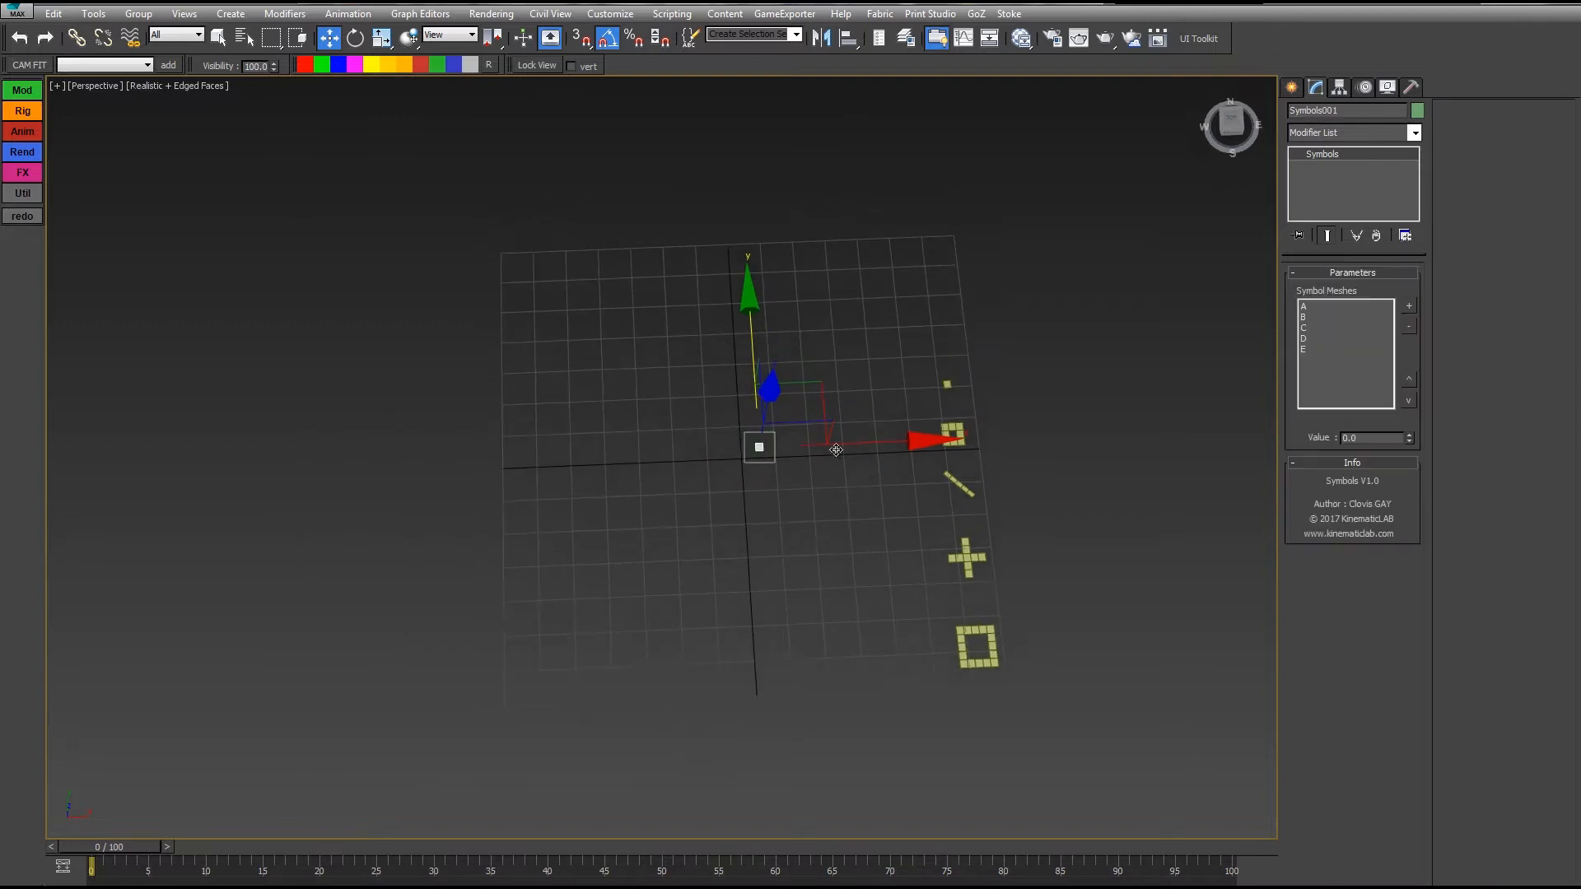
pyautogui.scroll(2, 823, 452)
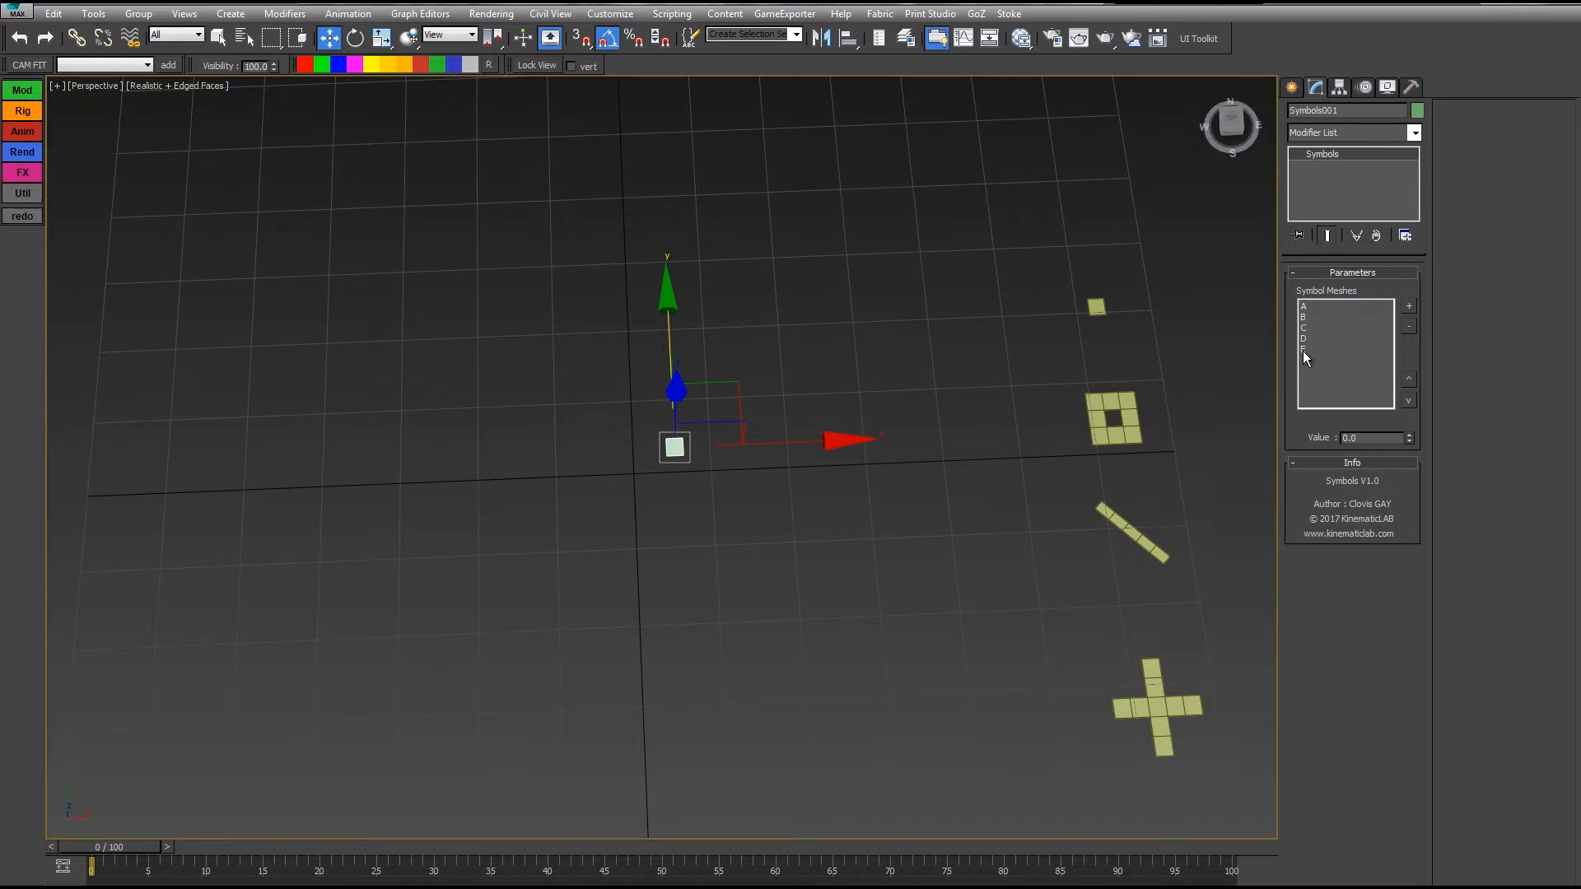
pyautogui.moveTo(945, 517); pyautogui.dragTo(868, 455, button='middle')
pyautogui.scroll(2, 881, 445)
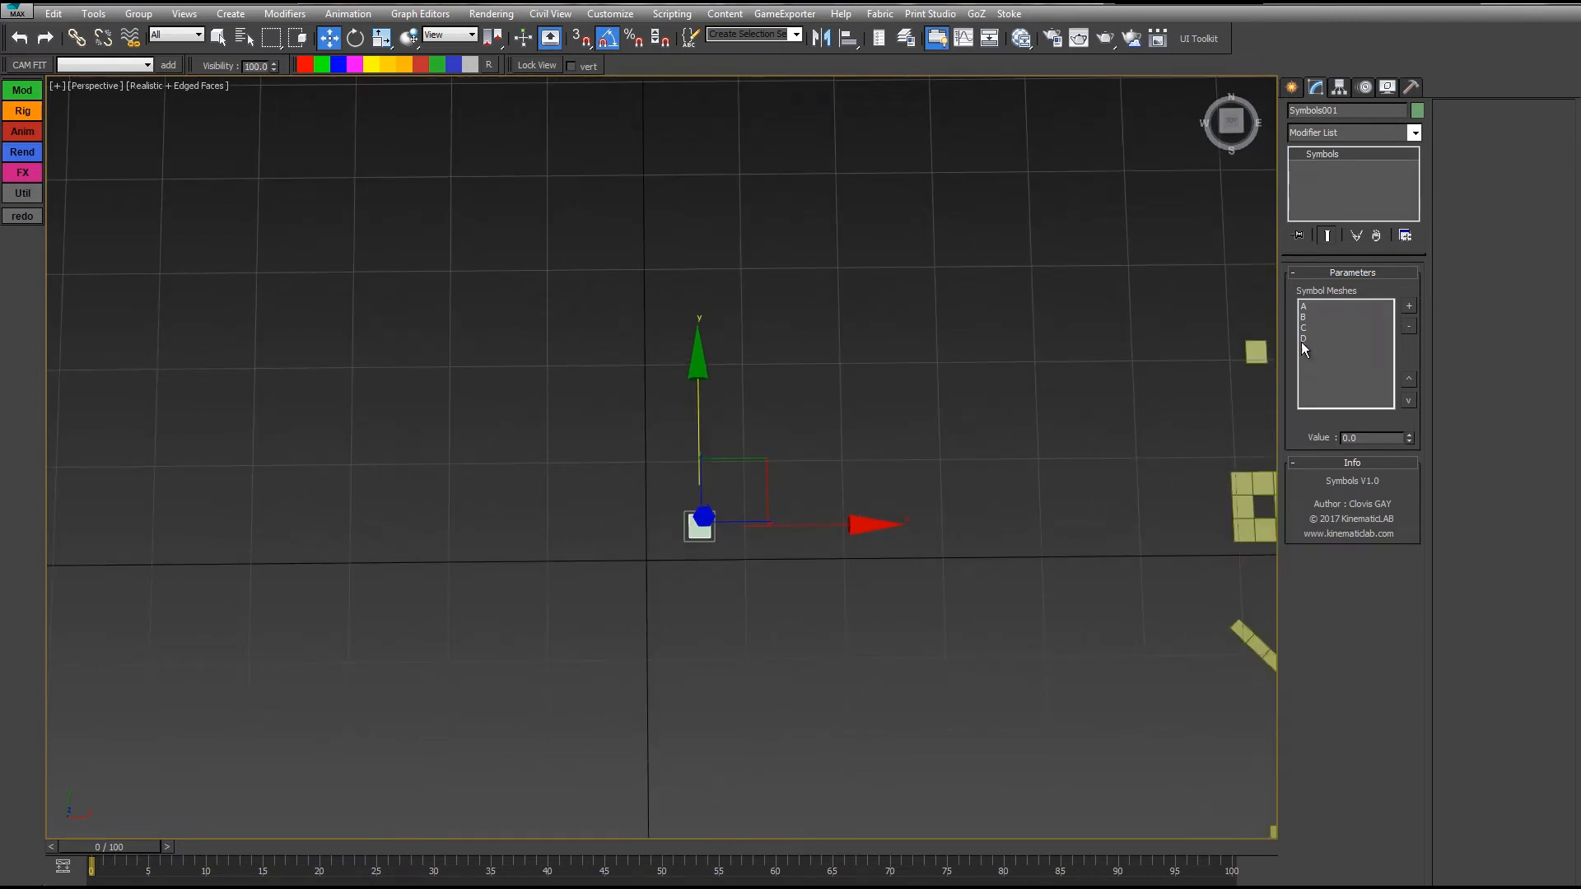
pyautogui.moveTo(1009, 481); pyautogui.dragTo(1006, 480, button='middle')
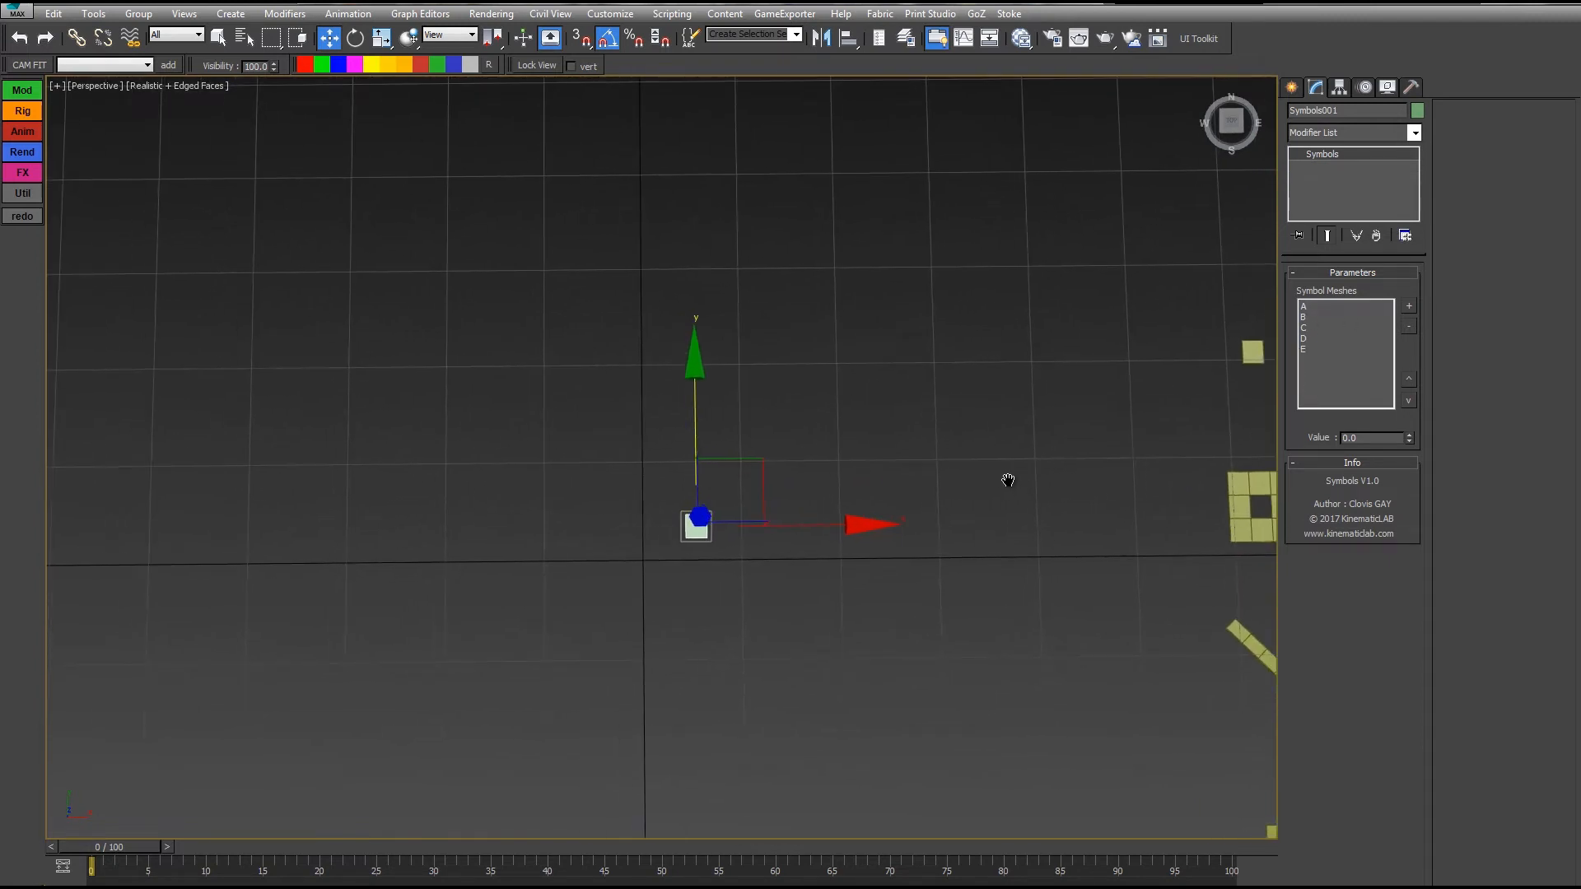
pyautogui.moveTo(849, 330); pyautogui.dragTo(817, 339, button='middle')
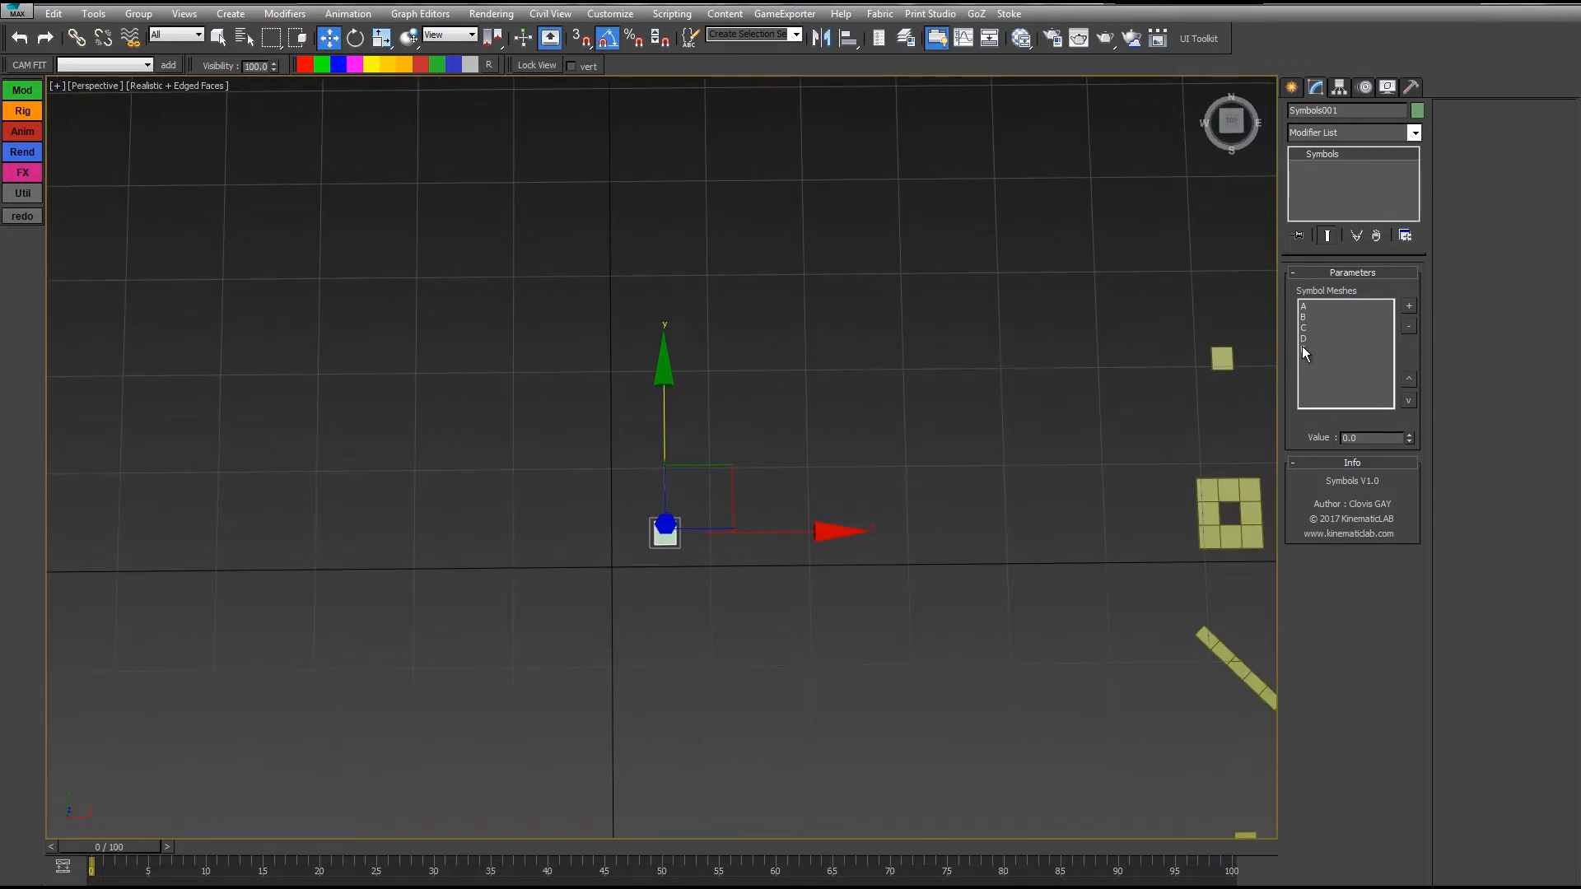
pyautogui.scroll(-5, 1030, 412)
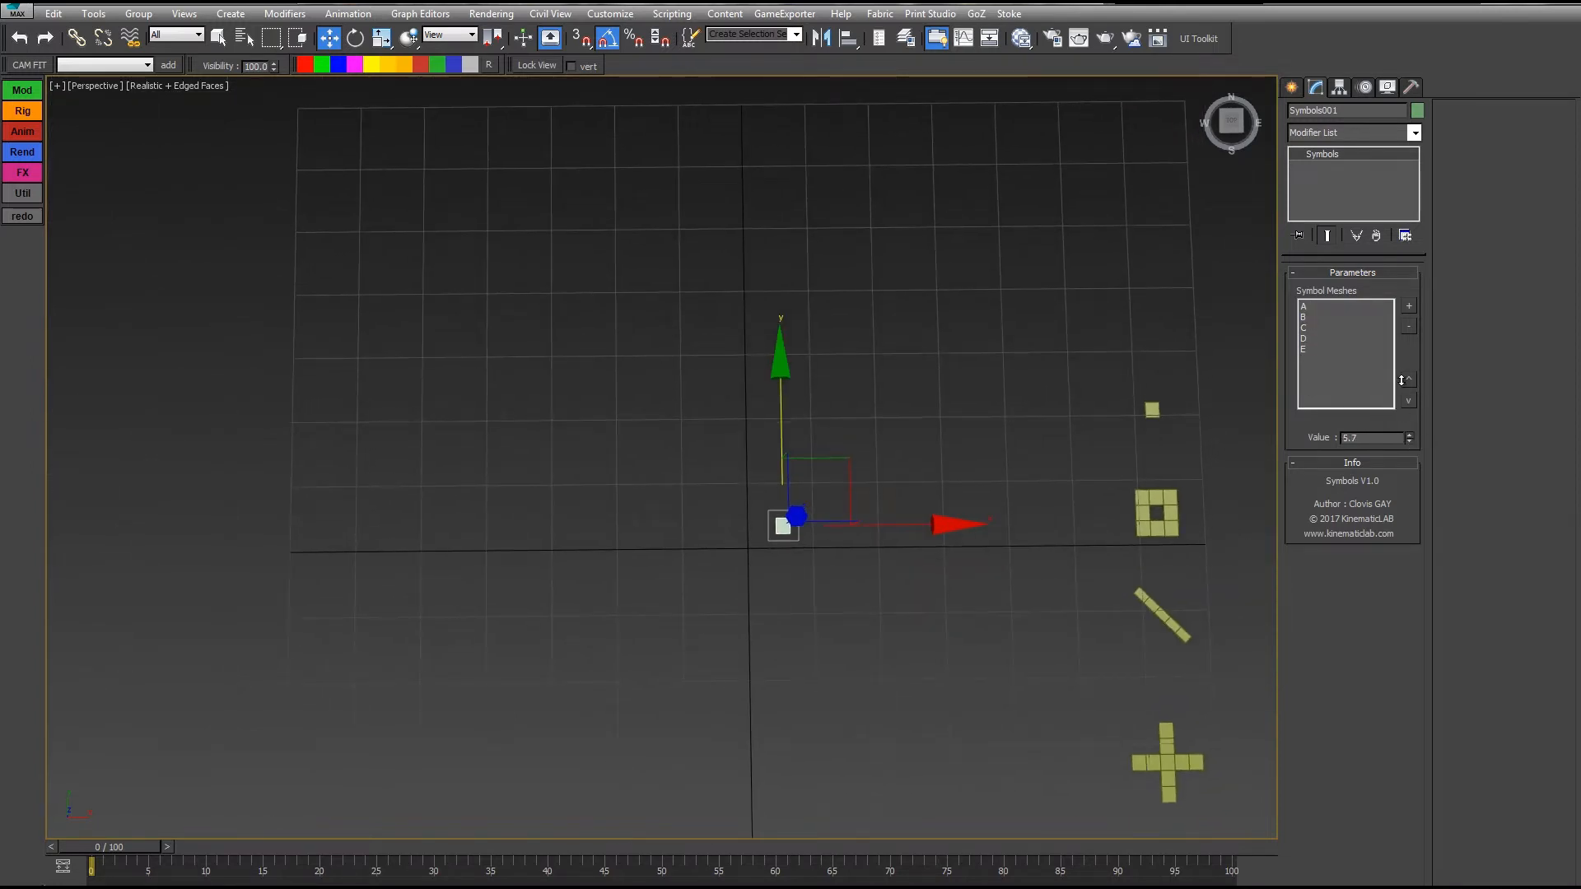
pyautogui.moveTo(1400, 381); pyautogui.dragTo(1241, 358)
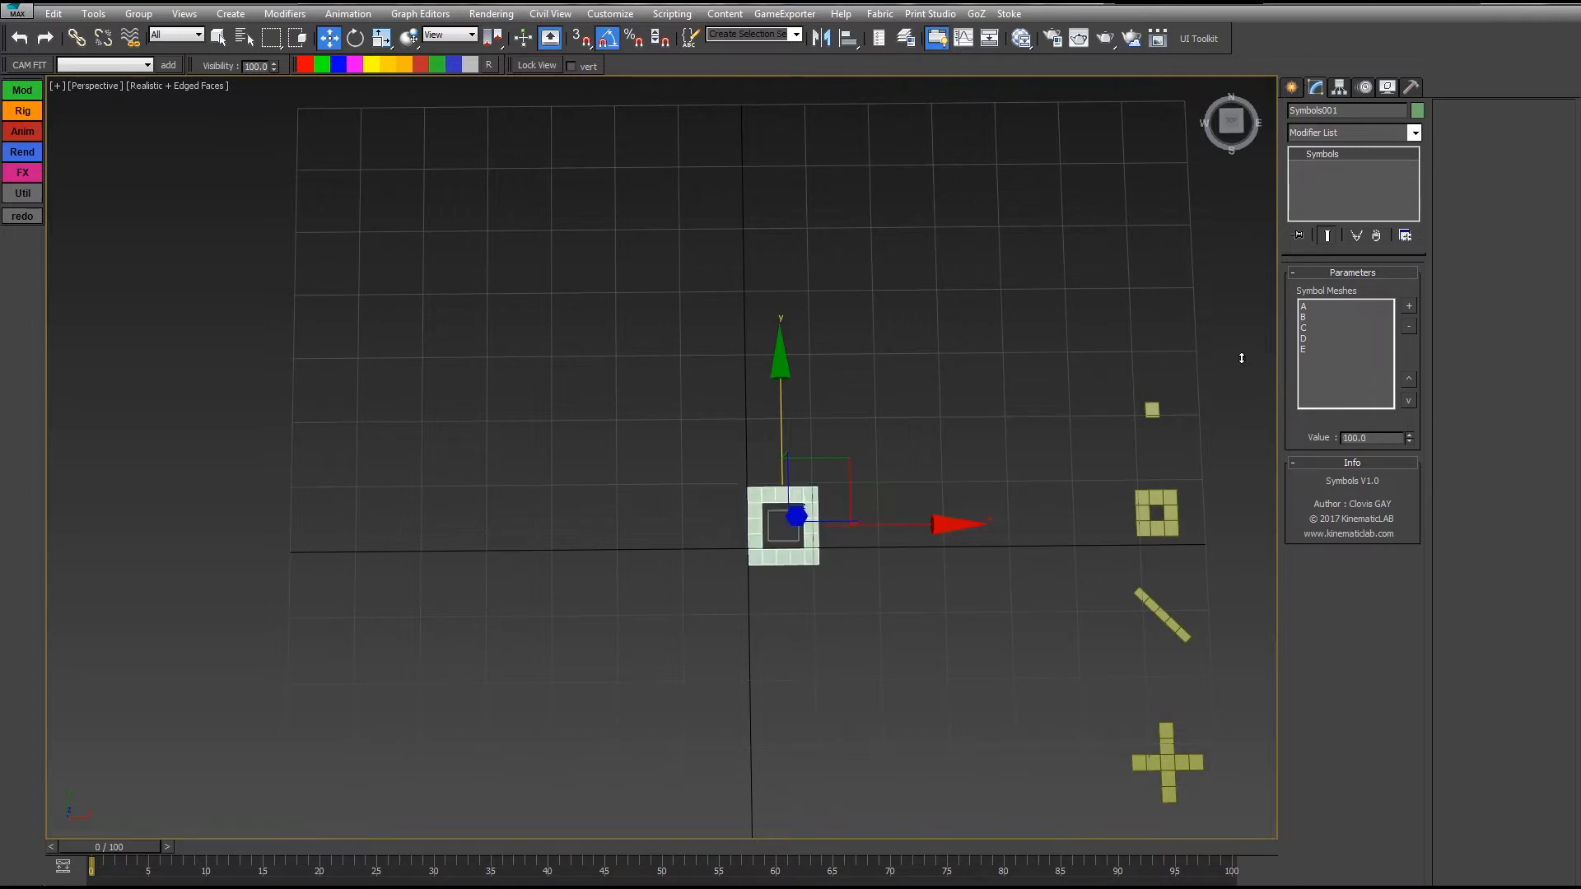
pyautogui.moveTo(1154, 581); pyautogui.dragTo(1071, 451, button='middle')
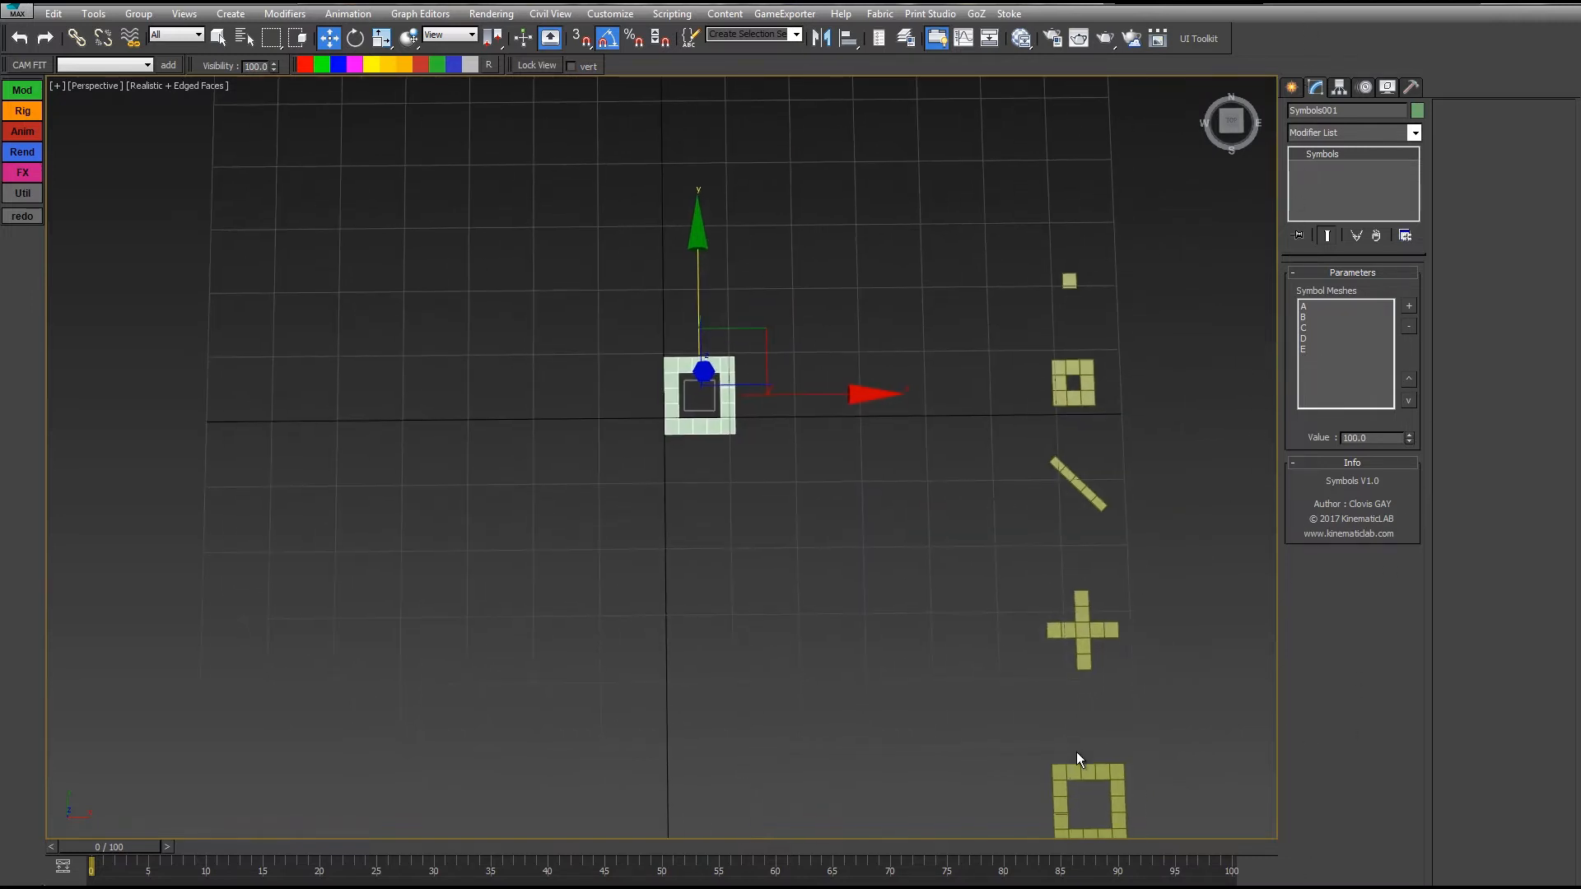
# Step: Reset the Symbols object's Value to 0.0 and scrub it again to preview the mesh sequence
pyautogui.rightClick(1411, 442)
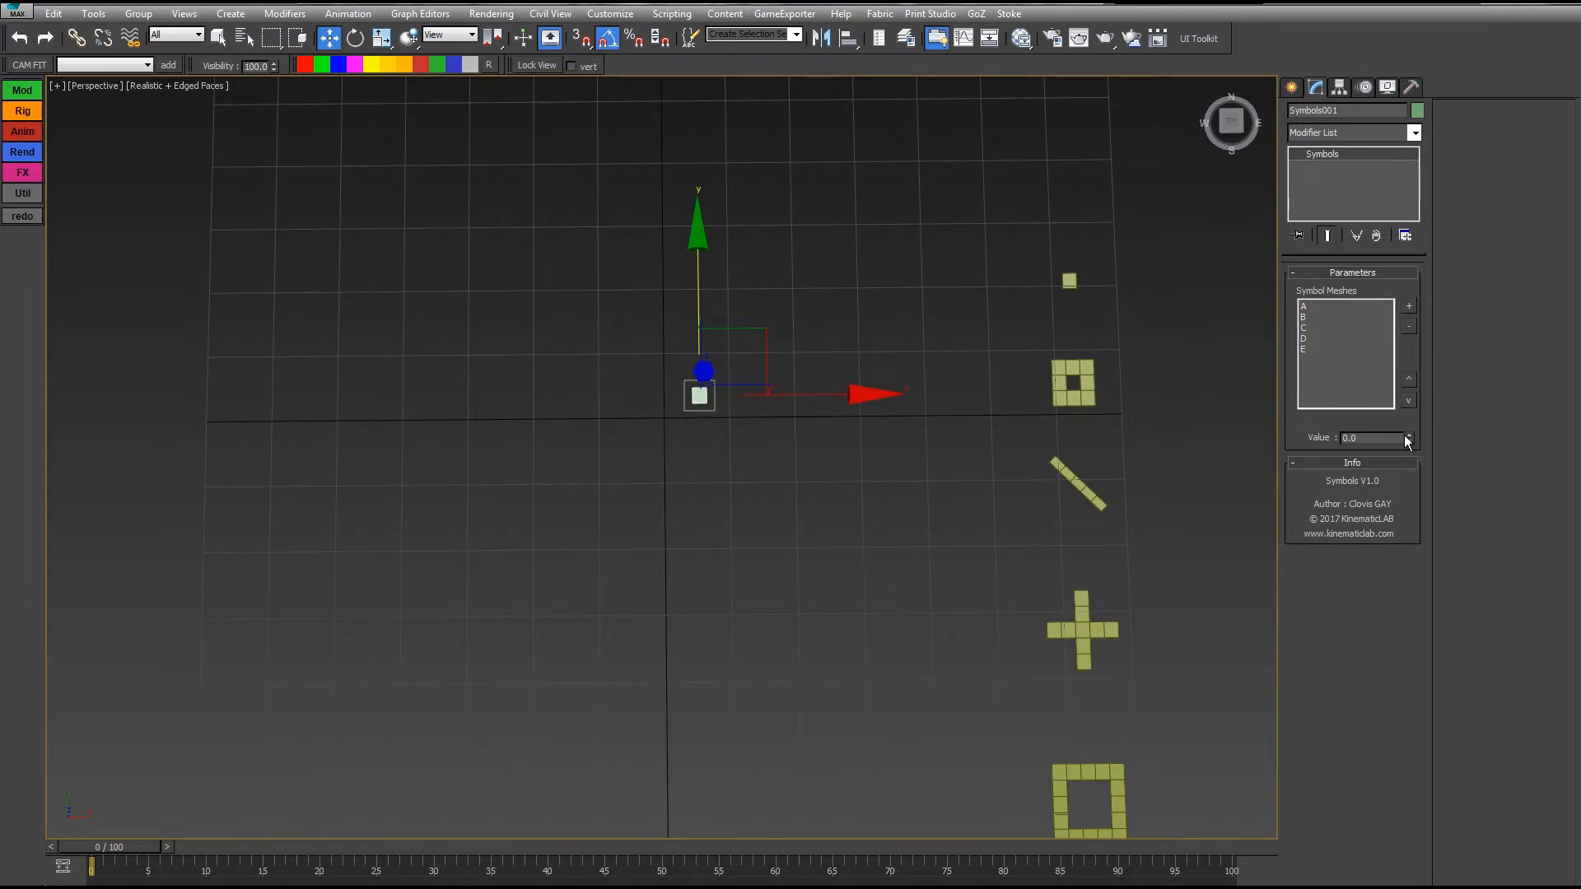
pyautogui.moveTo(1407, 437); pyautogui.dragTo(953, 442)
pyautogui.moveTo(783, 466); pyautogui.dragTo(863, 507, button='middle')
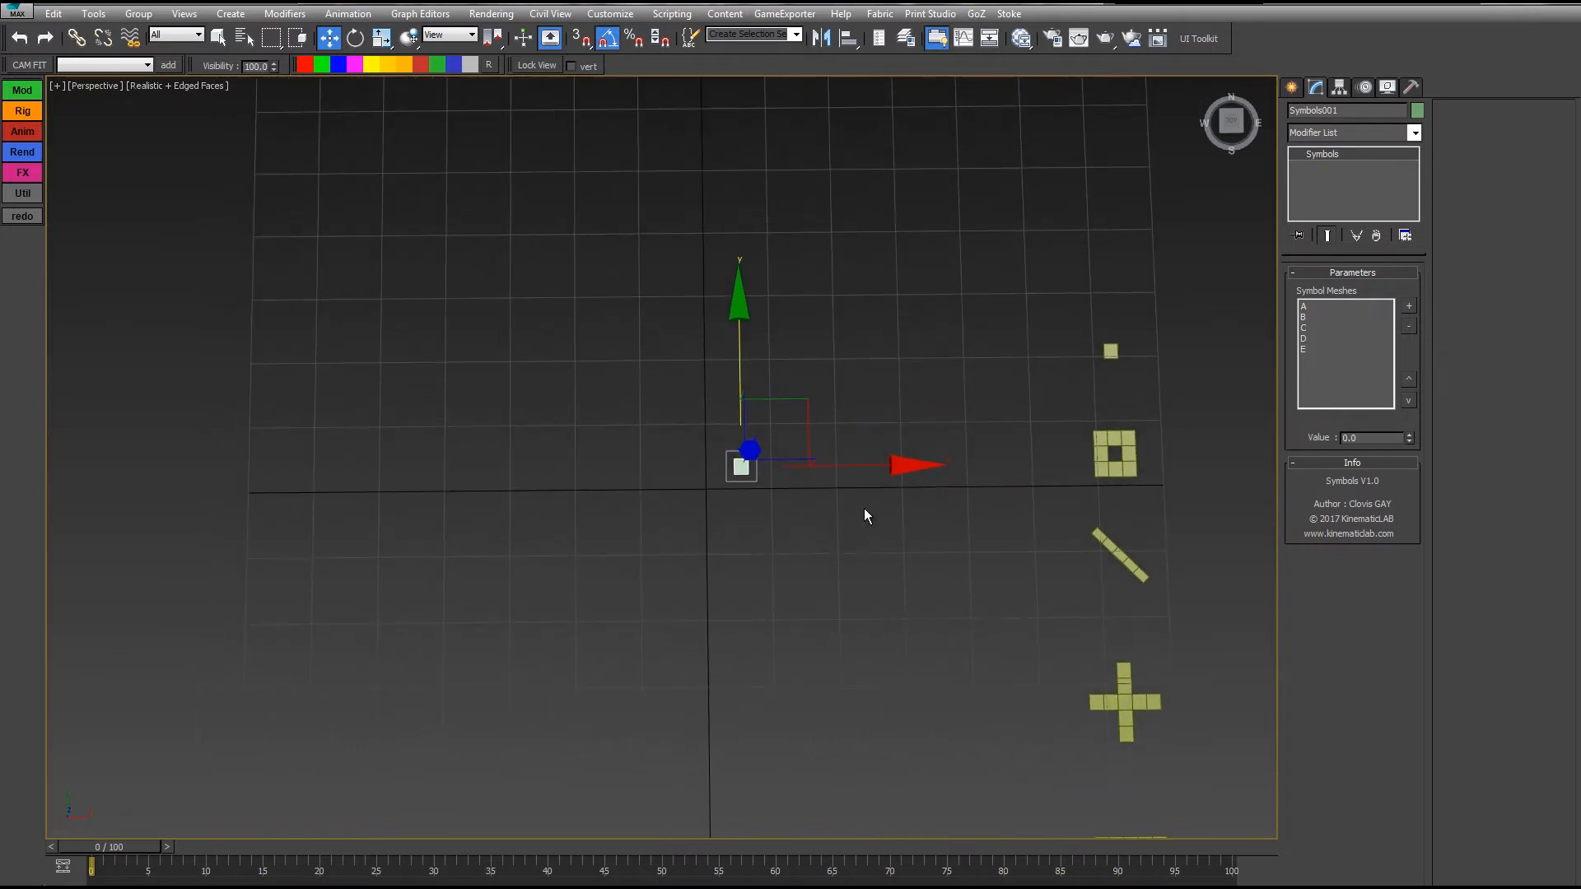
# Step: Create a Numbers object from the UI Toolkit's Others category just below the Symbols object, and close the toolkit
pyautogui.moveTo(978, 329); pyautogui.dragTo(1014, 363, button='middle')
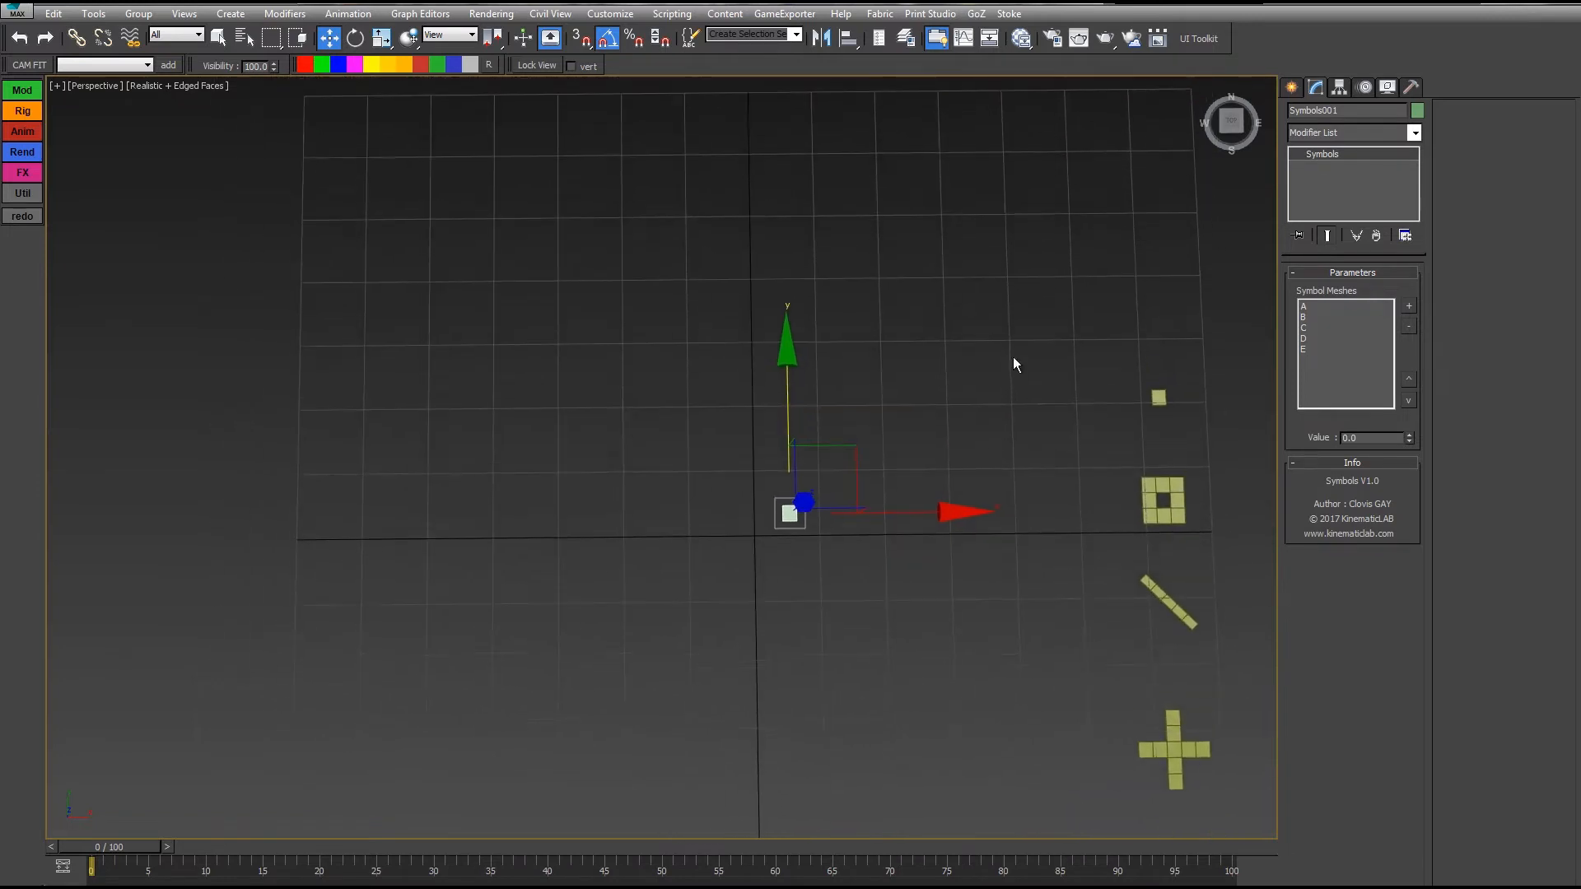
pyautogui.click(1197, 40)
pyautogui.click(796, 389)
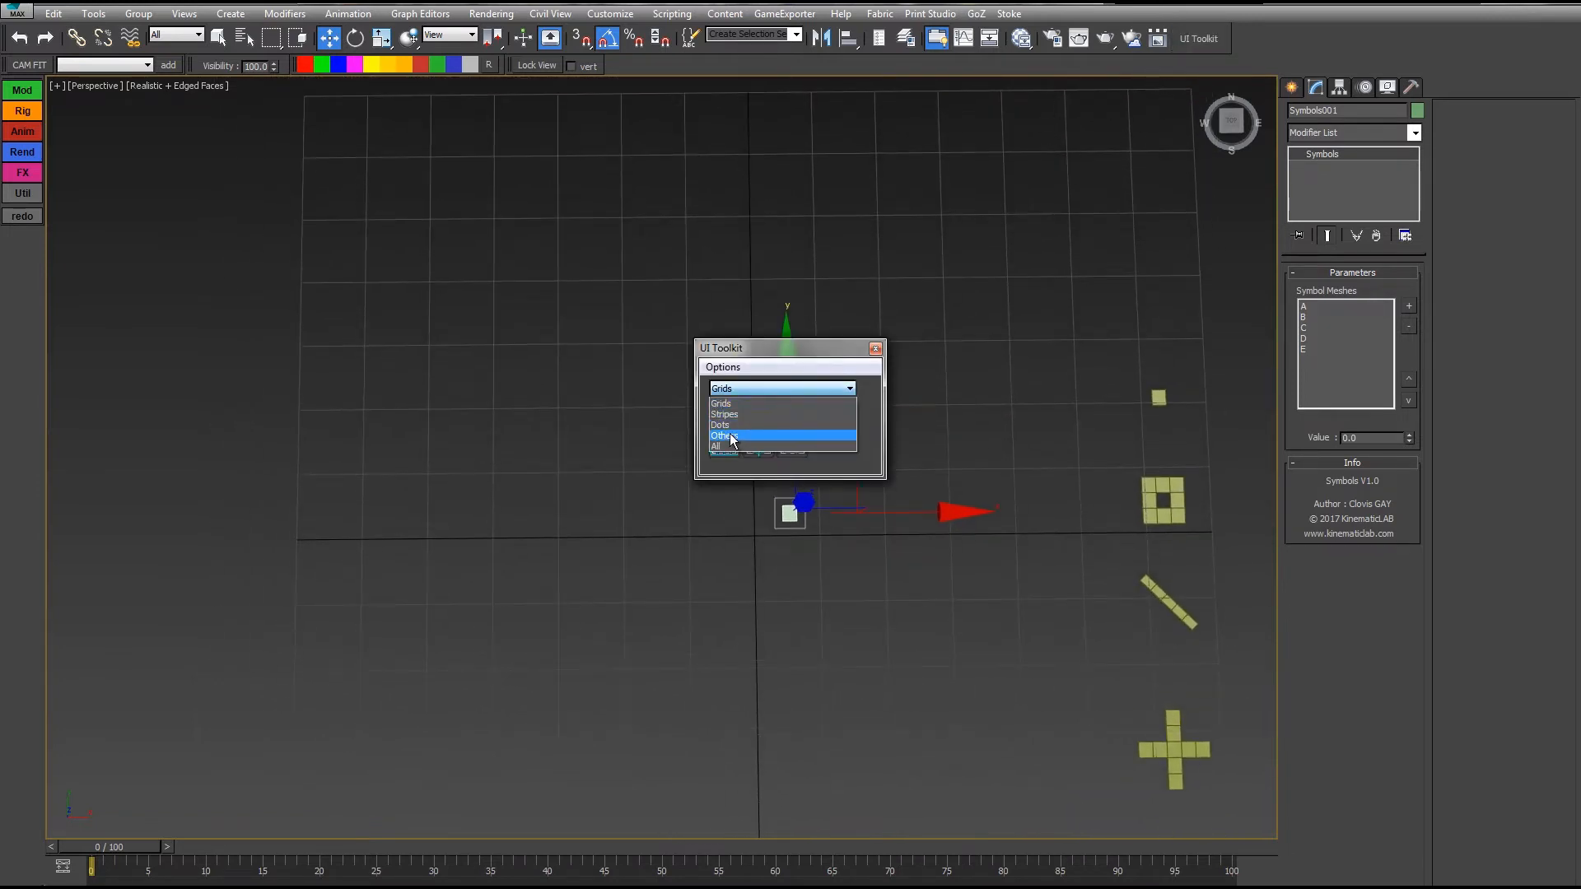
pyautogui.click(727, 445)
pyautogui.click(724, 445)
pyautogui.click(729, 674)
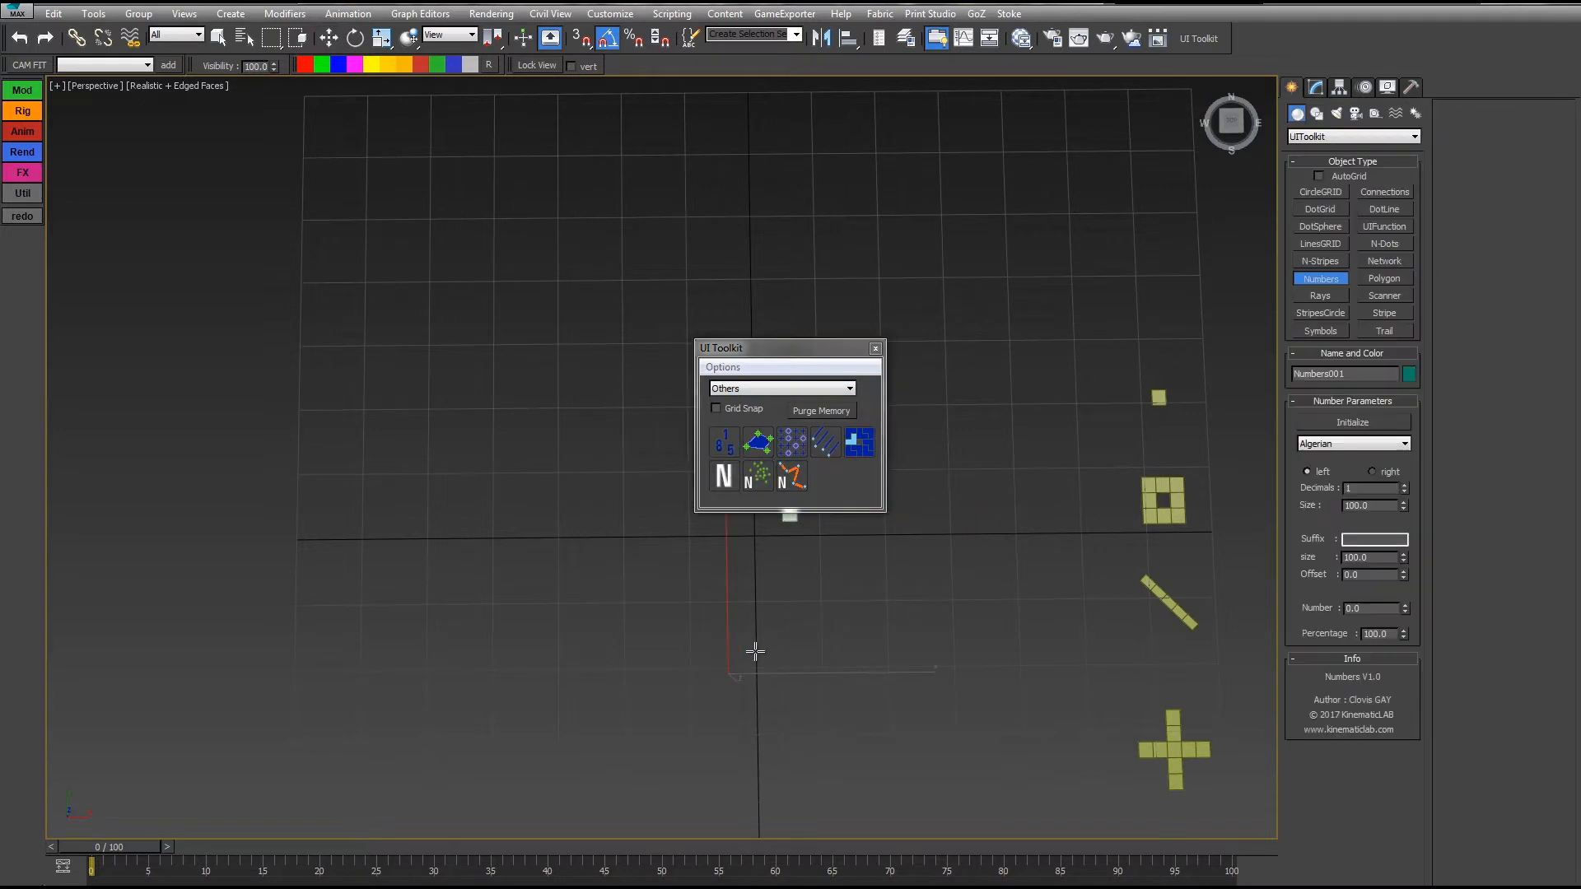
pyautogui.rightClick(756, 648)
pyautogui.click(875, 348)
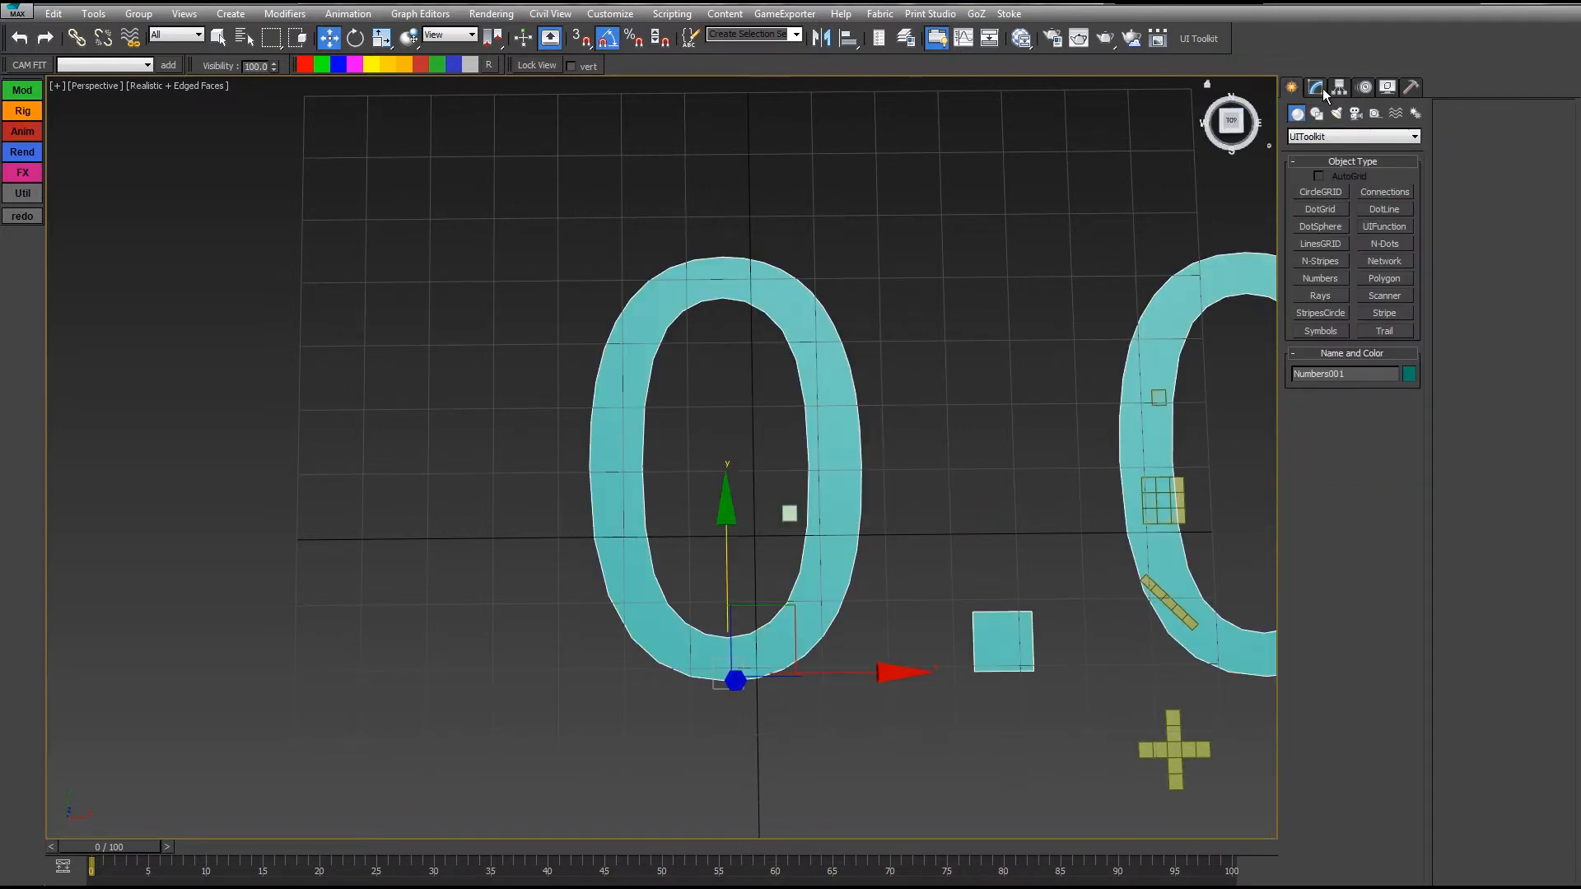
# Step: Set the Numbers object's Size to 25.4, Decimals to 0 and Number to 100
pyautogui.moveTo(1402, 380); pyautogui.dragTo(1404, 449)
pyautogui.click(1403, 363)
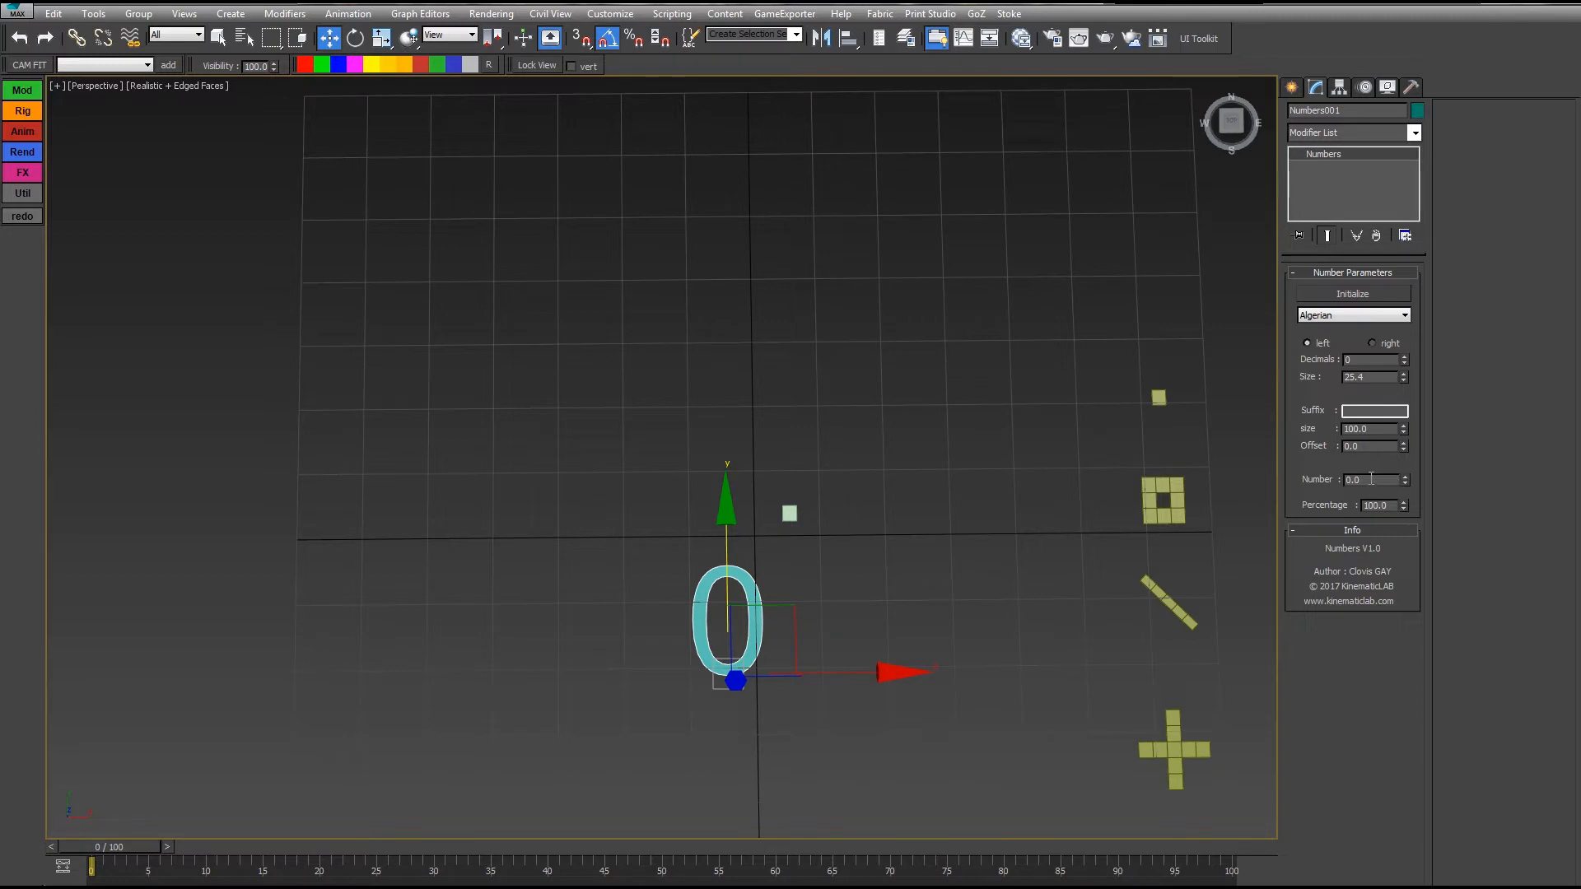
pyautogui.moveTo(1405, 488); pyautogui.dragTo(1249, 357)
pyautogui.rightClick(1249, 356)
pyautogui.write('100')
pyautogui.press('Return')
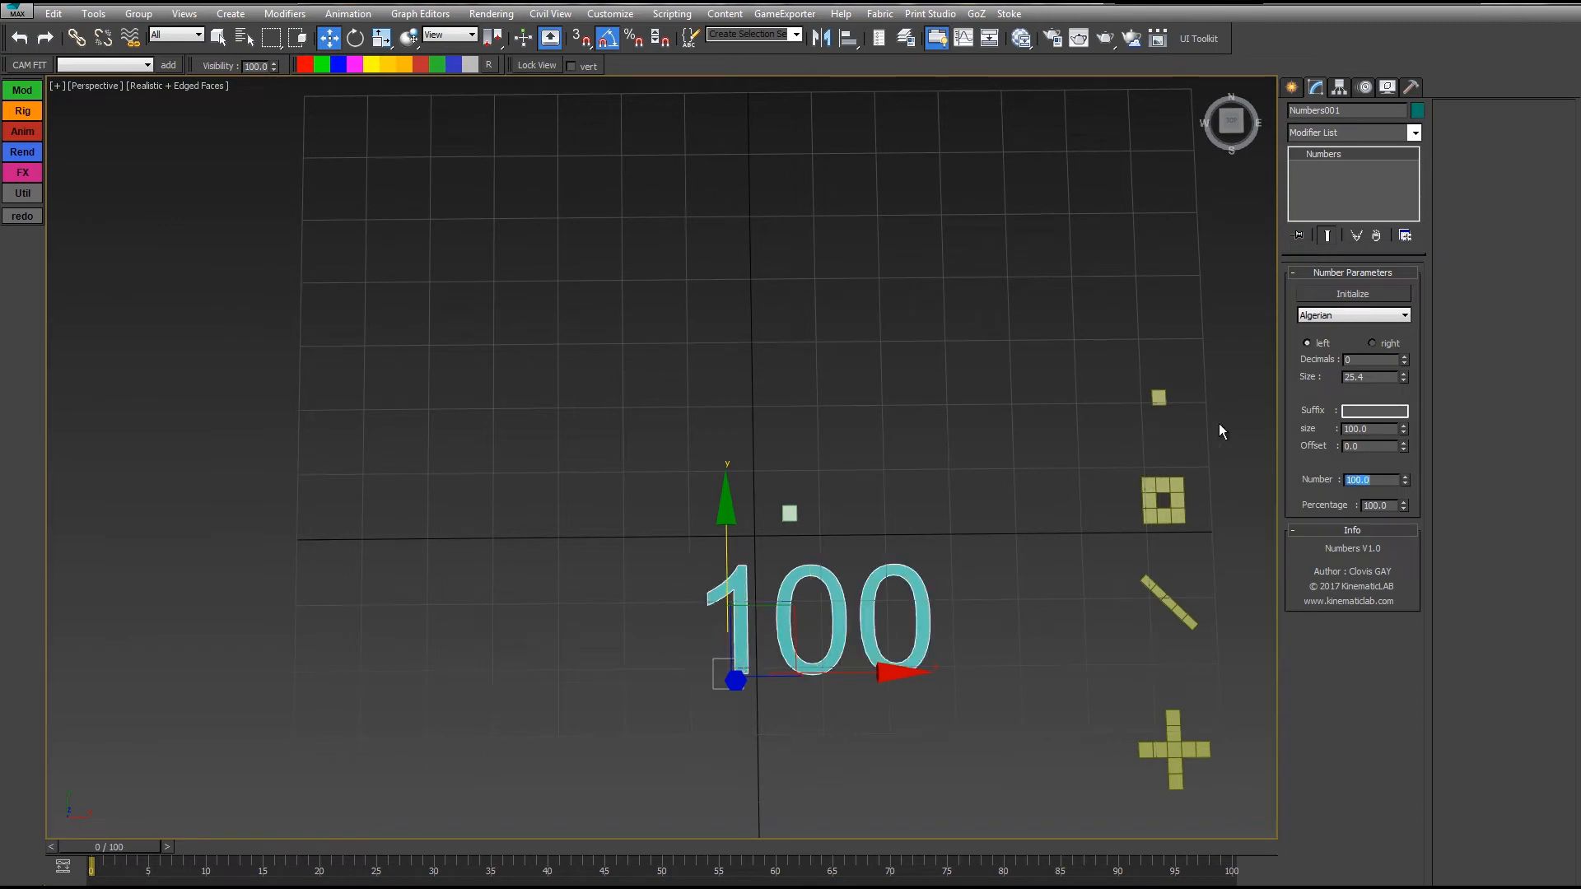
# Step: Vary the Numbers object's Percentage as a preview, and raise the Symbols object's Value to 100.0
pyautogui.moveTo(1403, 503); pyautogui.dragTo(872, 359)
pyautogui.click(792, 508)
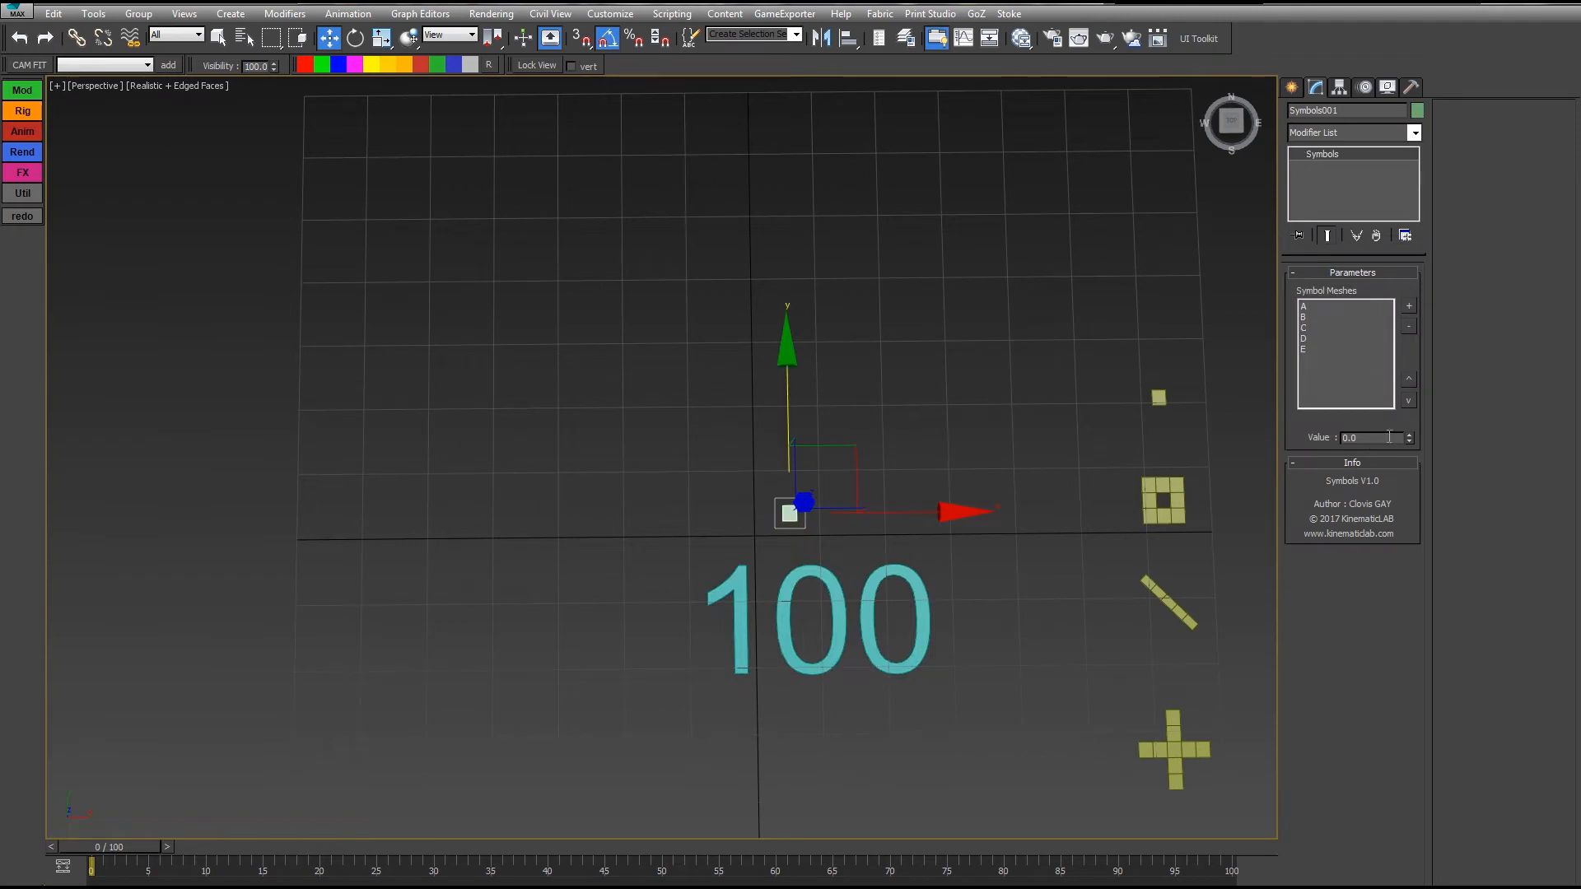
pyautogui.moveTo(1384, 218); pyautogui.dragTo(873, 261)
pyautogui.click(827, 642)
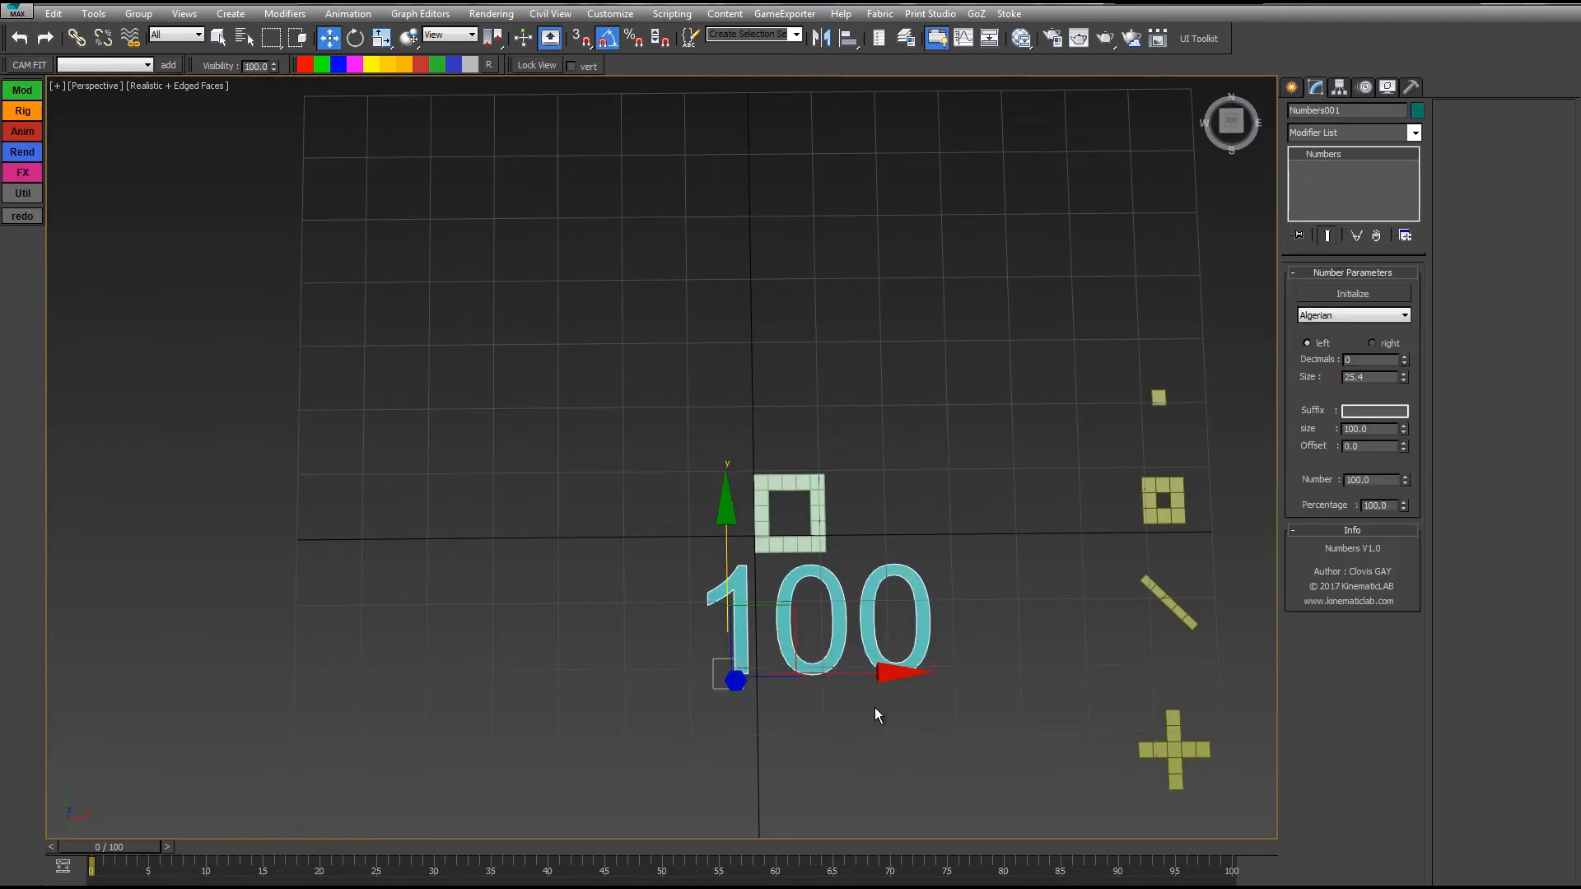
pyautogui.click(822, 535)
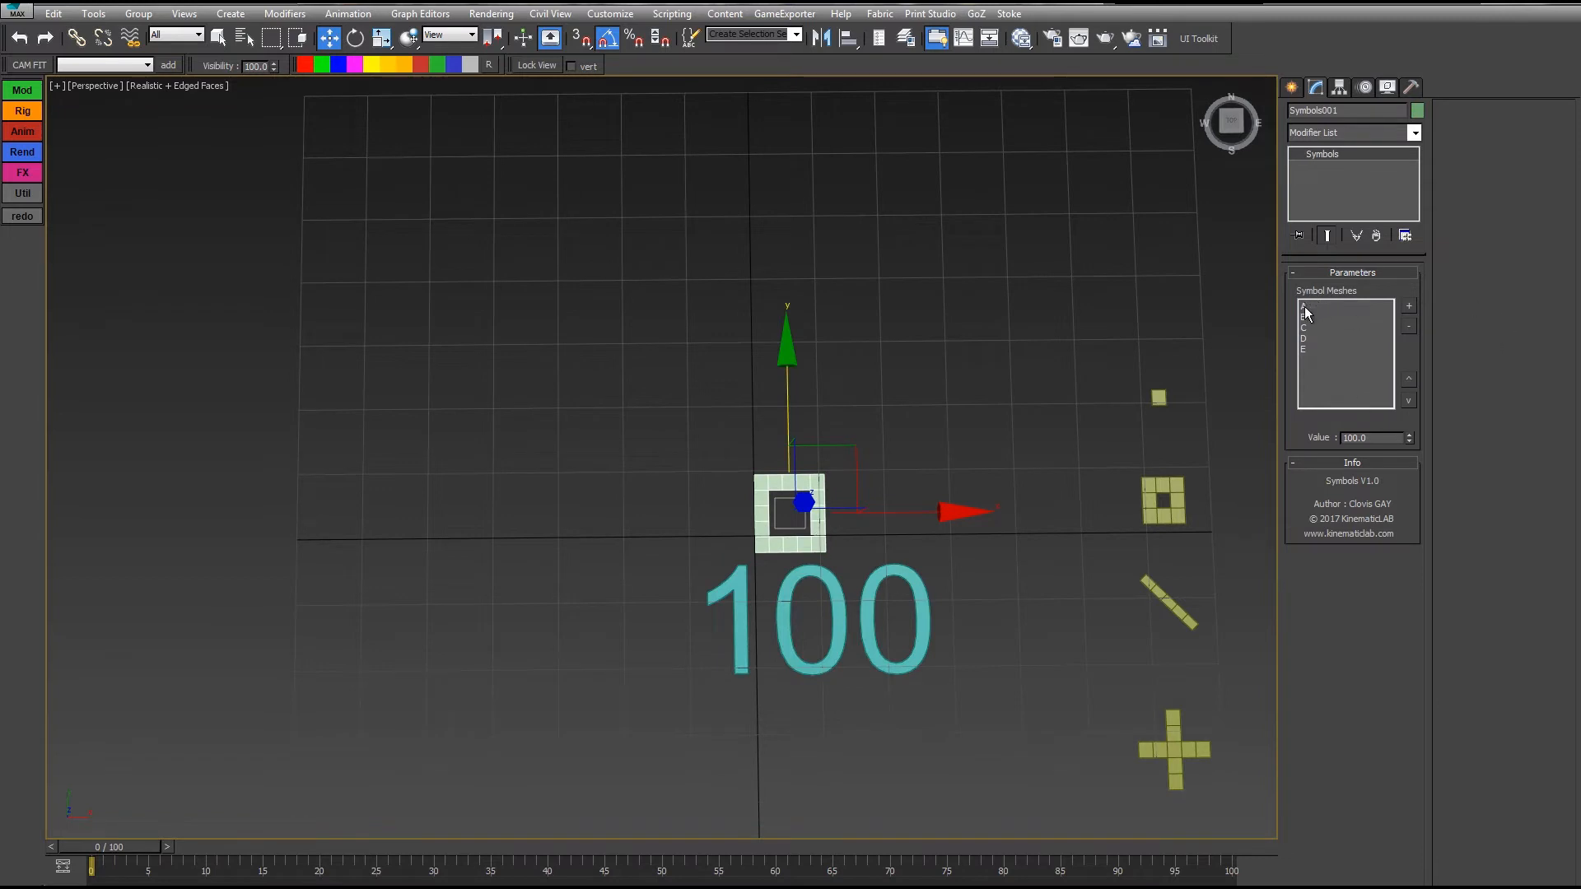
# Step: Review the five source meshes as one selection, and scrub the Symbols object's Value to compare the displayed symbols
pyautogui.moveTo(1095, 508); pyautogui.dragTo(1001, 425, button='middle')
pyautogui.moveTo(1002, 656); pyautogui.dragTo(937, 569, button='middle')
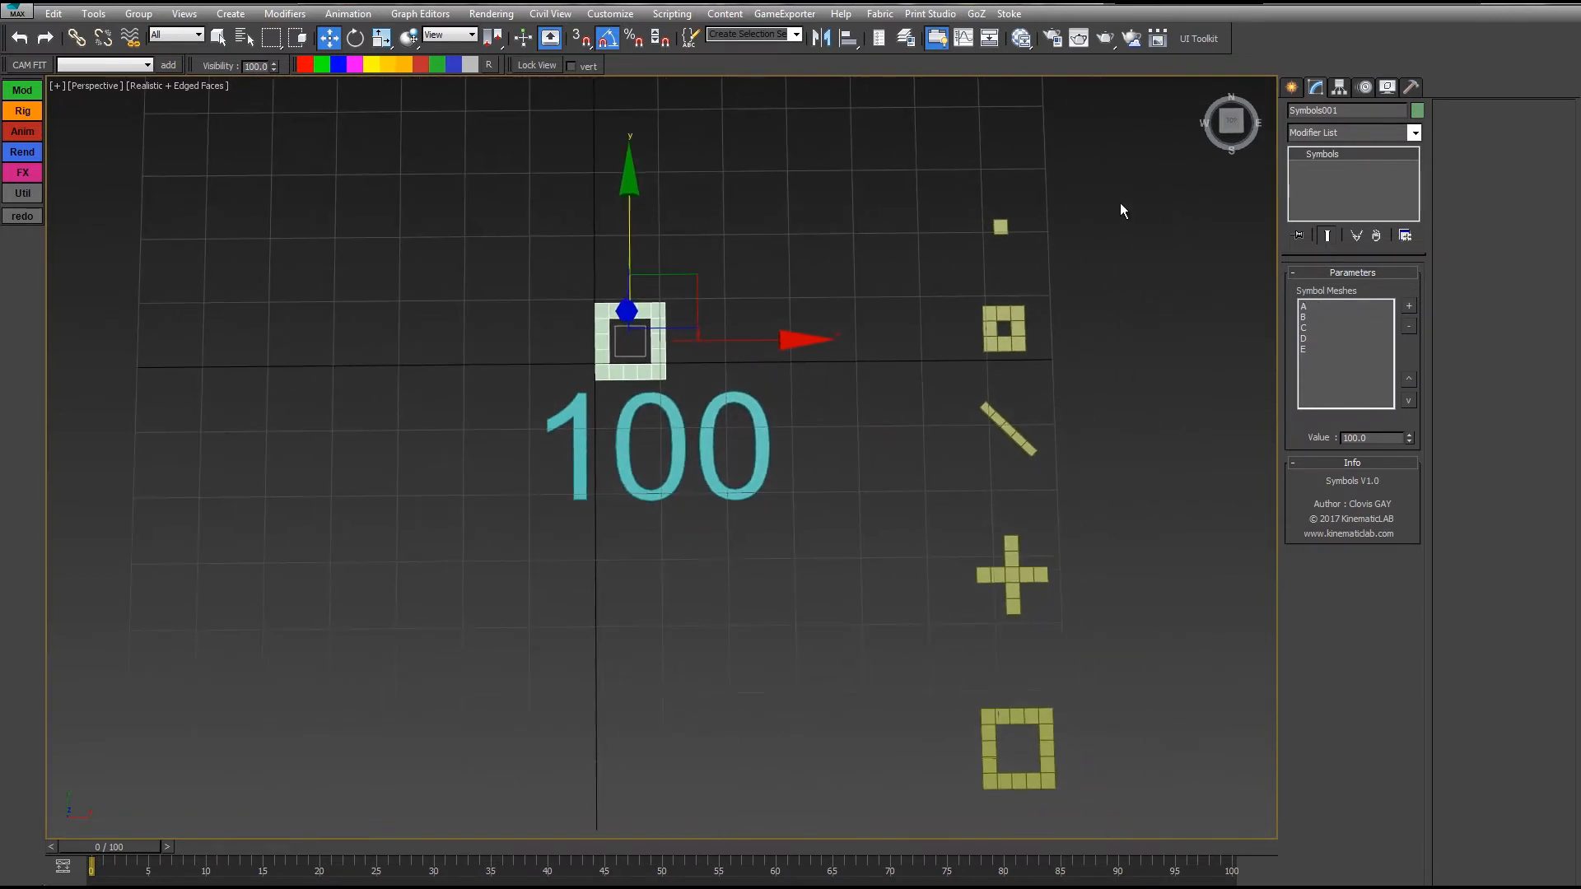
pyautogui.moveTo(1062, 175); pyautogui.dragTo(908, 864)
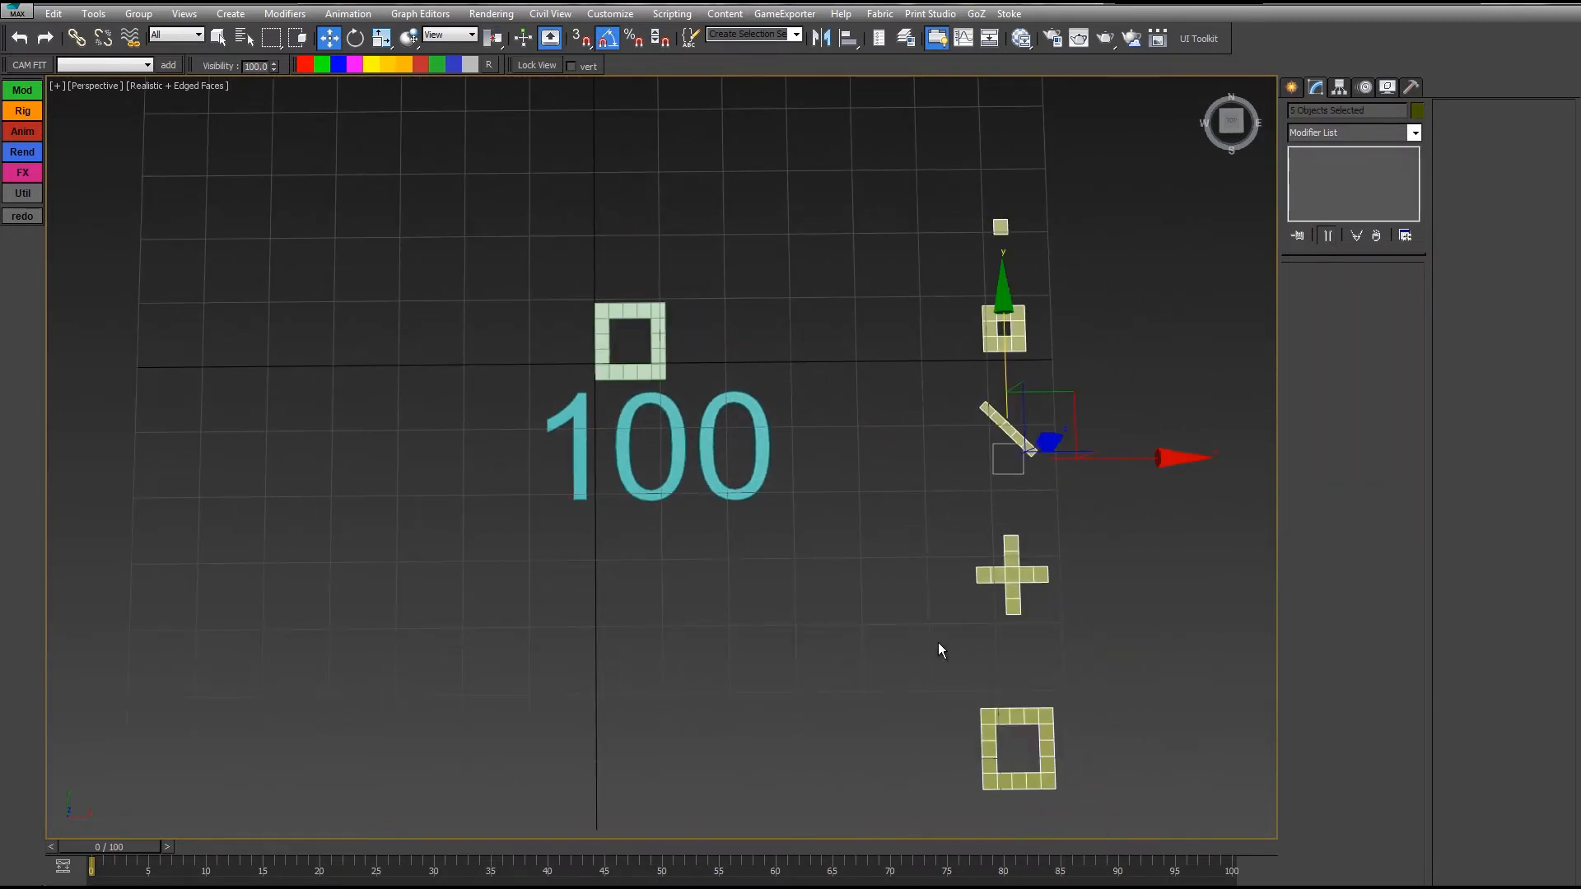
pyautogui.moveTo(753, 313); pyautogui.dragTo(922, 375, button='middle')
pyautogui.click(826, 369)
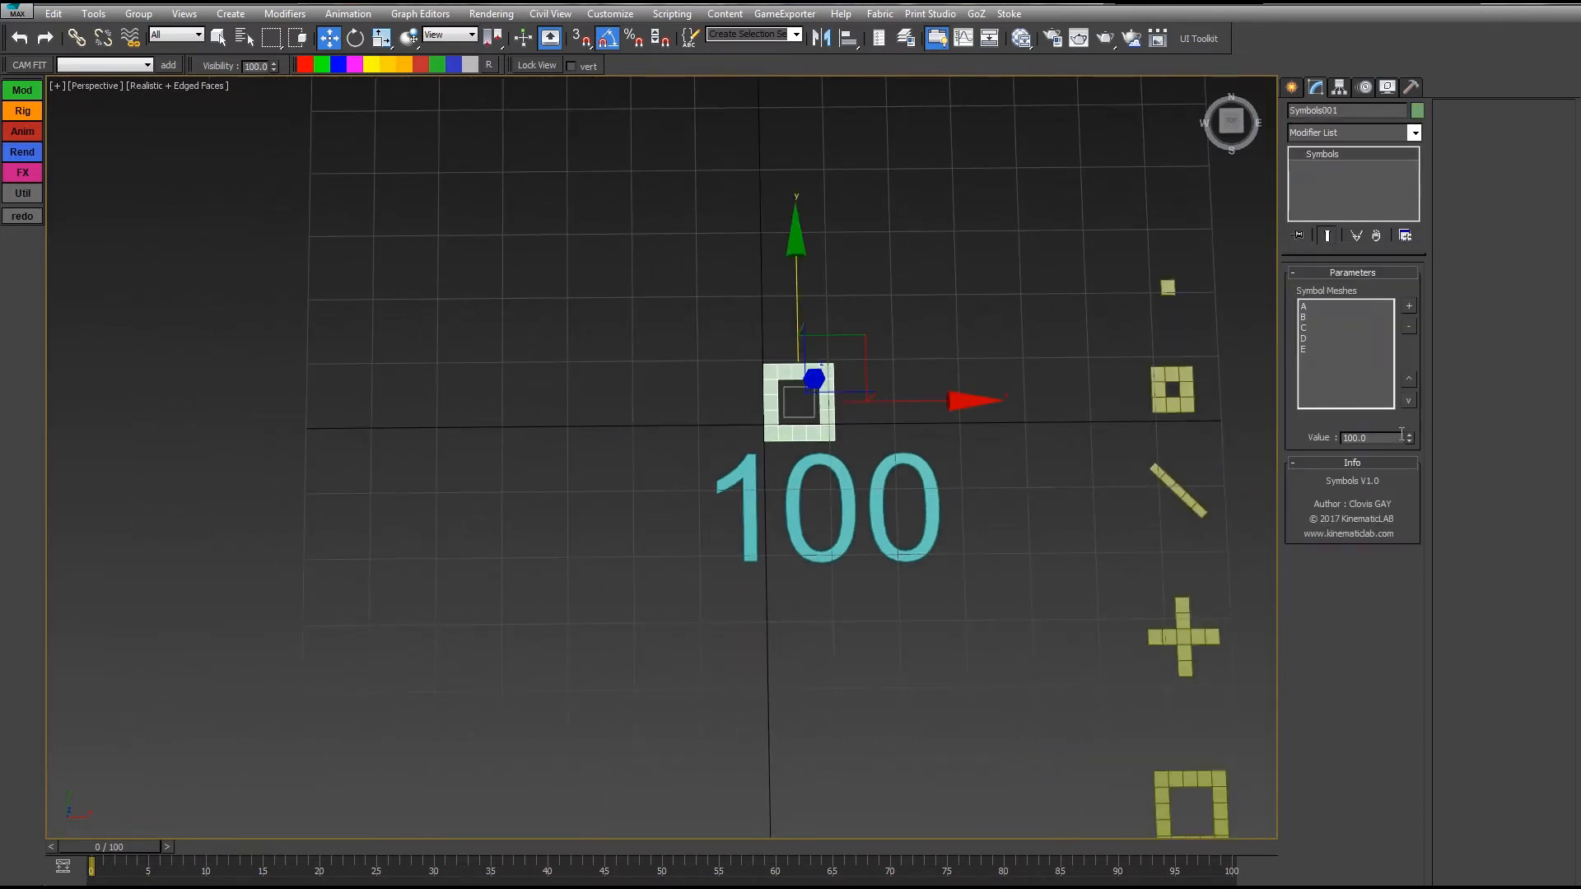
pyautogui.moveTo(1409, 437); pyautogui.dragTo(1332, 516)
pyautogui.moveTo(1350, 852); pyautogui.dragTo(1033, 165)
# Step: Assign a Noise Float controller to the Symbols object's val track in the Curve Editor
pyautogui.click(963, 38)
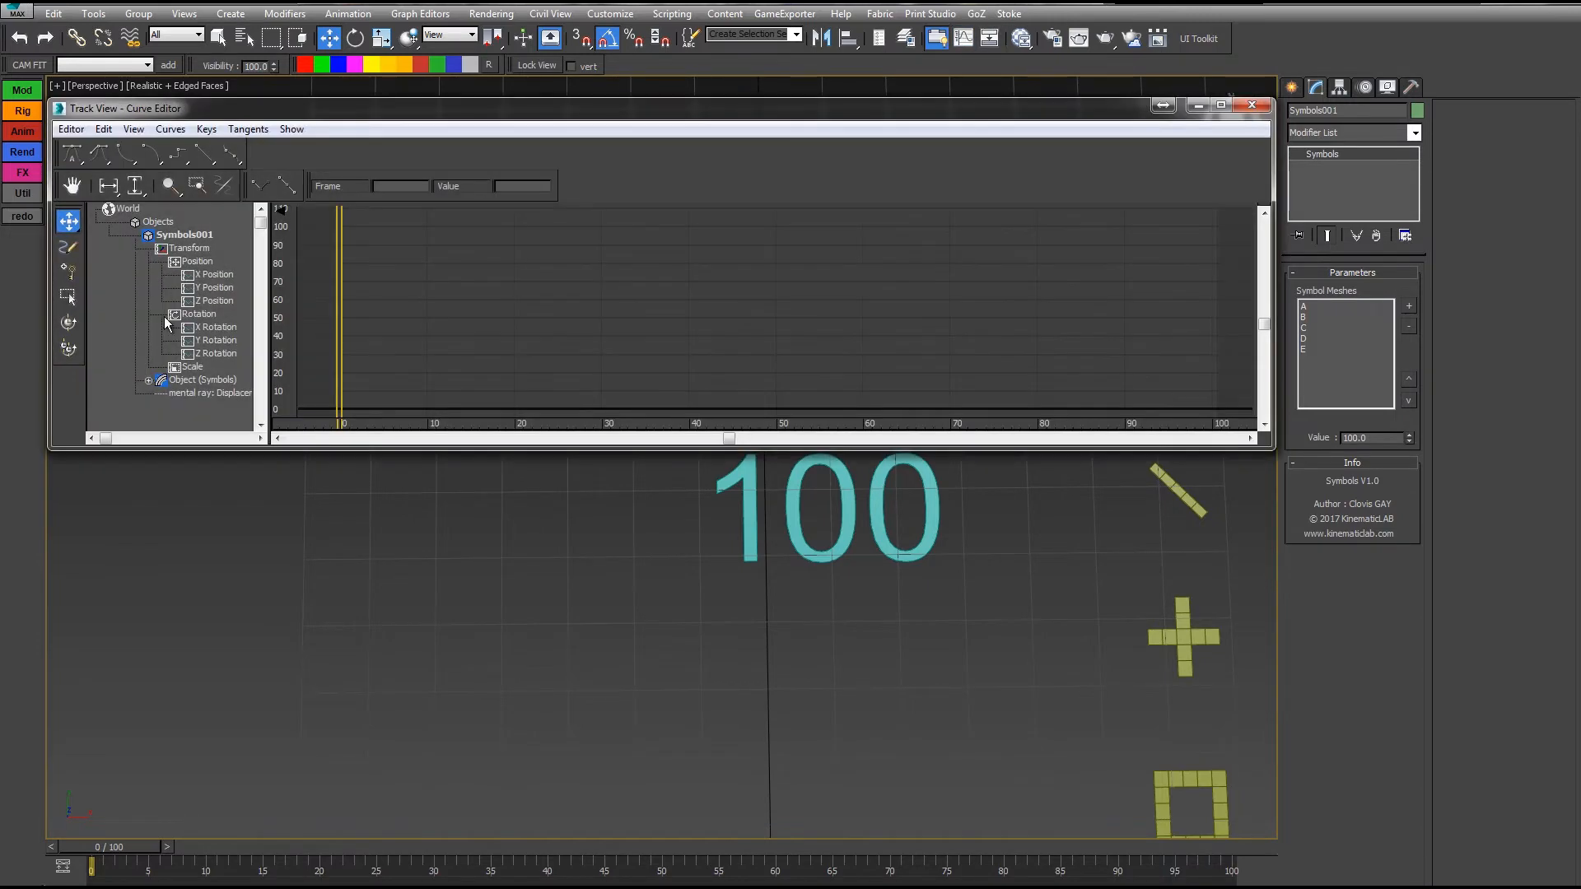
pyautogui.rightClick(176, 260)
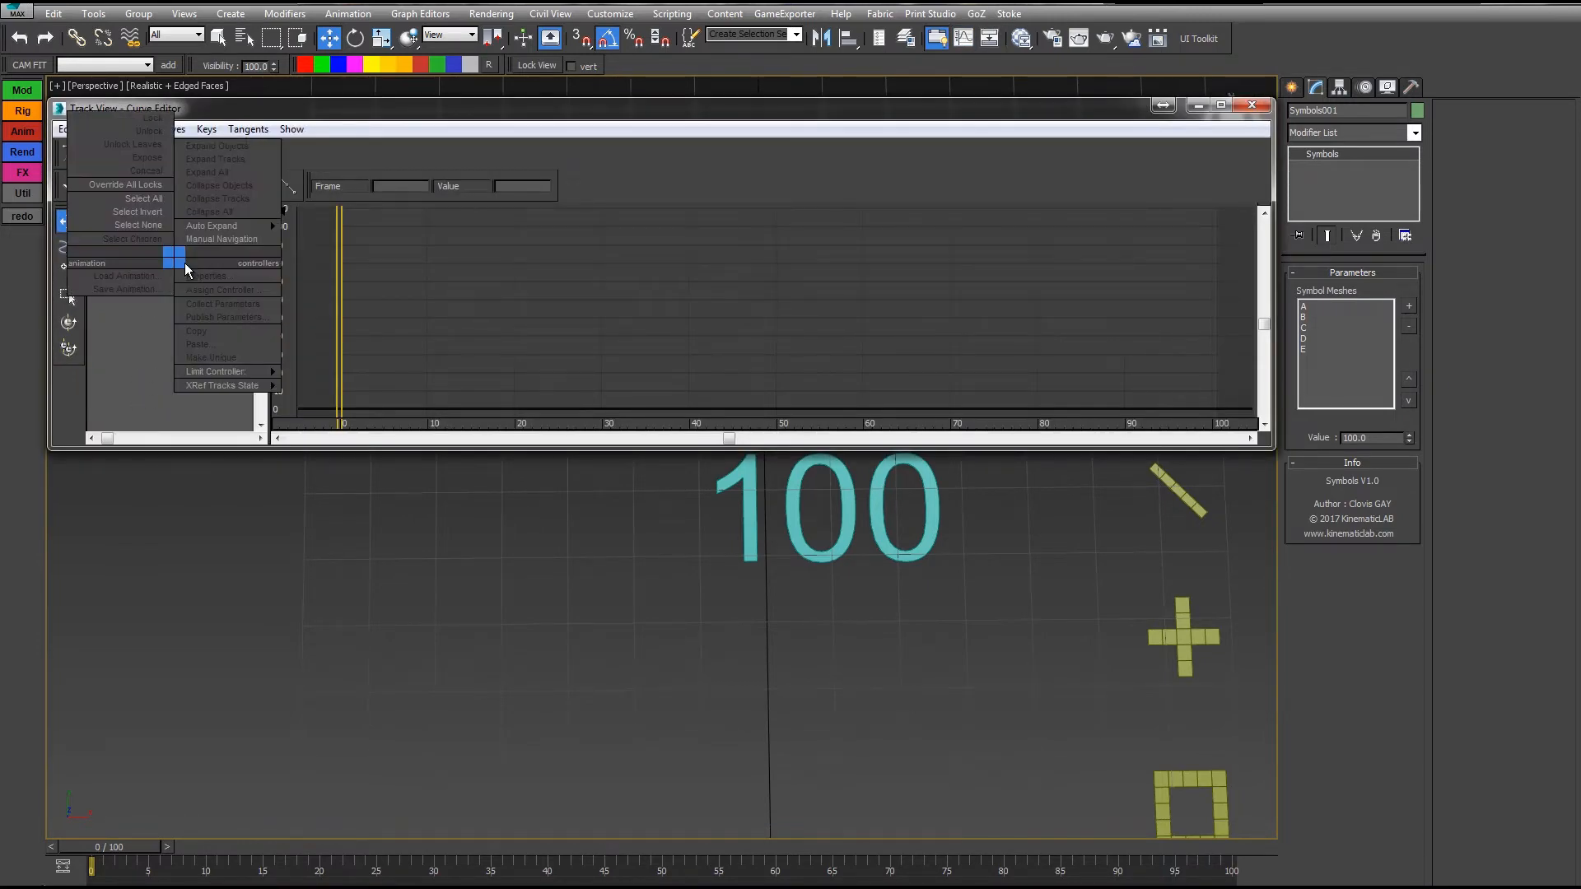
pyautogui.rightClick(179, 258)
pyautogui.click(224, 289)
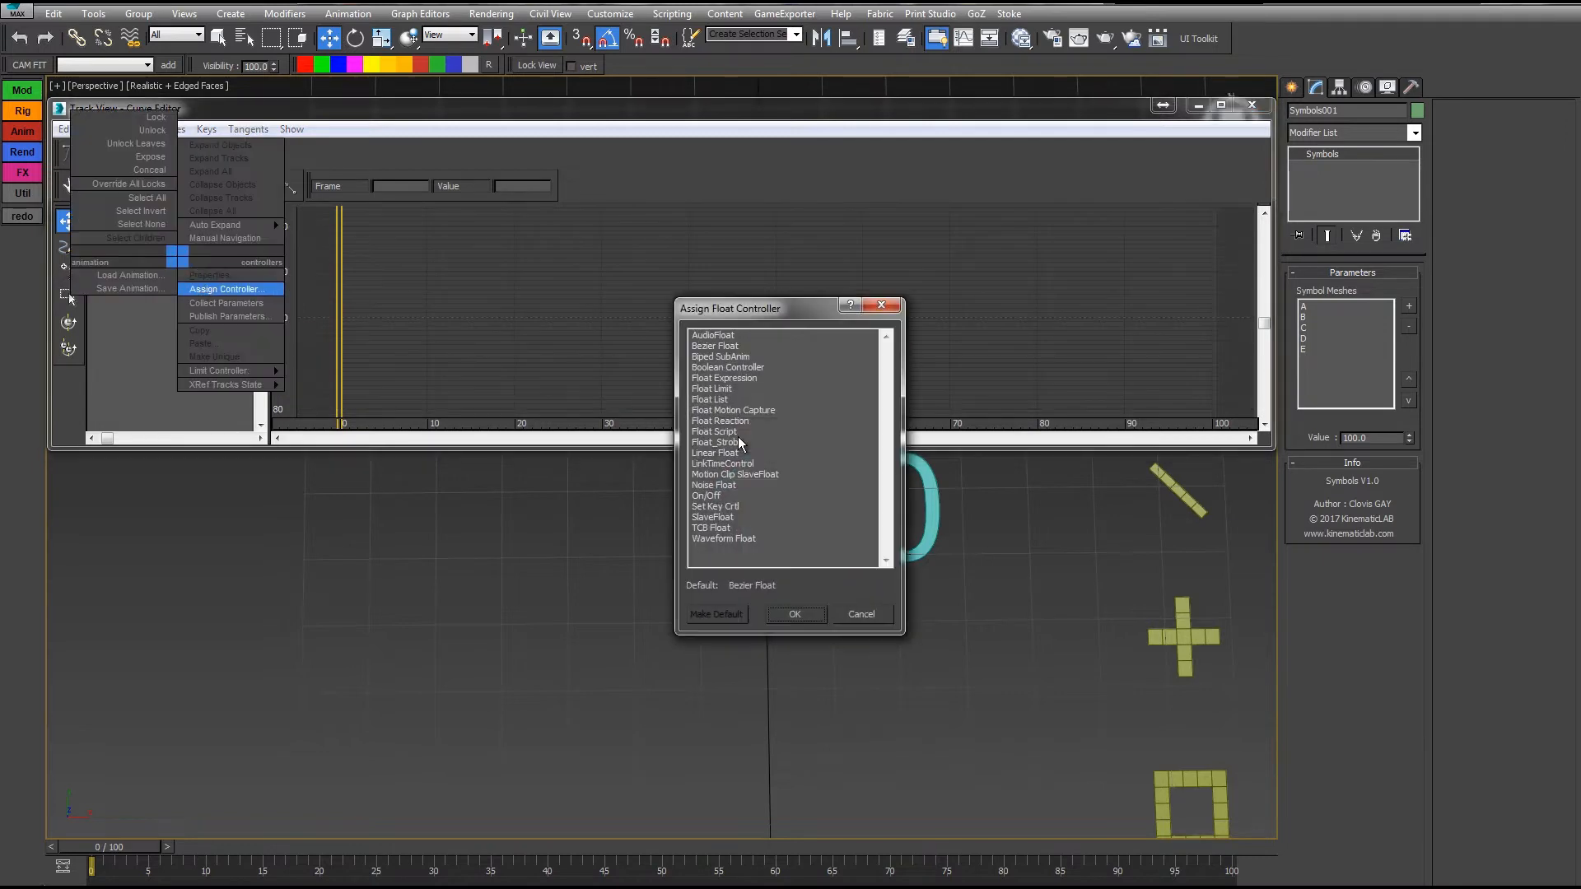
pyautogui.doubleClick(713, 485)
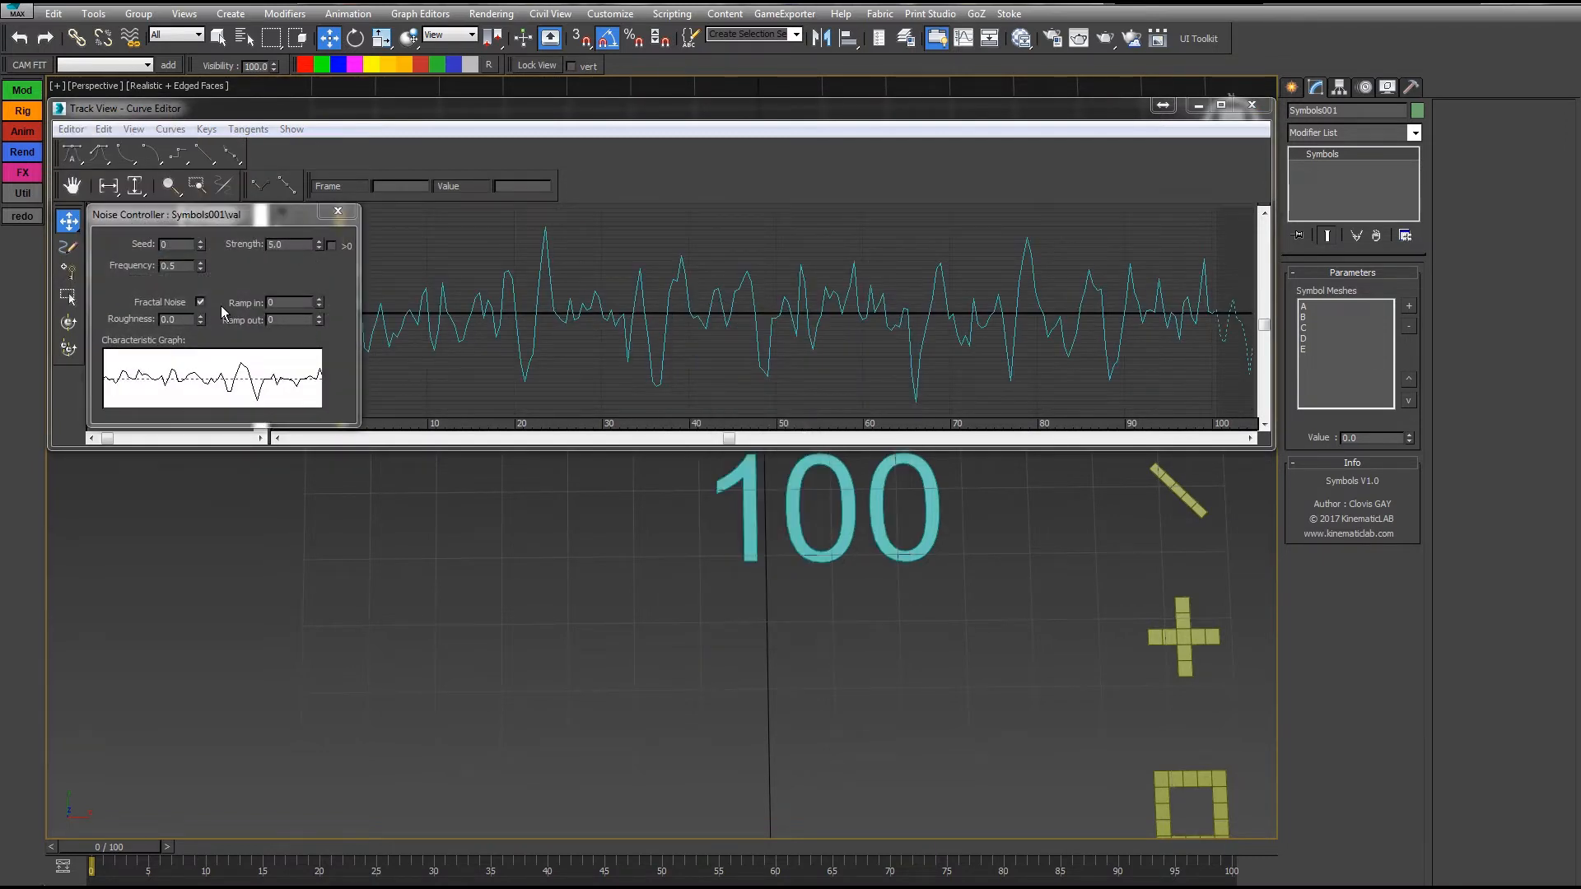
# Step: Turn off Fractal Noise, set the noise Strength to 100.0 and Frequency to 0.05, and restrict the noise to values above 0
pyautogui.click(200, 303)
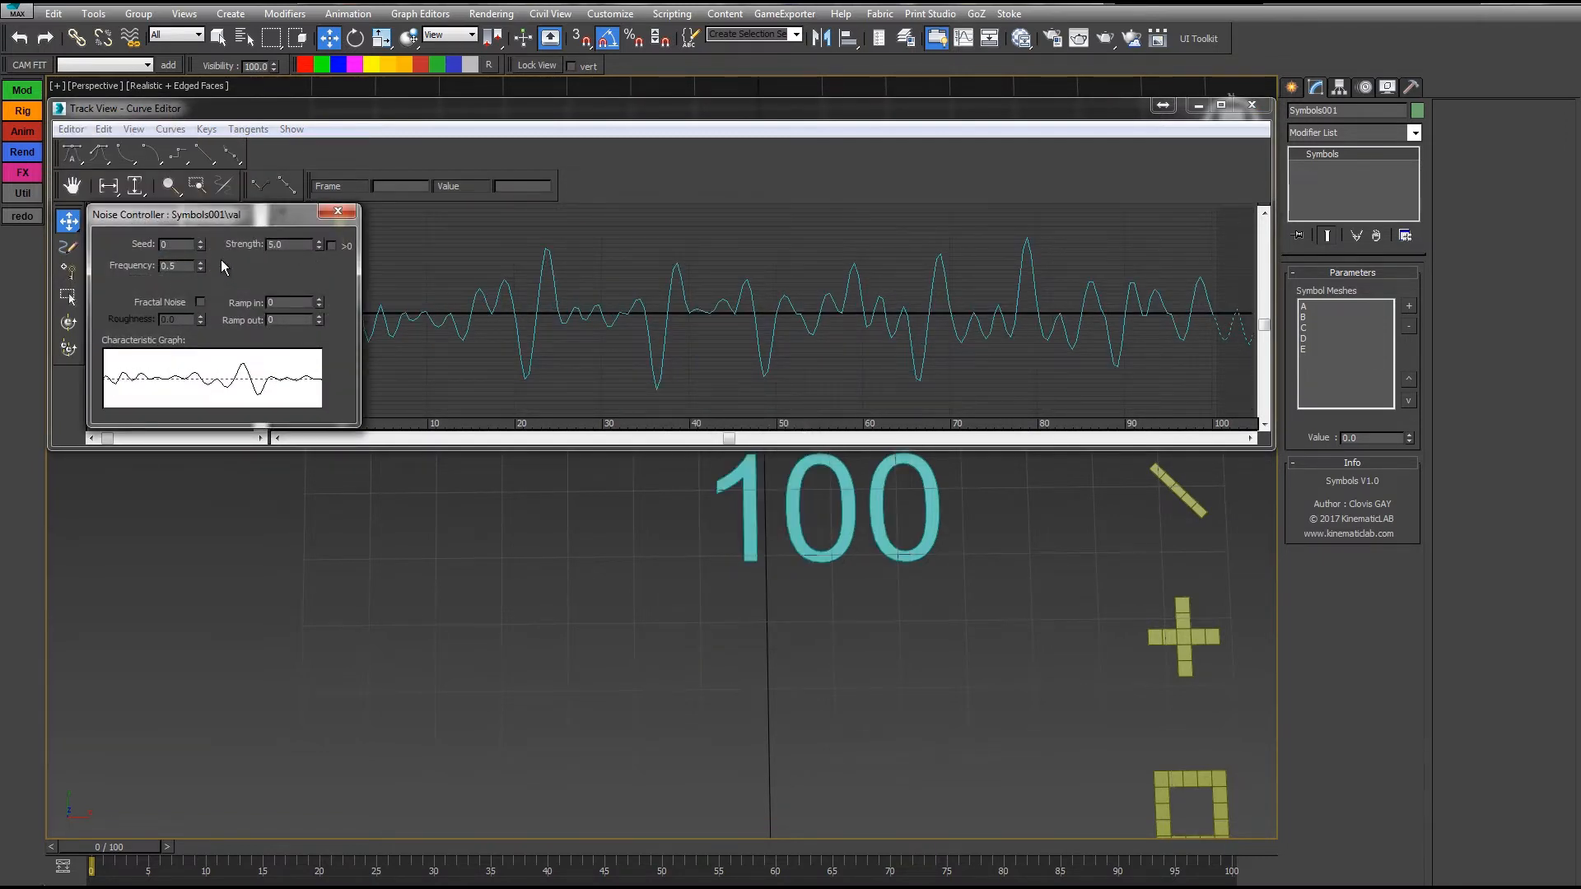
pyautogui.doubleClick(277, 244)
pyautogui.click(332, 245)
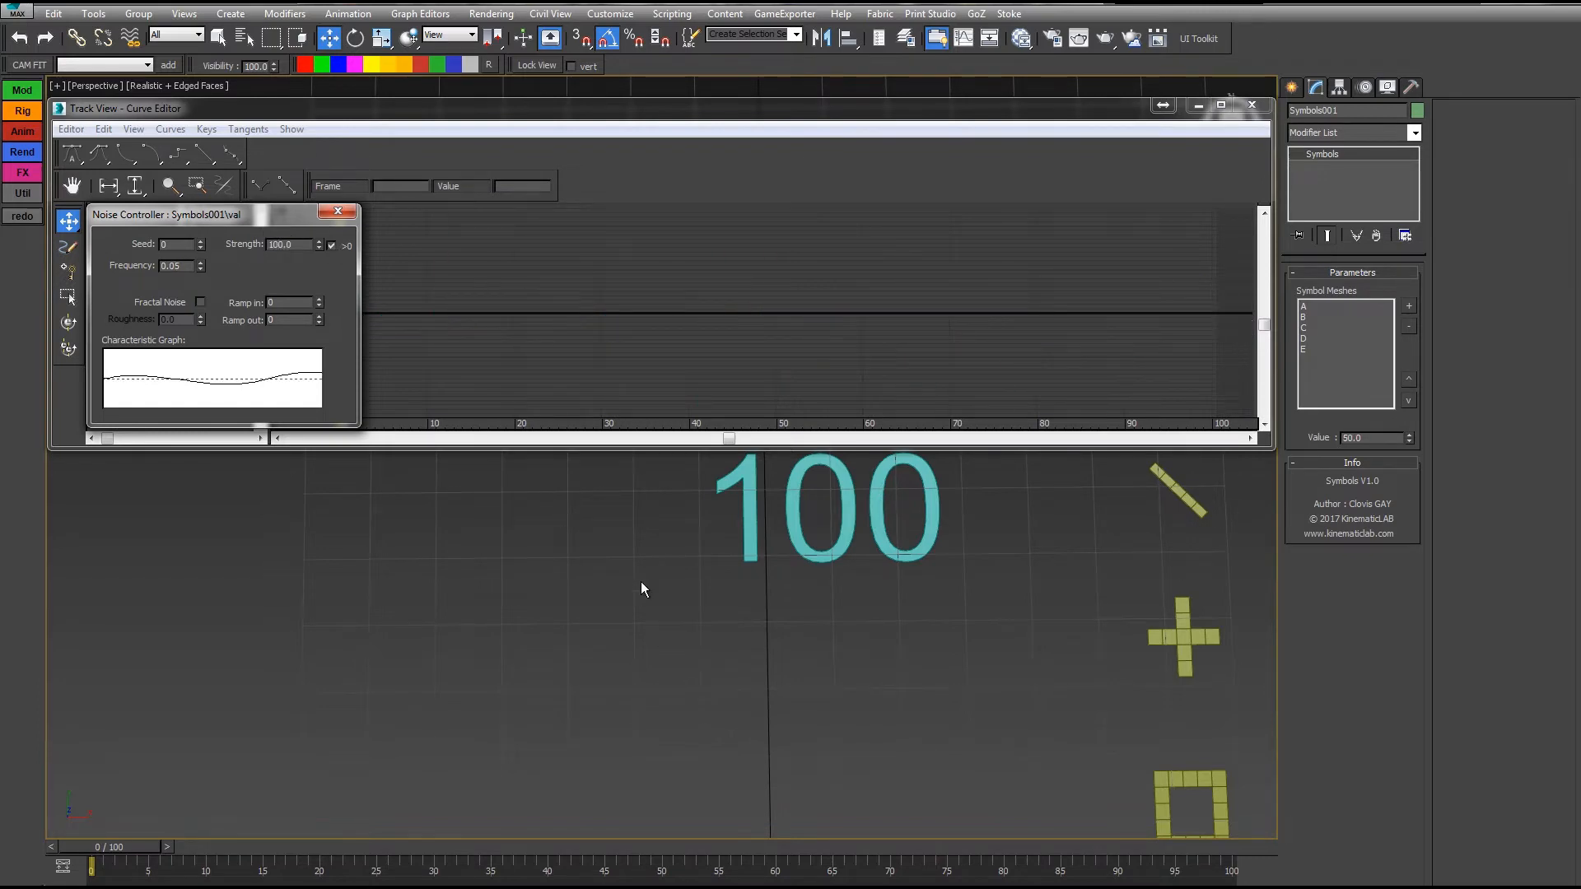
# Step: Preview the noise animation, change its Seed to 1, close the controller settings and go to frame 50
pyautogui.moveTo(642, 585); pyautogui.dragTo(591, 736, button='middle')
pyautogui.scroll(-2, 590, 735)
pyautogui.press('/')
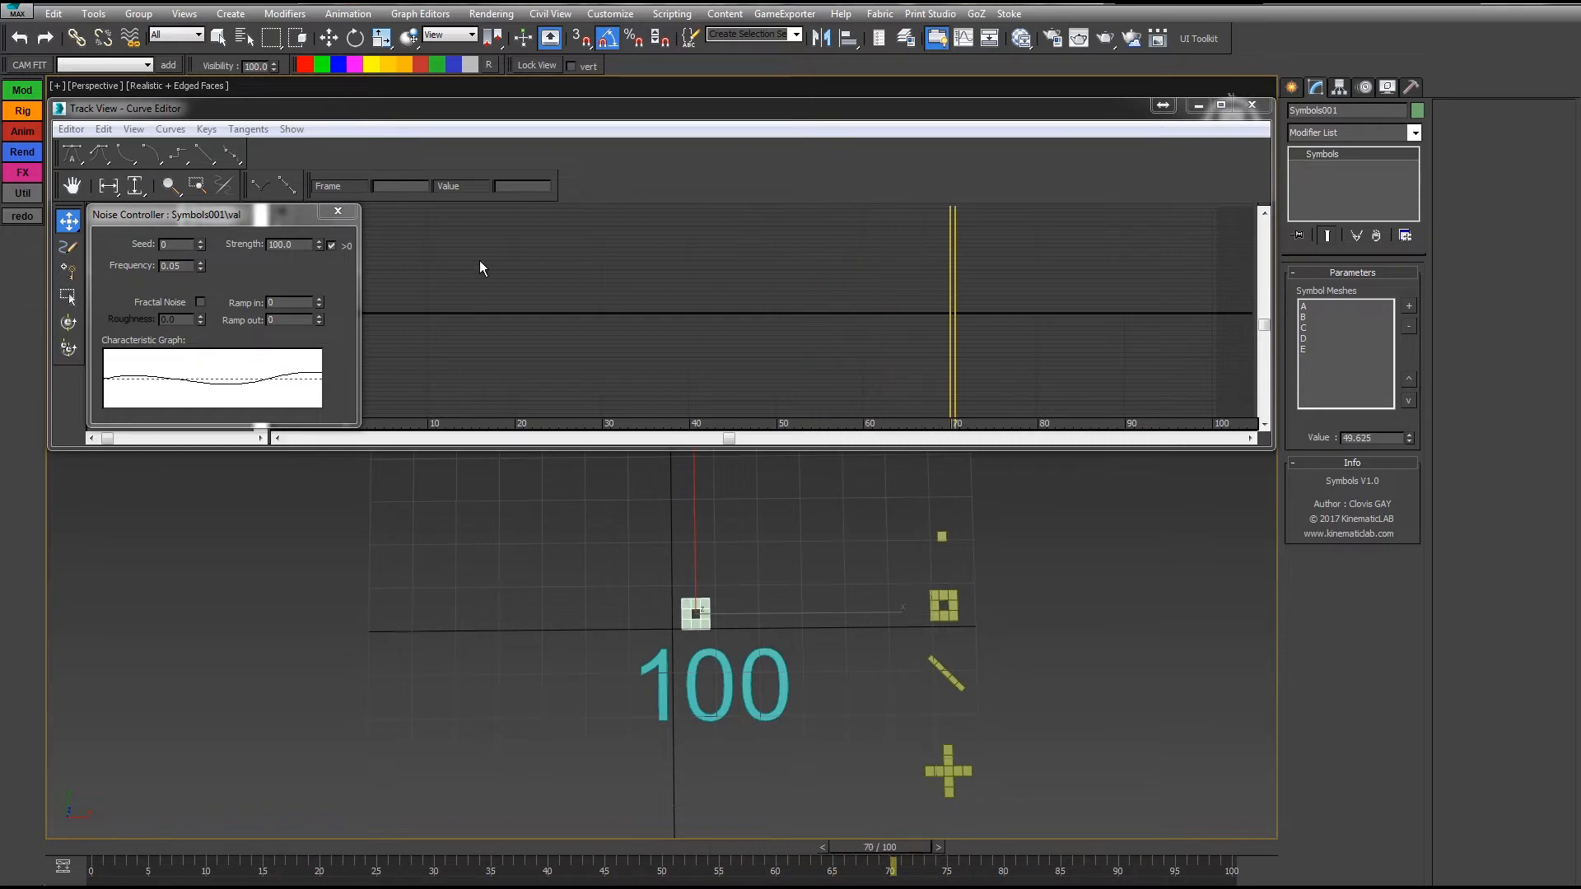
pyautogui.click(200, 242)
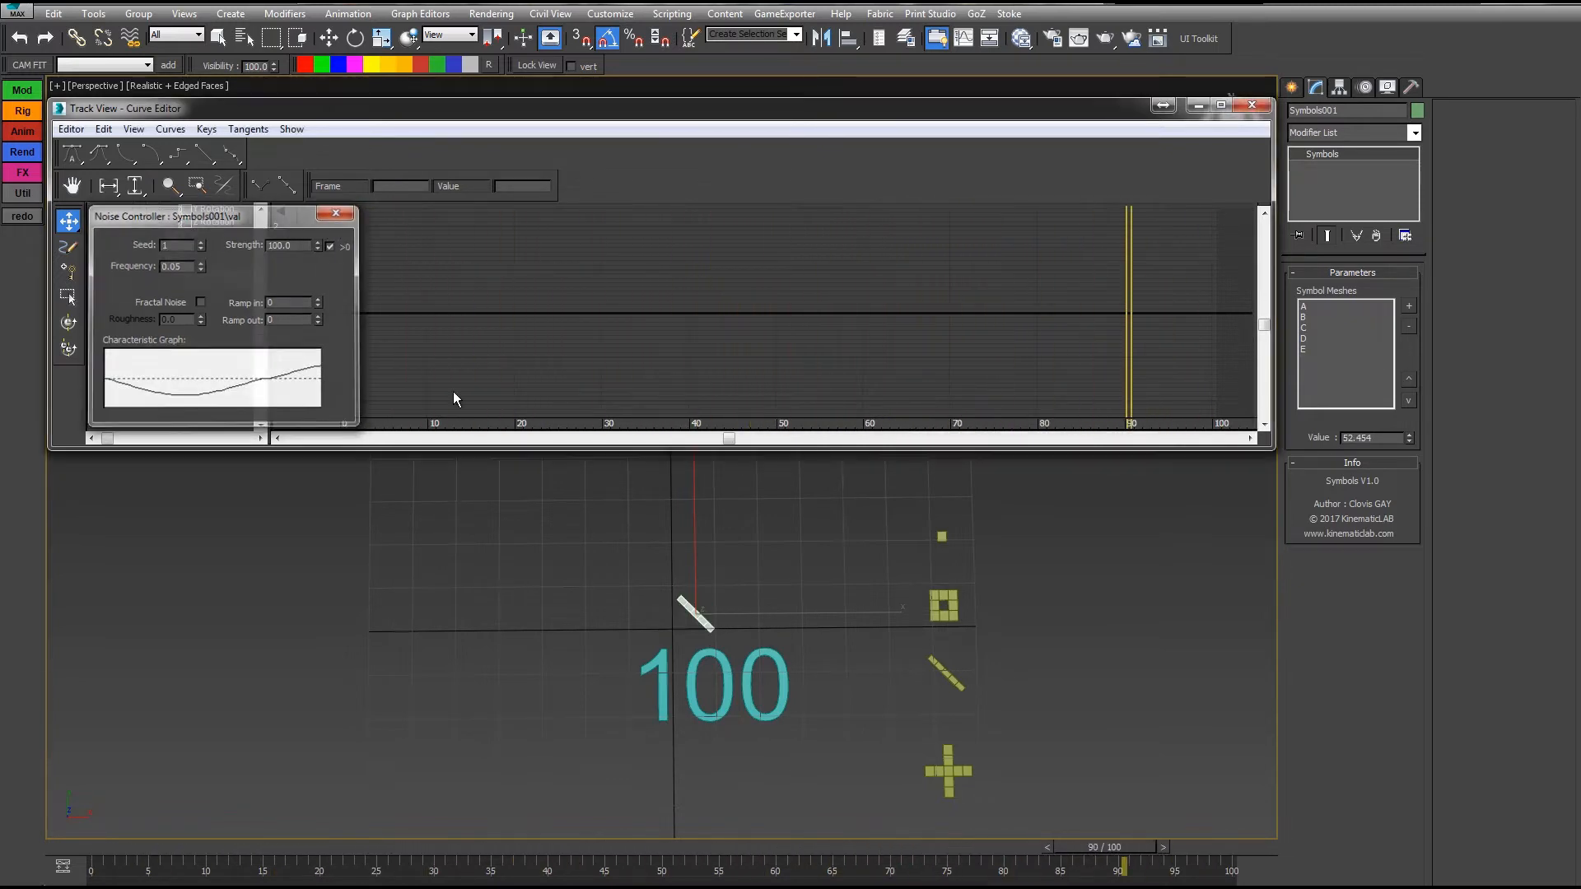
pyautogui.click(341, 214)
pyautogui.click(663, 848)
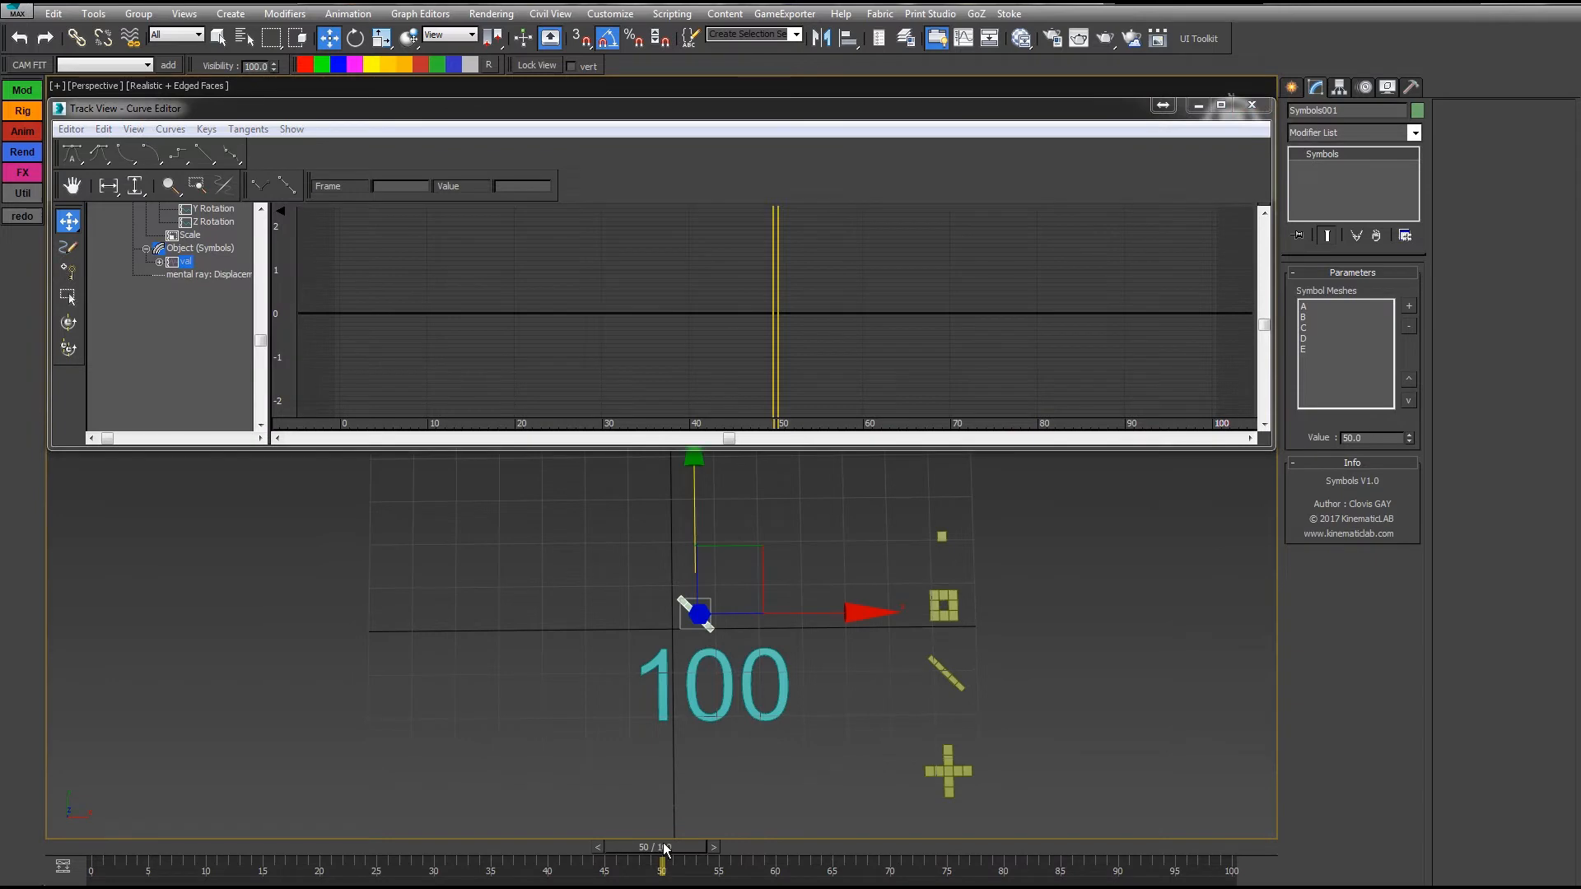
# Step: Start wiring parameters from the Symbols object's val Noise Strength to the Numbers object's PercSPN
pyautogui.rightClick(186, 265)
pyautogui.moveTo(900, 630); pyautogui.dragTo(912, 586, button='middle')
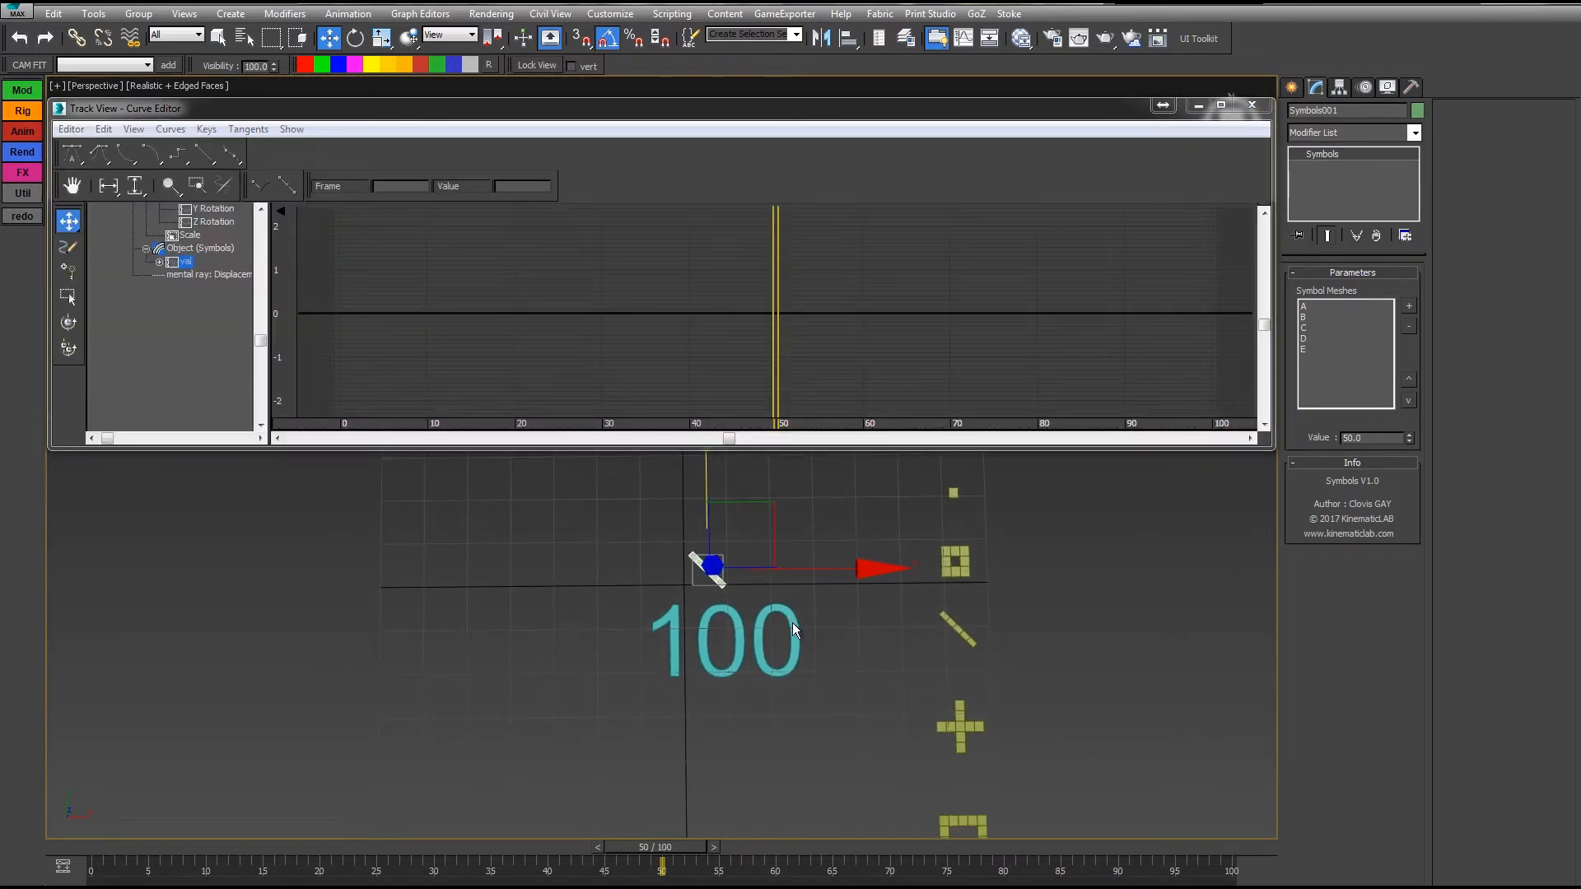
pyautogui.rightClick(716, 565)
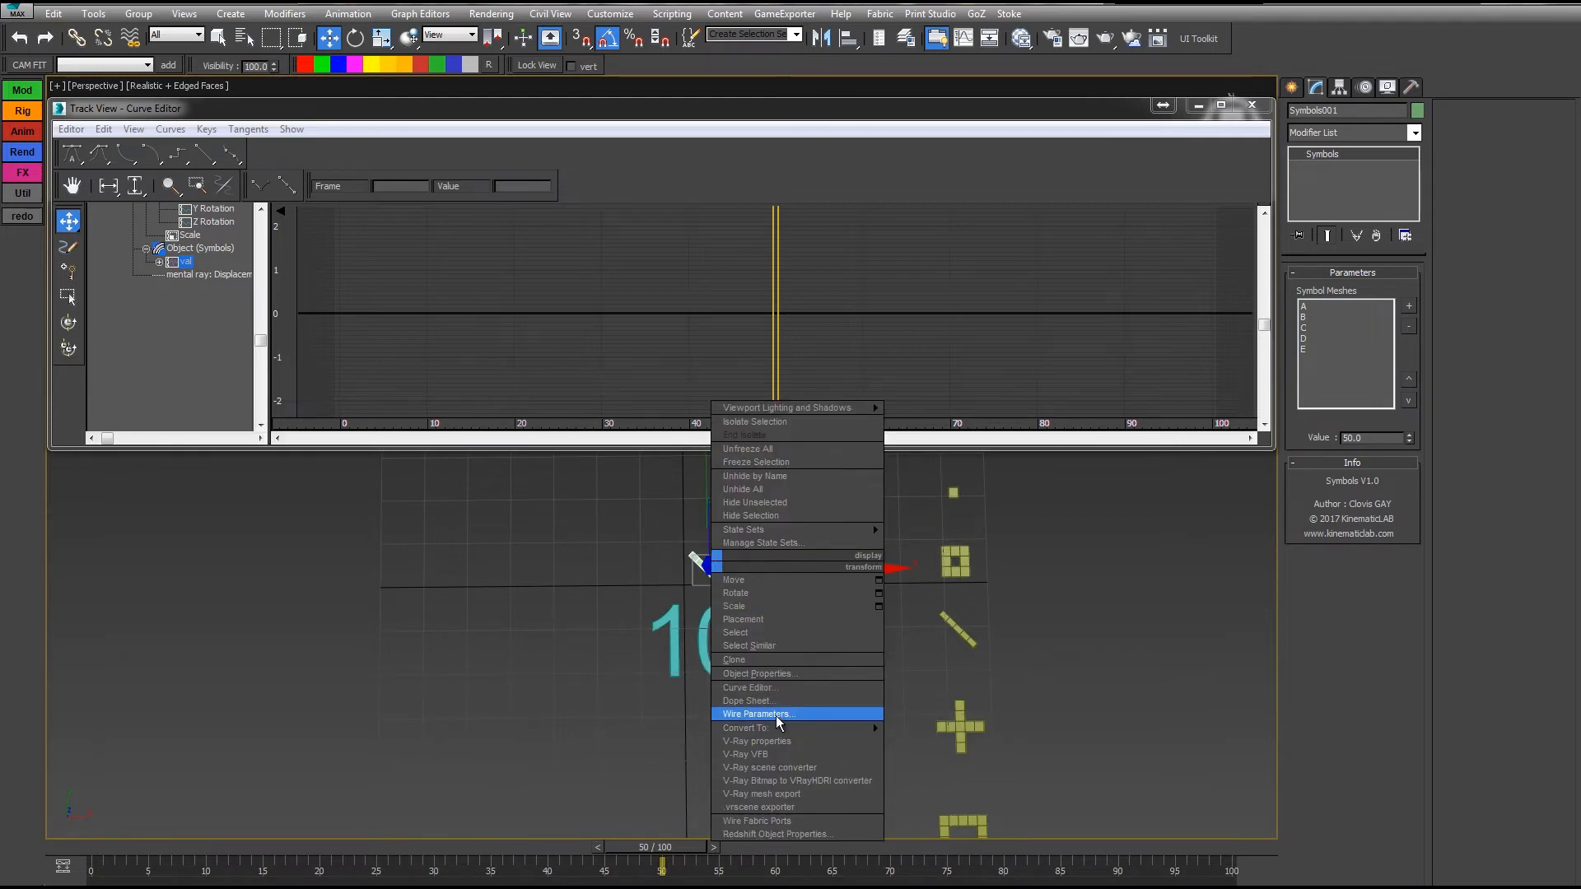
pyautogui.click(775, 714)
pyautogui.moveTo(658, 599)
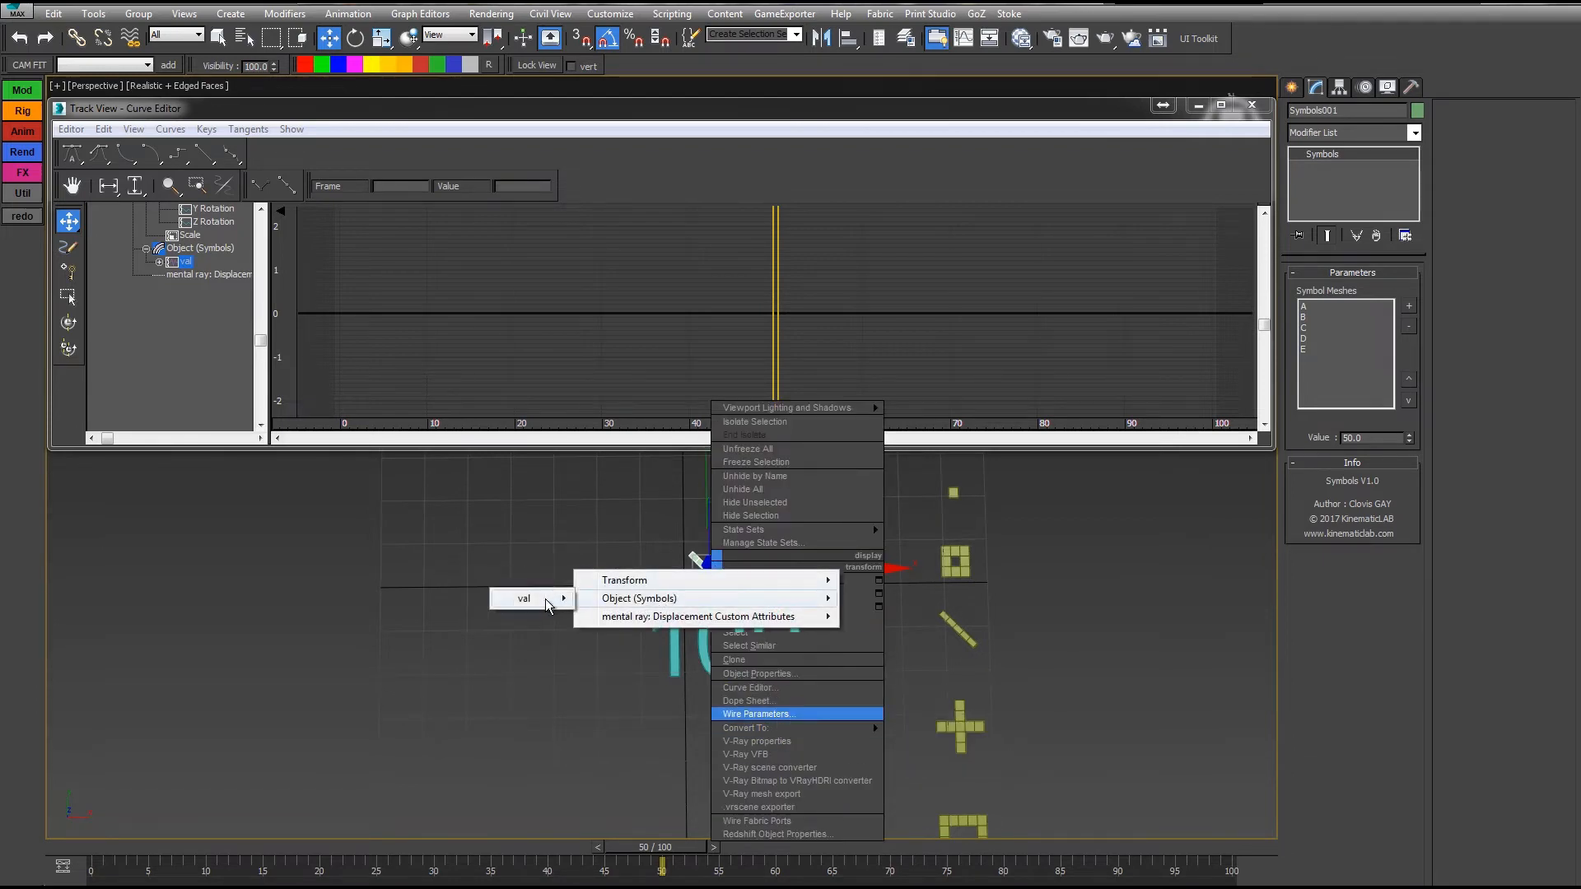
pyautogui.moveTo(545, 599)
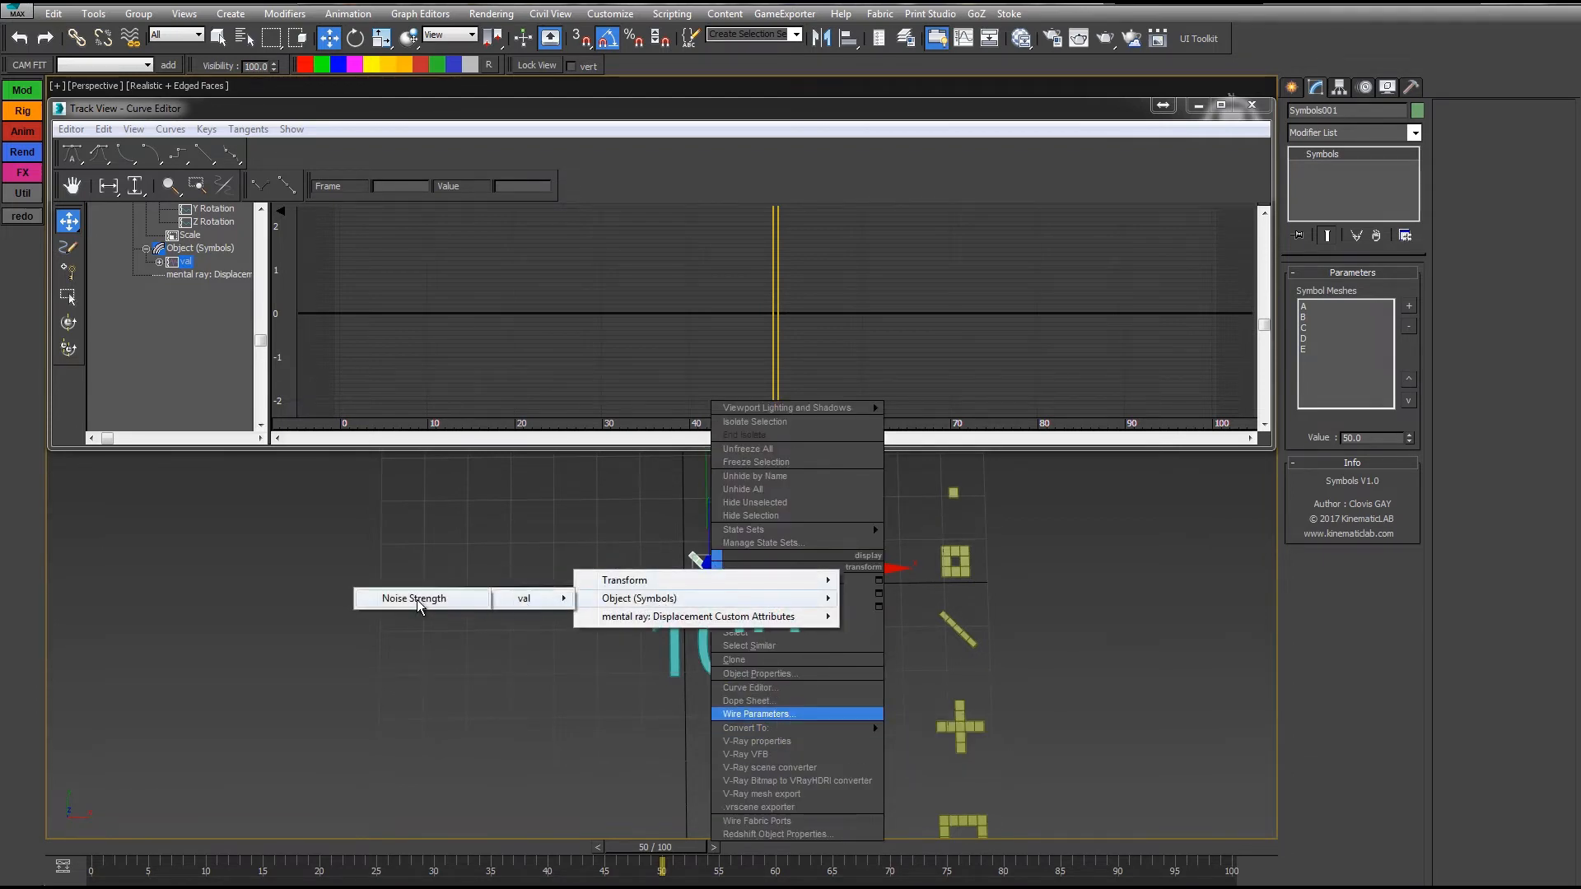
pyautogui.click(471, 598)
pyautogui.click(734, 617)
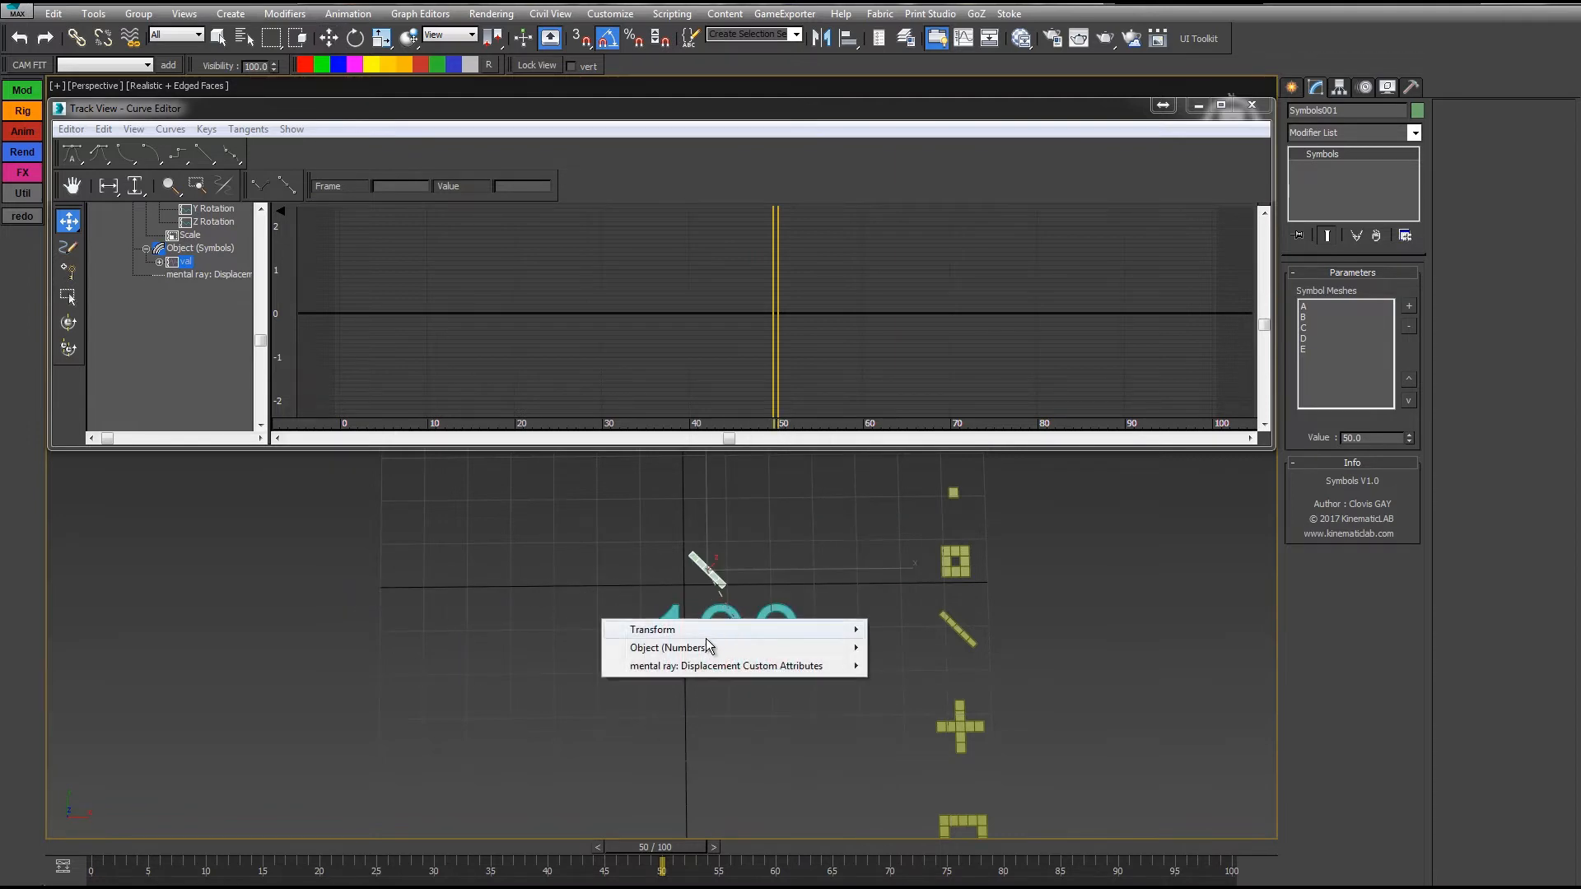
pyautogui.moveTo(696, 652)
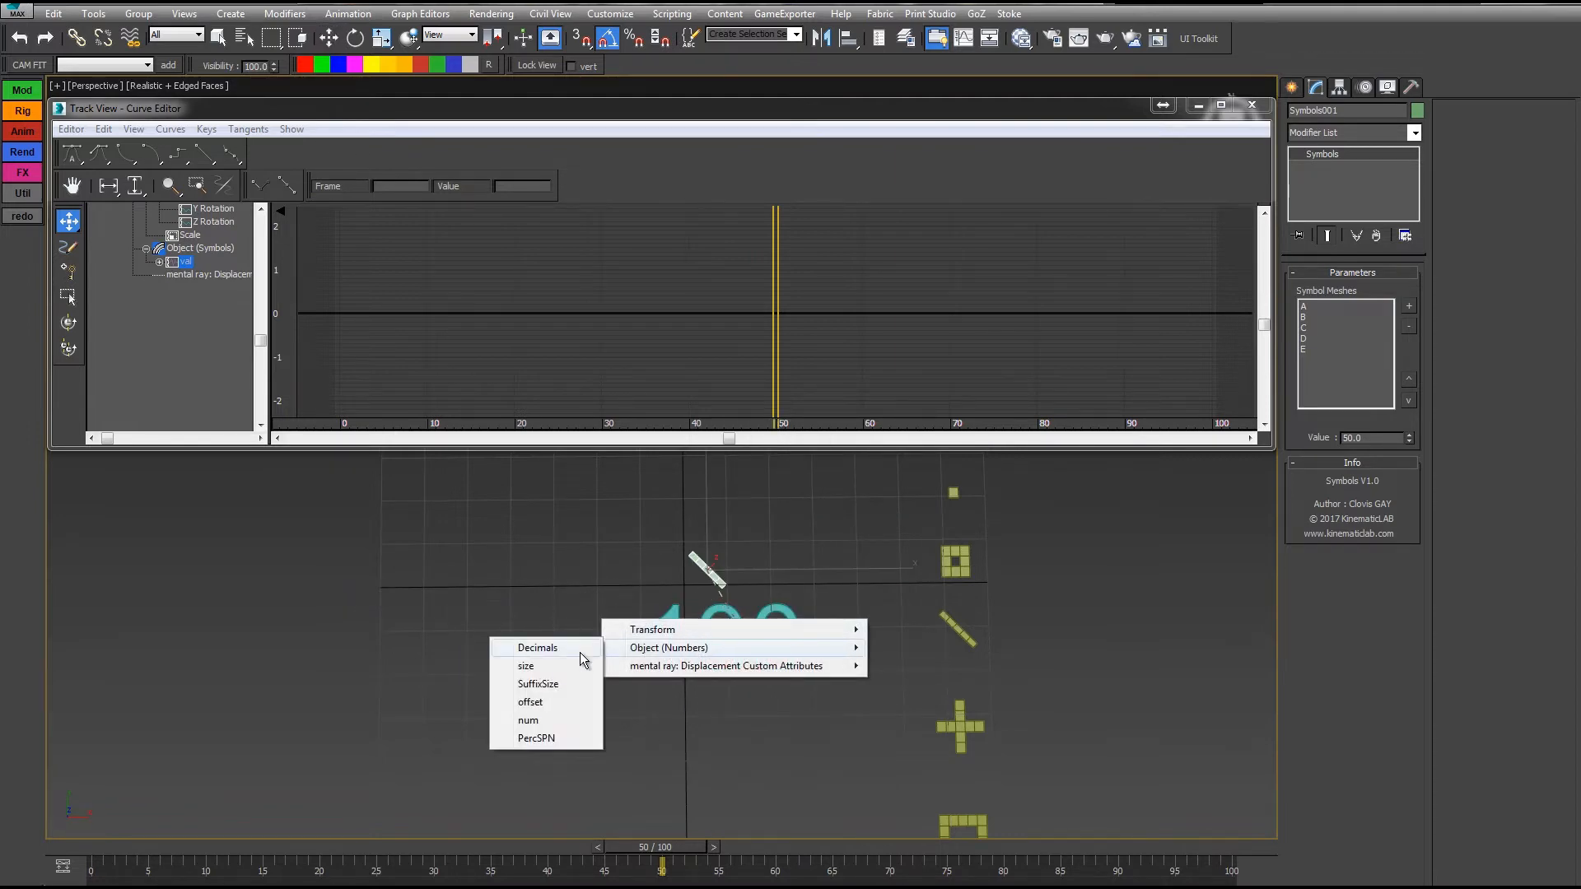
pyautogui.click(535, 739)
# Step: Connect the Symbols val track one-way to control the Numbers object's PercSPN, and scrub the timeline to frame 83
pyautogui.moveTo(793, 324); pyautogui.dragTo(941, 225)
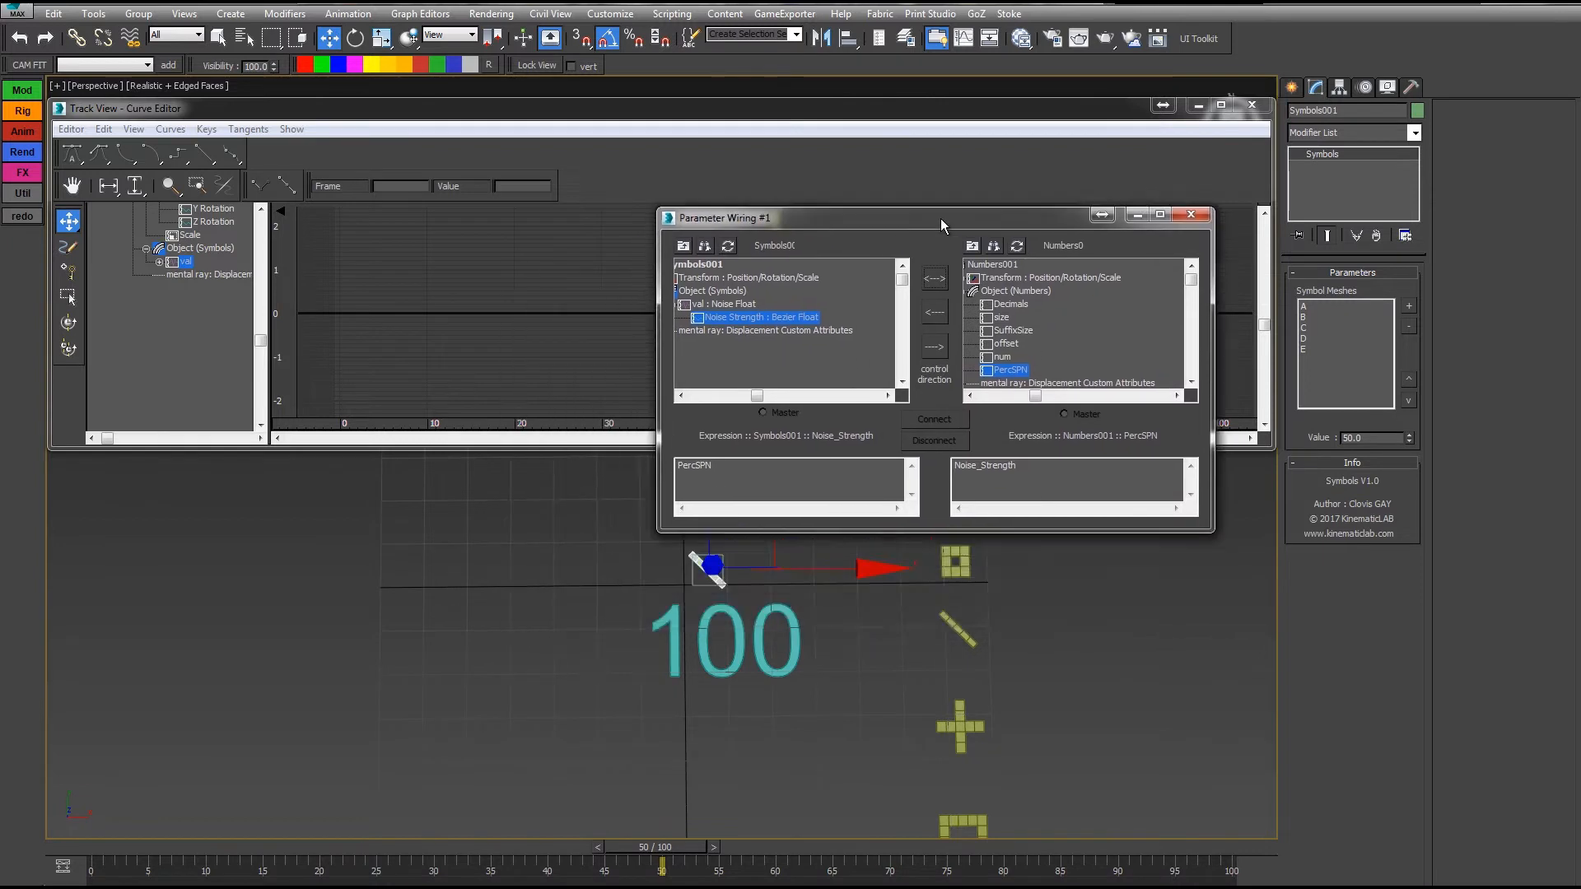
pyautogui.click(725, 302)
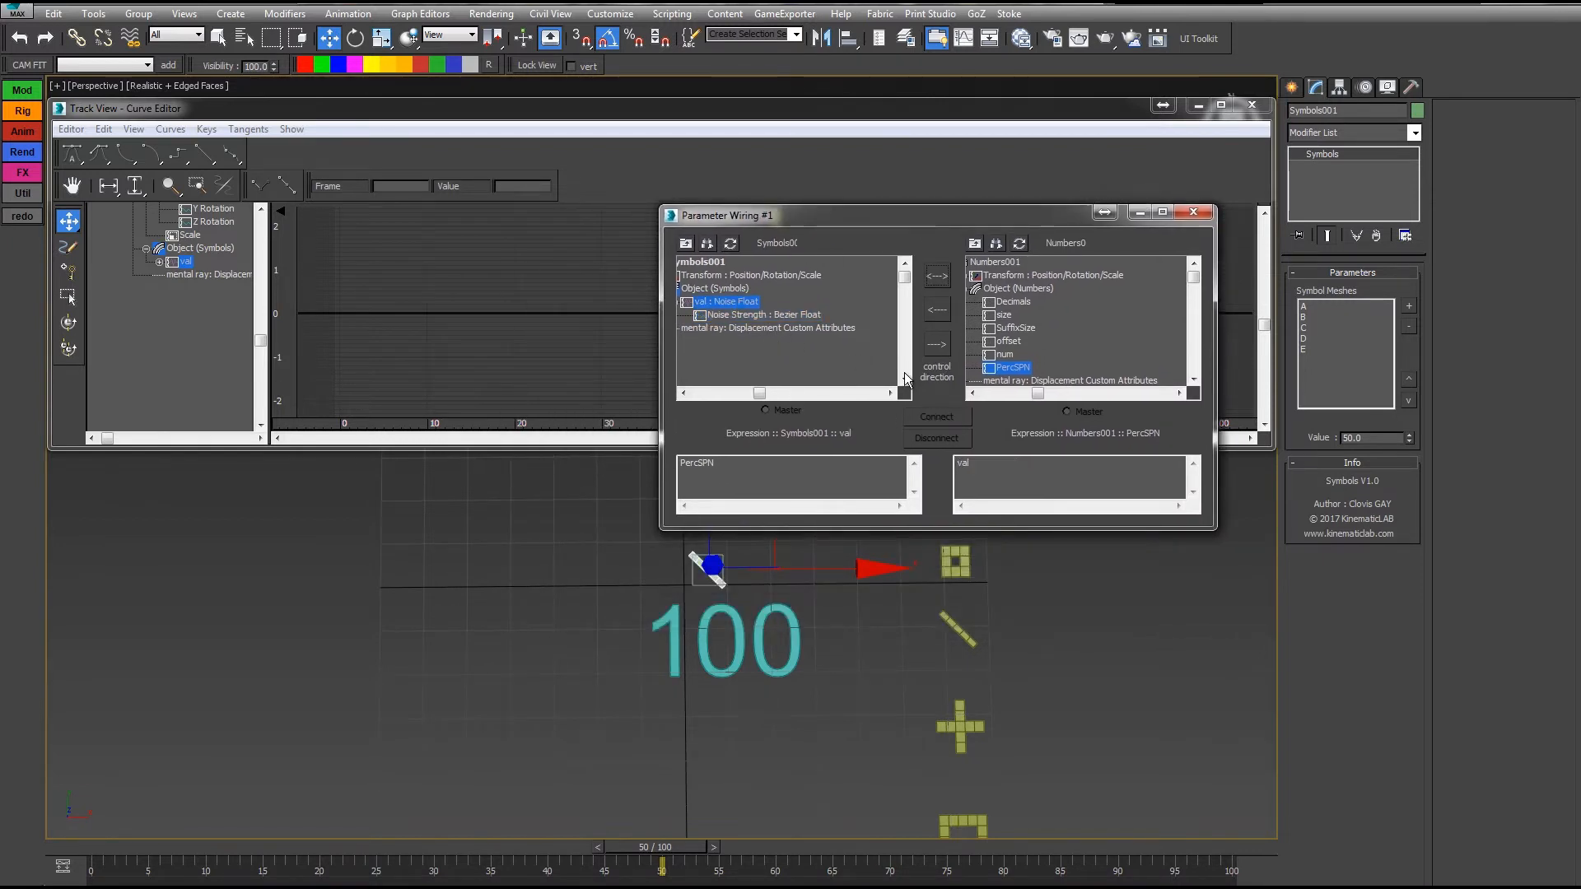
pyautogui.click(938, 344)
pyautogui.click(937, 417)
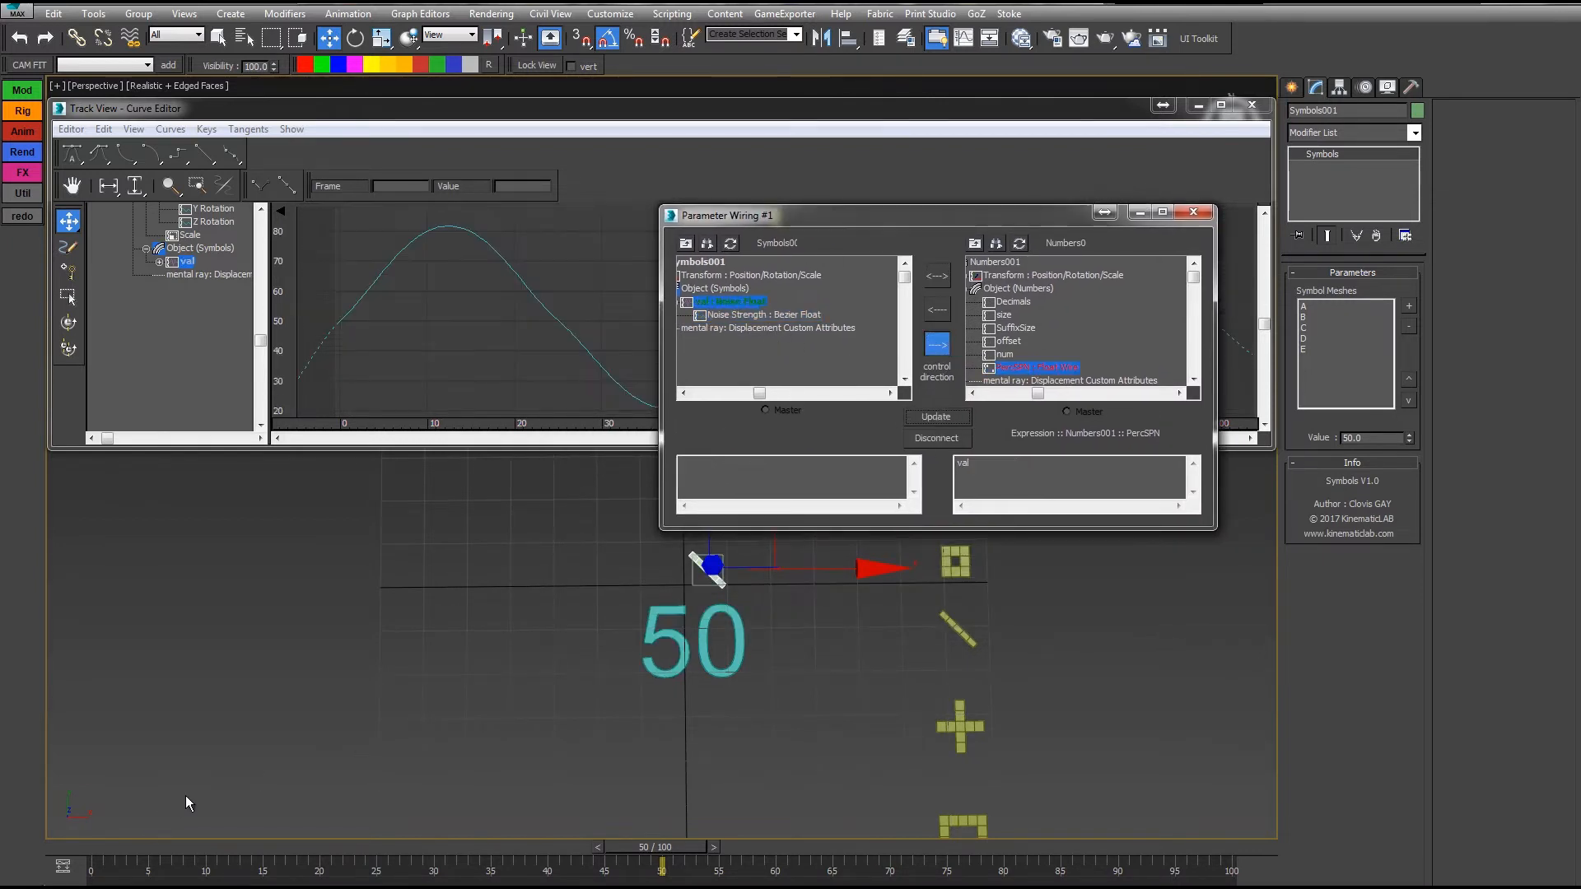
pyautogui.moveTo(346, 751); pyautogui.dragTo(218, 767, button='middle')
pyautogui.moveTo(102, 851)
pyautogui.mouseDown()
pyautogui.moveTo(706, 864)
pyautogui.moveTo(135, 858)
pyautogui.moveTo(1172, 845)
pyautogui.moveTo(388, 851)
pyautogui.moveTo(1037, 858)
pyautogui.mouseUp()
# Step: Clone the large frame mesh E downward as a single copy named F
pyautogui.press('w')
pyautogui.moveTo(892, 698); pyautogui.dragTo(629, 596, button='middle')
pyautogui.click(604, 681)
pyautogui.keyDown('shift'); pyautogui.moveTo(596, 545); pyautogui.dragTo(594, 655); pyautogui.keyUp('shift')
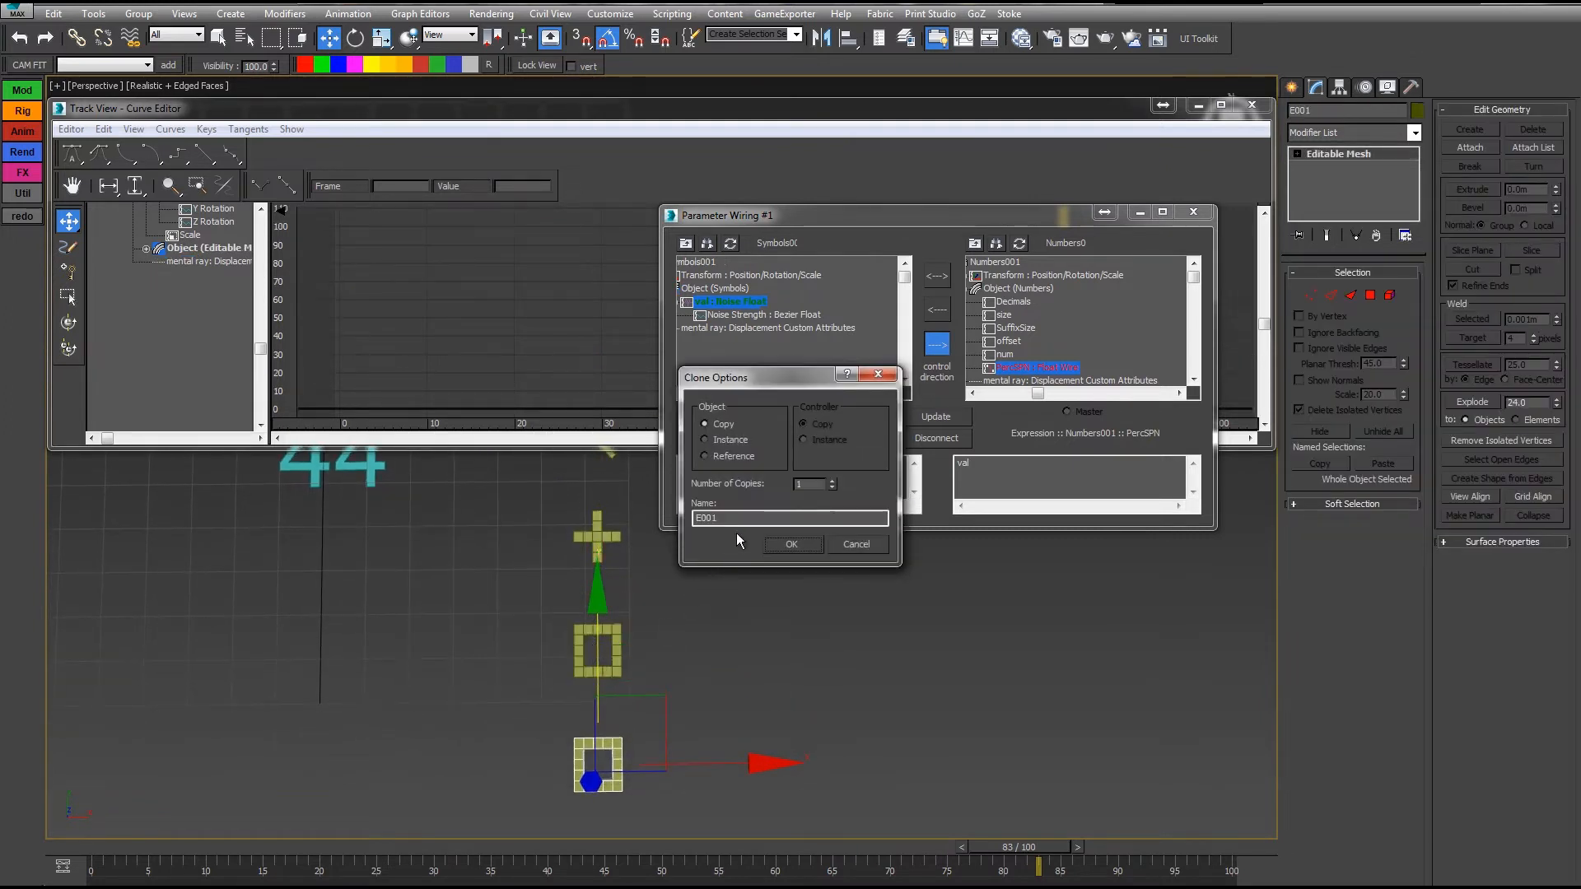
pyautogui.write('F')
pyautogui.click(781, 547)
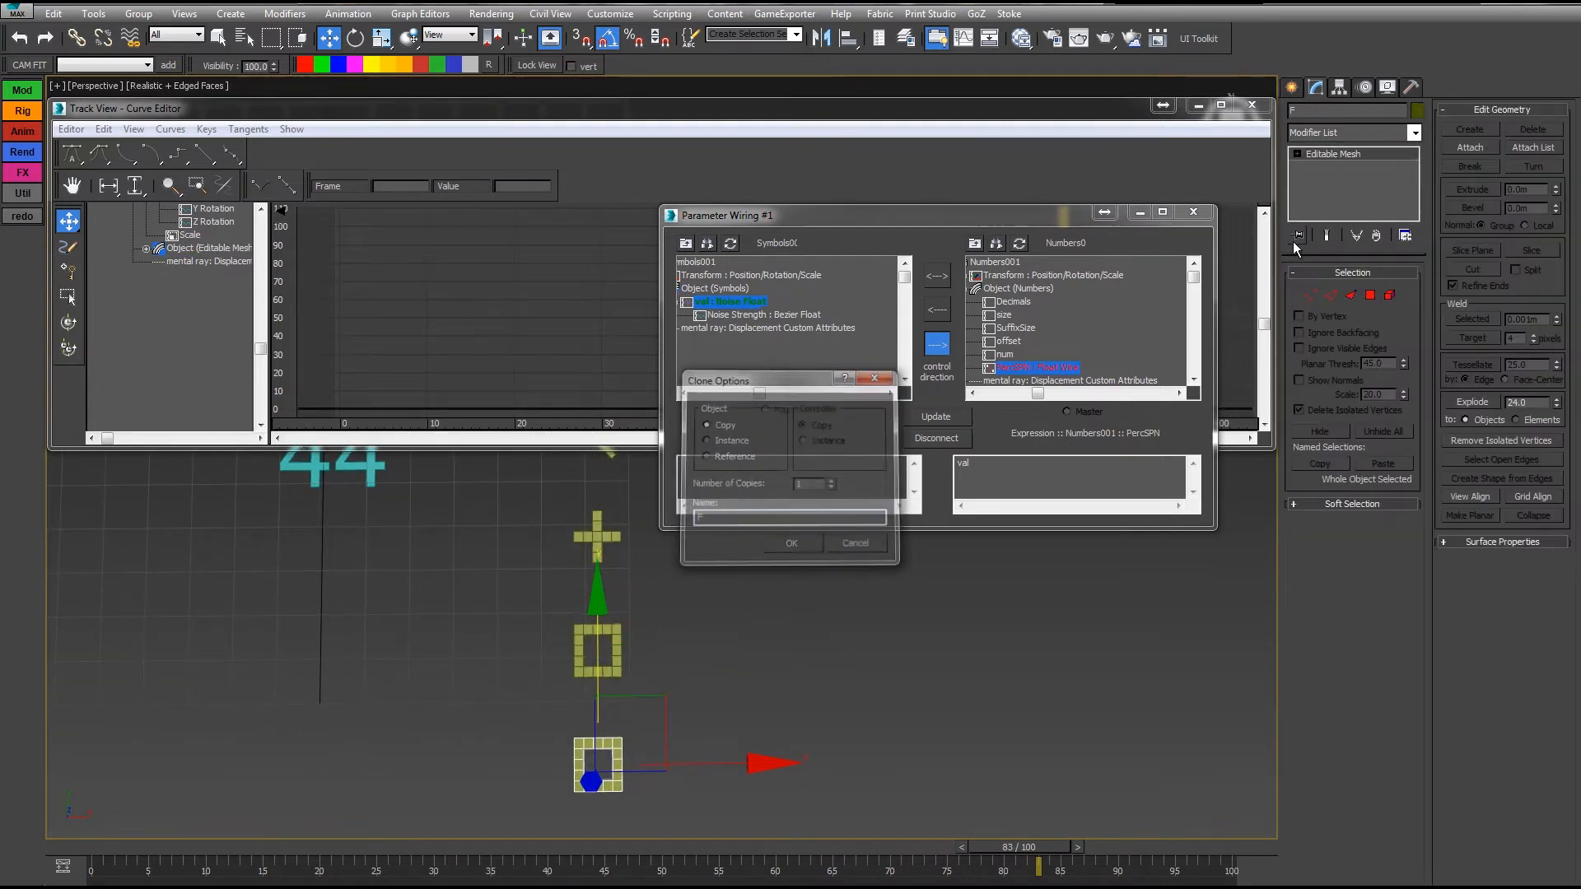
# Step: Cancel the wiring on mesh F, clear the selection and close the Parameter Wiring window
pyautogui.hotkey('ctrl', '5')
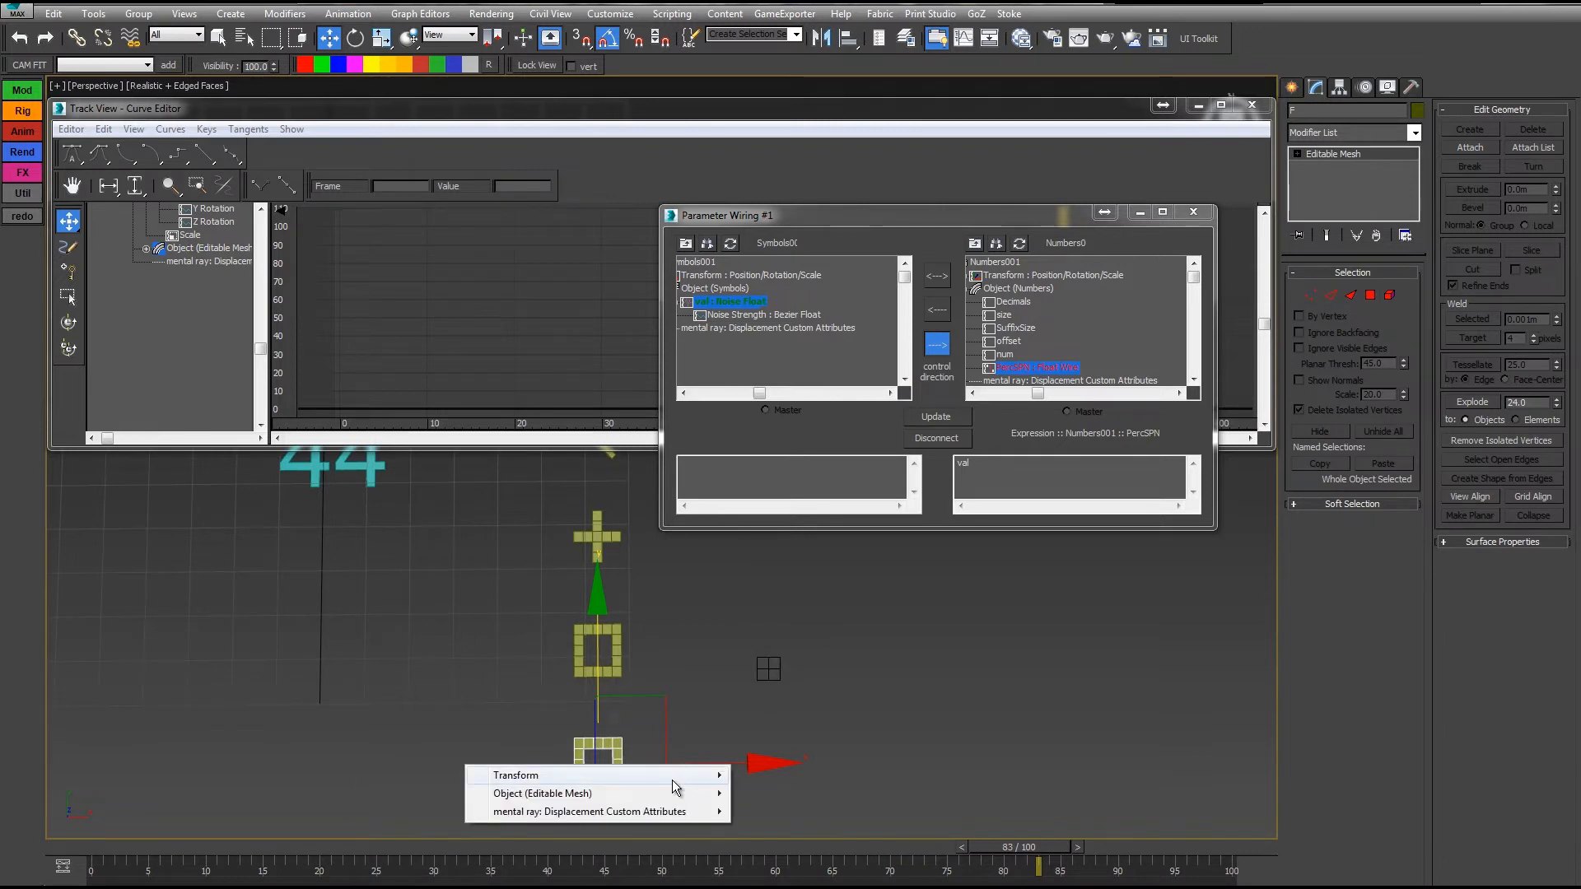
pyautogui.click(861, 706)
pyautogui.rightClick(613, 747)
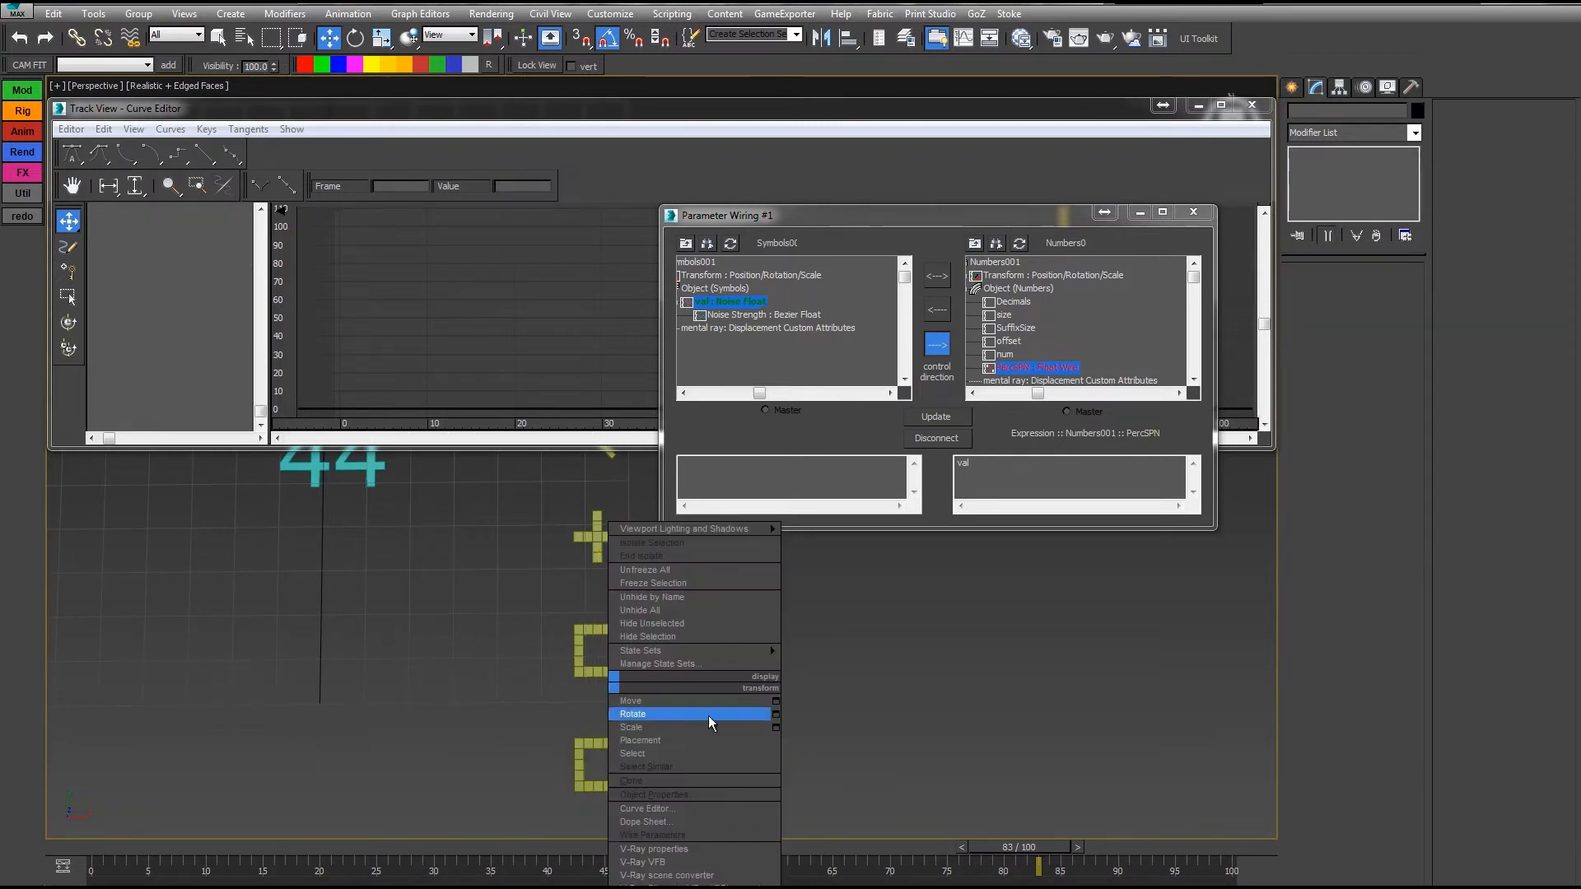
pyautogui.click(1191, 213)
pyautogui.click(1193, 212)
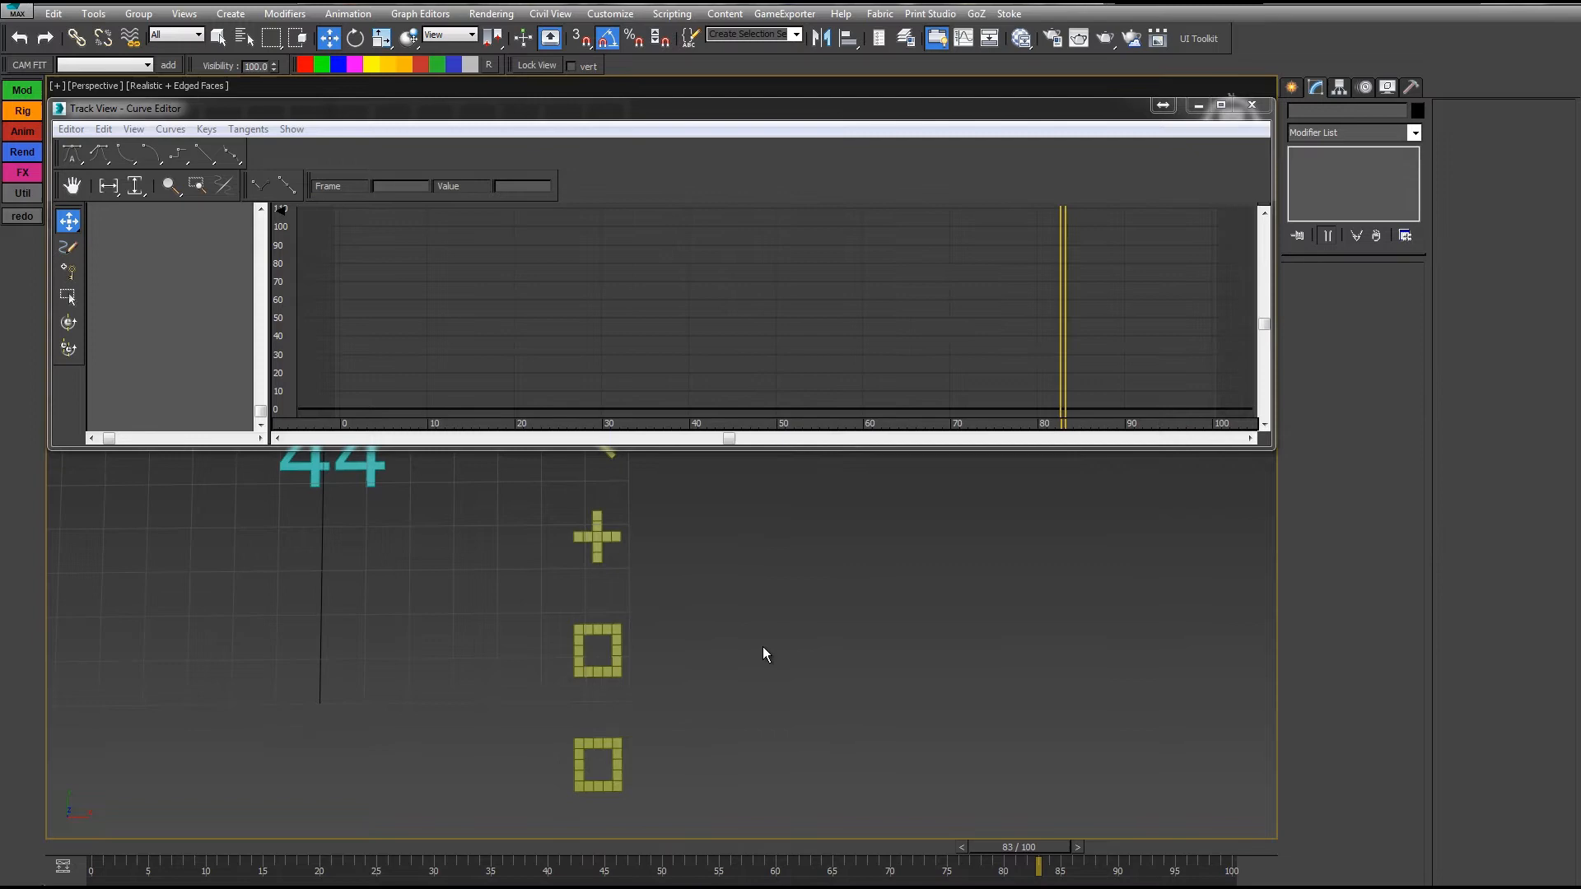
# Step: Convert mesh F to Editable Poly and cap the border of its inner hole to make a solid square
pyautogui.click(619, 741)
pyautogui.rightClick(618, 742)
pyautogui.moveTo(688, 835)
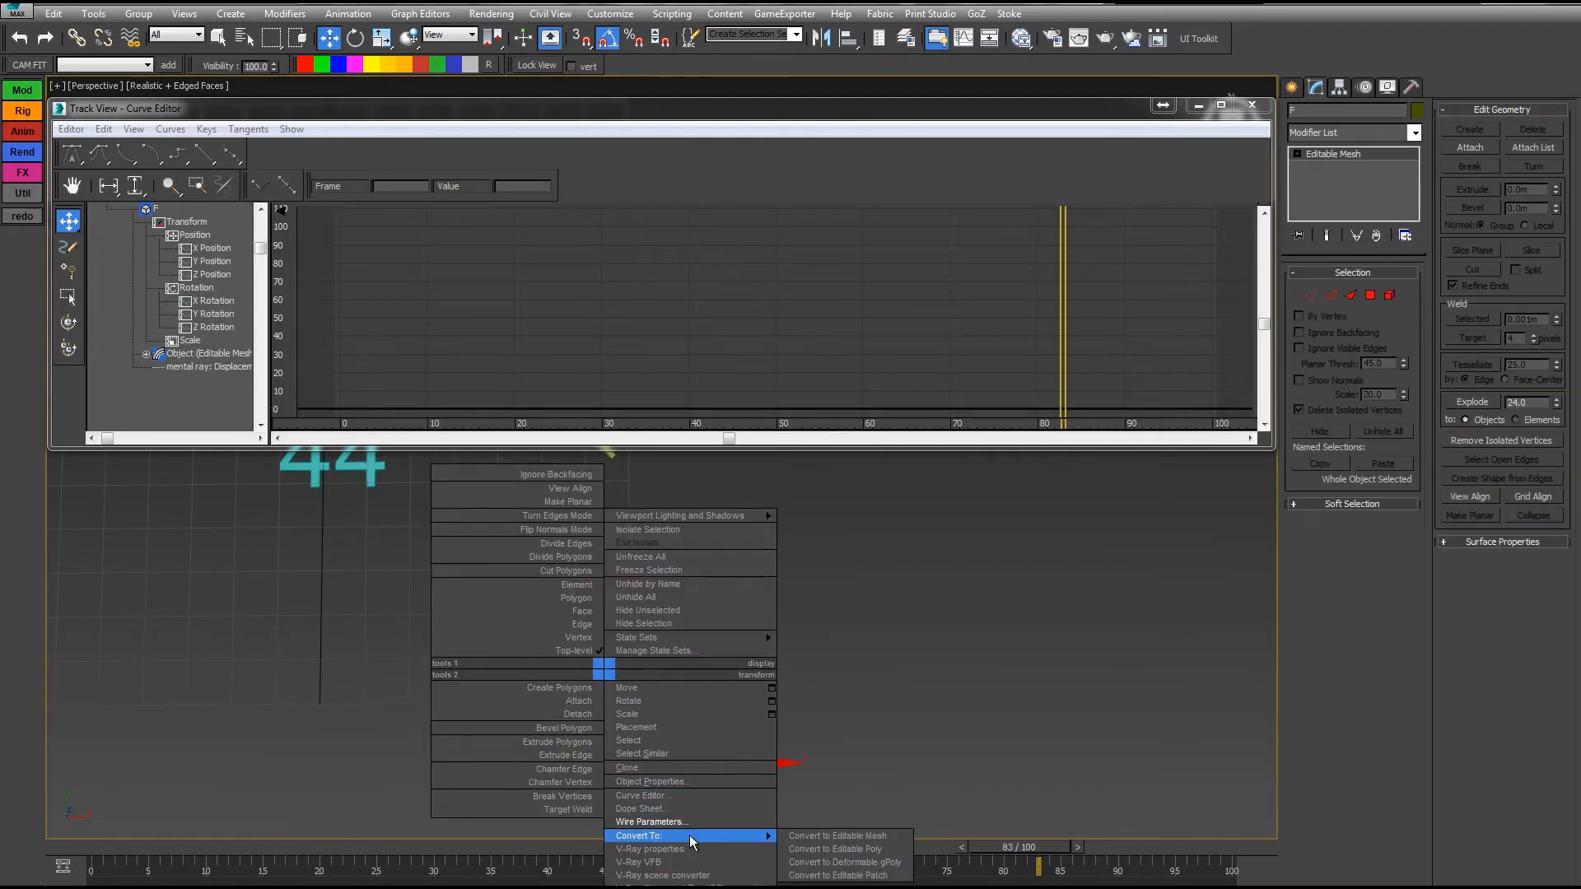
pyautogui.click(821, 849)
pyautogui.click(1351, 293)
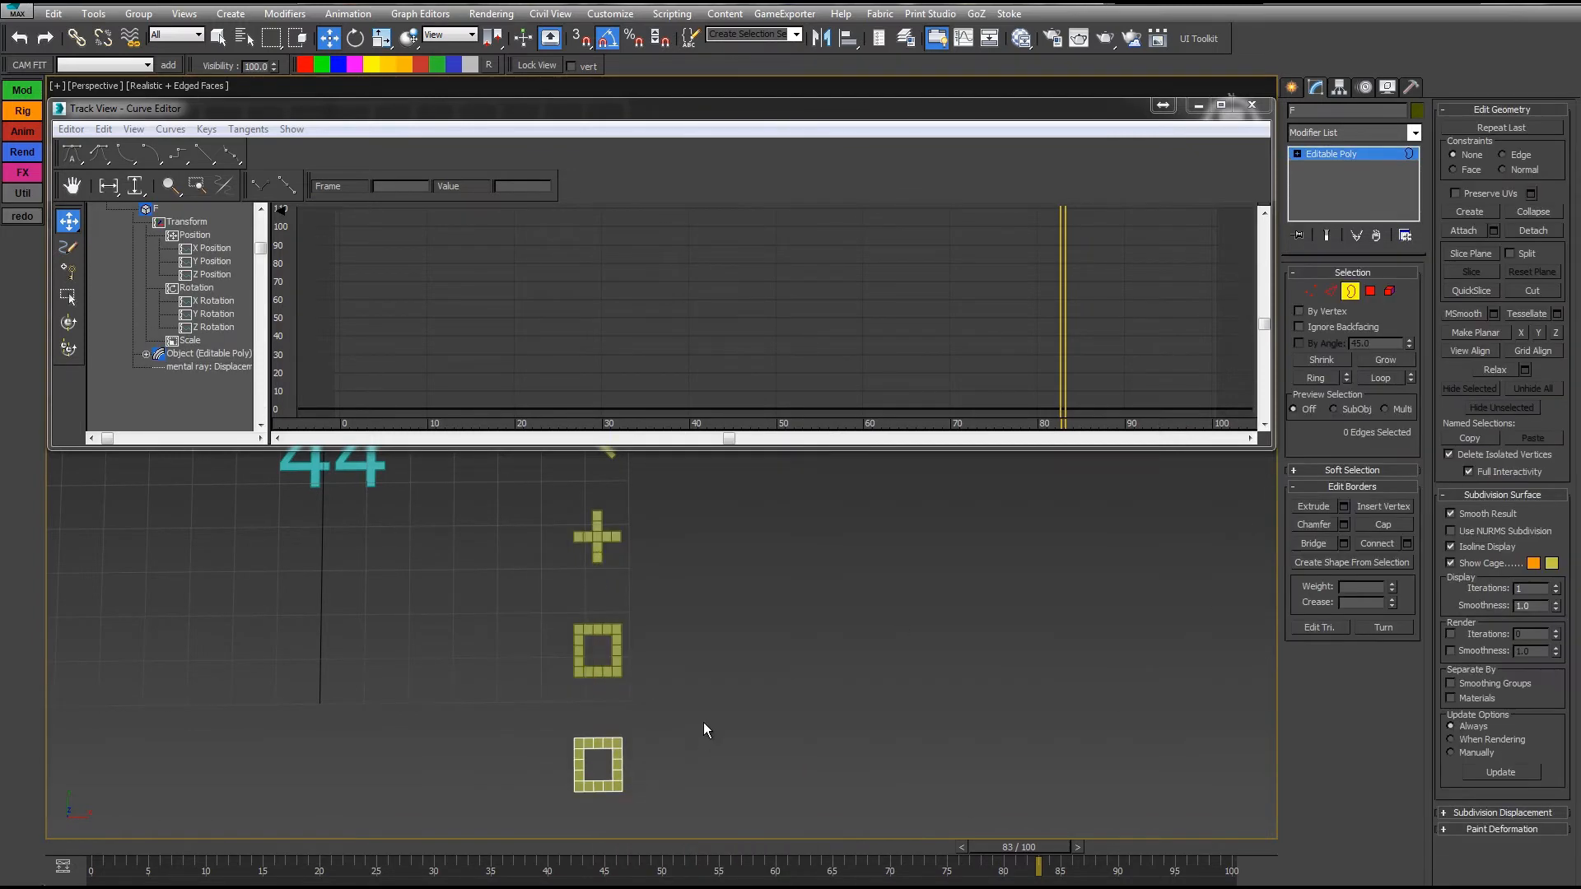
pyautogui.click(613, 747)
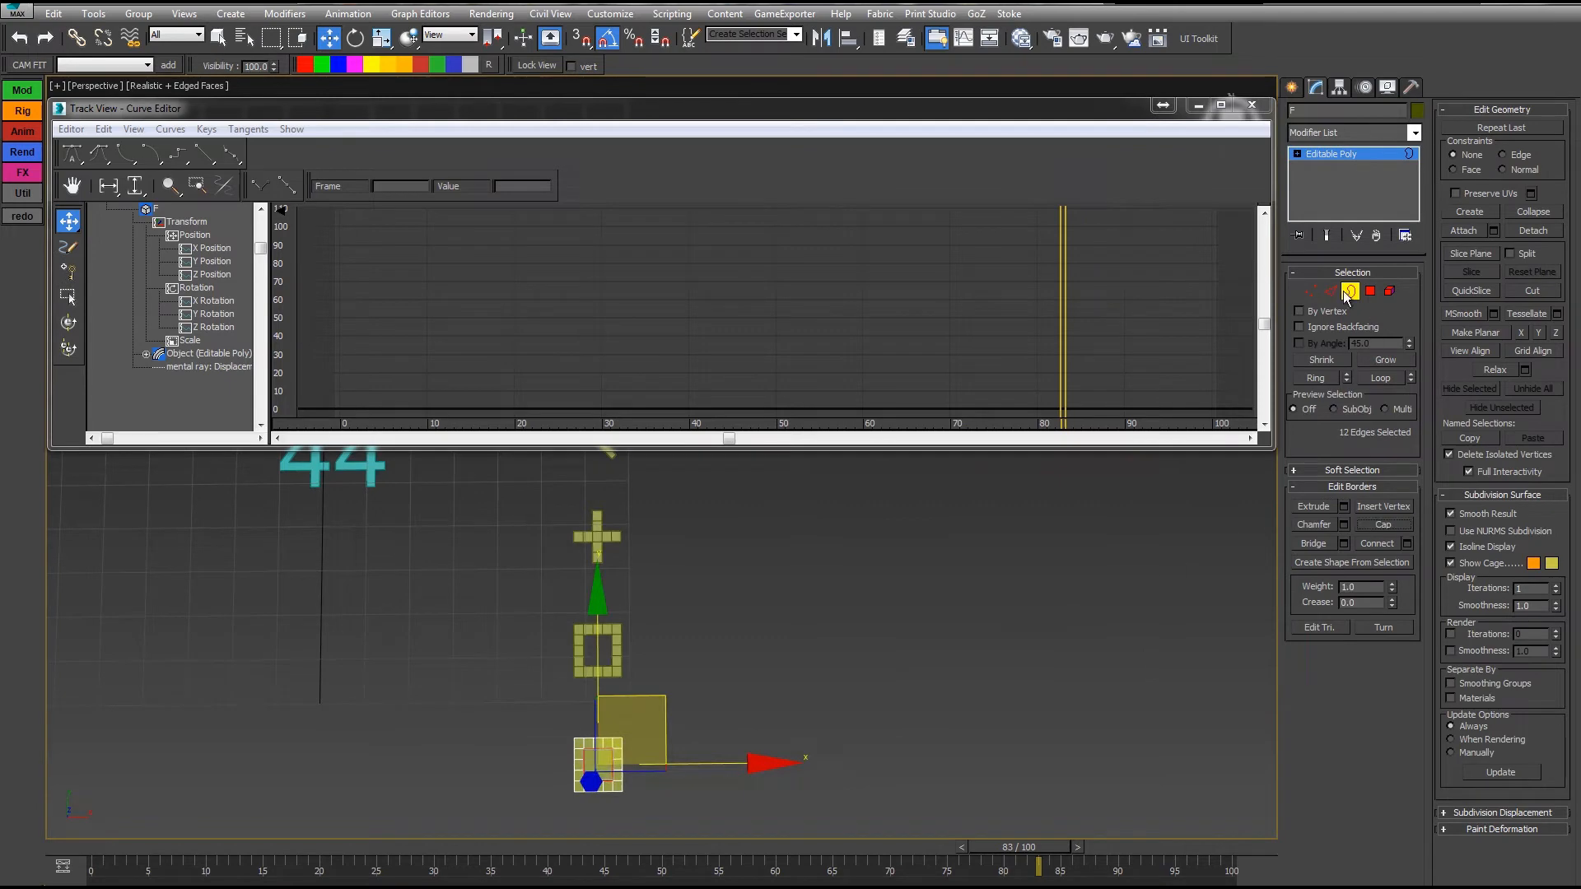
pyautogui.click(1351, 293)
# Step: Add mesh F to the Symbols object's Symbol Meshes list
pyautogui.moveTo(755, 683); pyautogui.dragTo(909, 699, button='middle')
pyautogui.scroll(-4, 906, 693)
pyautogui.moveTo(764, 587); pyautogui.dragTo(764, 598, button='middle')
pyautogui.click(724, 568)
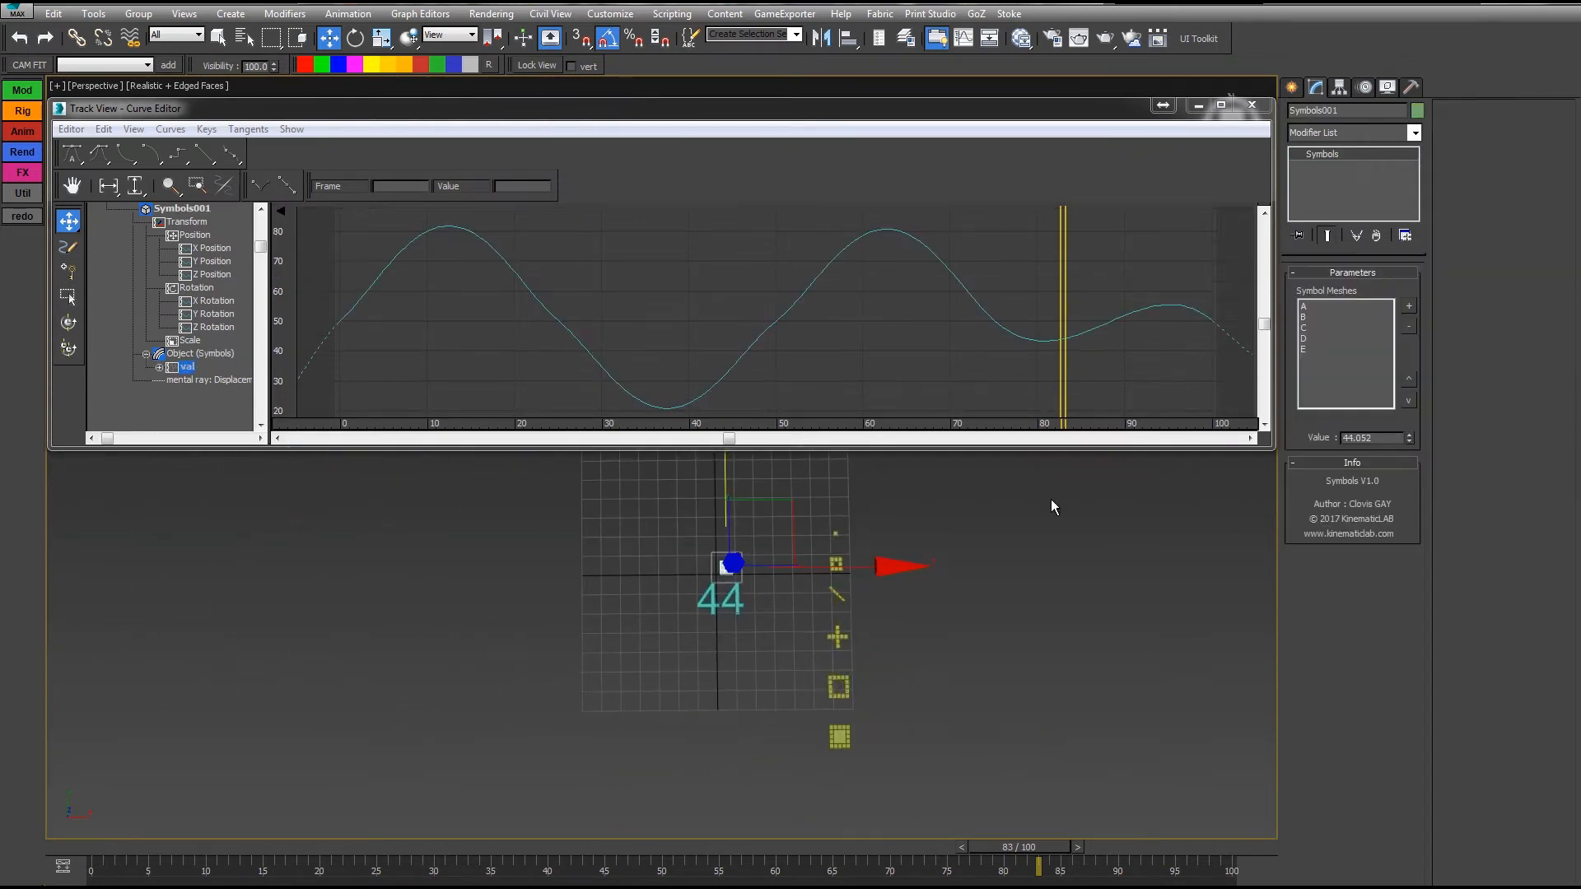
pyautogui.click(1409, 306)
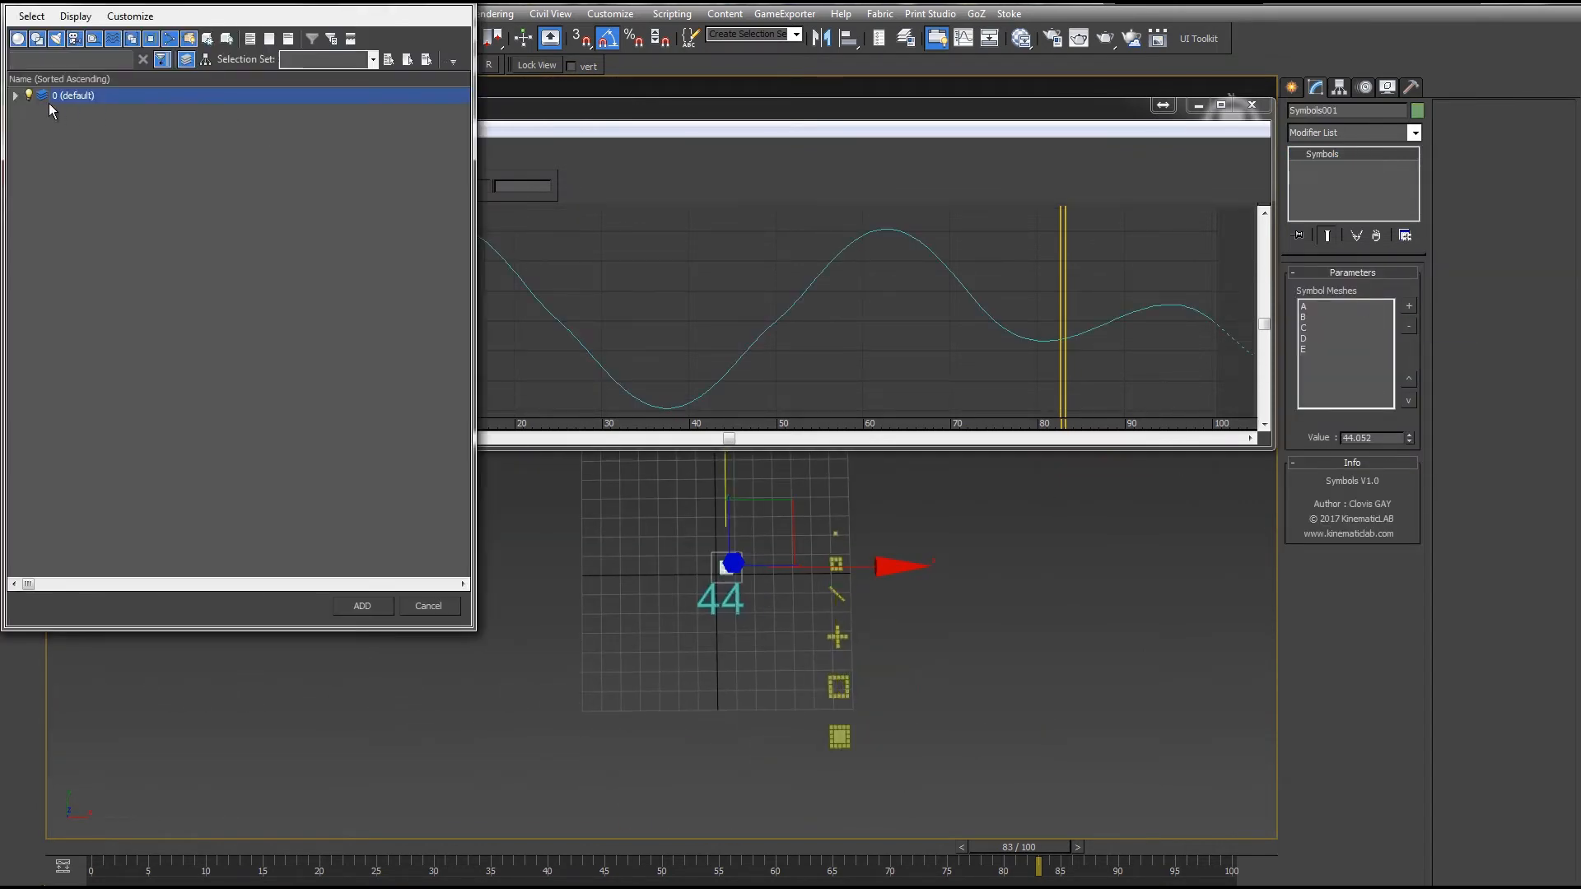
pyautogui.click(15, 96)
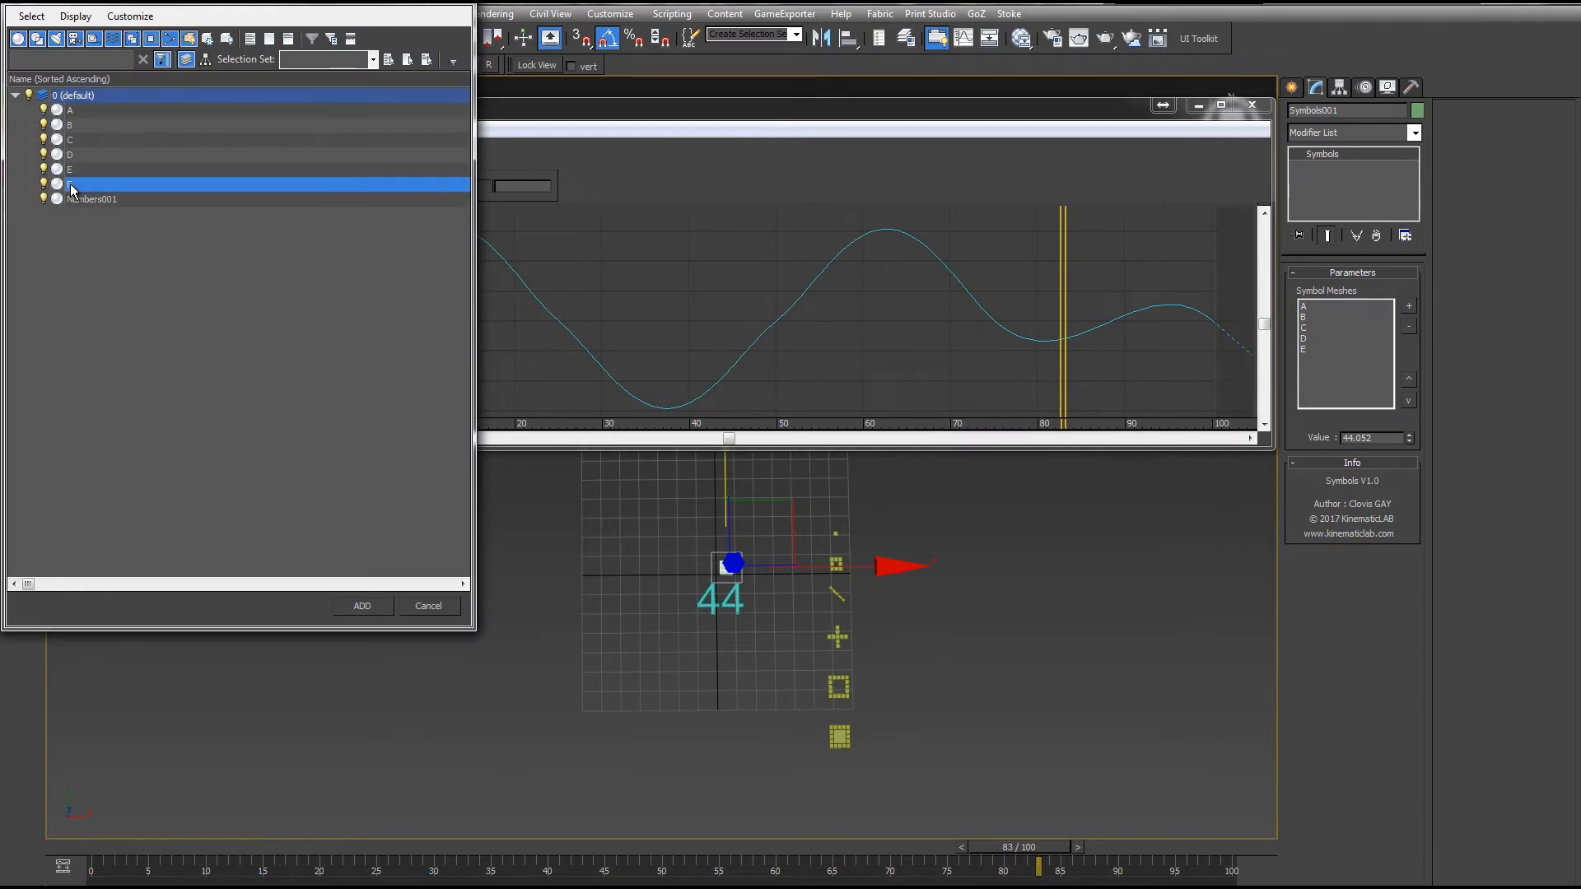
pyautogui.doubleClick(71, 184)
# Step: Scrub the timeline to frame 6 and raise the Strength of the Symbols val Noise controller to 132
pyautogui.scroll(4, 751, 623)
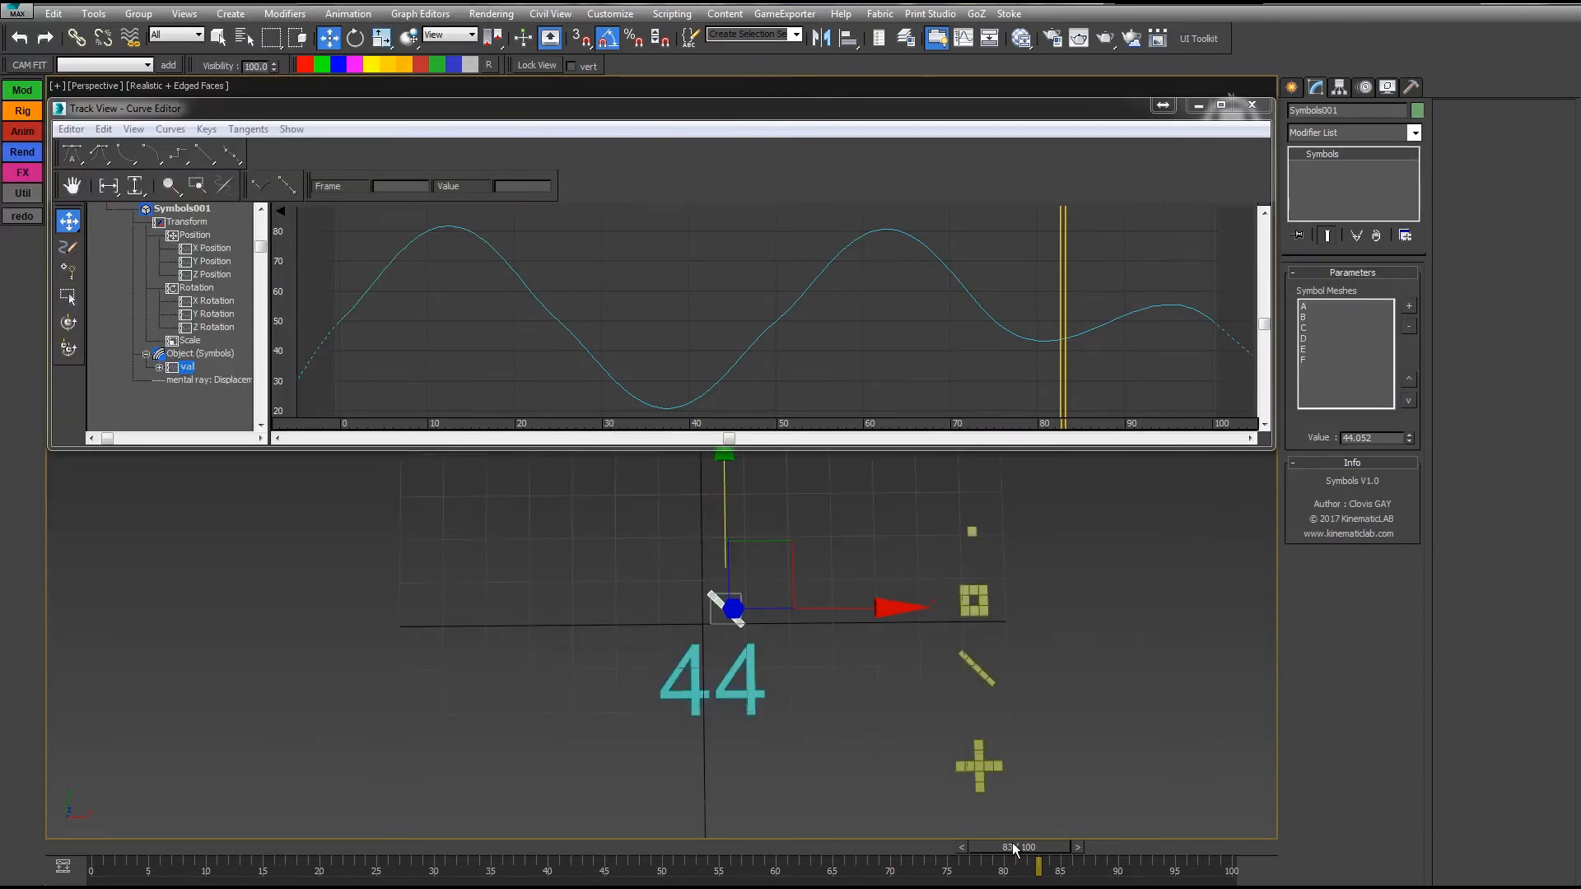
pyautogui.moveTo(1015, 848); pyautogui.dragTo(161, 349)
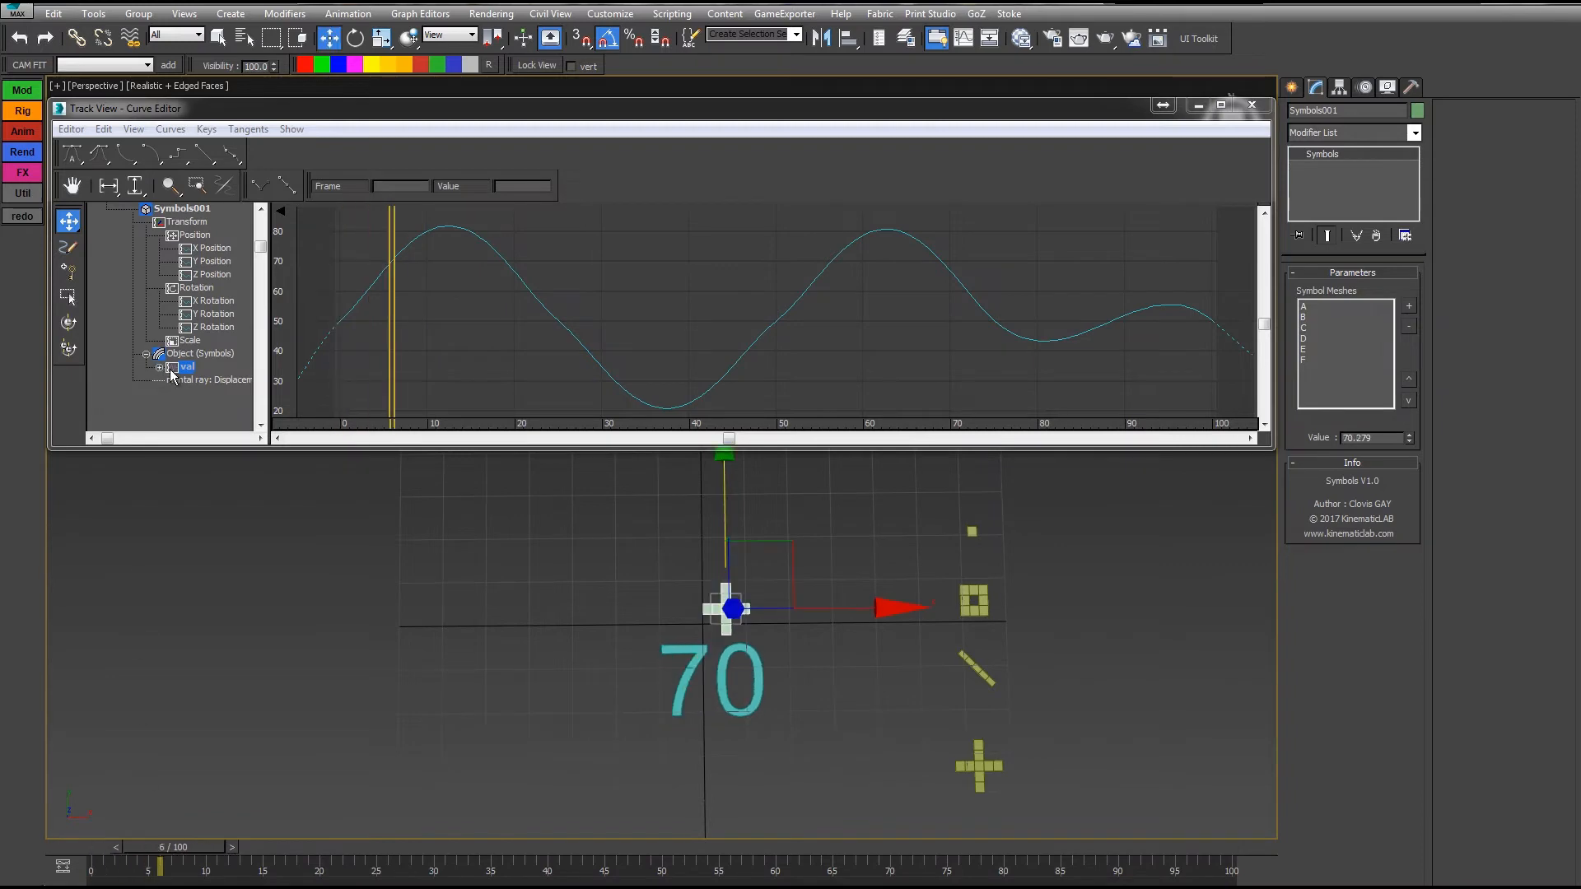
pyautogui.doubleClick(183, 369)
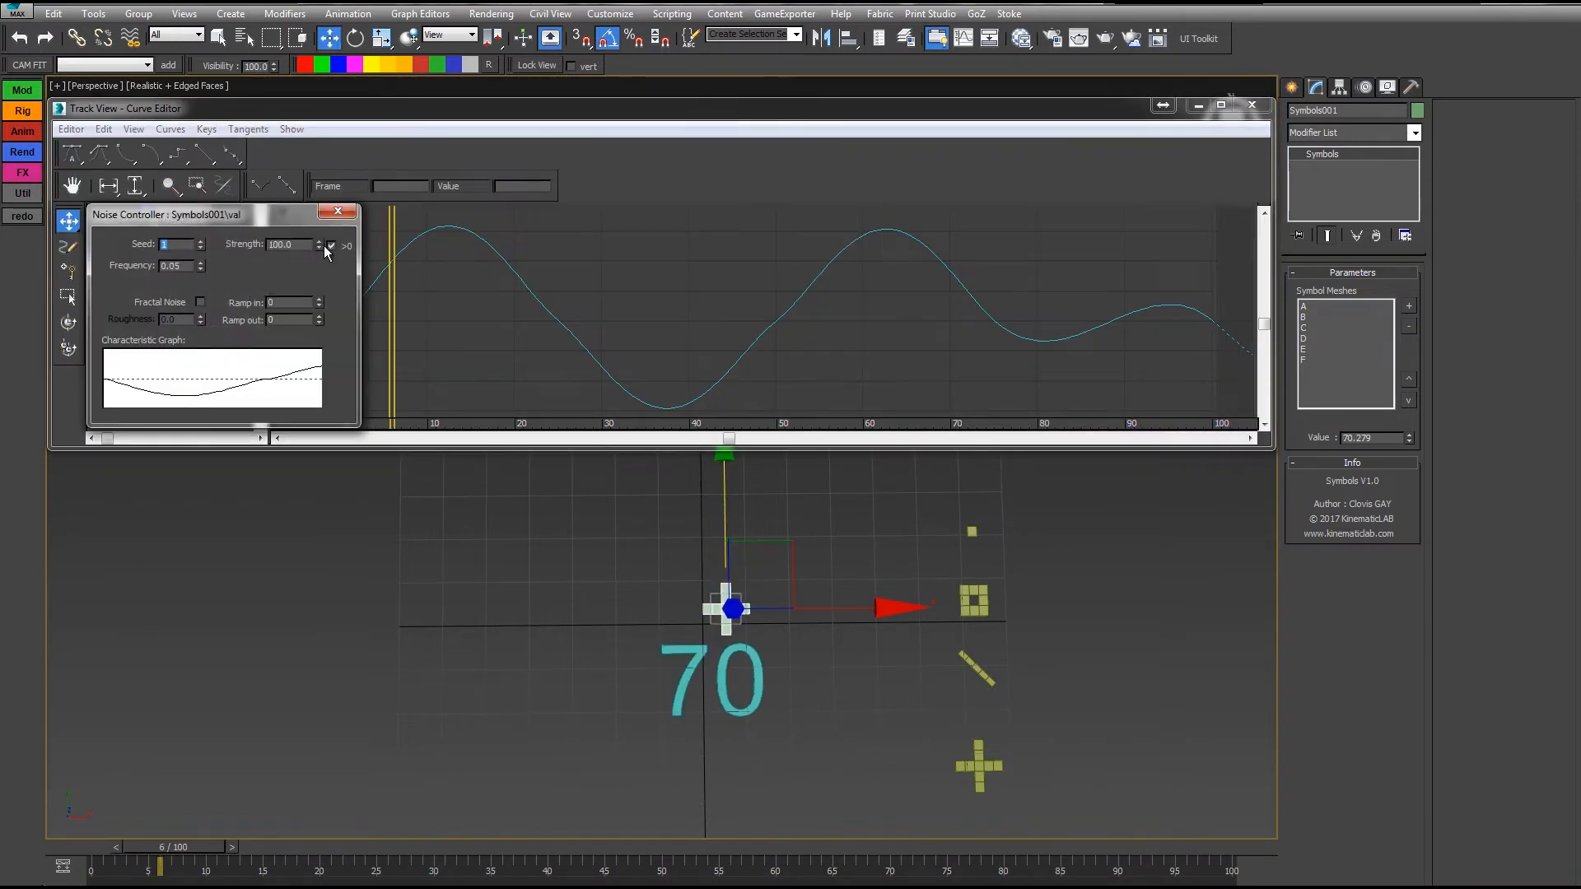
pyautogui.moveTo(318, 245); pyautogui.dragTo(319, 3)
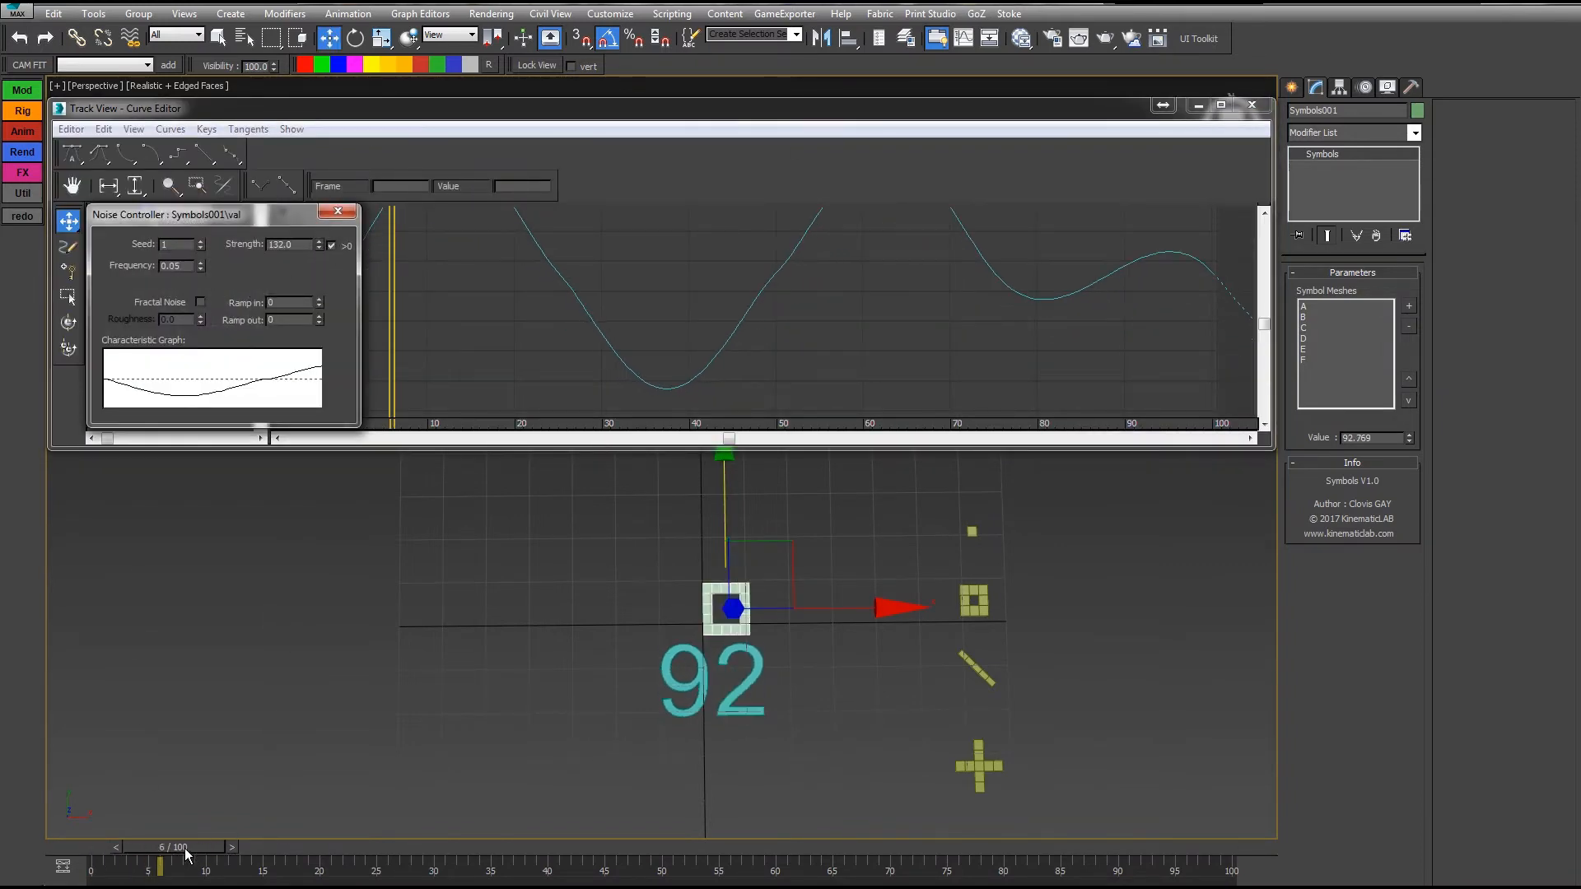
# Step: Scrub the timeline back to frame 0 and check the Symbols object against its source meshes
pyautogui.moveTo(187, 855)
pyautogui.mouseDown()
pyautogui.moveTo(152, 849)
pyautogui.moveTo(306, 840)
pyautogui.moveTo(200, 822)
pyautogui.moveTo(547, 820)
pyautogui.moveTo(1227, 853)
pyautogui.moveTo(119, 848)
pyautogui.mouseUp()
pyautogui.press('w')
pyautogui.moveTo(865, 638); pyautogui.dragTo(630, 572, button='middle')
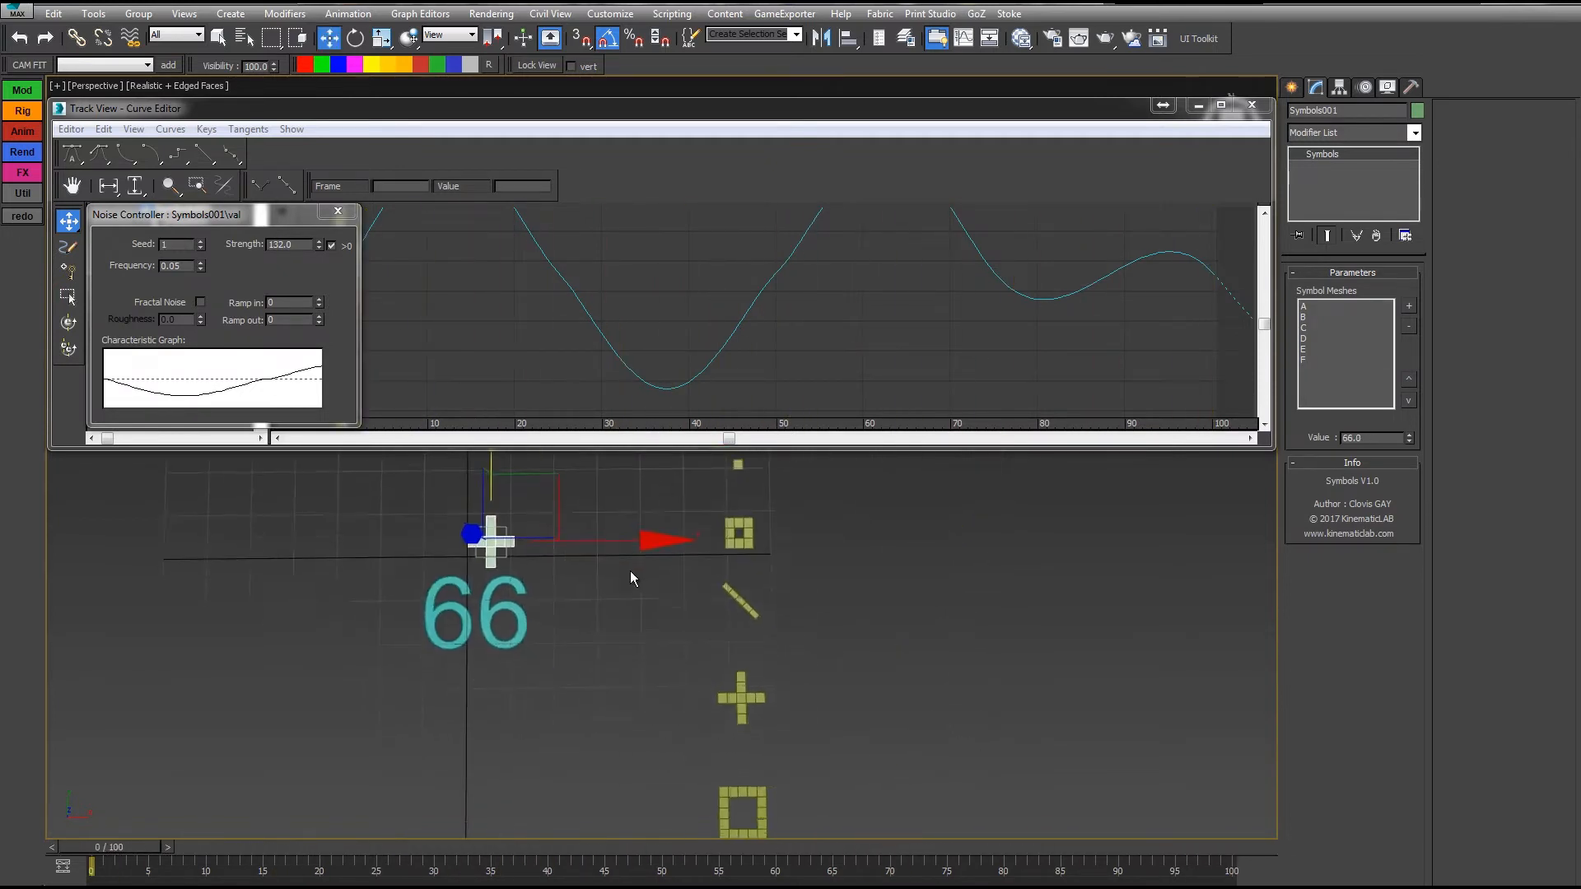
pyautogui.scroll(-3, 631, 572)
pyautogui.moveTo(815, 692); pyautogui.dragTo(850, 553, button='middle')
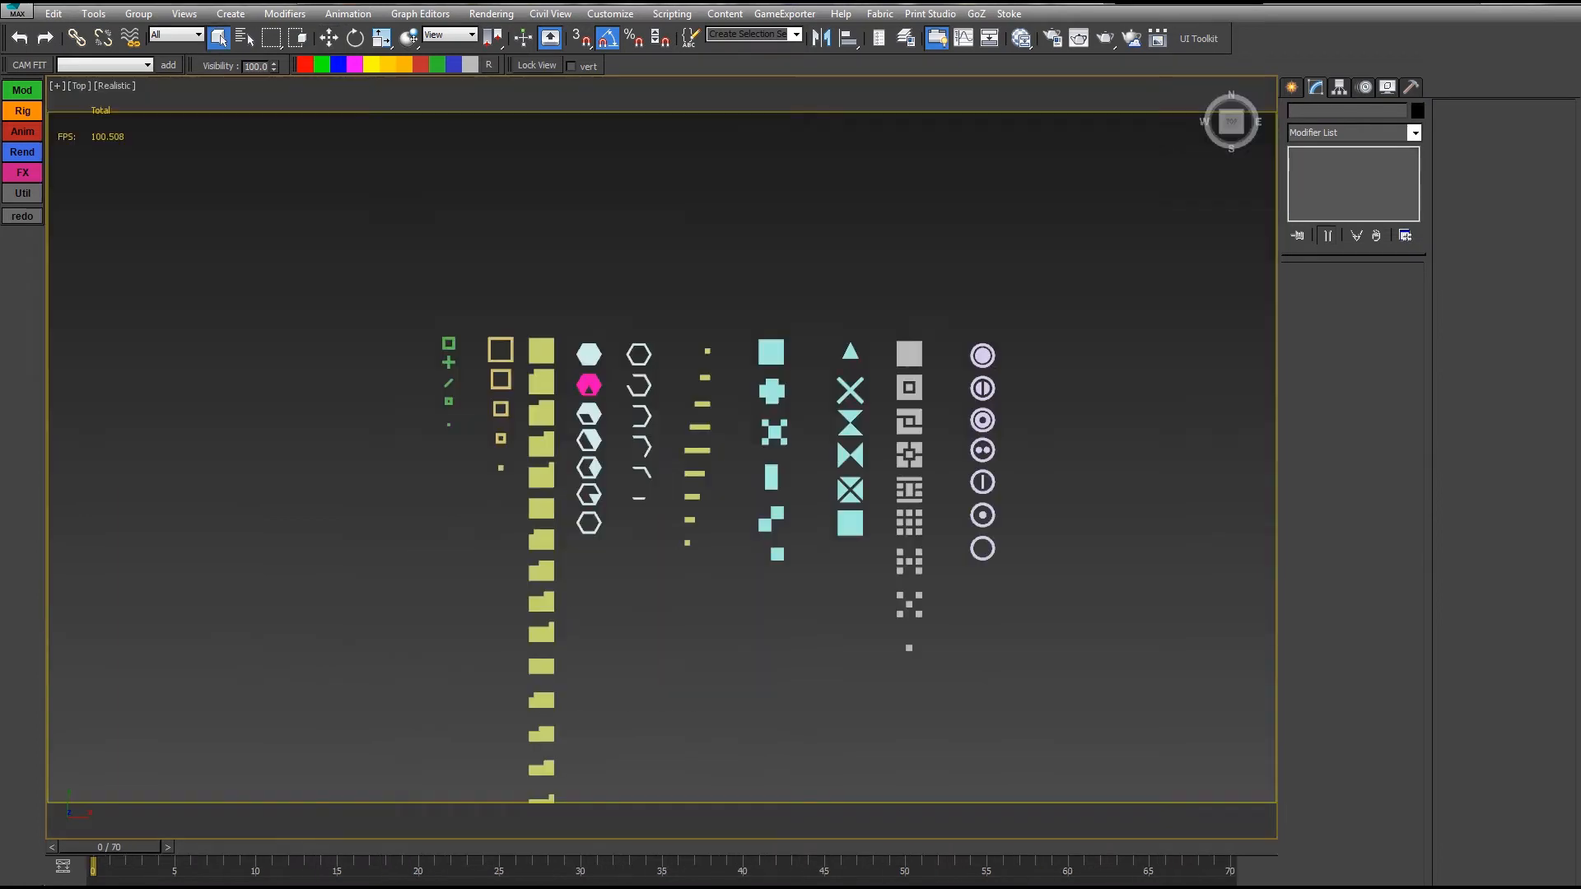
# Step: Examine the columns of prepared symbol meshes in the Top view, including the long yellow column
pyautogui.moveTo(654, 386); pyautogui.dragTo(610, 397, button='middle')
pyautogui.scroll(2, 660, 349)
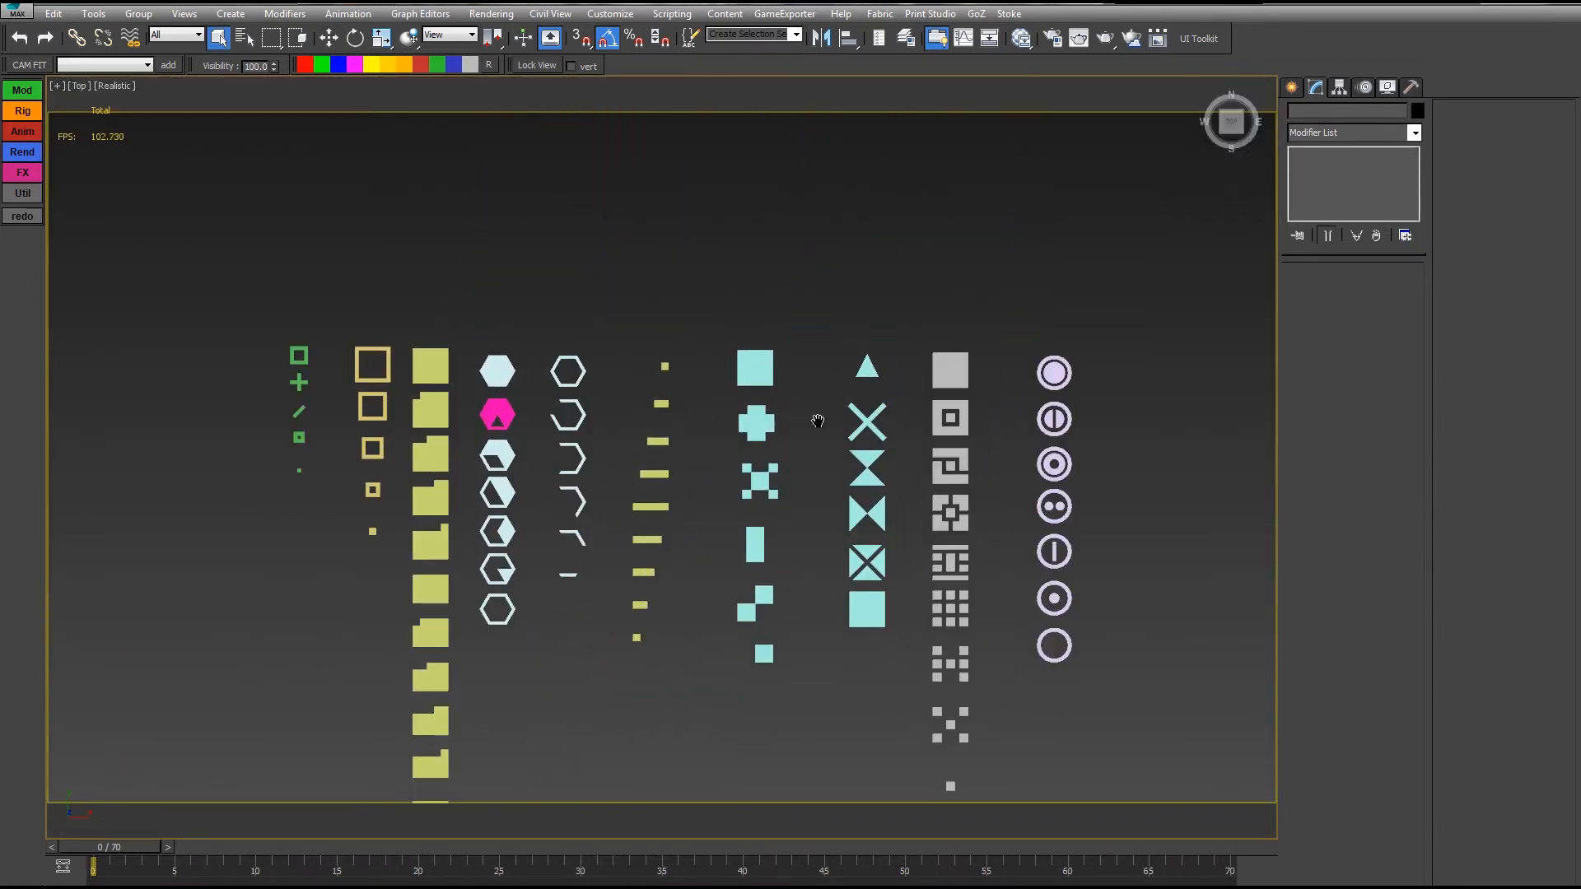
pyautogui.moveTo(817, 419); pyautogui.dragTo(821, 349, button='middle')
pyautogui.moveTo(904, 418); pyautogui.dragTo(871, 438, button='middle')
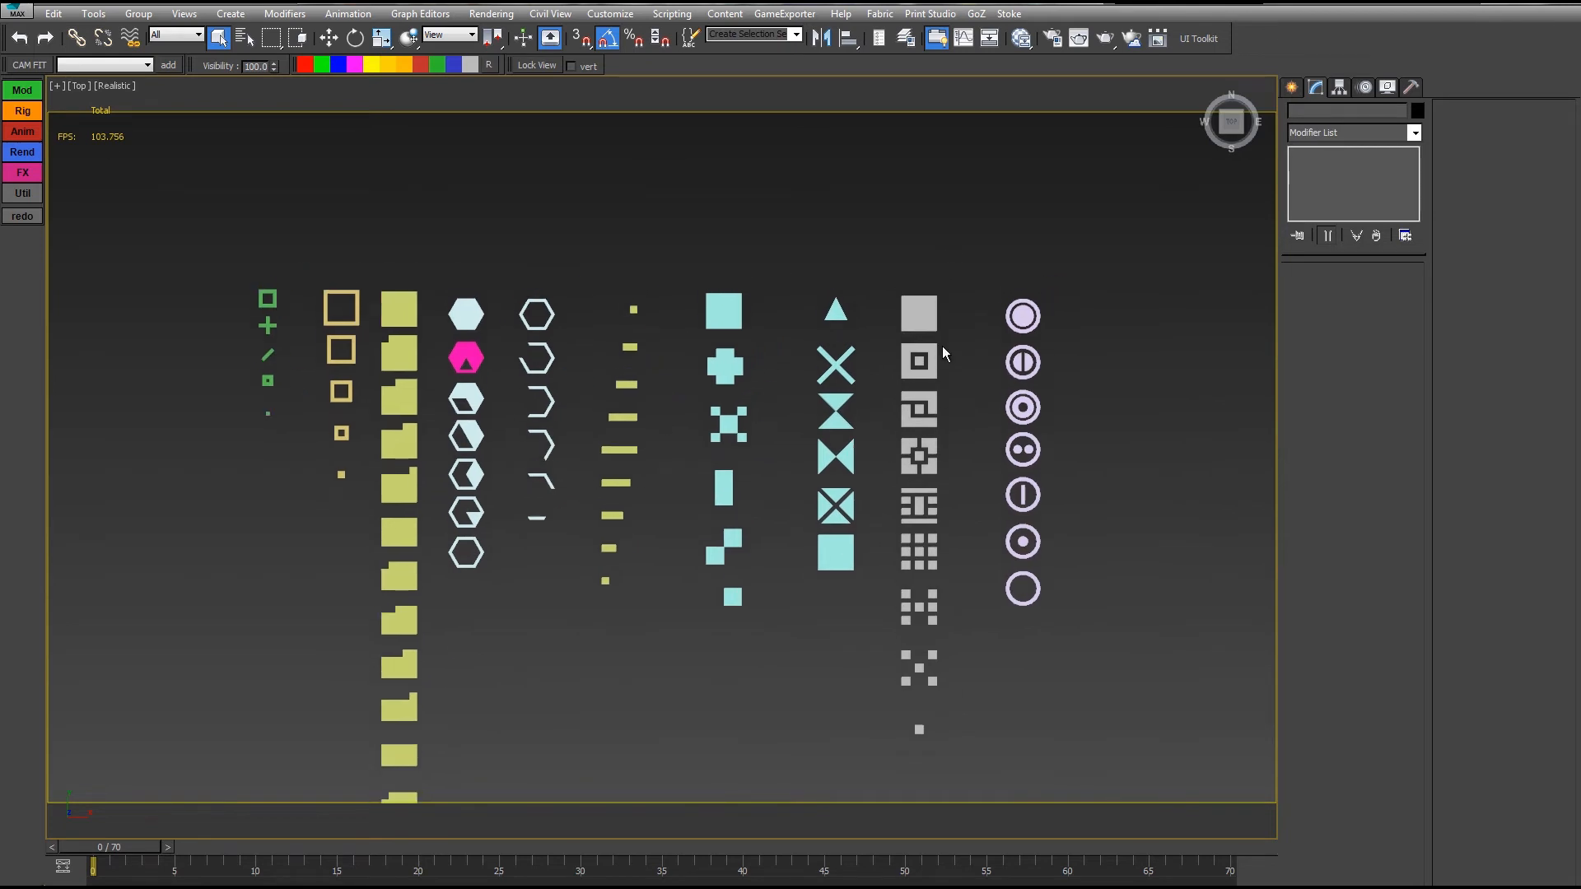
pyautogui.moveTo(570, 298); pyautogui.dragTo(795, 273, button='middle')
pyautogui.moveTo(698, 486); pyautogui.dragTo(706, 295, button='middle')
pyautogui.scroll(-3, 709, 313)
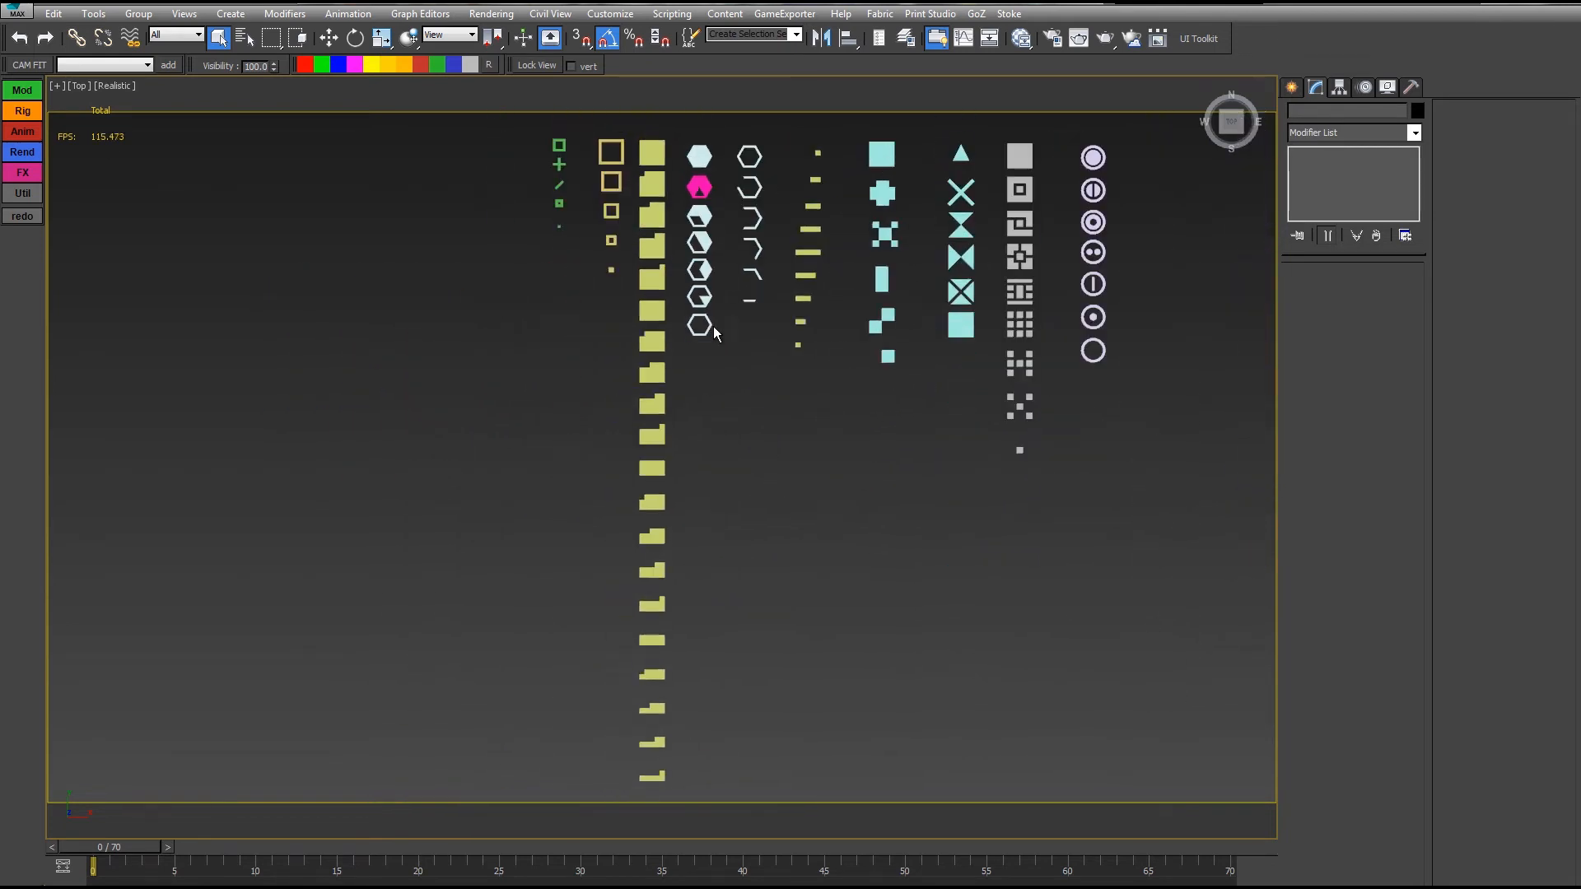
pyautogui.moveTo(740, 387); pyautogui.dragTo(749, 438, button='middle')
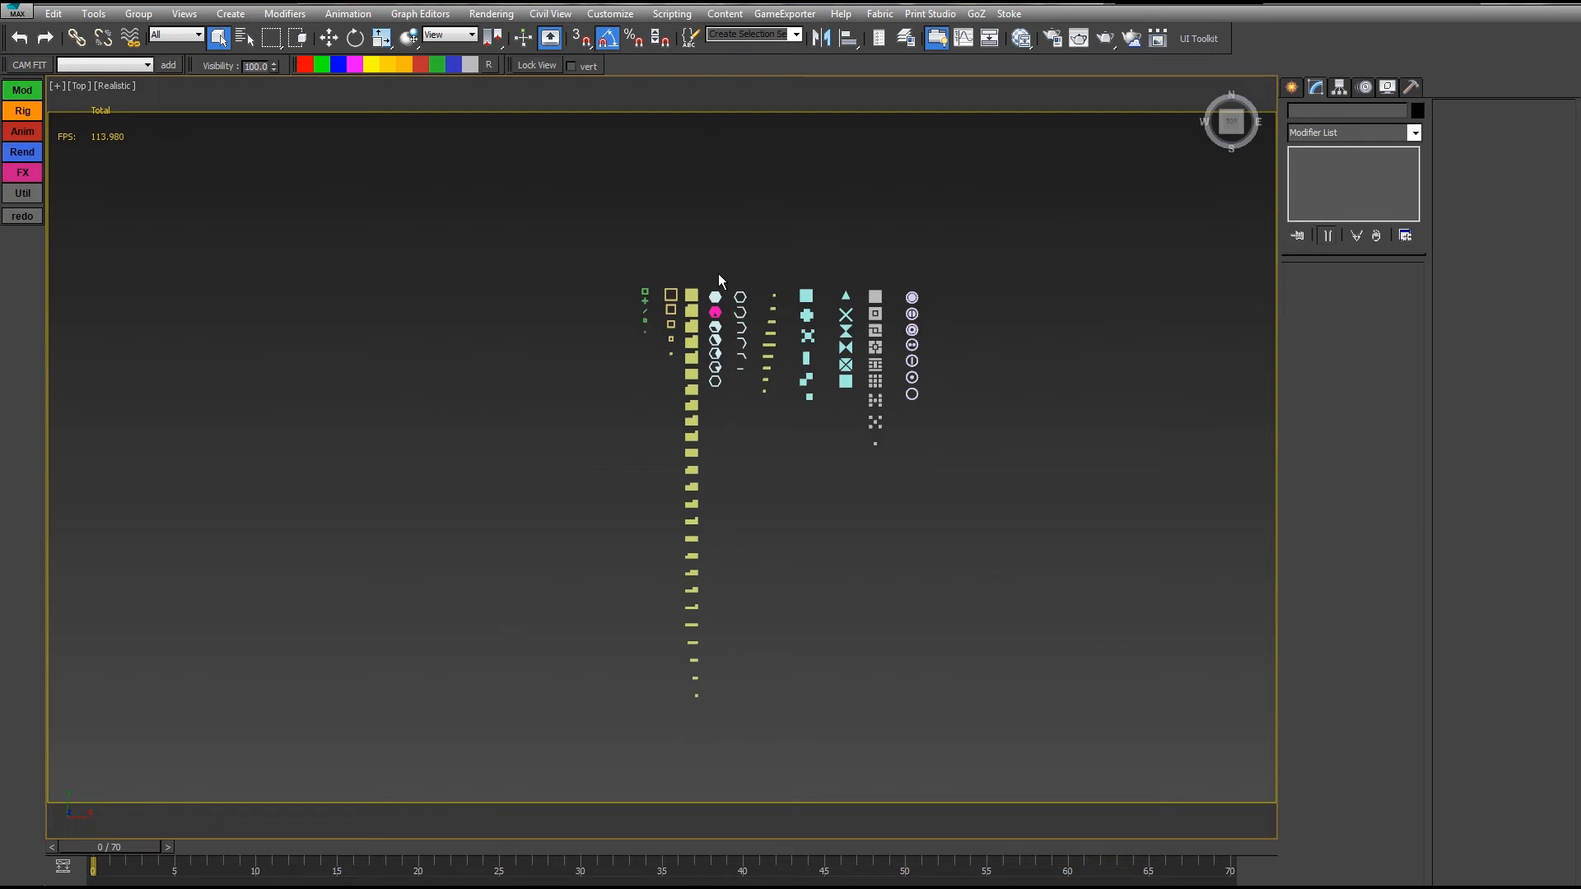
pyautogui.moveTo(743, 338); pyautogui.dragTo(823, 447, button='middle')
pyautogui.scroll(3, 823, 447)
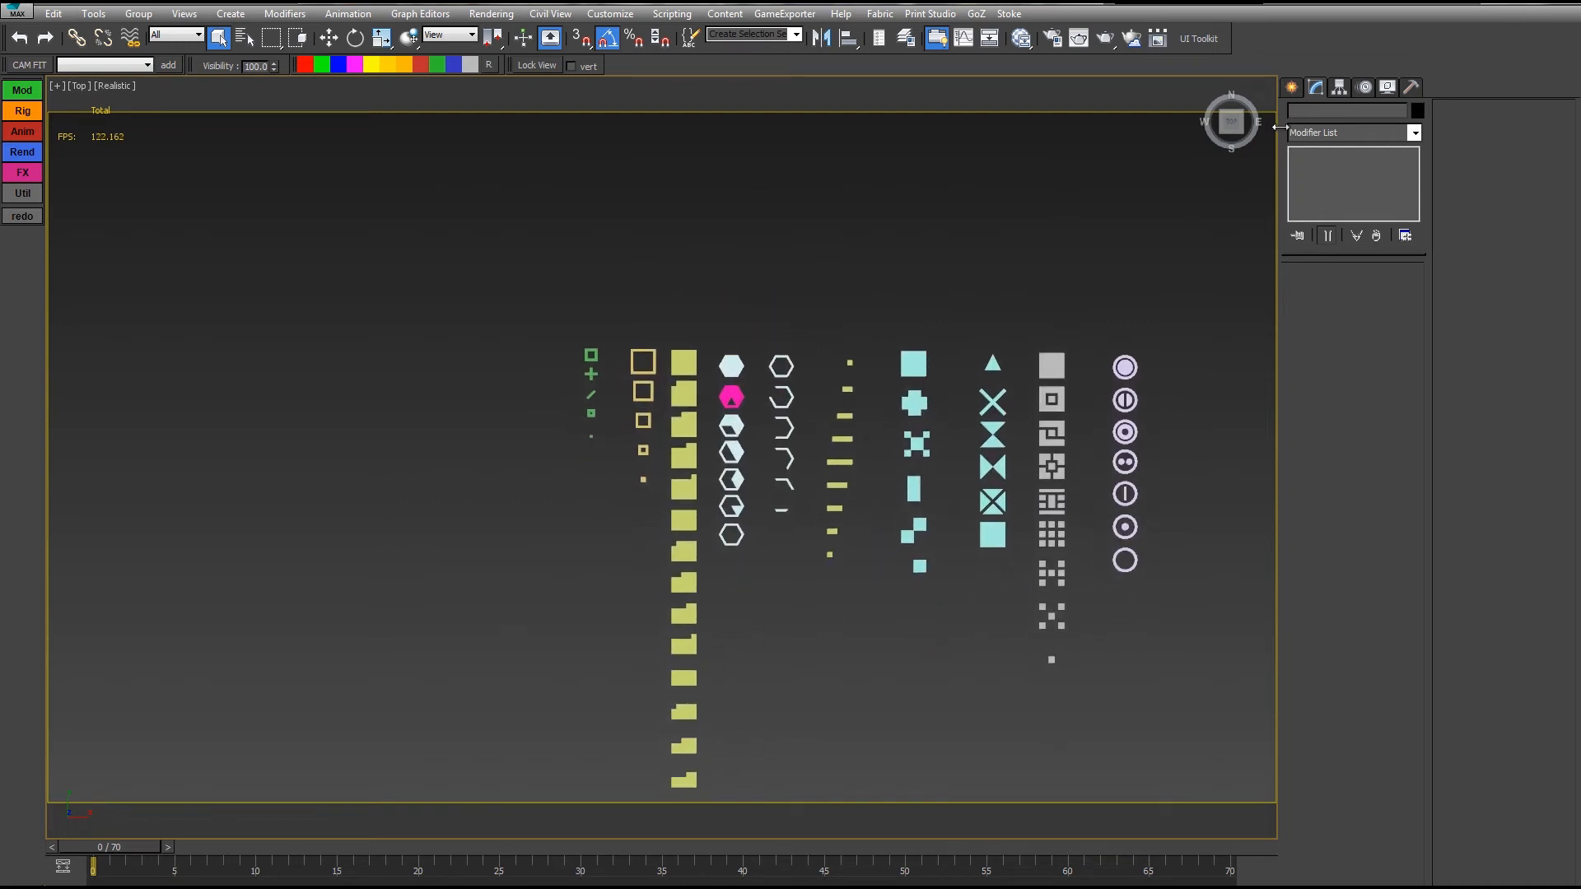
# Step: Create a Symbols object from the UI Toolkit's Others category in the empty area beside the green symbol column
pyautogui.click(1290, 88)
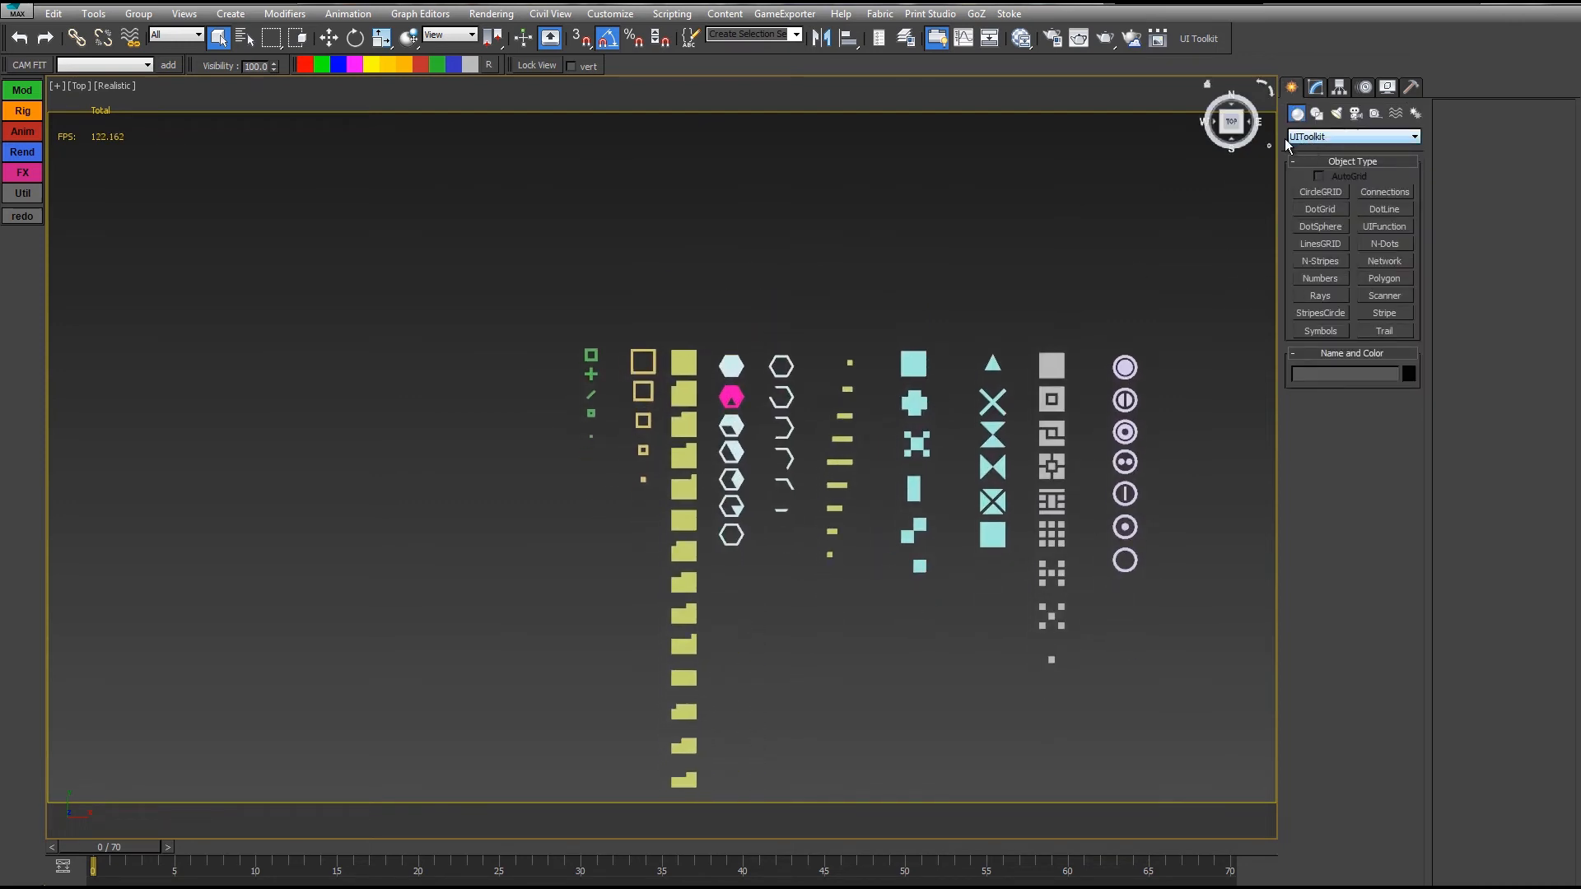
pyautogui.click(1201, 40)
pyautogui.click(738, 390)
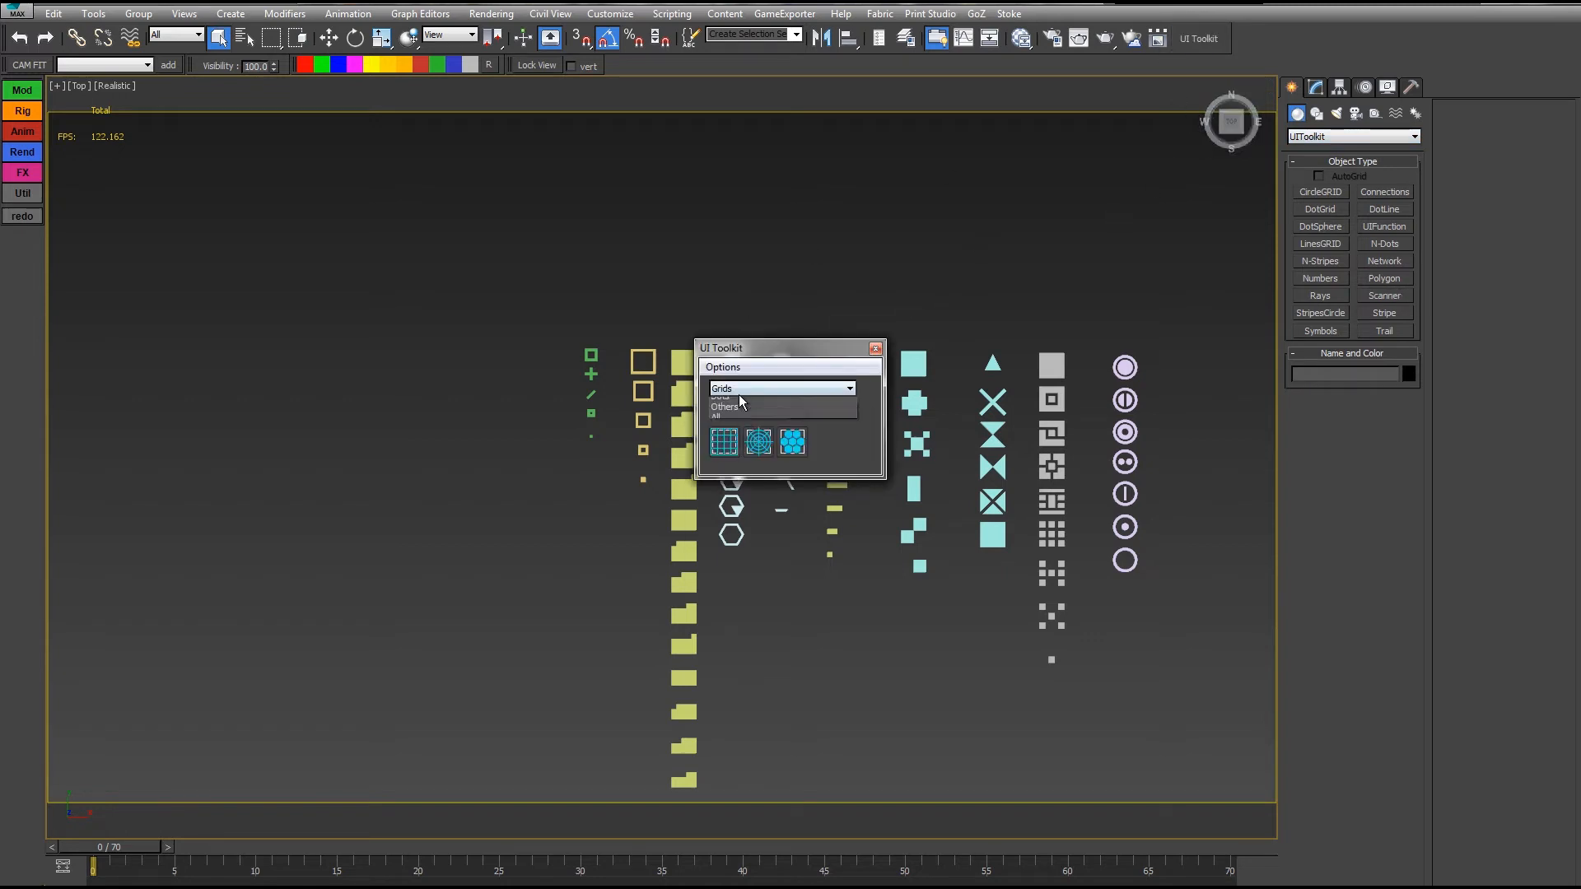
pyautogui.click(735, 431)
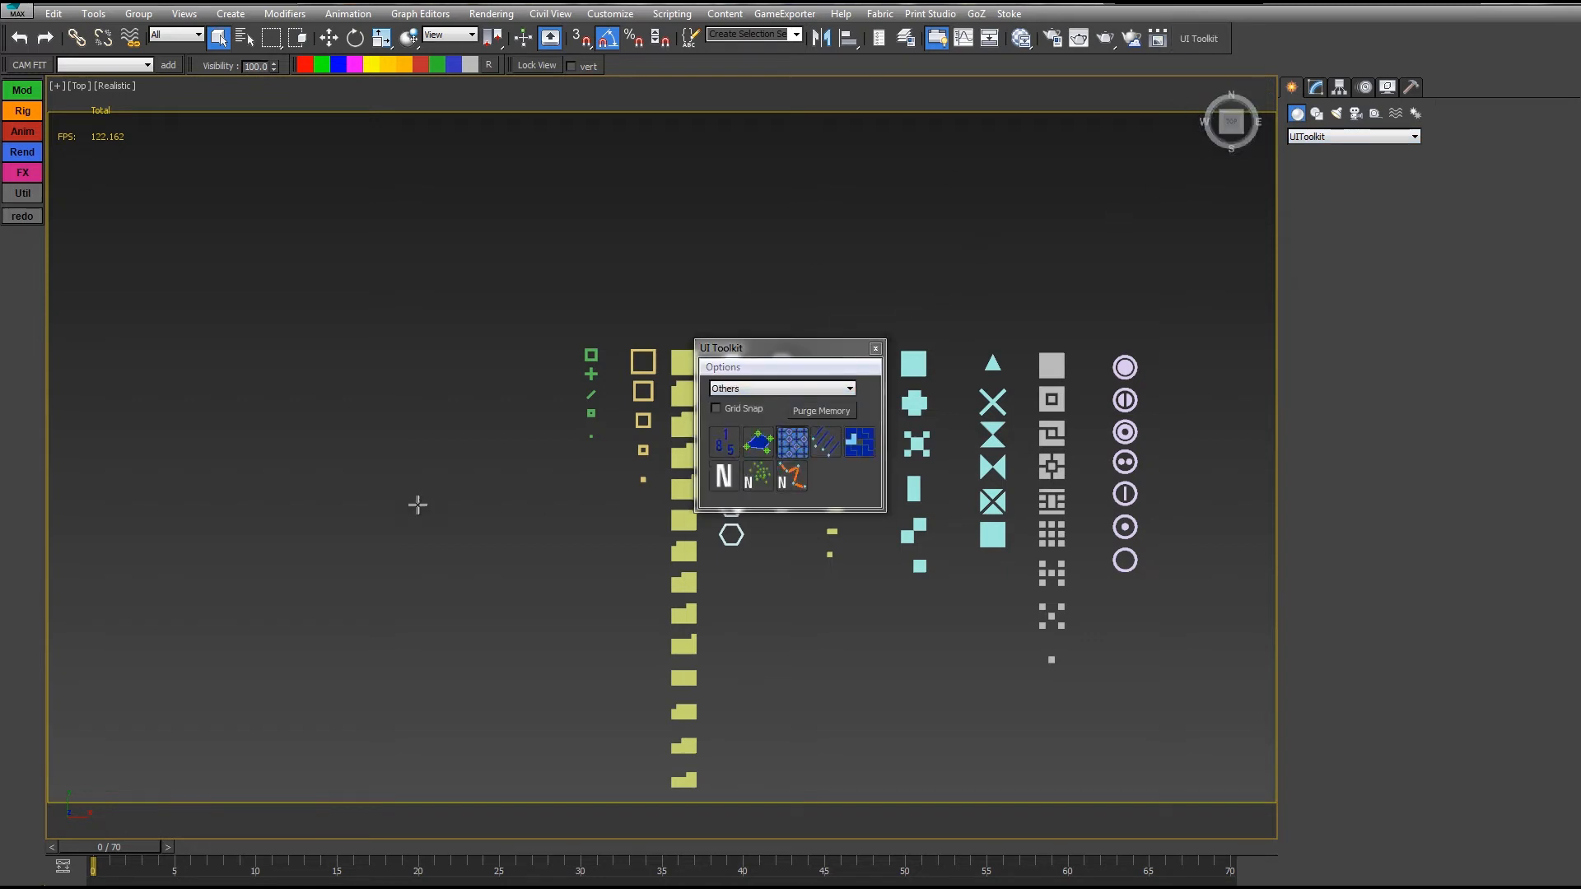
pyautogui.click(333, 478)
pyautogui.click(874, 349)
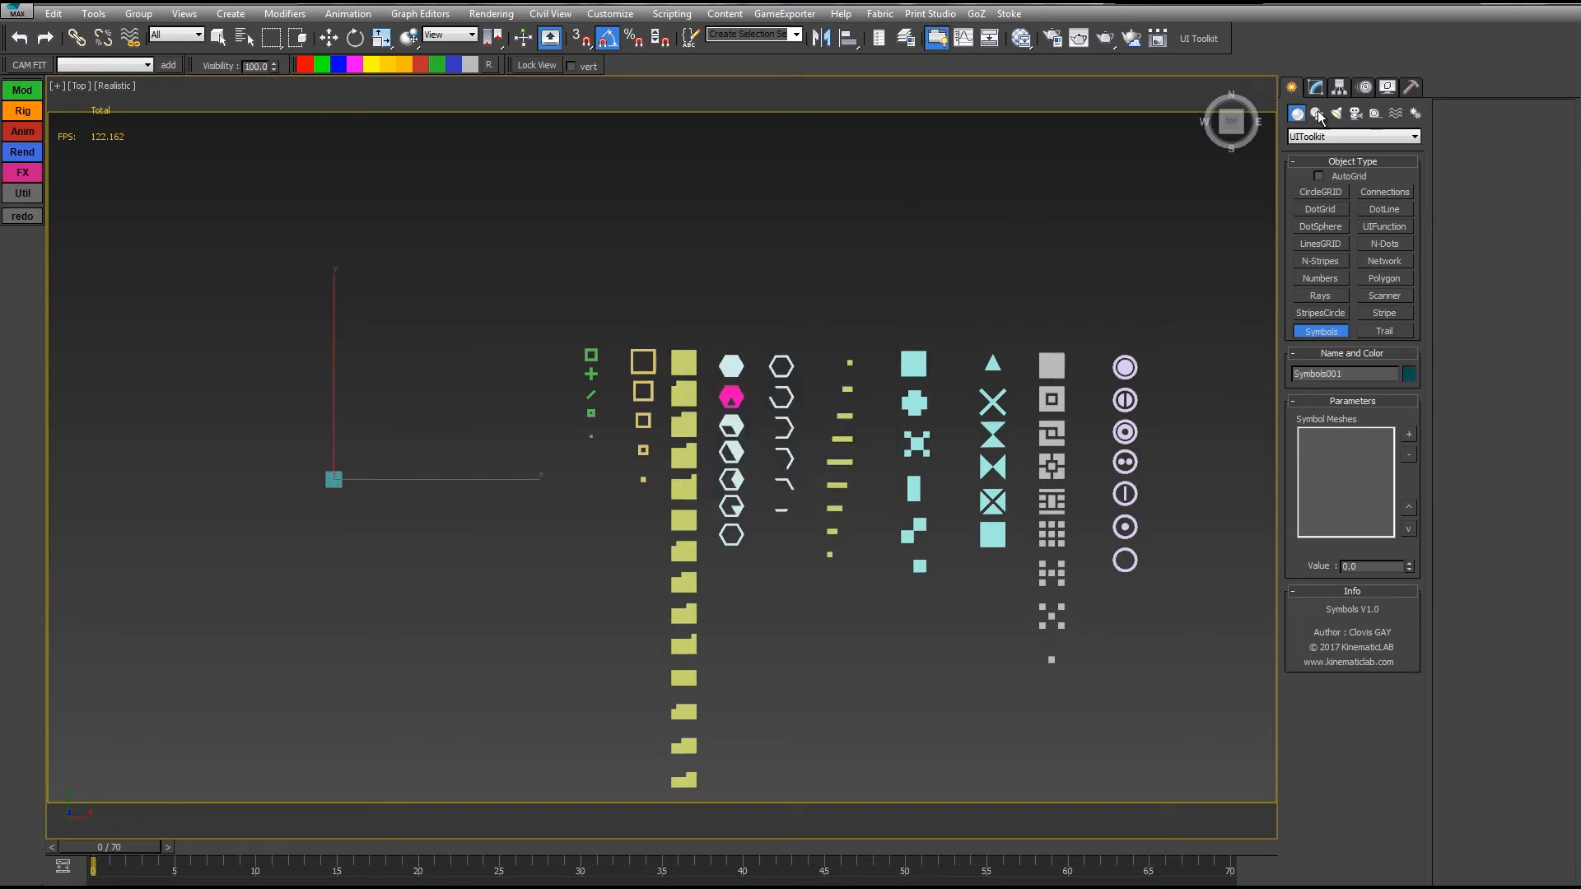
# Step: Add meshes Symbol_01 through Symbol_25 from layer C to the new object's Symbol Meshes list
pyautogui.click(1314, 87)
pyautogui.moveTo(792, 242); pyautogui.dragTo(752, 219, button='middle')
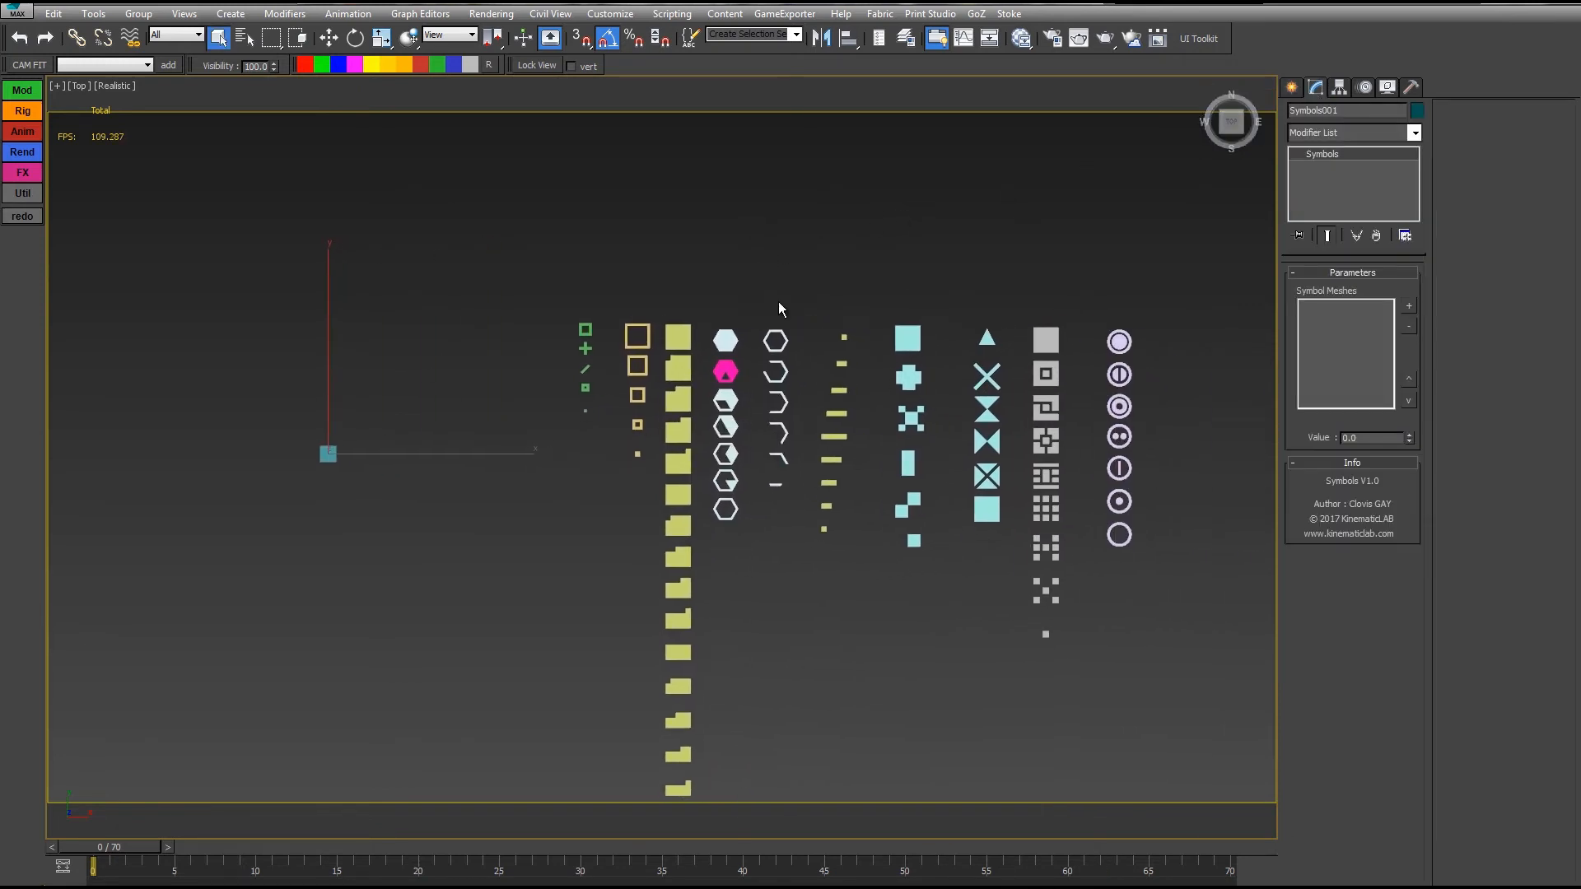
pyautogui.click(1409, 307)
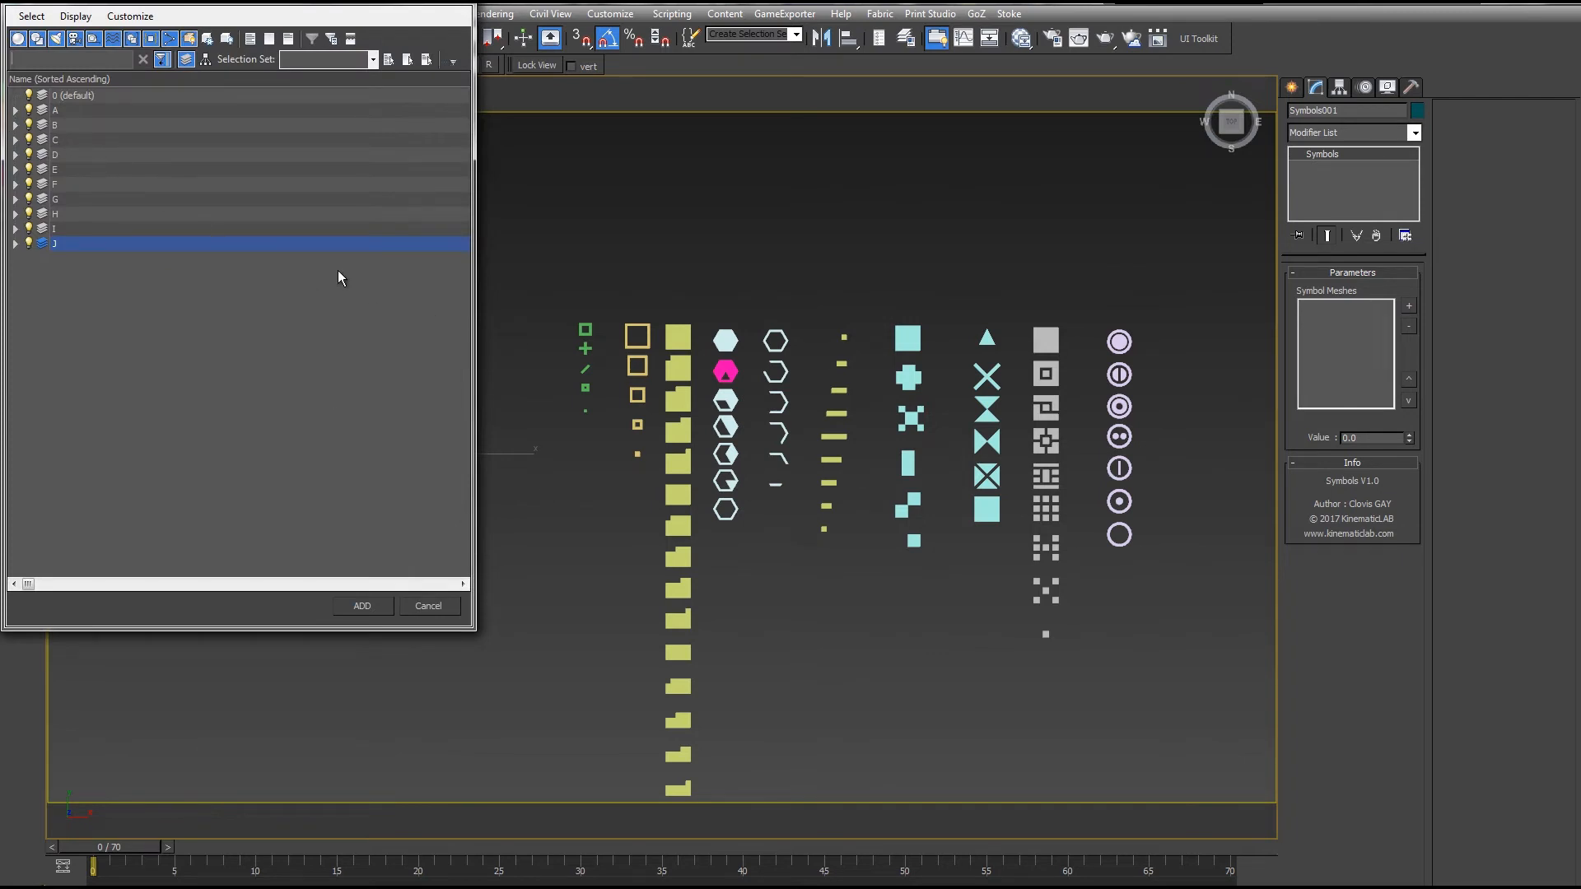
pyautogui.click(15, 125)
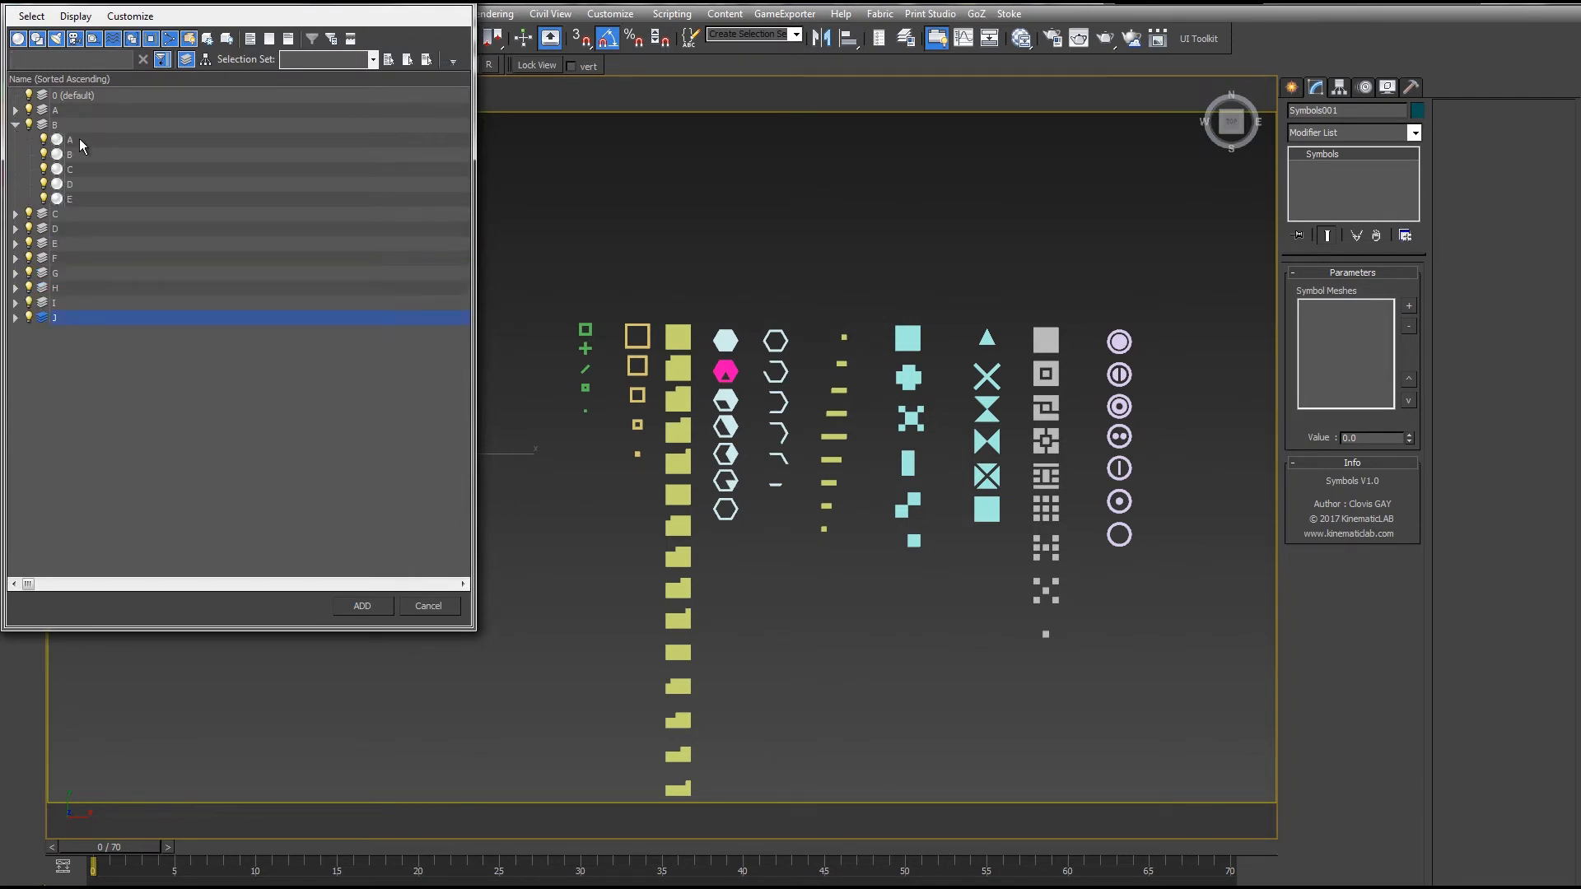
pyautogui.click(14, 125)
pyautogui.click(15, 140)
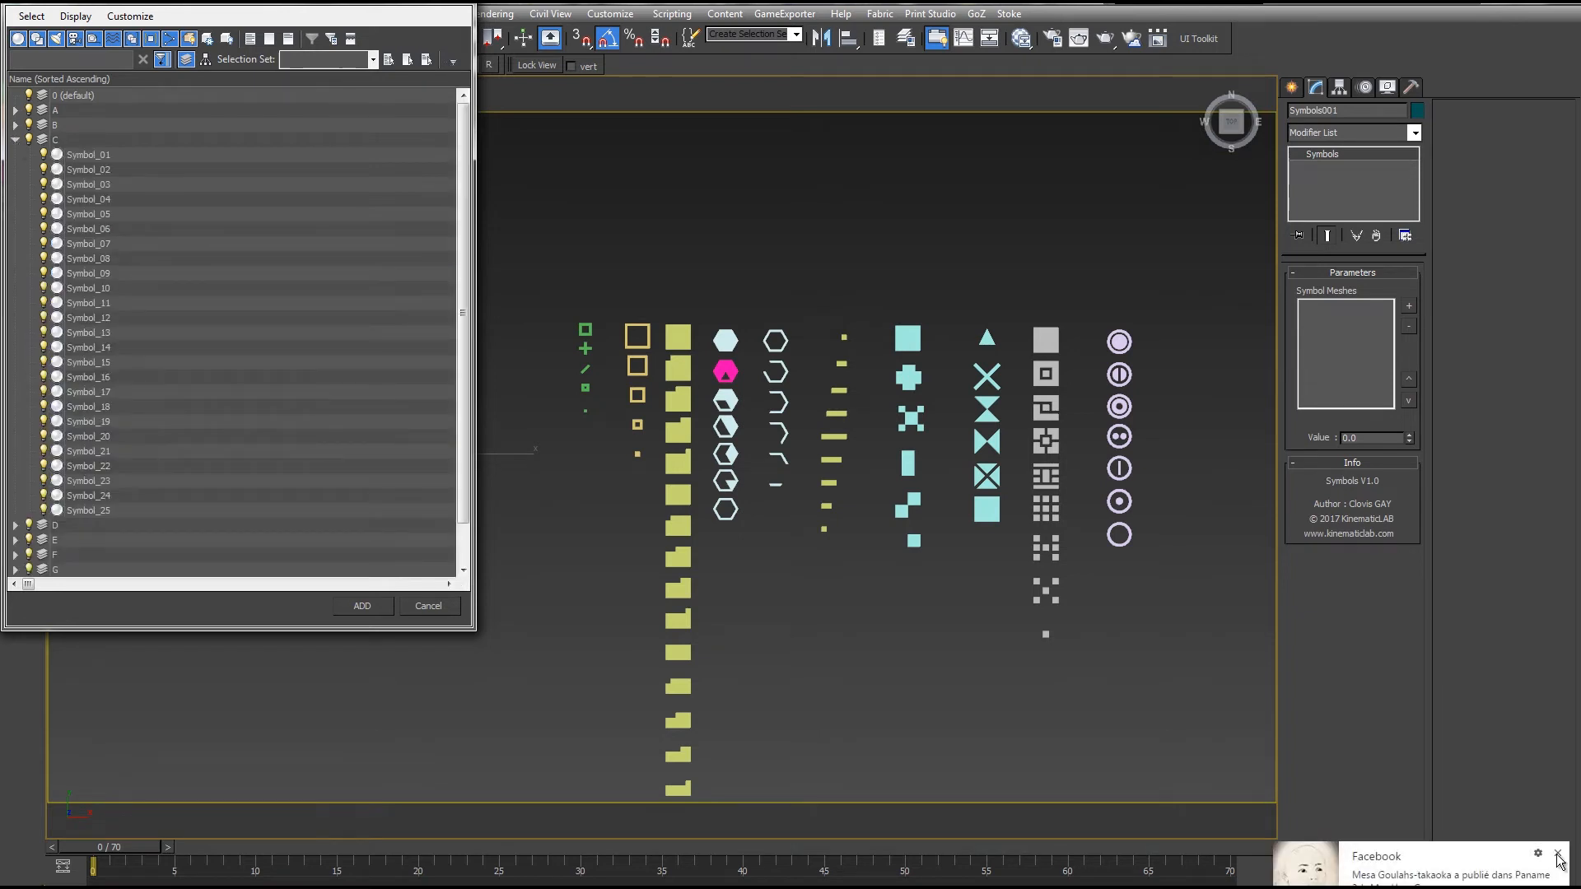
pyautogui.click(1557, 855)
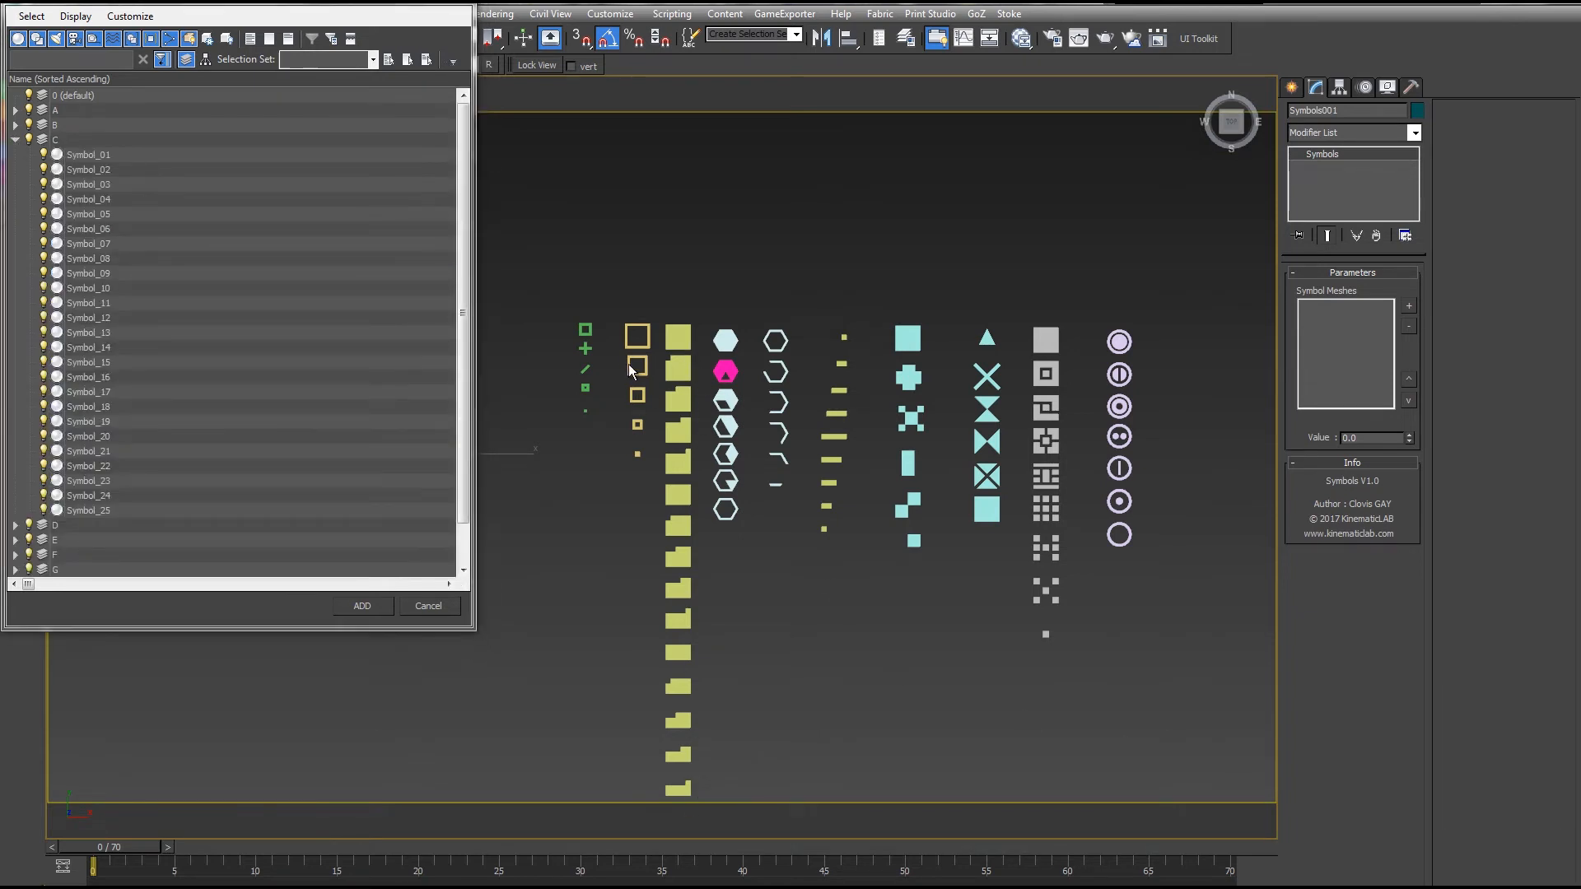
pyautogui.click(83, 158)
pyautogui.keyDown('shift'); pyautogui.click(92, 510); pyautogui.keyUp('shift')
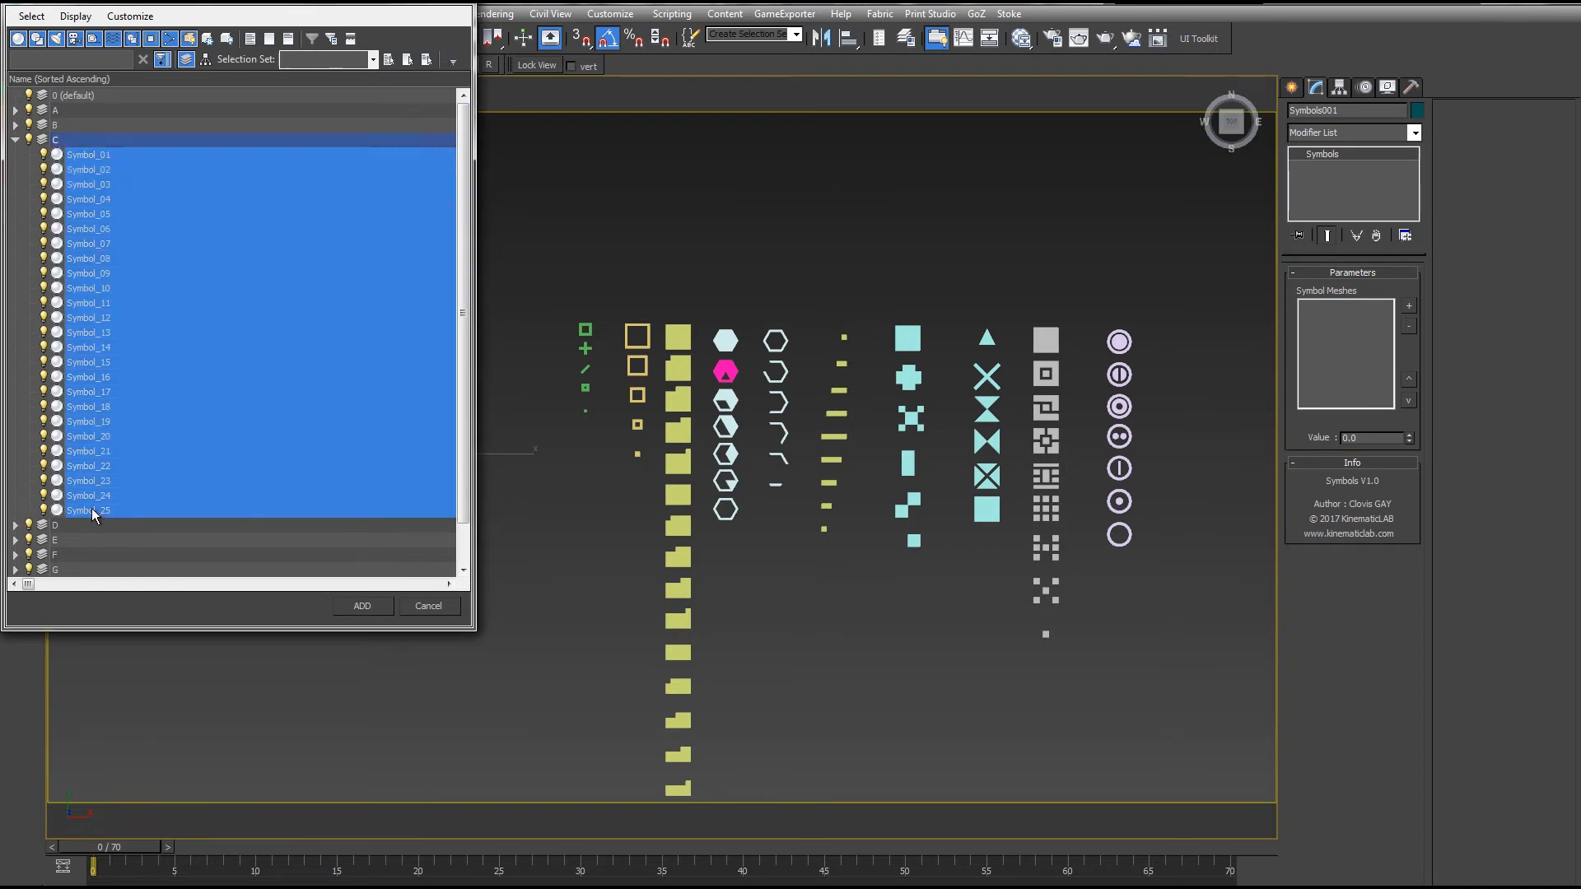
pyautogui.click(362, 605)
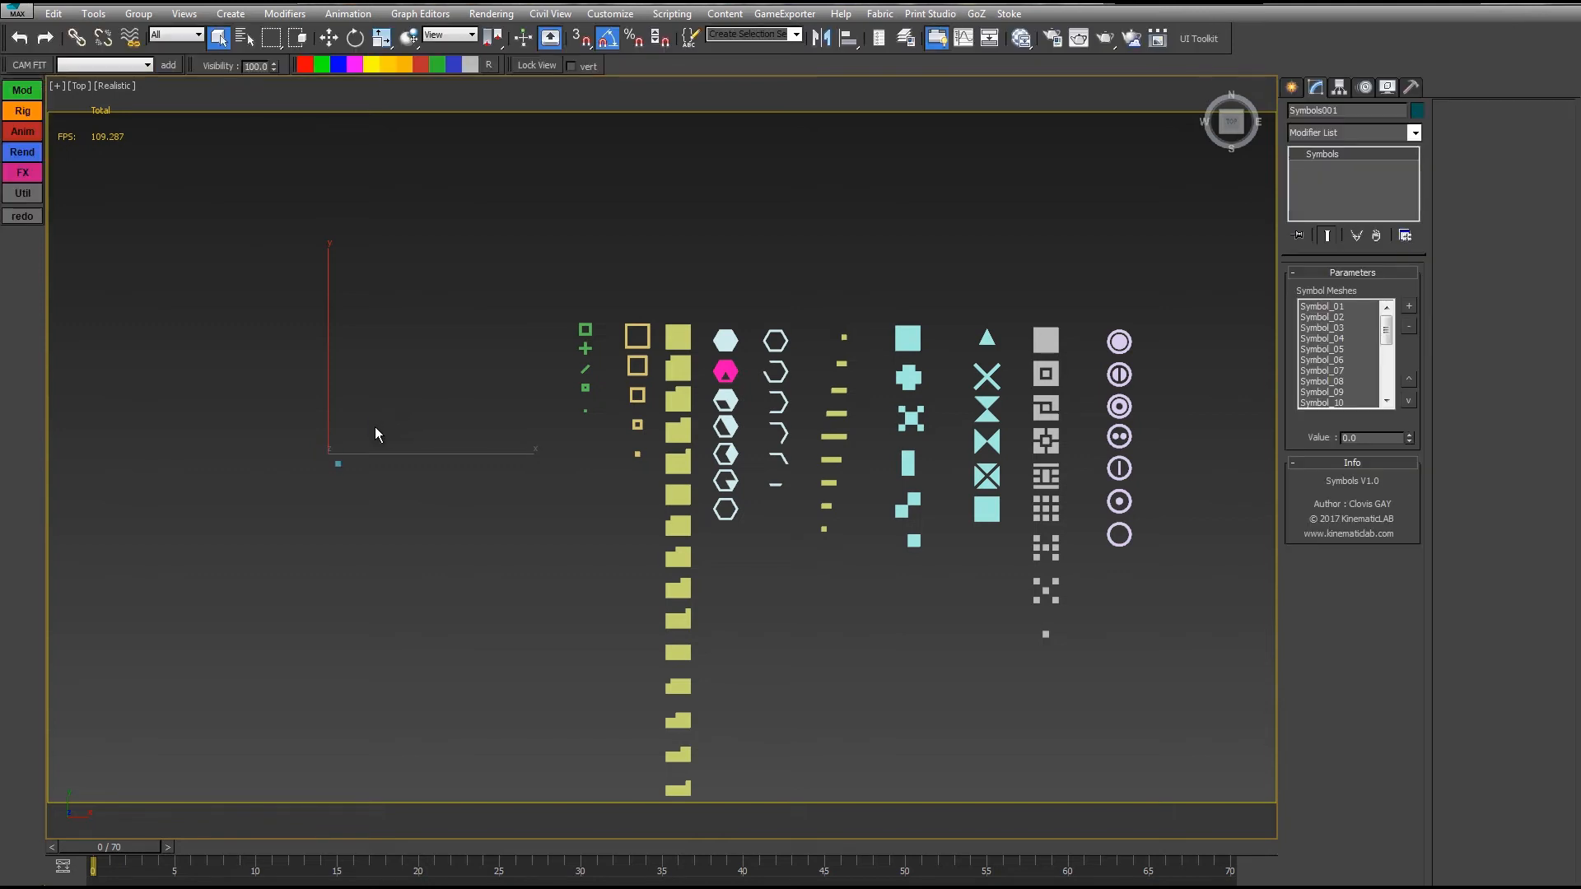
# Step: Set the Symbols object's Value to 17 and turn on edged faces in the viewport
pyautogui.moveTo(452, 393); pyautogui.dragTo(712, 343, button='middle')
pyautogui.scroll(2, 604, 377)
pyautogui.scroll(6, 604, 385)
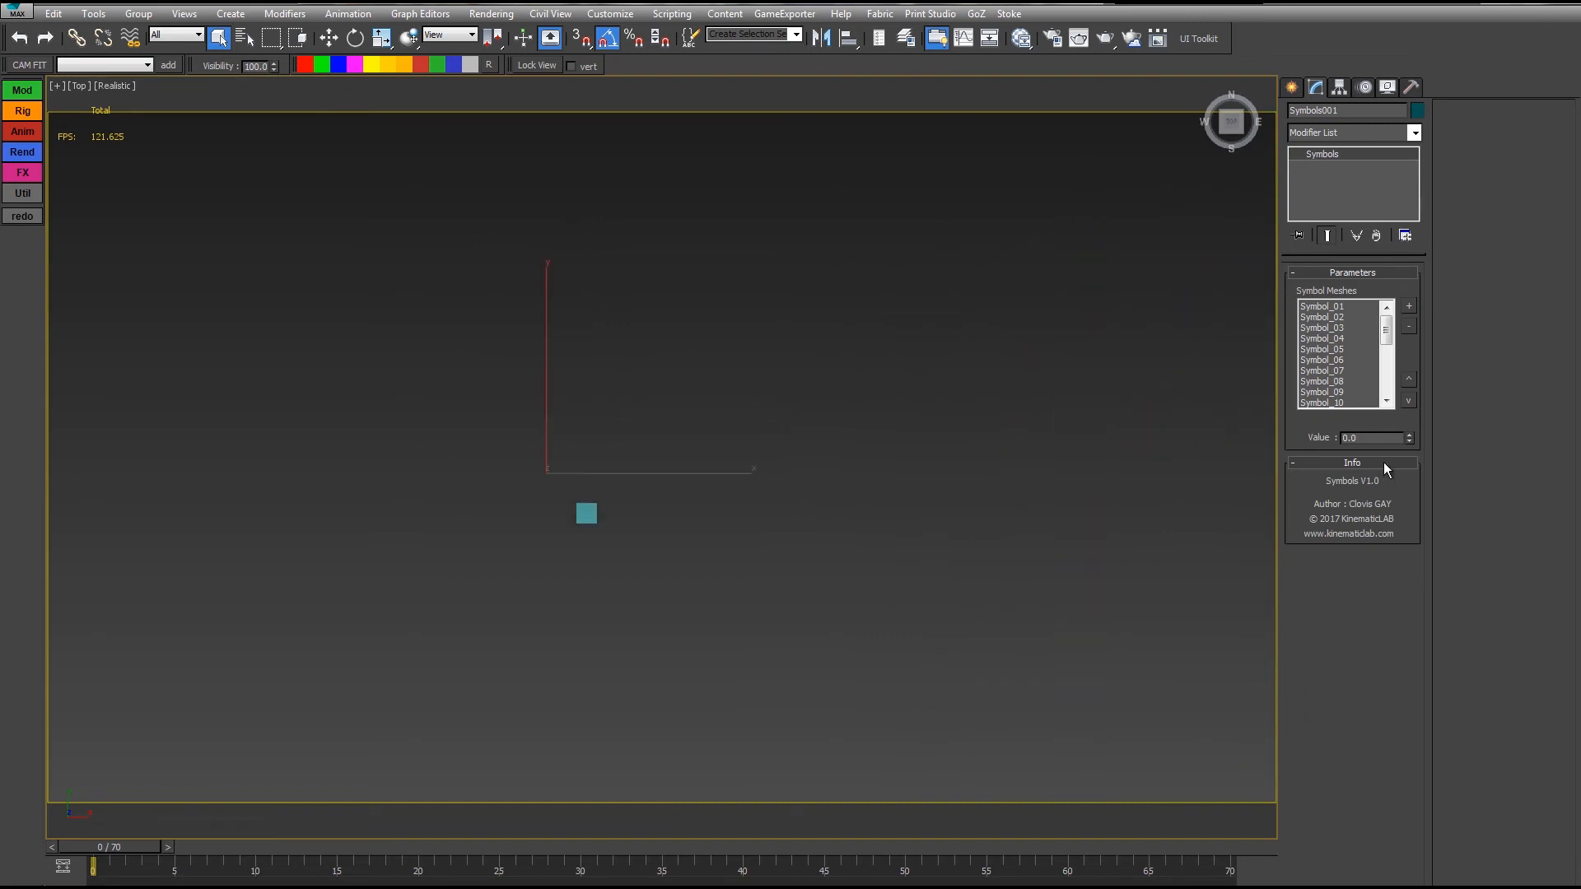
pyautogui.moveTo(1408, 417); pyautogui.dragTo(1112, 399)
pyautogui.press('F4')
# Step: Examine the yellow symbol column from its full square down to its single cell, and compare it with the Symbols object
pyautogui.moveTo(1061, 454); pyautogui.dragTo(794, 296, button='middle')
pyautogui.scroll(1, 793, 297)
pyautogui.scroll(-3, 672, 328)
pyautogui.moveTo(1024, 481); pyautogui.dragTo(655, 669, button='middle')
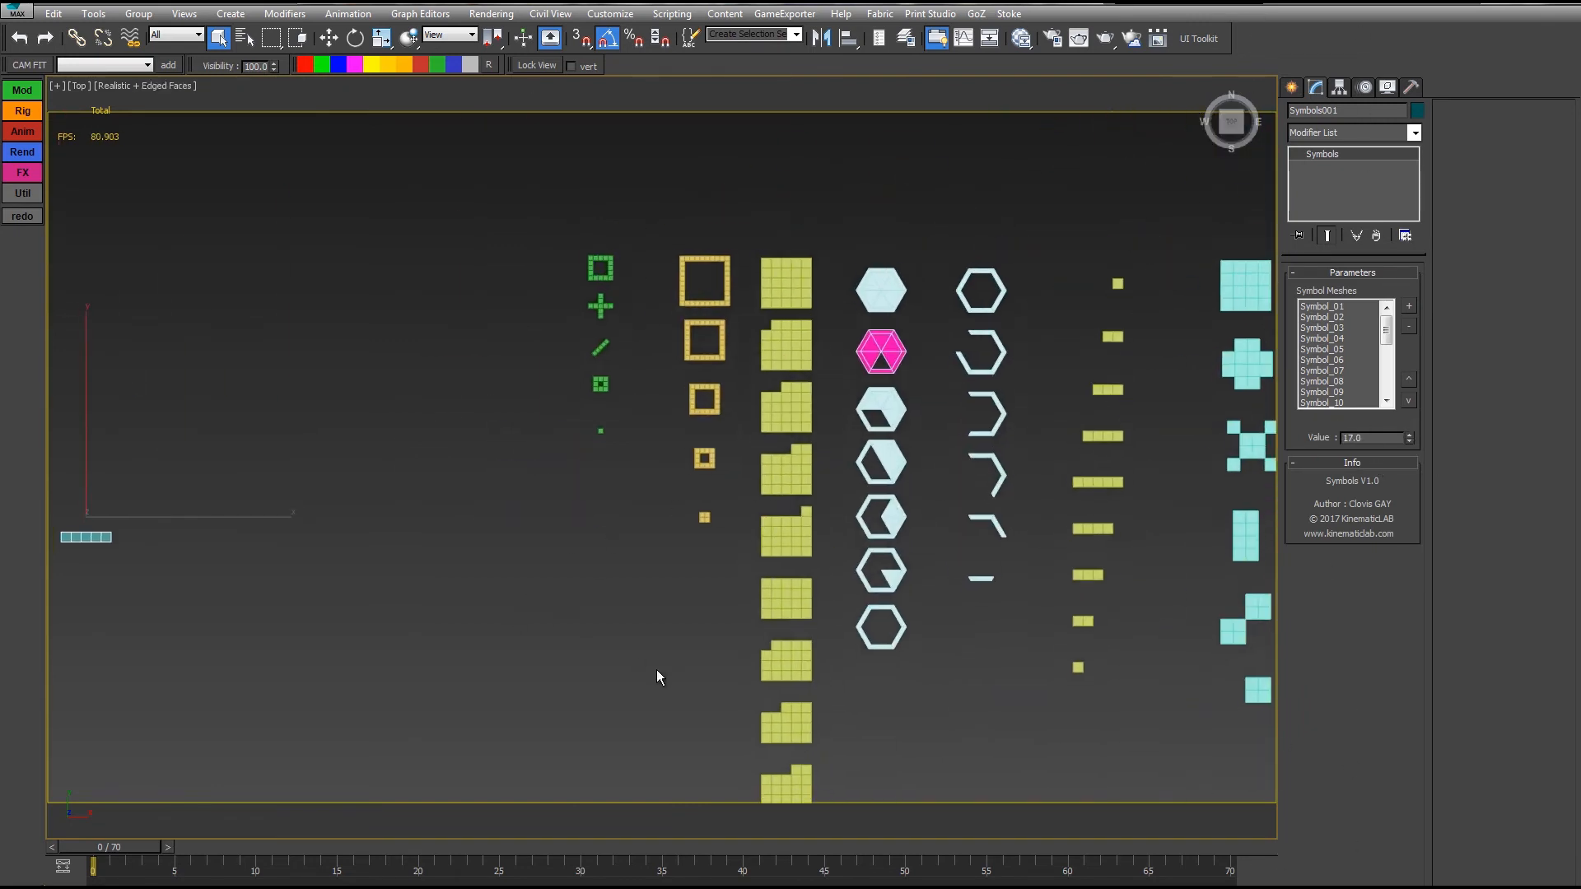
pyautogui.moveTo(791, 753); pyautogui.dragTo(699, 297, button='middle')
pyautogui.scroll(-1, 699, 297)
pyautogui.moveTo(699, 512); pyautogui.dragTo(671, 306, button='middle')
pyautogui.moveTo(685, 616); pyautogui.dragTo(710, 788, button='middle')
pyautogui.moveTo(722, 322); pyautogui.dragTo(740, 711, button='middle')
pyautogui.moveTo(748, 486); pyautogui.dragTo(752, 126, button='middle')
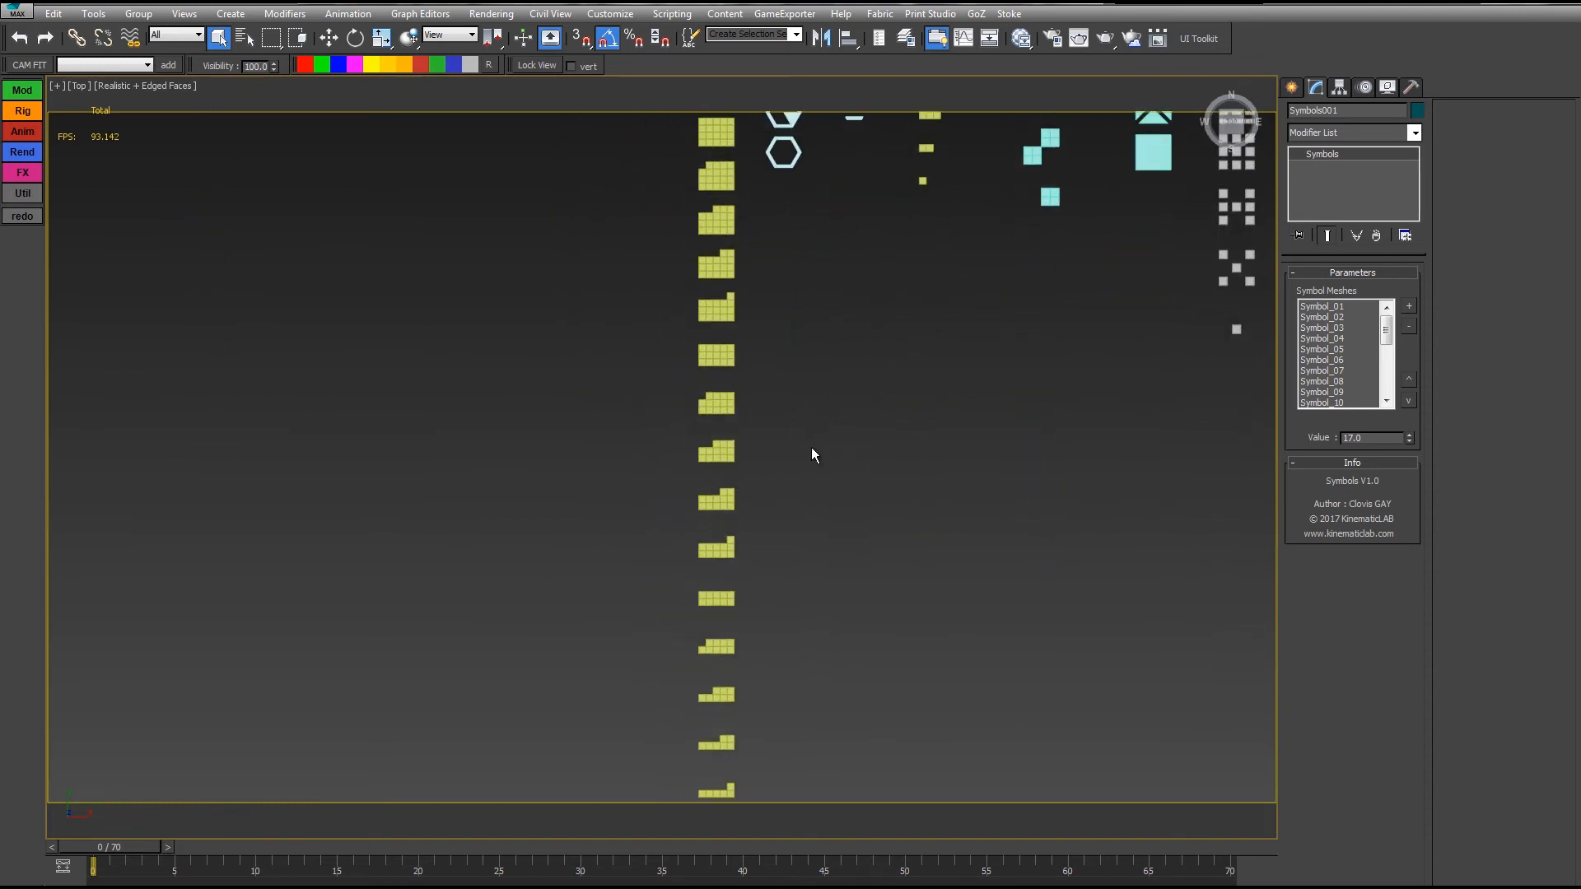
pyautogui.moveTo(807, 629); pyautogui.dragTo(820, 219, button='middle')
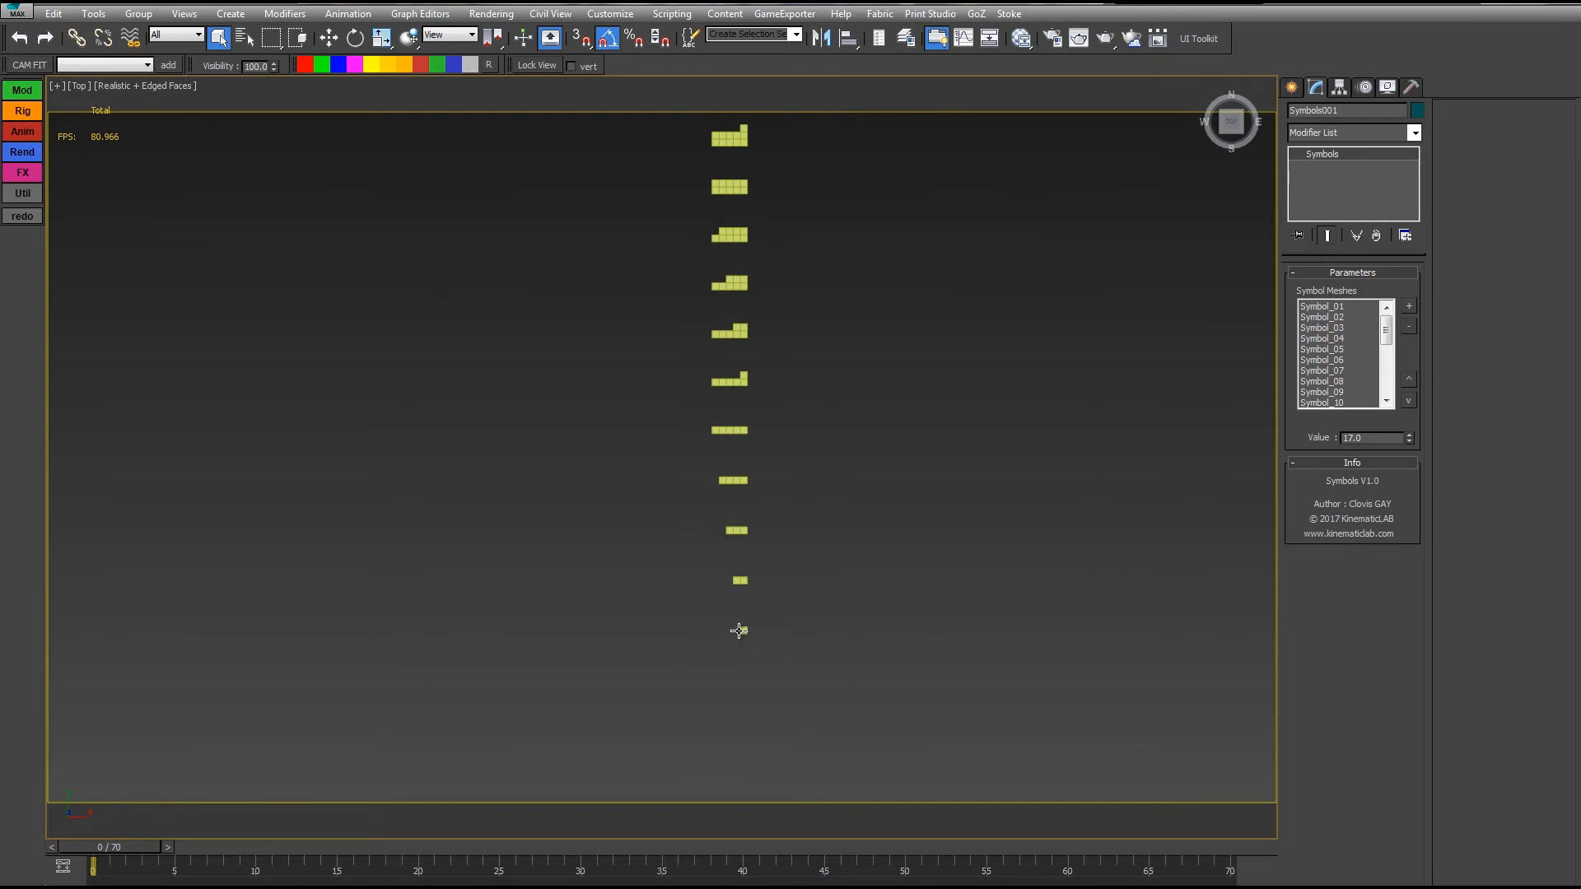
pyautogui.moveTo(772, 273); pyautogui.dragTo(741, 584, button='middle')
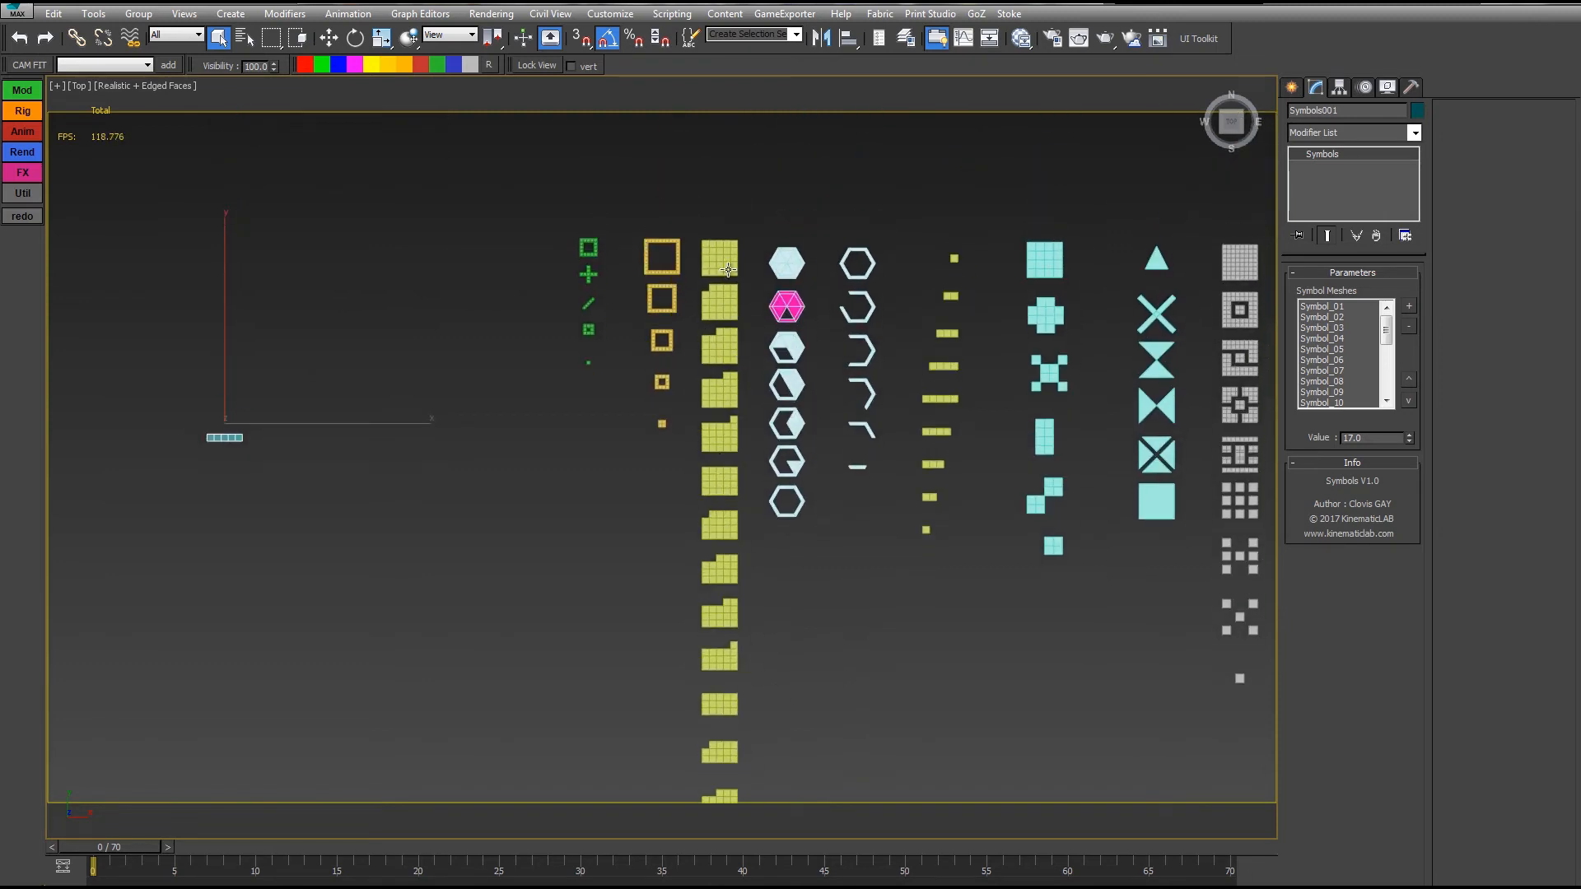
pyautogui.moveTo(670, 549); pyautogui.dragTo(674, 150, button='middle')
pyautogui.moveTo(741, 683); pyautogui.dragTo(765, 323, button='middle')
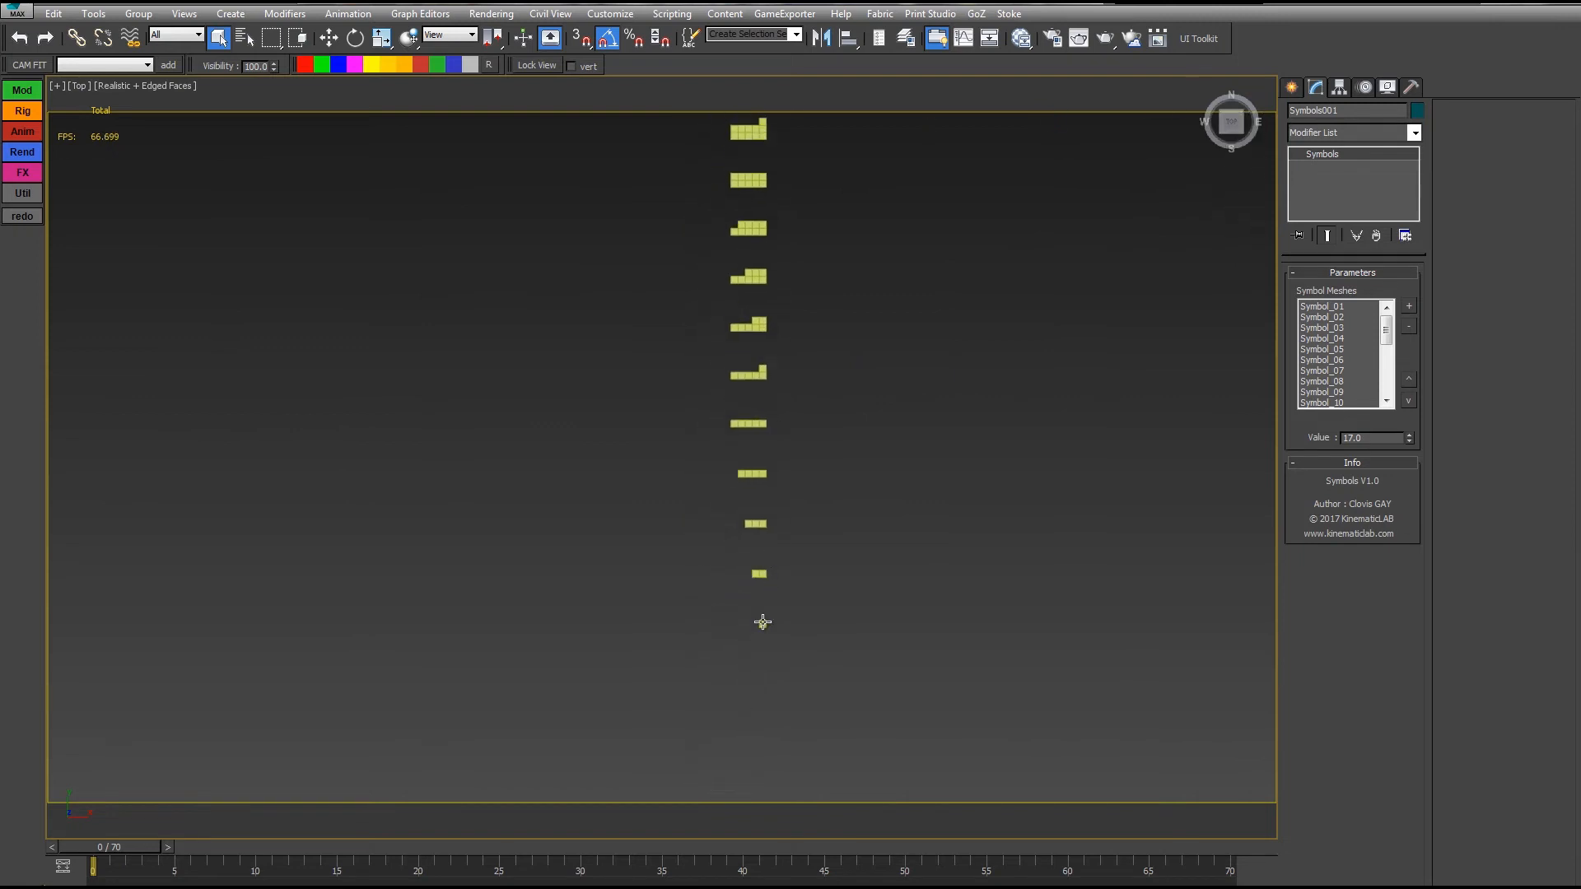
pyautogui.moveTo(503, 428); pyautogui.dragTo(817, 644, button='middle')
pyautogui.moveTo(560, 157); pyautogui.dragTo(519, 634, button='middle')
pyautogui.scroll(3, 716, 271)
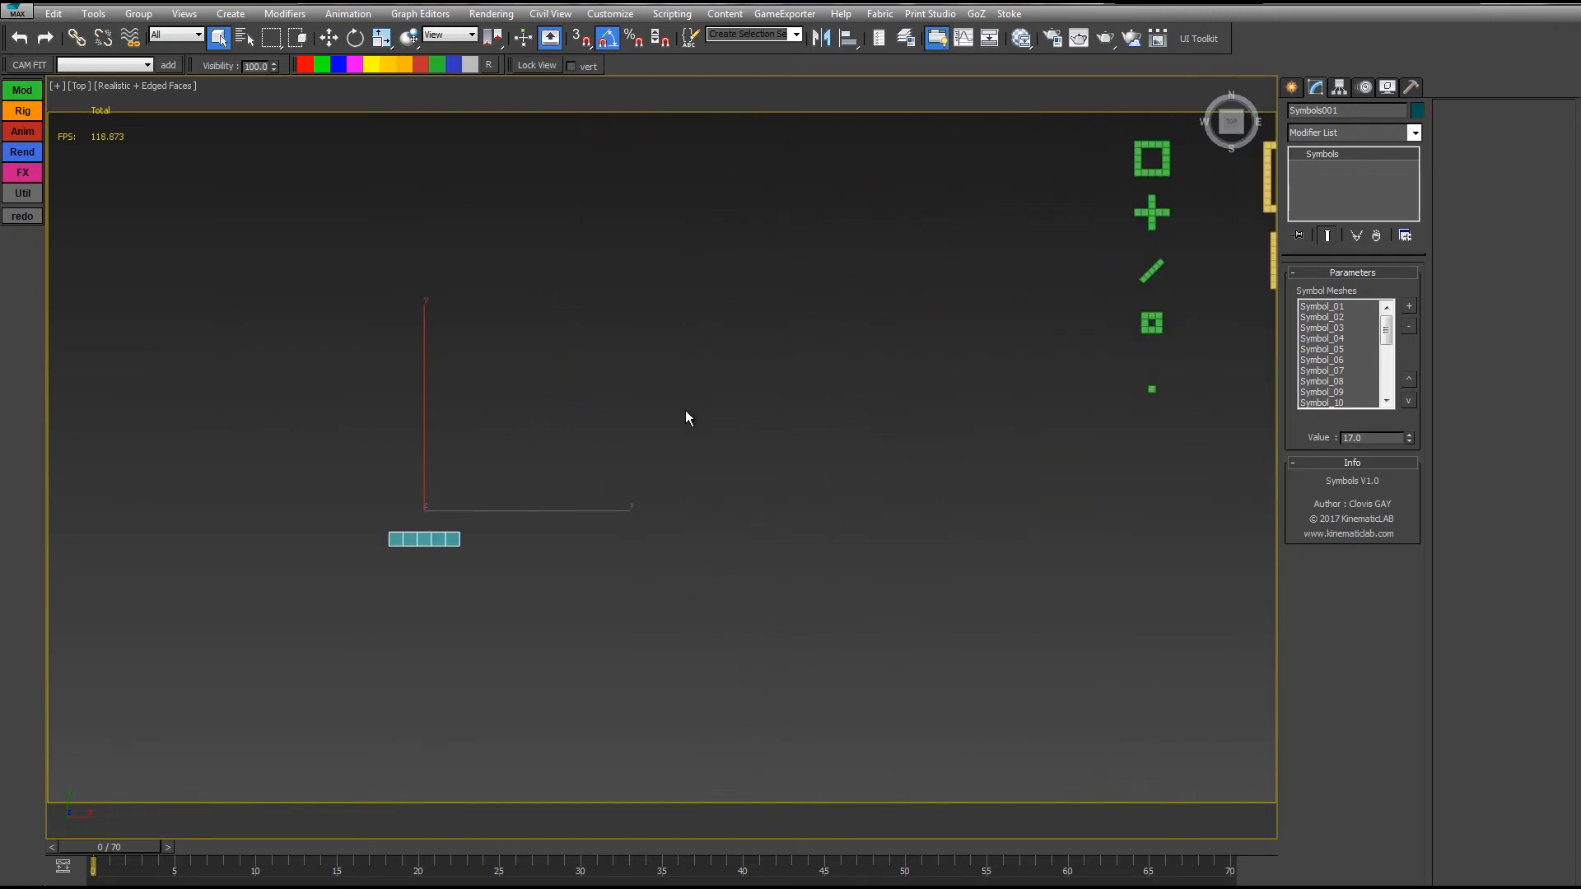
# Step: Sweep the Symbols object's Value through its range to cycle the square symbols, ending at 93.3
pyautogui.moveTo(685, 410); pyautogui.dragTo(813, 436, button='middle')
pyautogui.moveTo(1384, 327); pyautogui.dragTo(1300, 694)
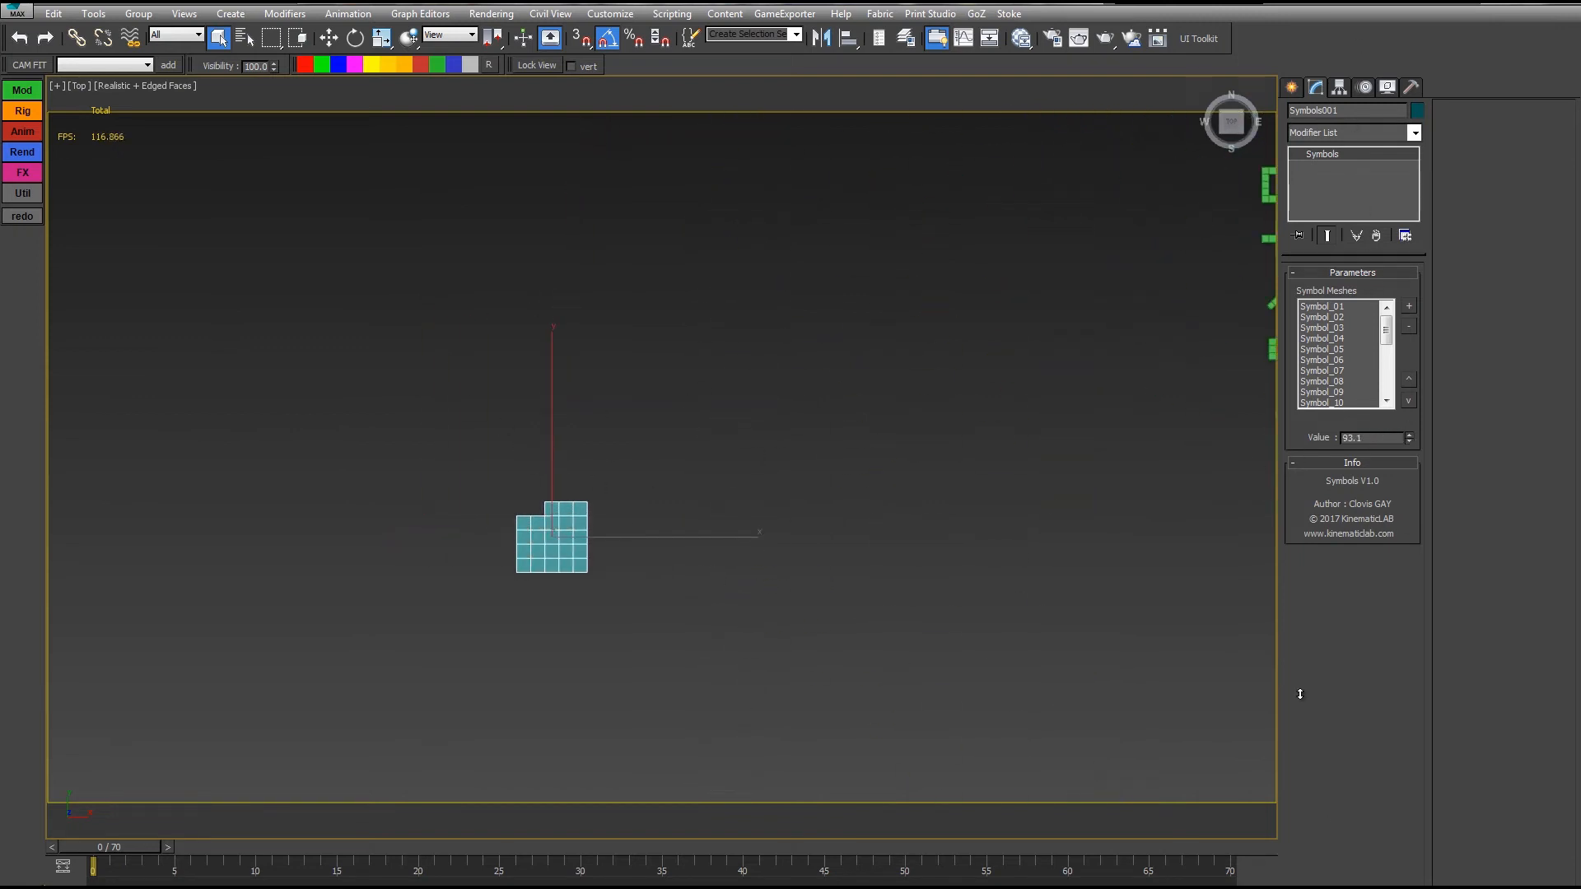
pyautogui.moveTo(1237, 613); pyautogui.dragTo(1008, 727)
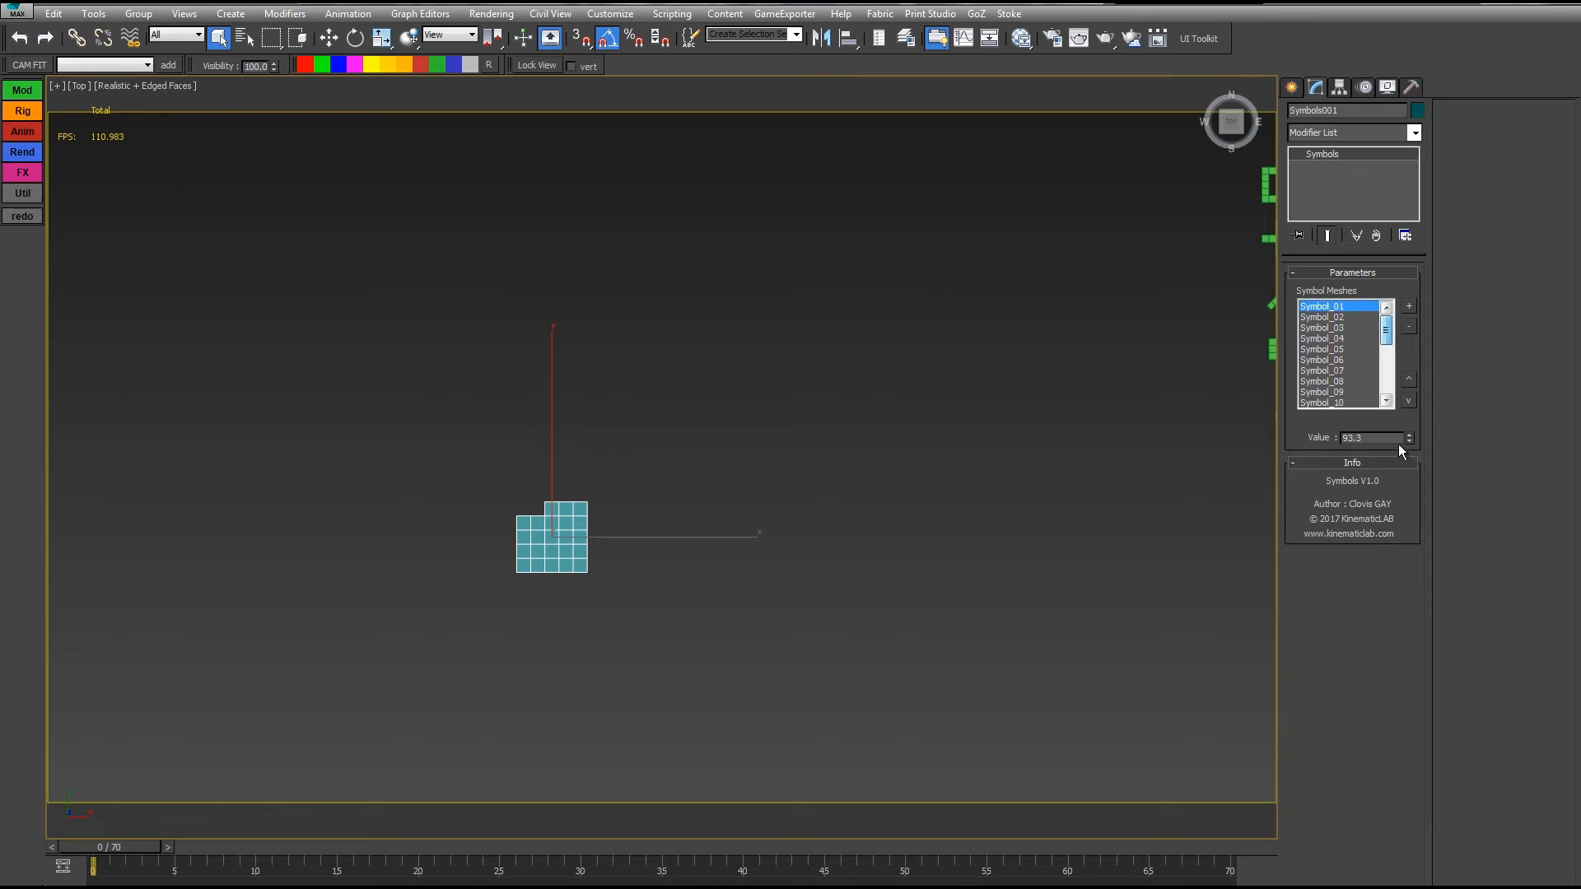
# Step: Remove all meshes, Symbol_01 through Symbol_25, from the Symbols object's Symbol Meshes list
pyautogui.scroll(-5, 1384, 394)
pyautogui.keyDown('shift'); pyautogui.click(1336, 402); pyautogui.keyUp('shift')
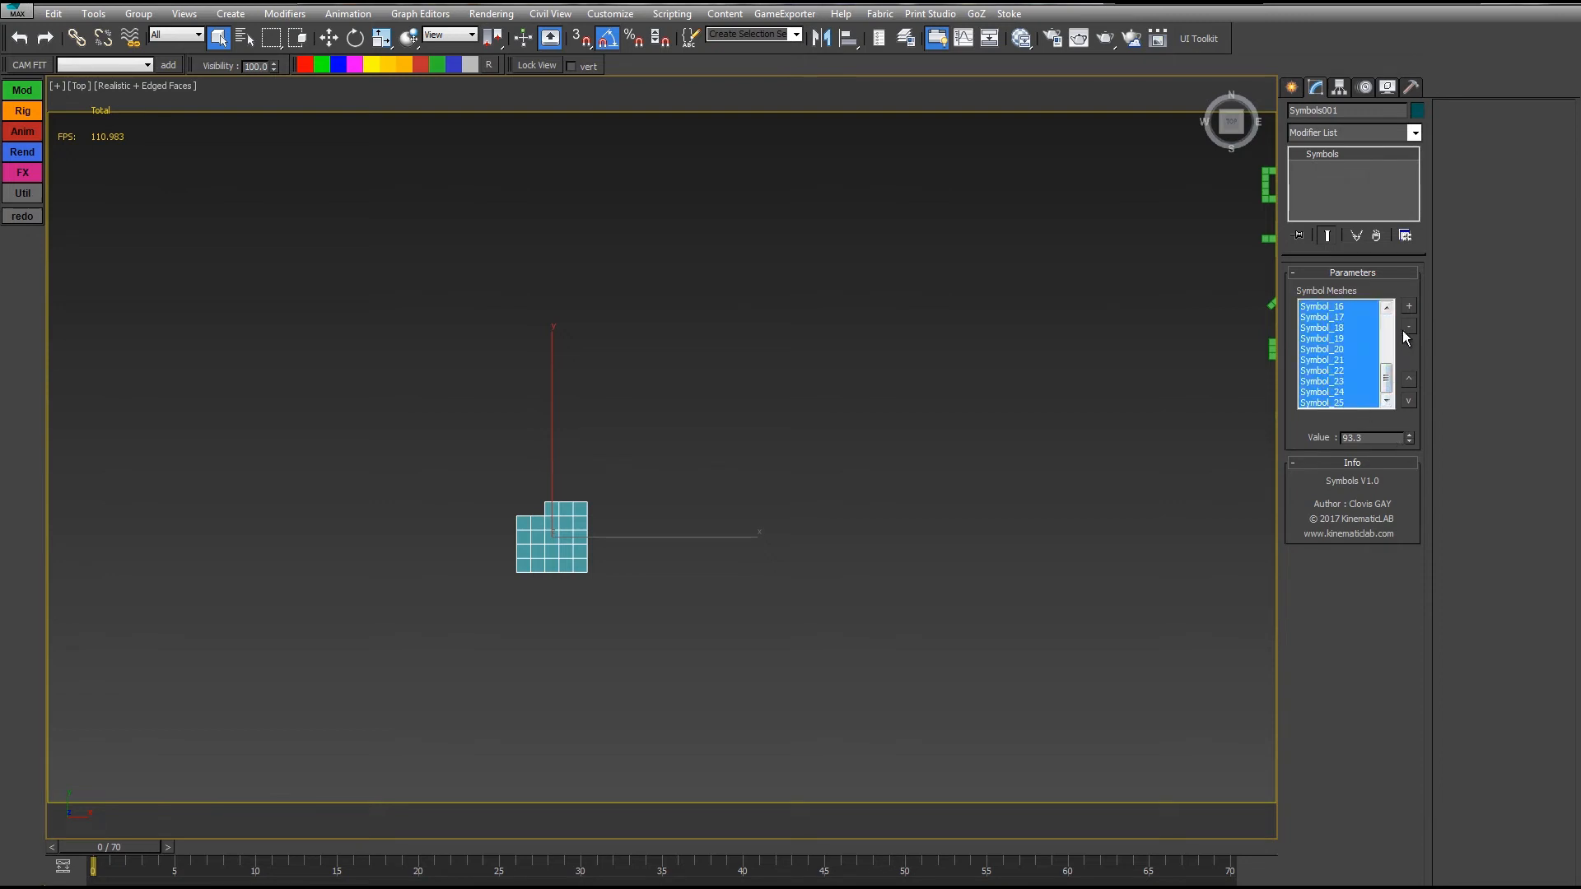
pyautogui.click(1407, 326)
# Step: Add hexagon meshes A through G from layer D to the emptied Symbol Meshes list
pyautogui.moveTo(1036, 357); pyautogui.dragTo(797, 414, button='middle')
pyautogui.scroll(-5, 891, 431)
pyautogui.moveTo(891, 431); pyautogui.dragTo(765, 330, button='middle')
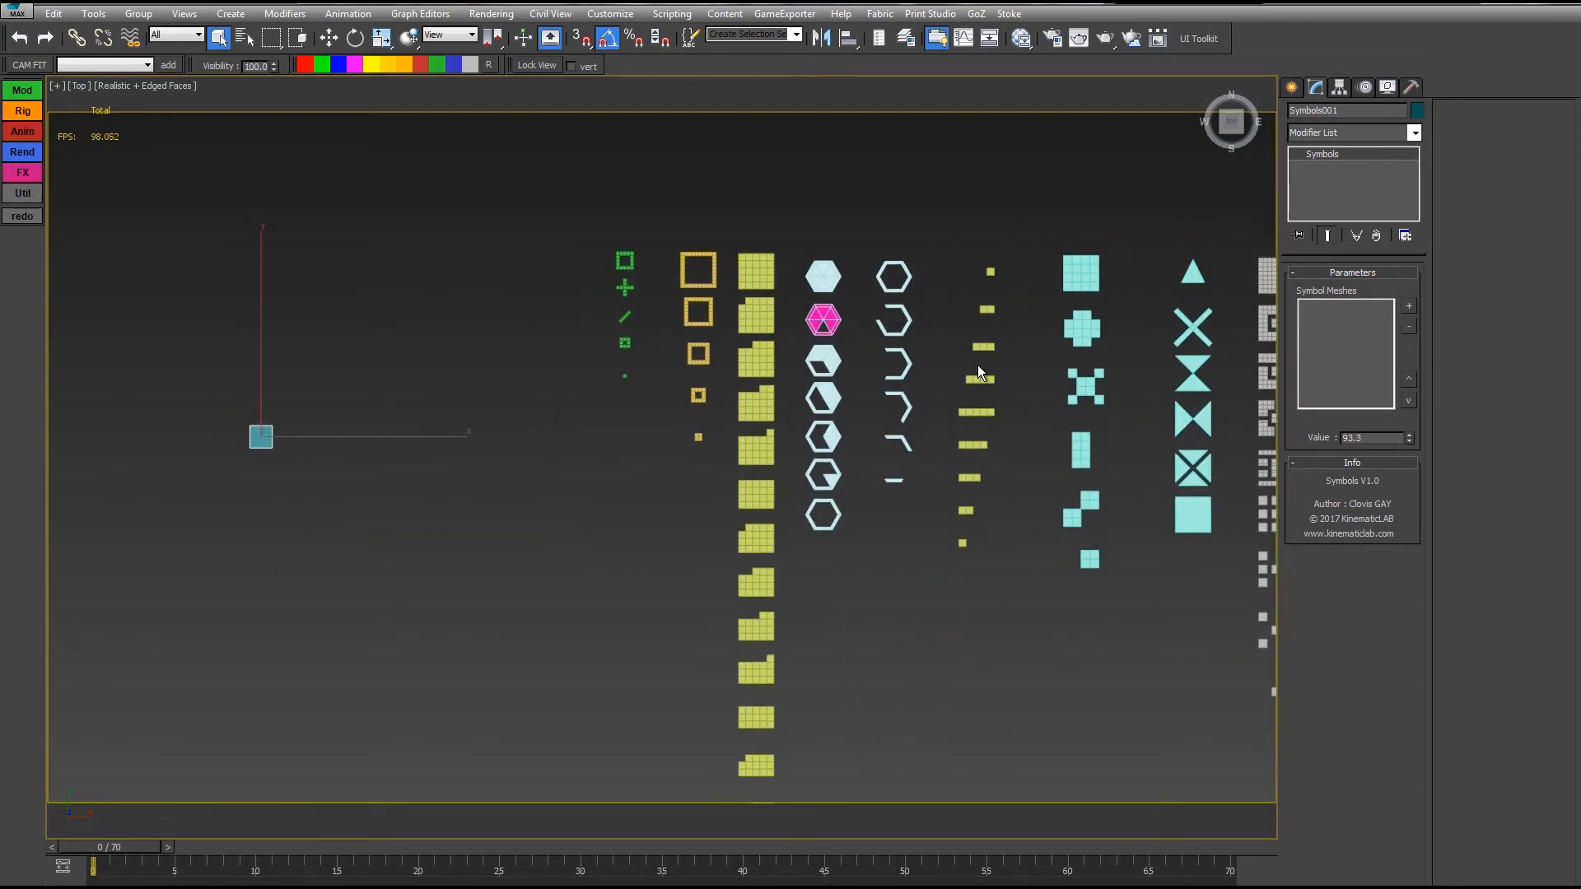
pyautogui.click(1408, 305)
pyautogui.click(15, 155)
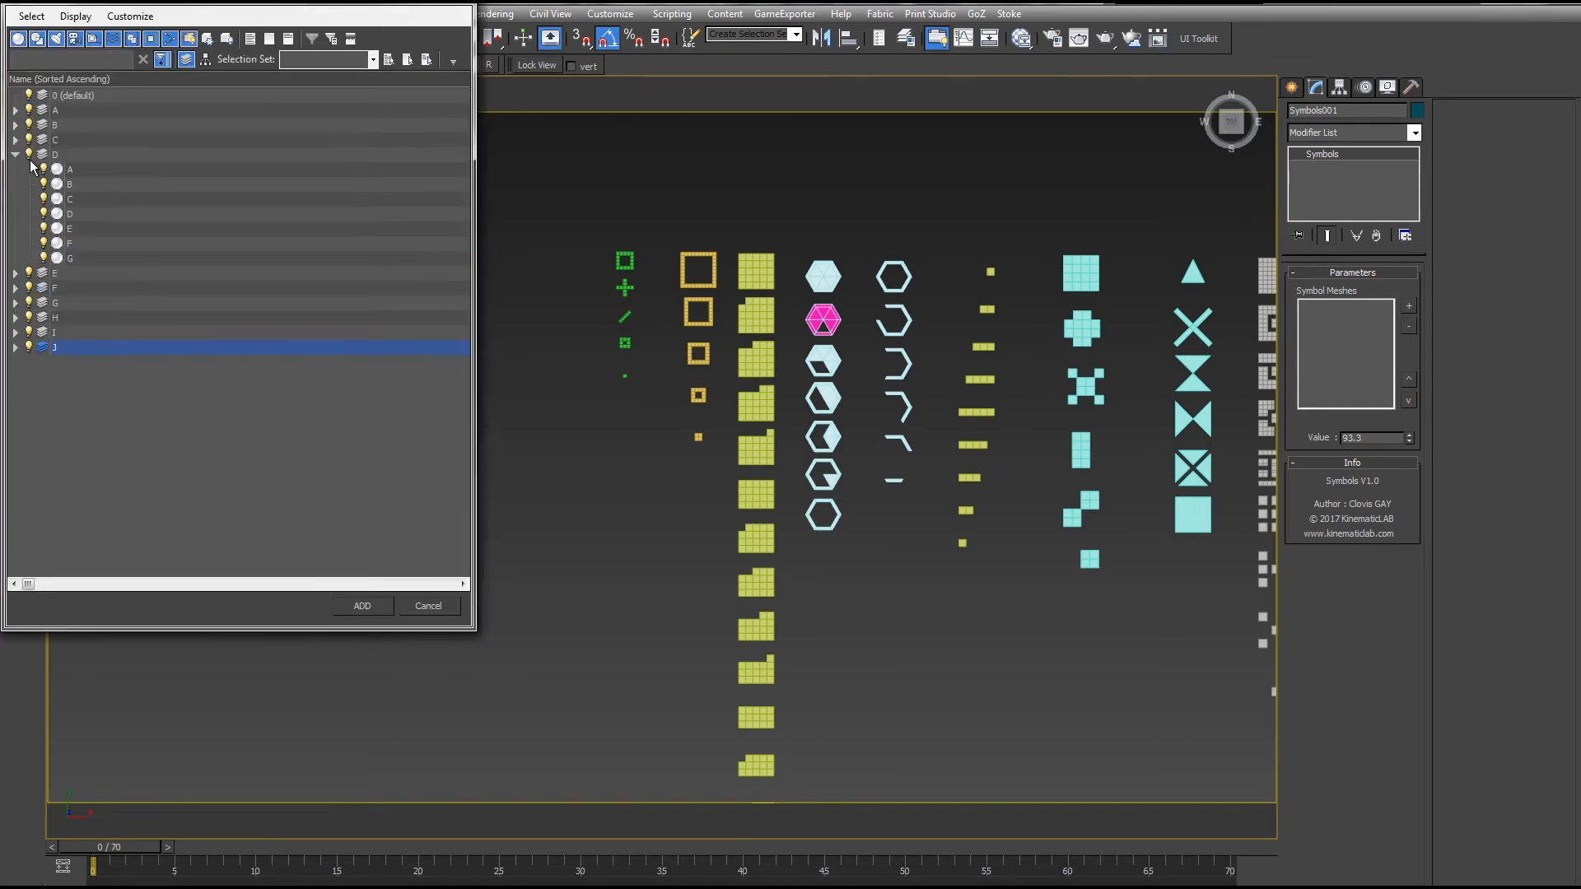
pyautogui.click(76, 169)
pyautogui.keyDown('shift'); pyautogui.click(93, 258); pyautogui.keyUp('shift')
pyautogui.click(362, 605)
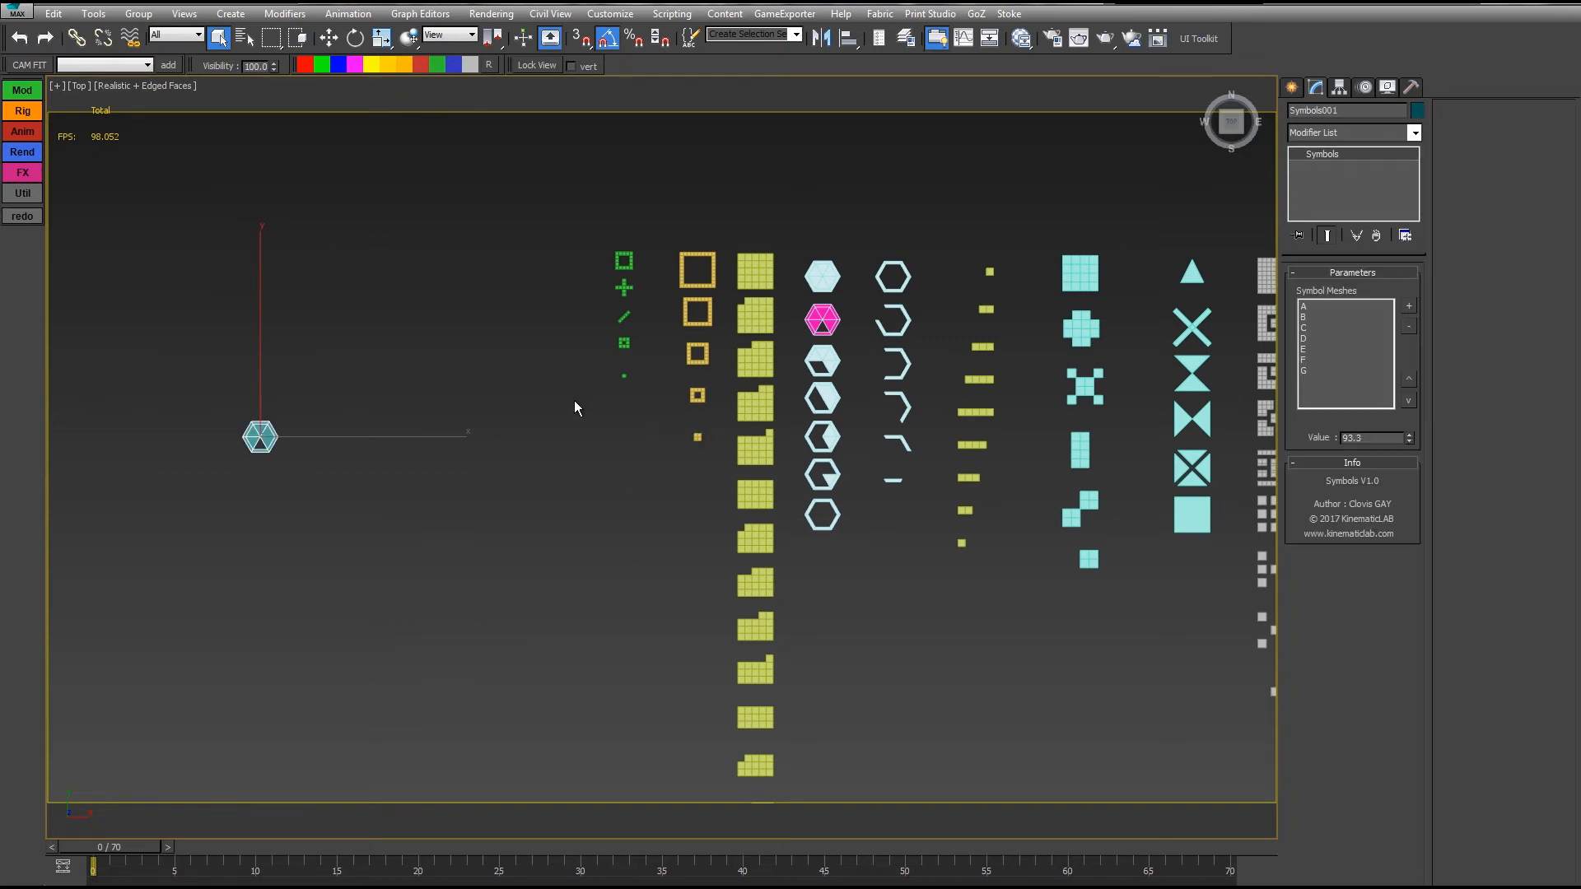
# Step: Sweep the Symbols object's Value to cycle through the hexagon symbols, ending at 88
pyautogui.moveTo(497, 386); pyautogui.dragTo(930, 414, button='middle')
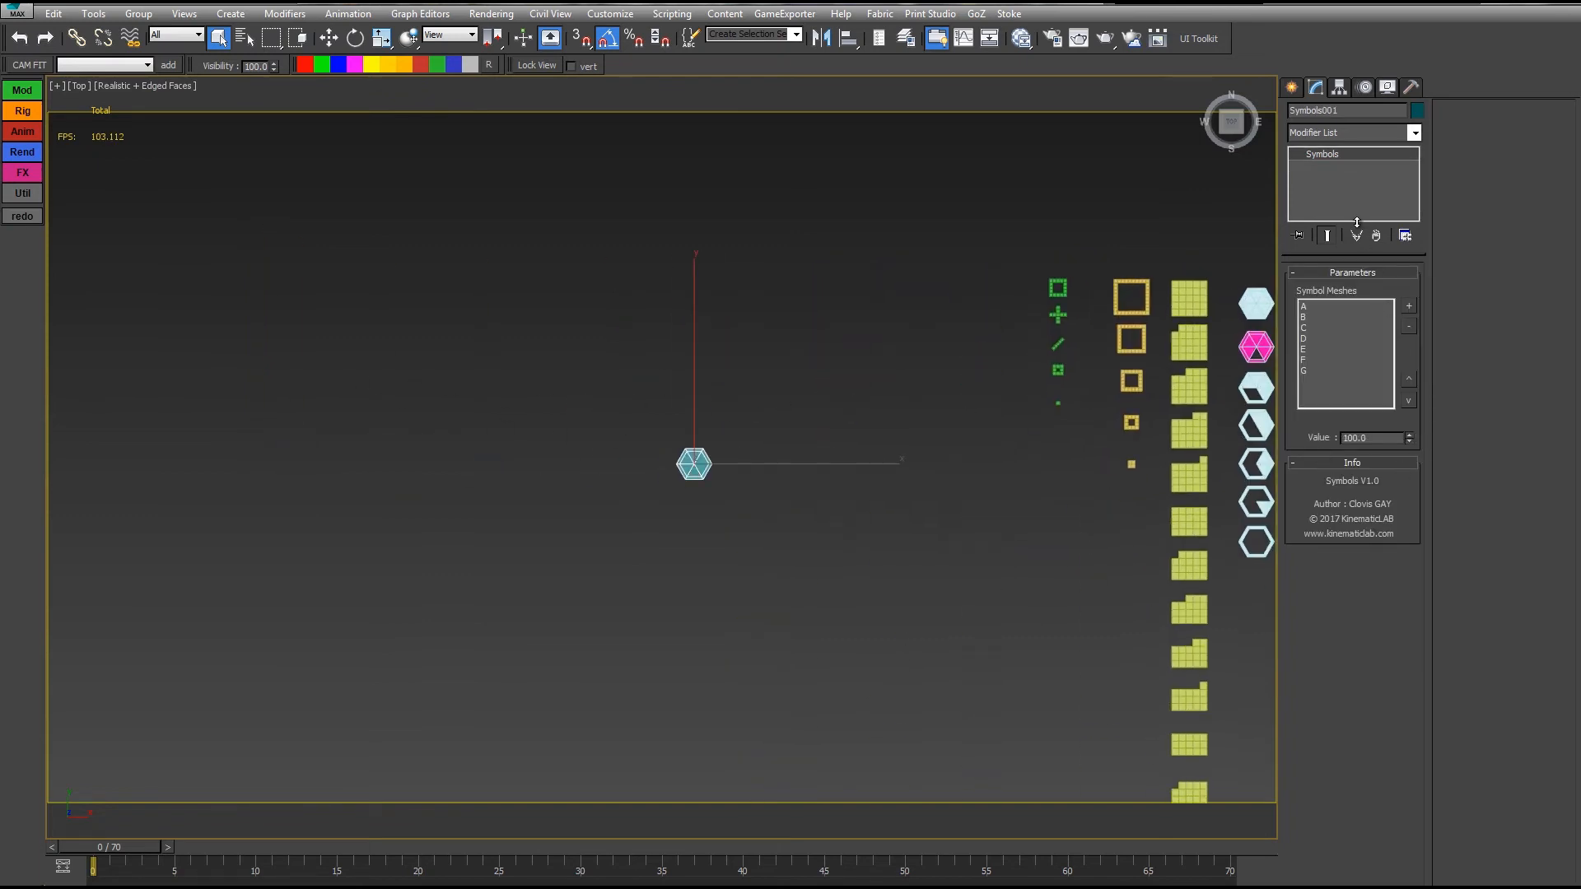
pyautogui.moveTo(1409, 437); pyautogui.dragTo(1409, 227)
pyautogui.scroll(6, 785, 552)
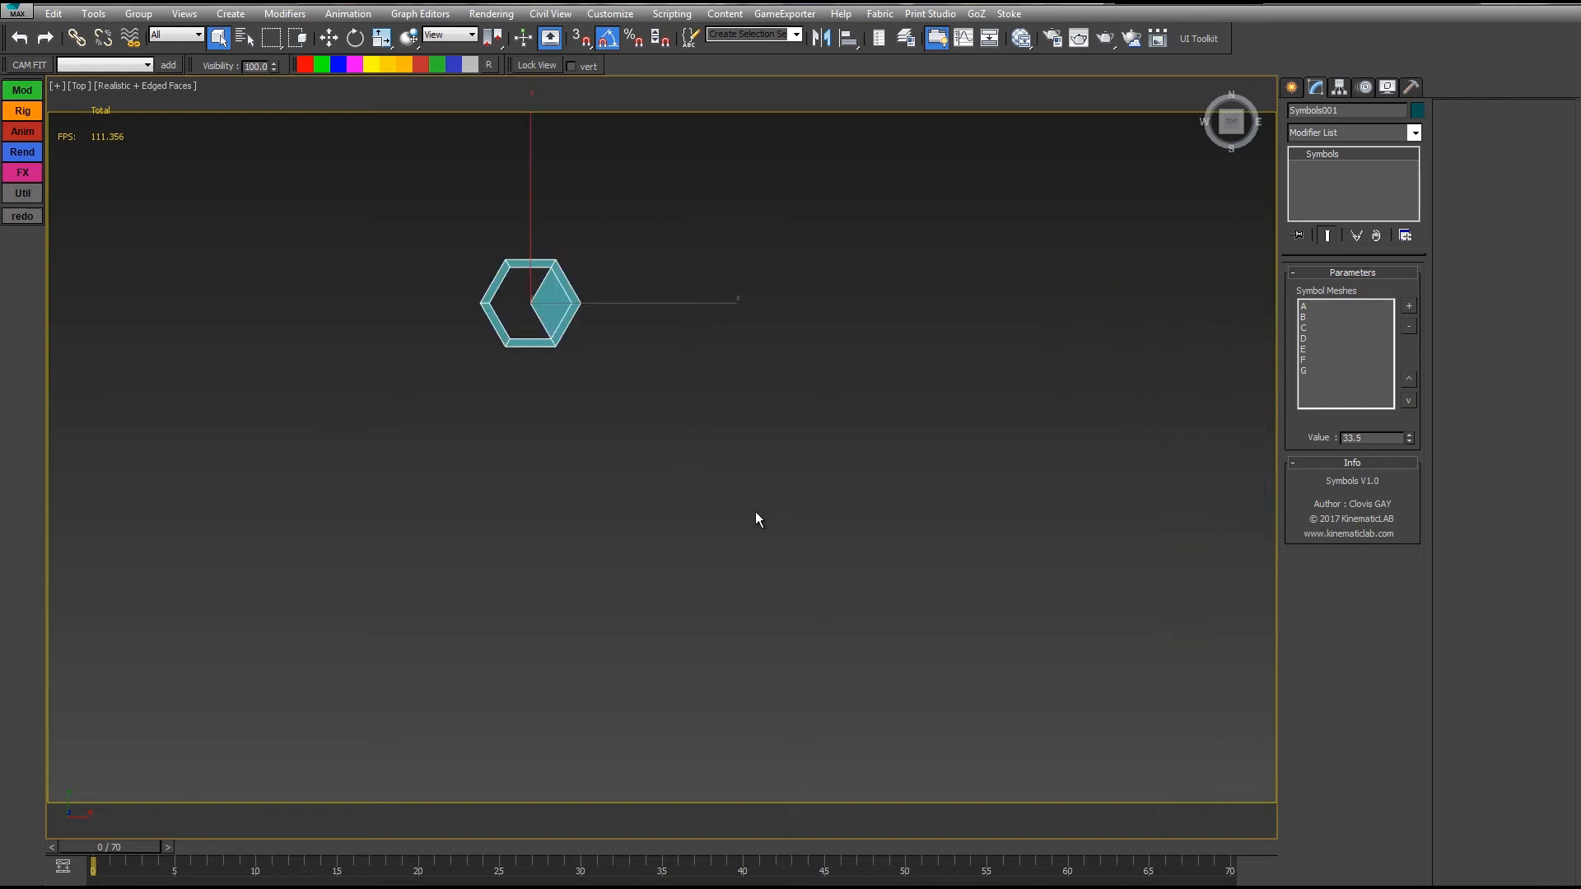
pyautogui.scroll(2, 759, 537)
pyautogui.moveTo(631, 292); pyautogui.dragTo(914, 609, button='middle')
pyautogui.scroll(2, 914, 609)
pyautogui.moveTo(1410, 437); pyautogui.dragTo(899, 491)
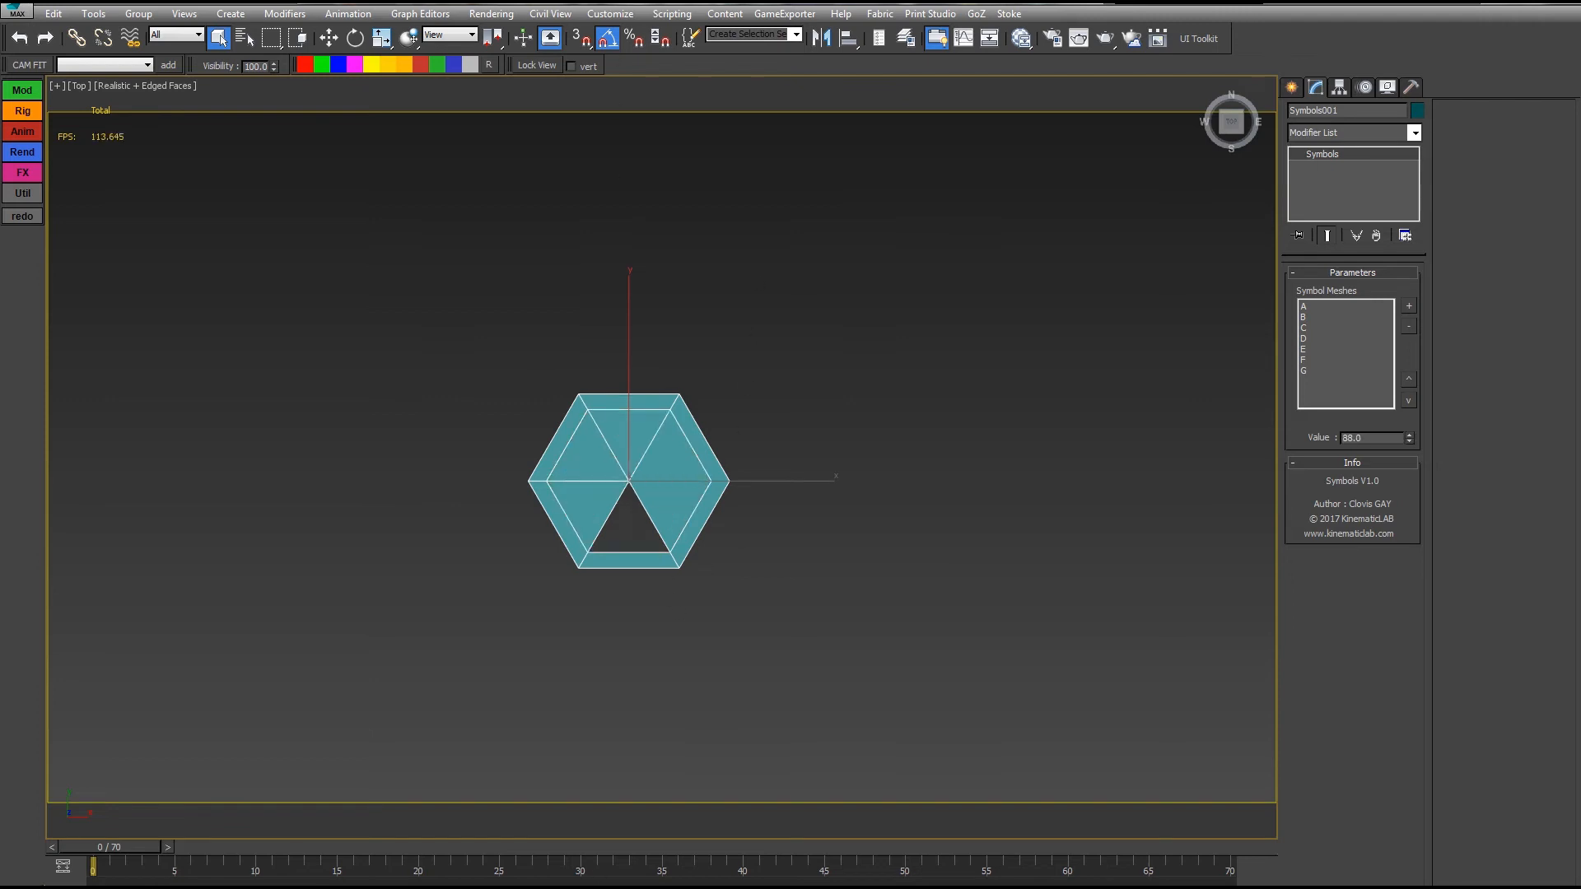
# Step: Remove hexagon meshes A through G from the Symbol Meshes list
pyautogui.scroll(-3, 899, 492)
pyautogui.moveTo(899, 492); pyautogui.dragTo(419, 471, button='middle')
pyautogui.scroll(-6, 875, 463)
pyautogui.moveTo(1241, 580); pyautogui.dragTo(902, 557, button='middle')
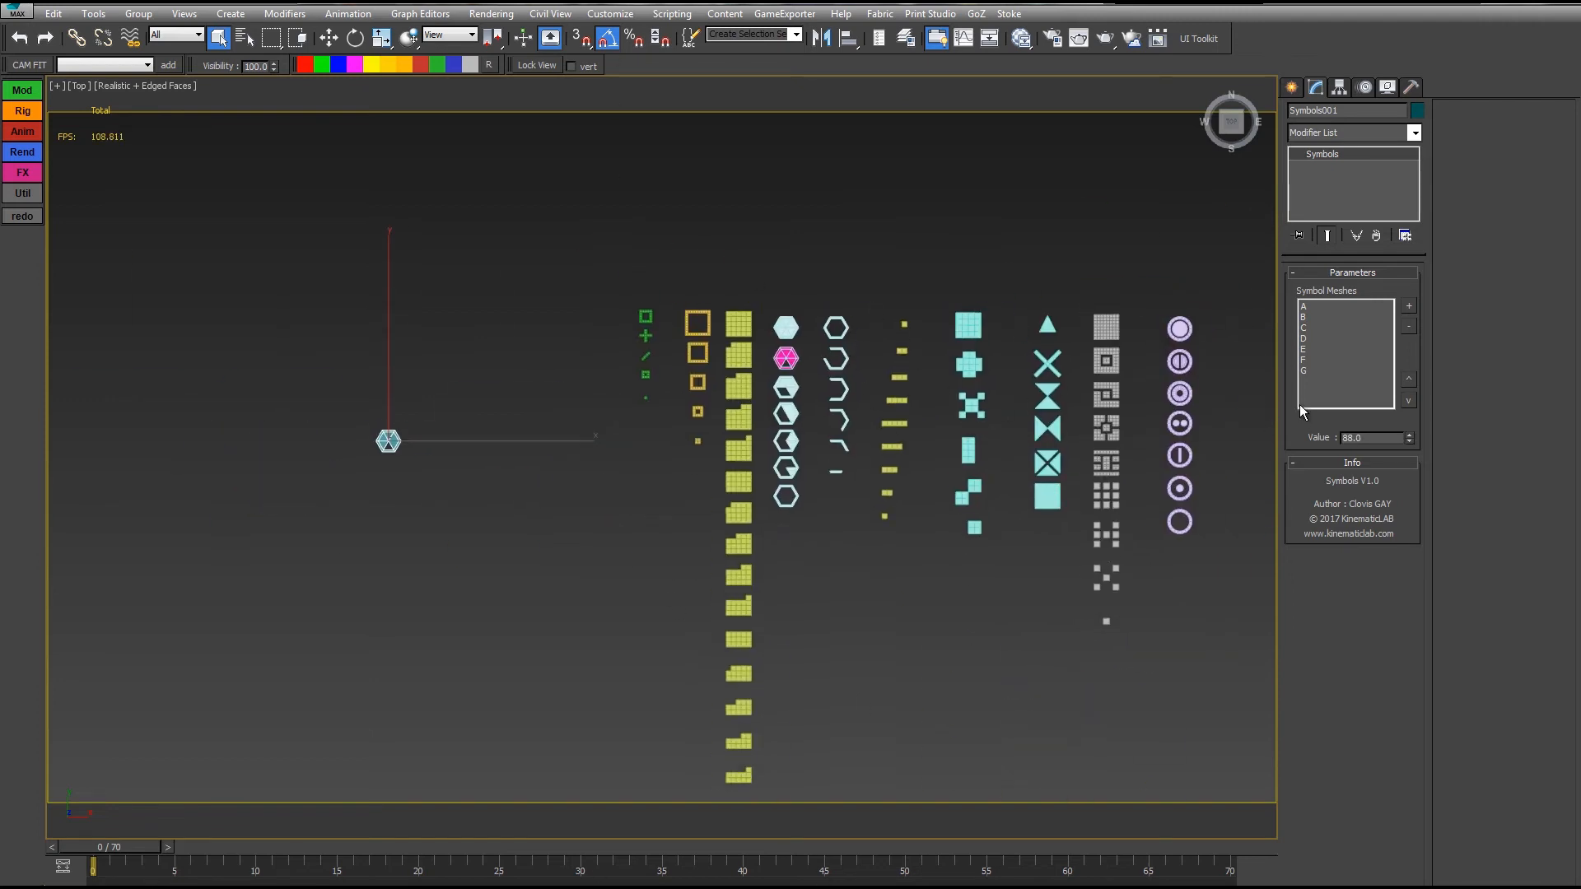
pyautogui.moveTo(1299, 306); pyautogui.dragTo(1309, 372)
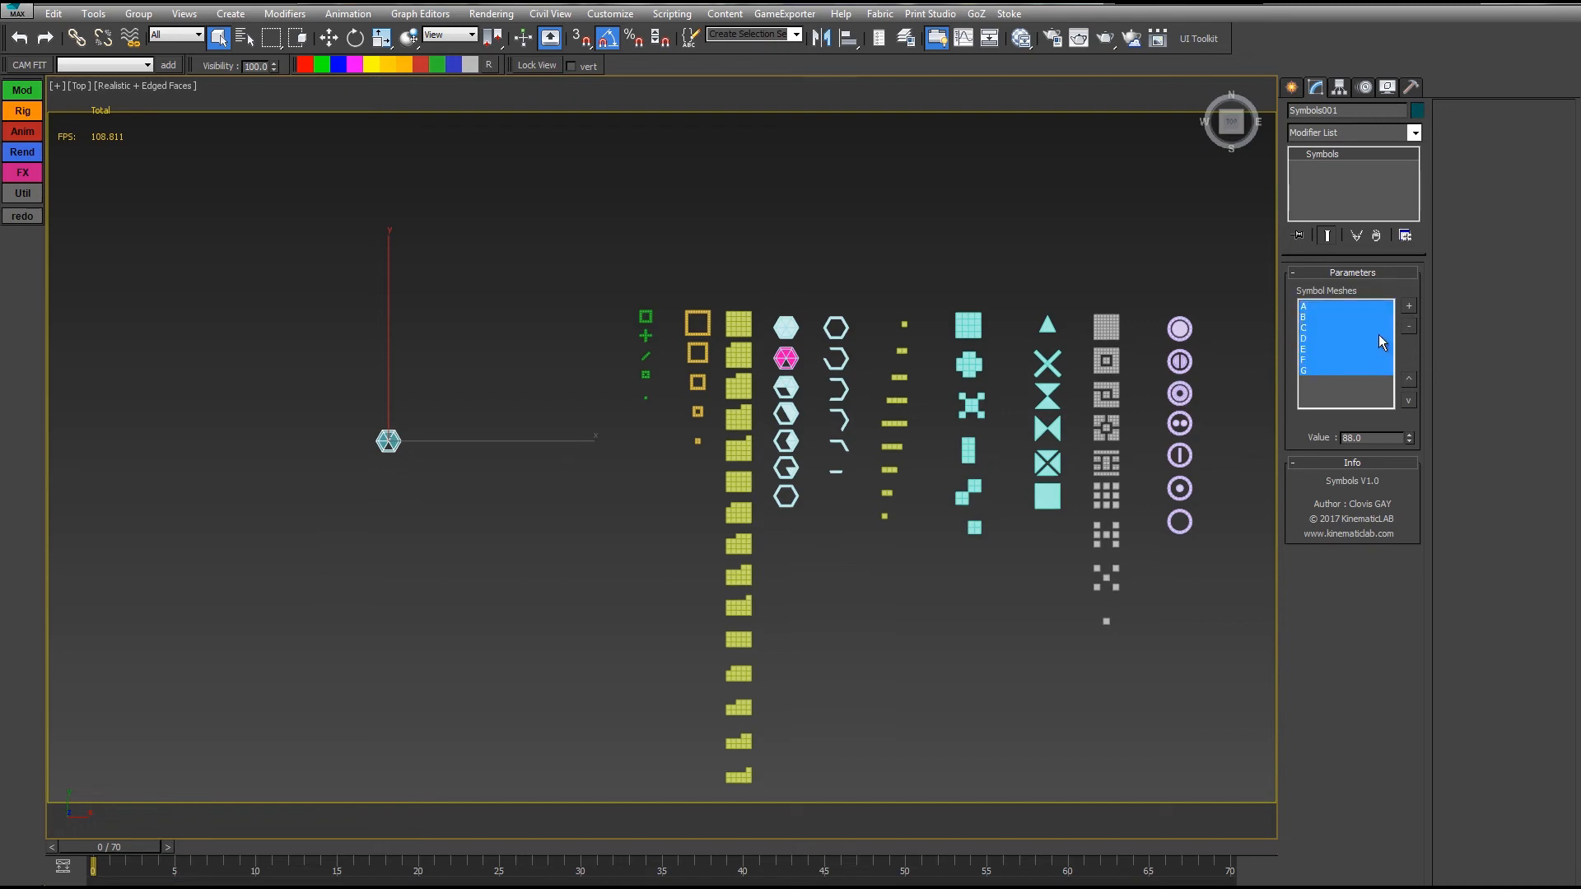
pyautogui.click(1409, 326)
# Step: Add the grey square-pattern meshes A through I from layer I to the Symbol Meshes list
pyautogui.moveTo(1127, 456); pyautogui.dragTo(1066, 556, button='middle')
pyautogui.scroll(3, 1059, 464)
pyautogui.scroll(-2, 947, 444)
pyautogui.scroll(4, 874, 522)
pyautogui.scroll(-2, 935, 514)
pyautogui.scroll(-2, 770, 398)
pyautogui.moveTo(770, 398); pyautogui.dragTo(940, 436, button='middle')
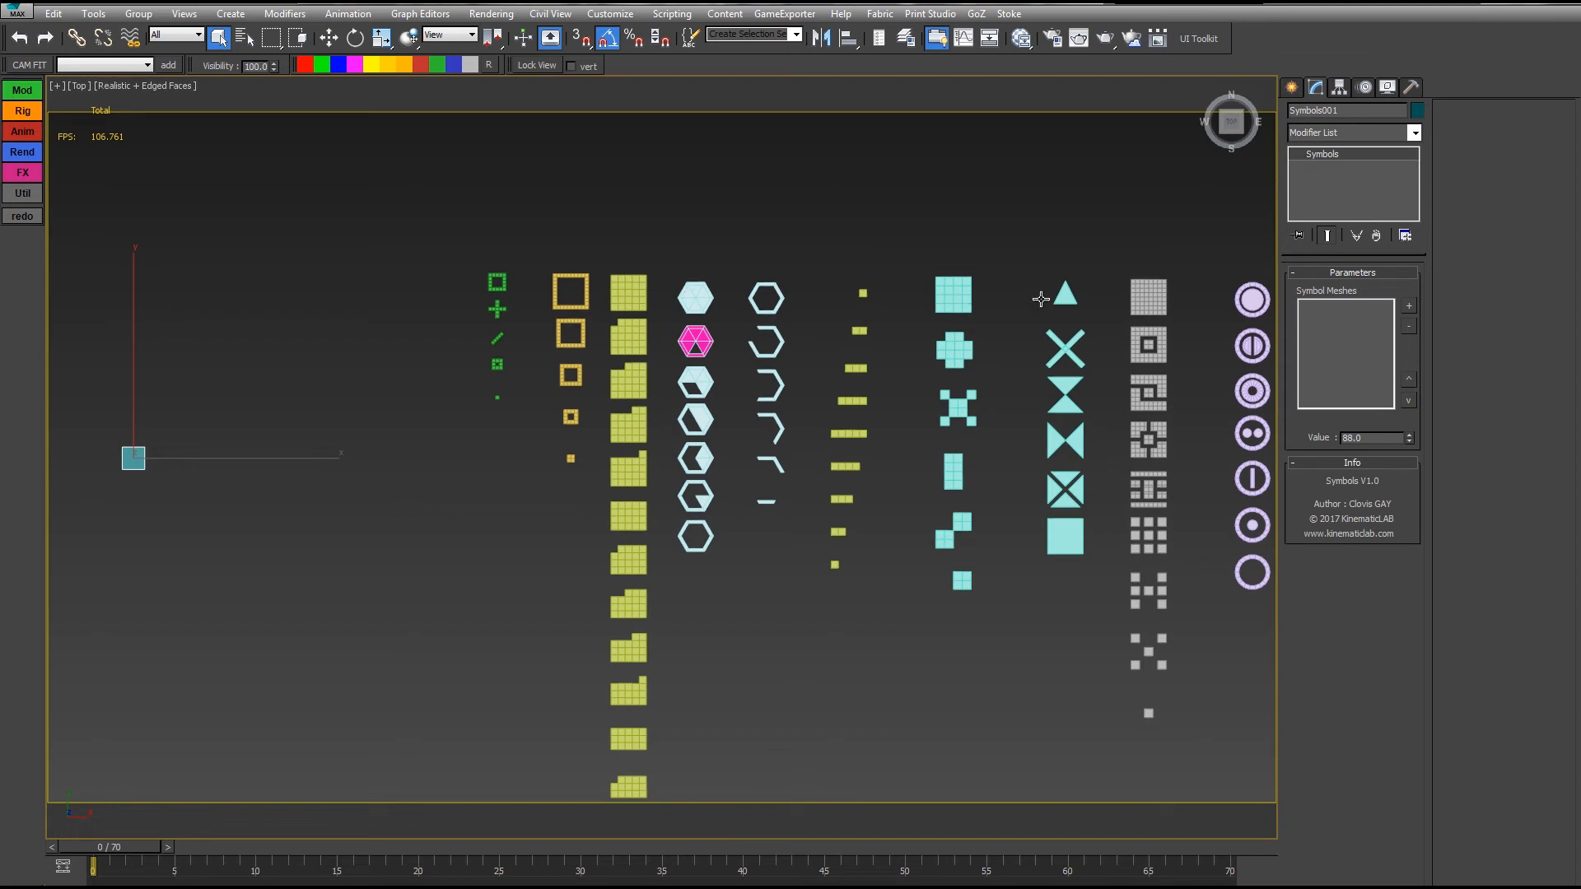
pyautogui.click(1408, 306)
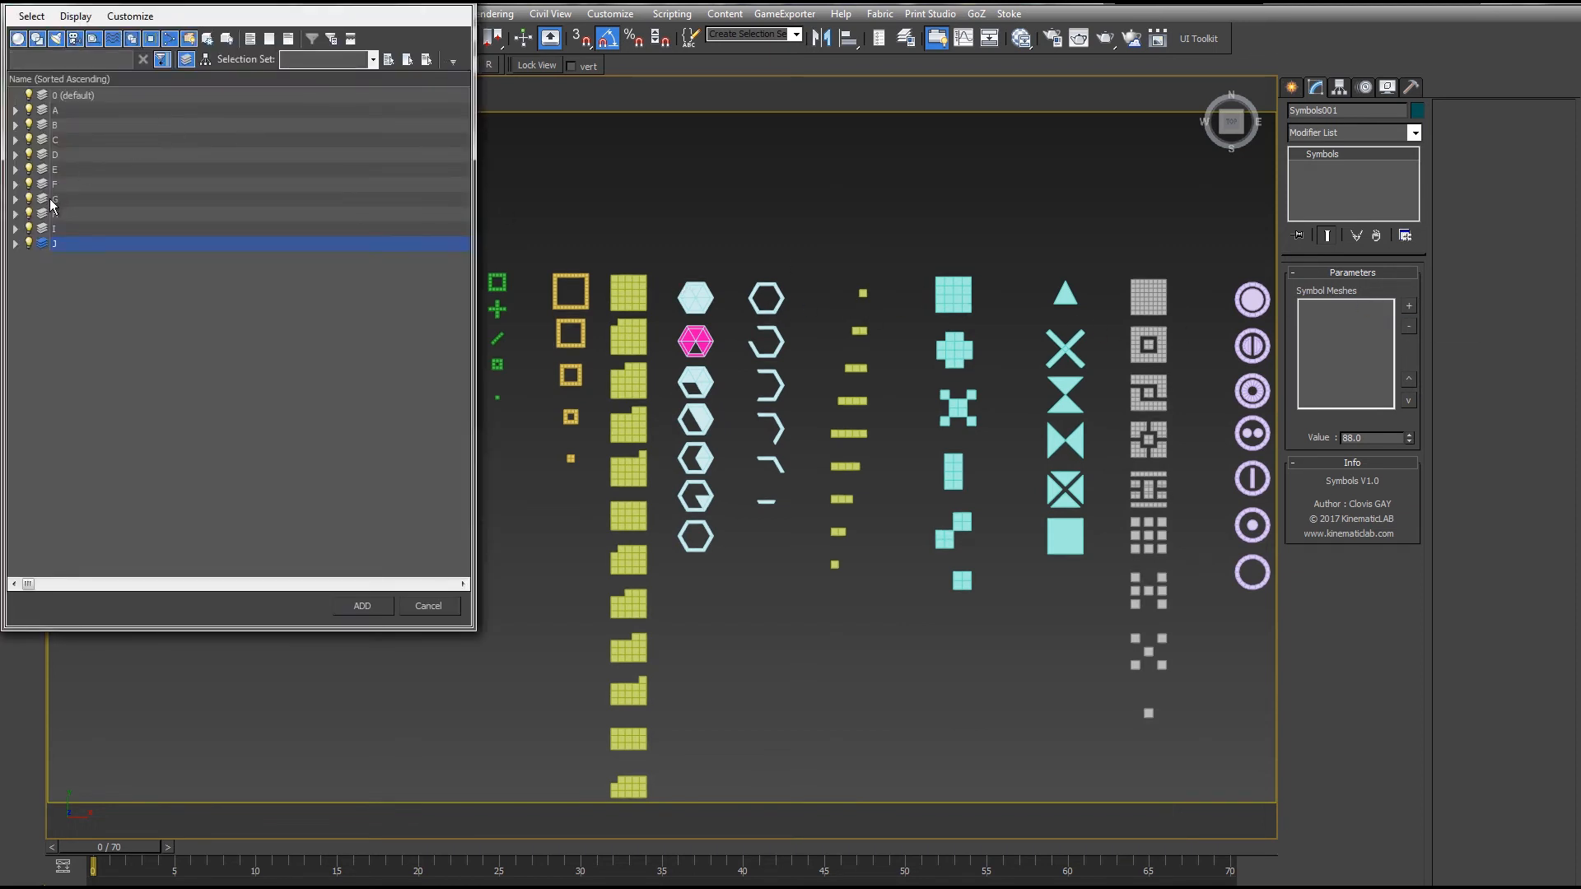
pyautogui.click(15, 229)
pyautogui.click(107, 244)
pyautogui.keyDown('shift'); pyautogui.click(105, 363); pyautogui.keyUp('shift')
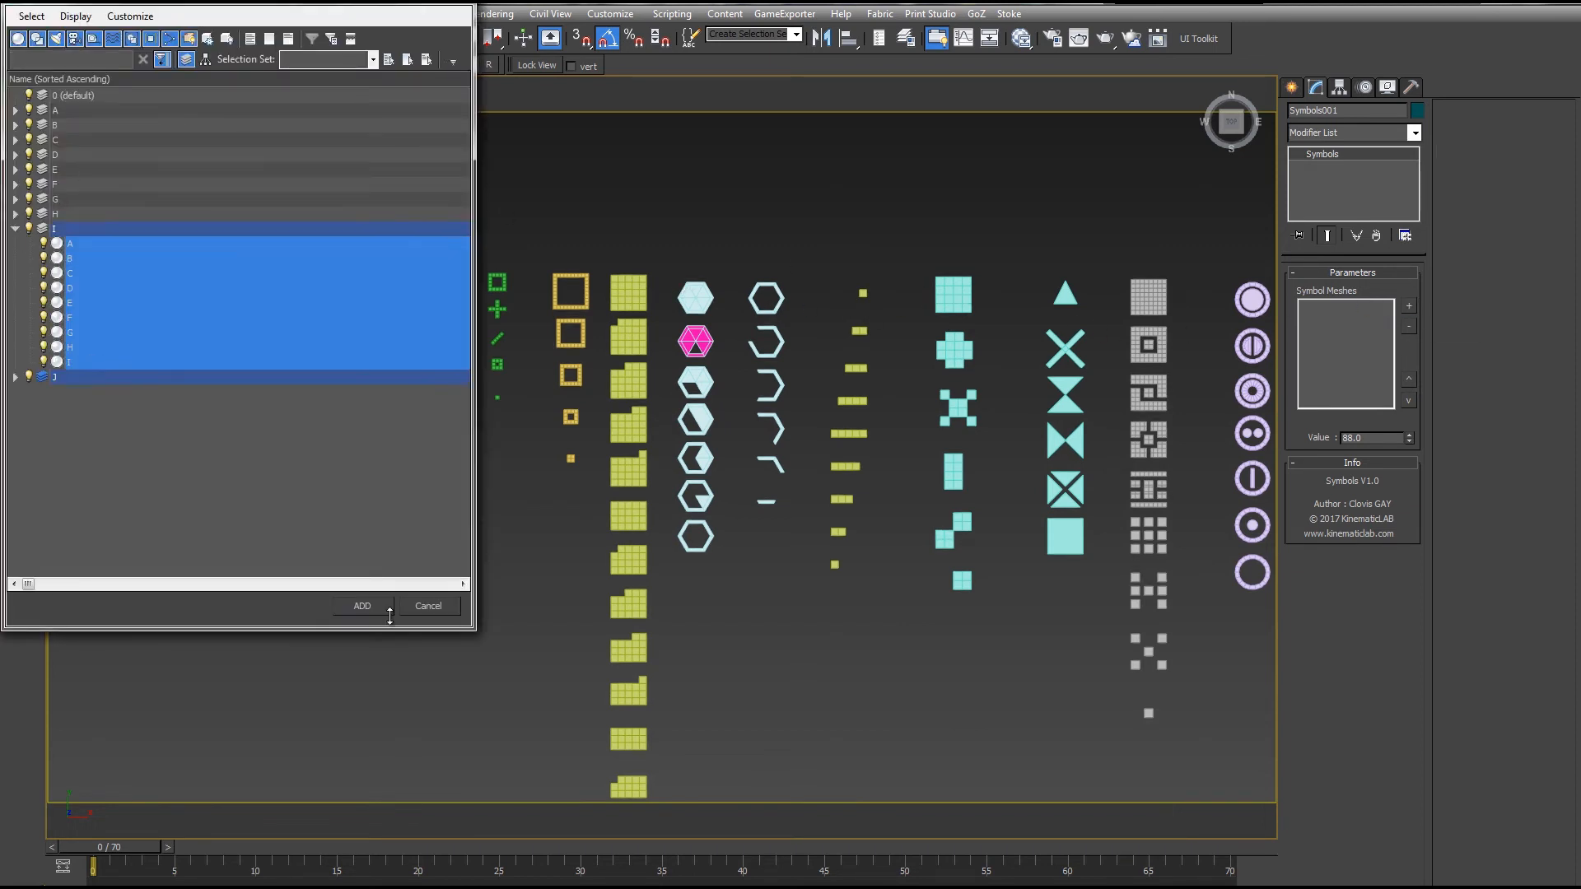
pyautogui.click(363, 607)
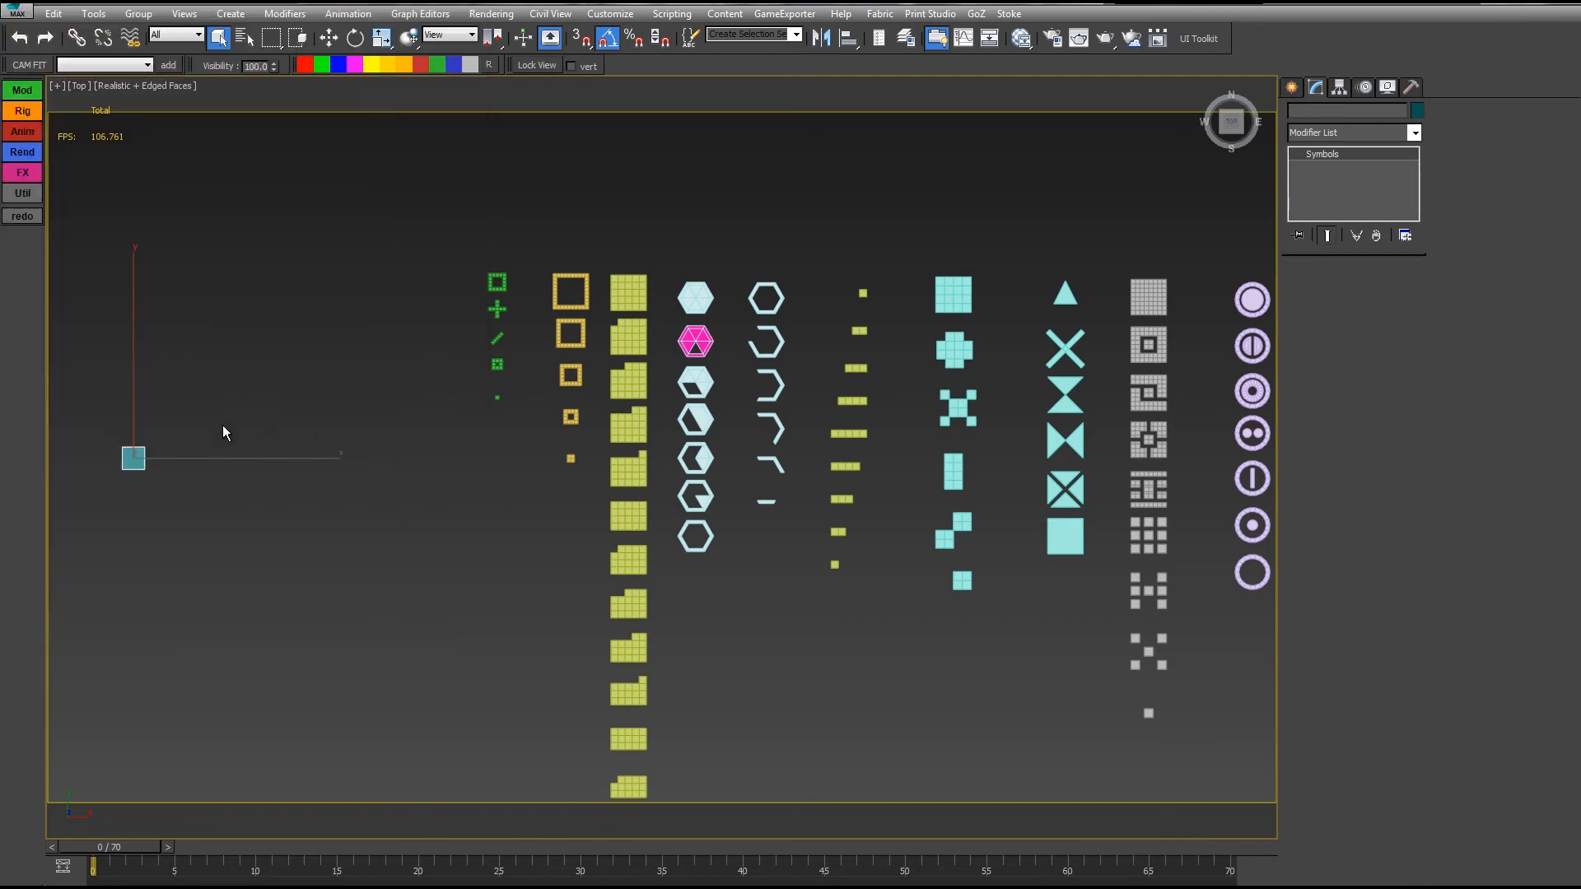
# Step: Turn off edged faces in the viewport and sweep the Symbols object's Value, ending at 32.6
pyautogui.press('z')
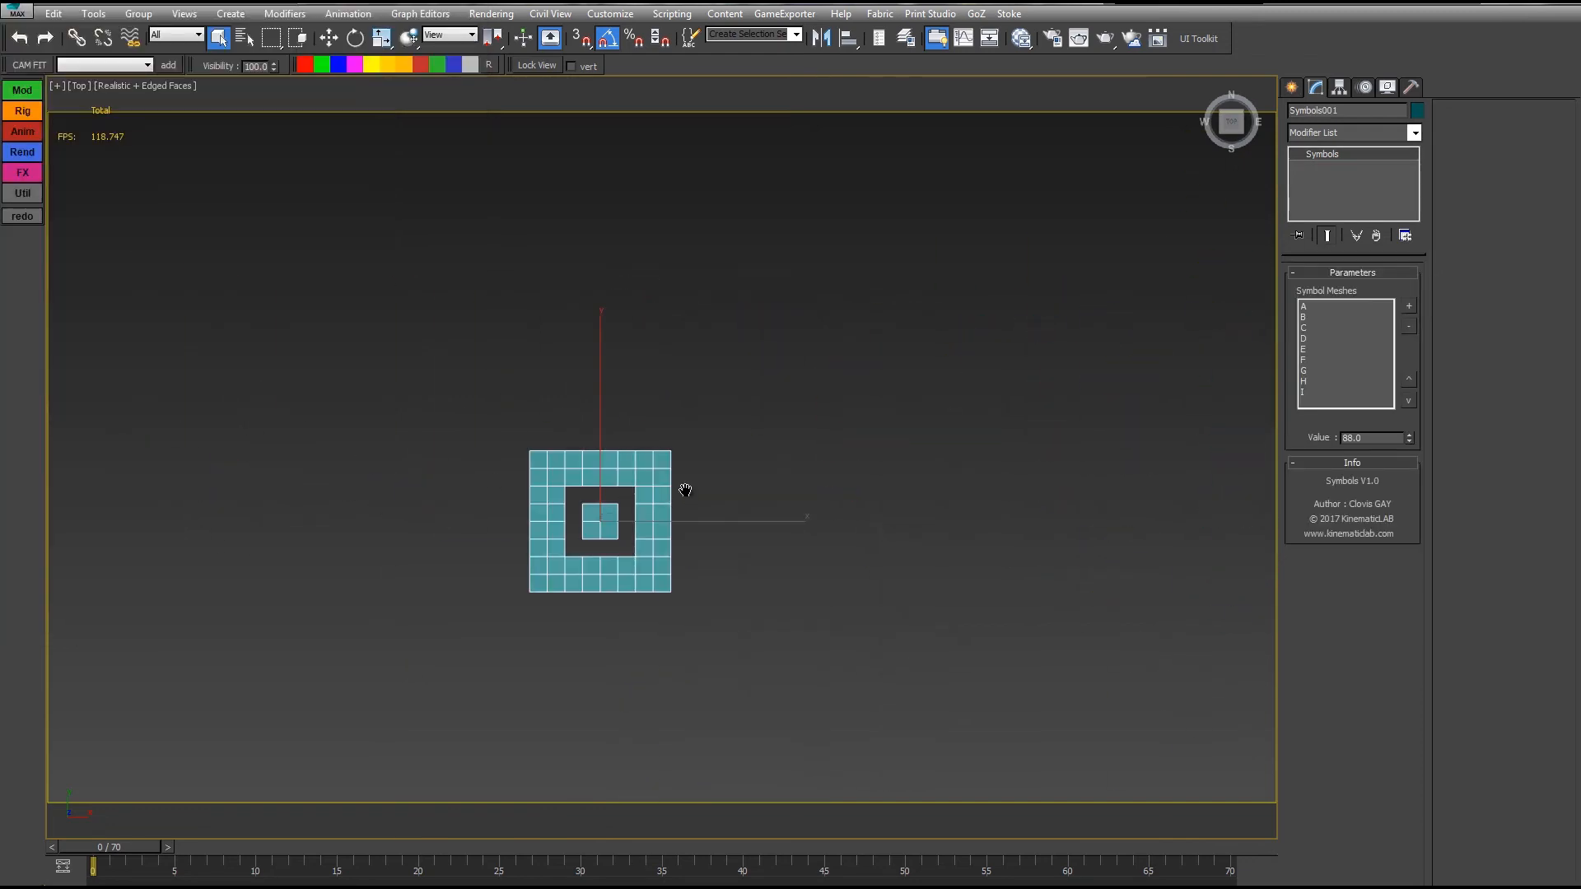
pyautogui.press('F4')
pyautogui.moveTo(1407, 440); pyautogui.dragTo(871, 670)
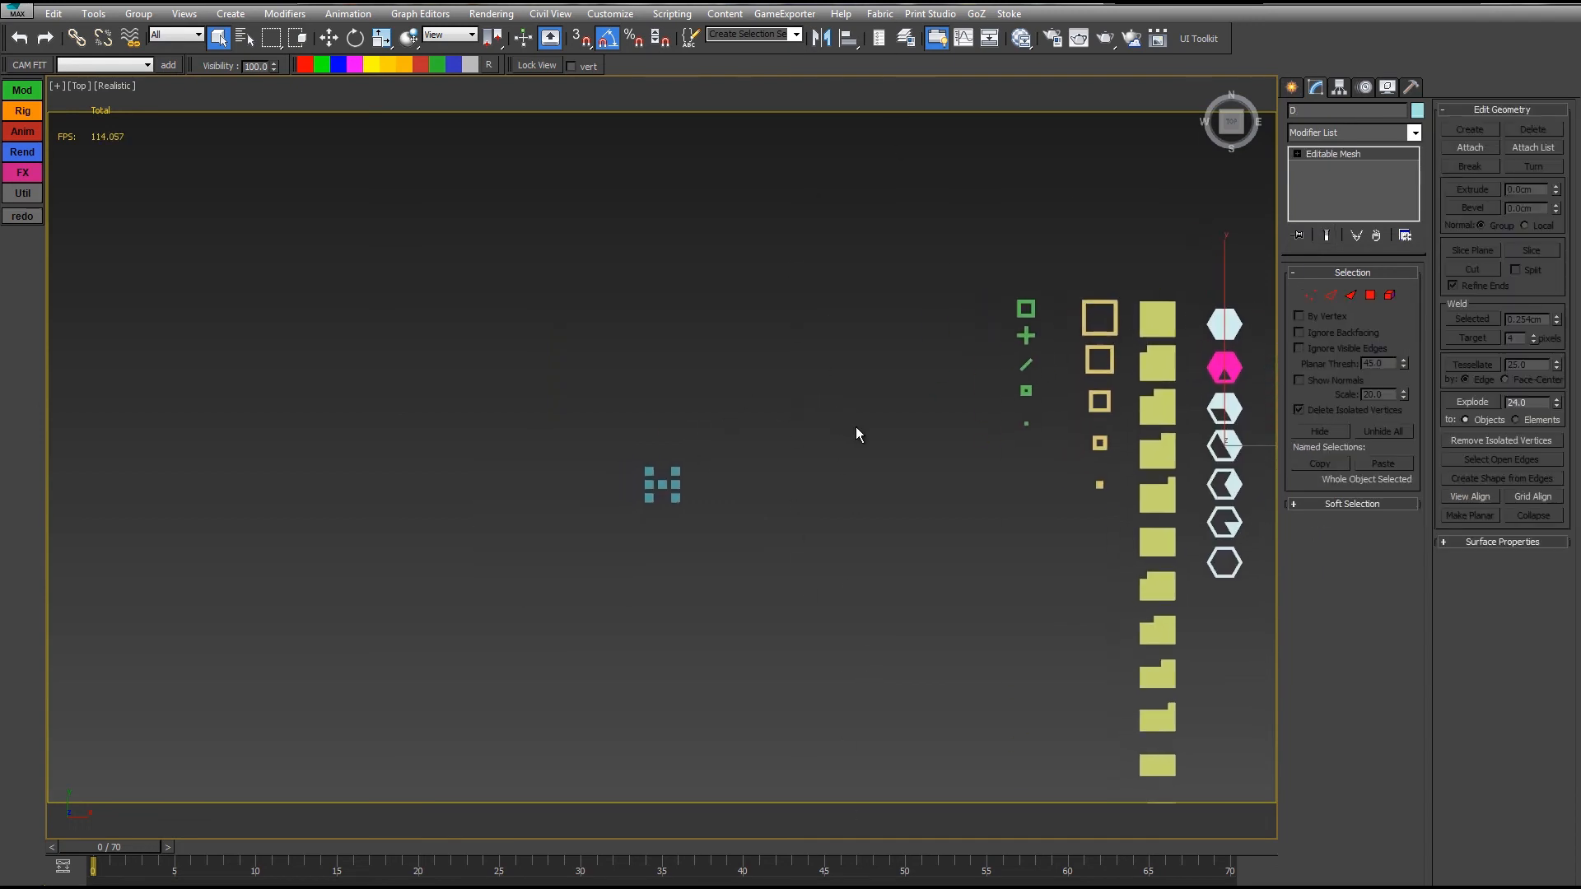
# Step: Turn edged faces back on and check the material ID of the full hexagon mesh's element
pyautogui.moveTo(856, 435); pyautogui.dragTo(642, 492, button='middle')
pyautogui.scroll(5, 677, 479)
pyautogui.scroll(-3, 642, 492)
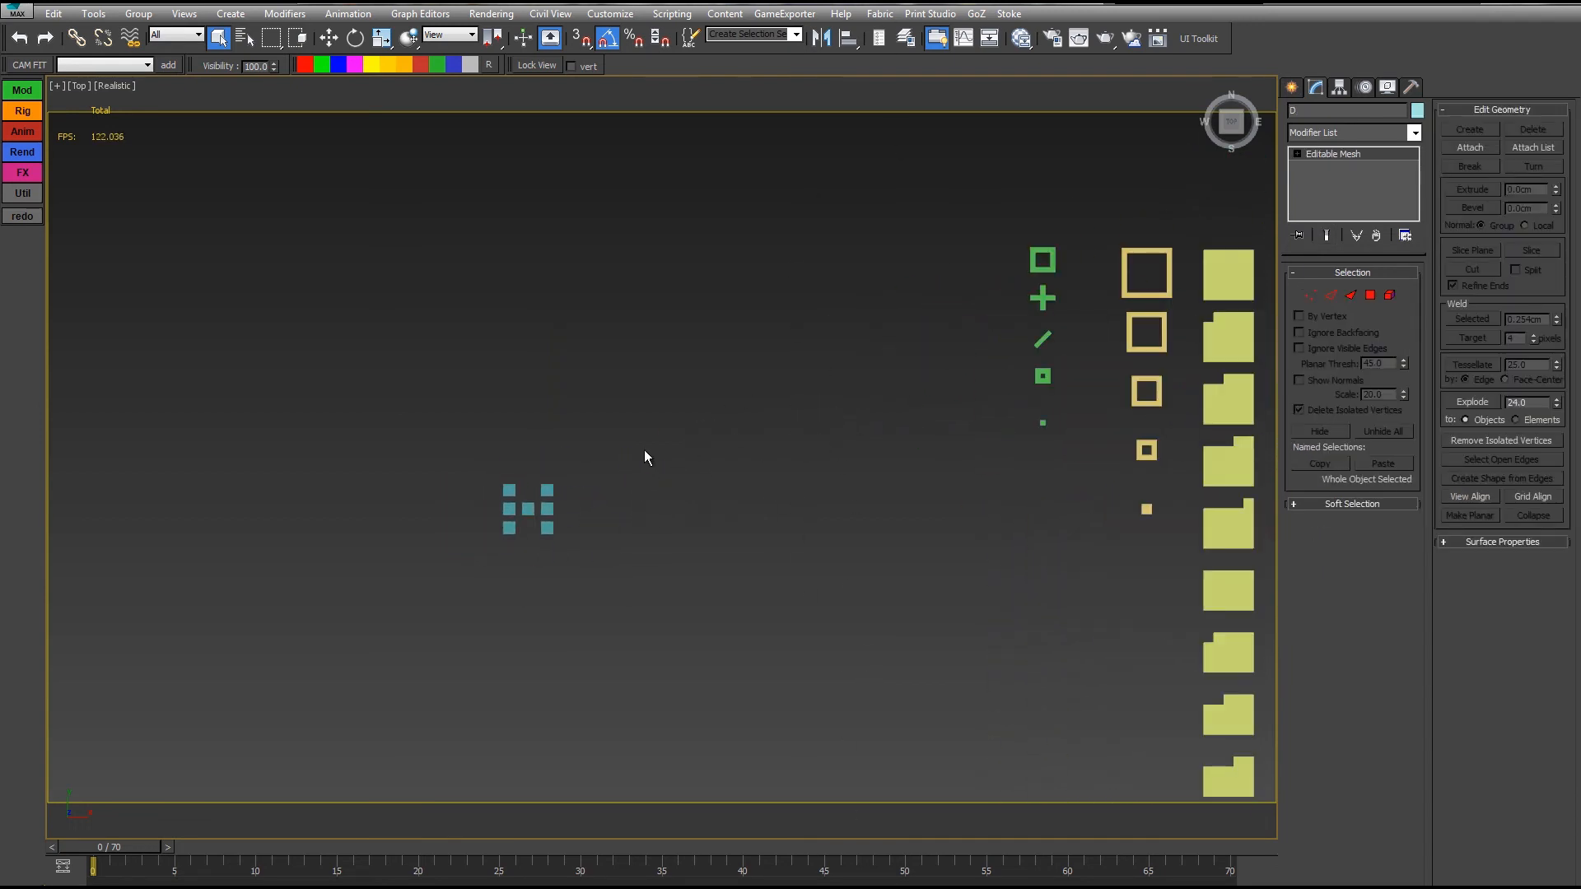
pyautogui.scroll(-3, 683, 438)
pyautogui.scroll(5, 1020, 375)
pyautogui.click(930, 346)
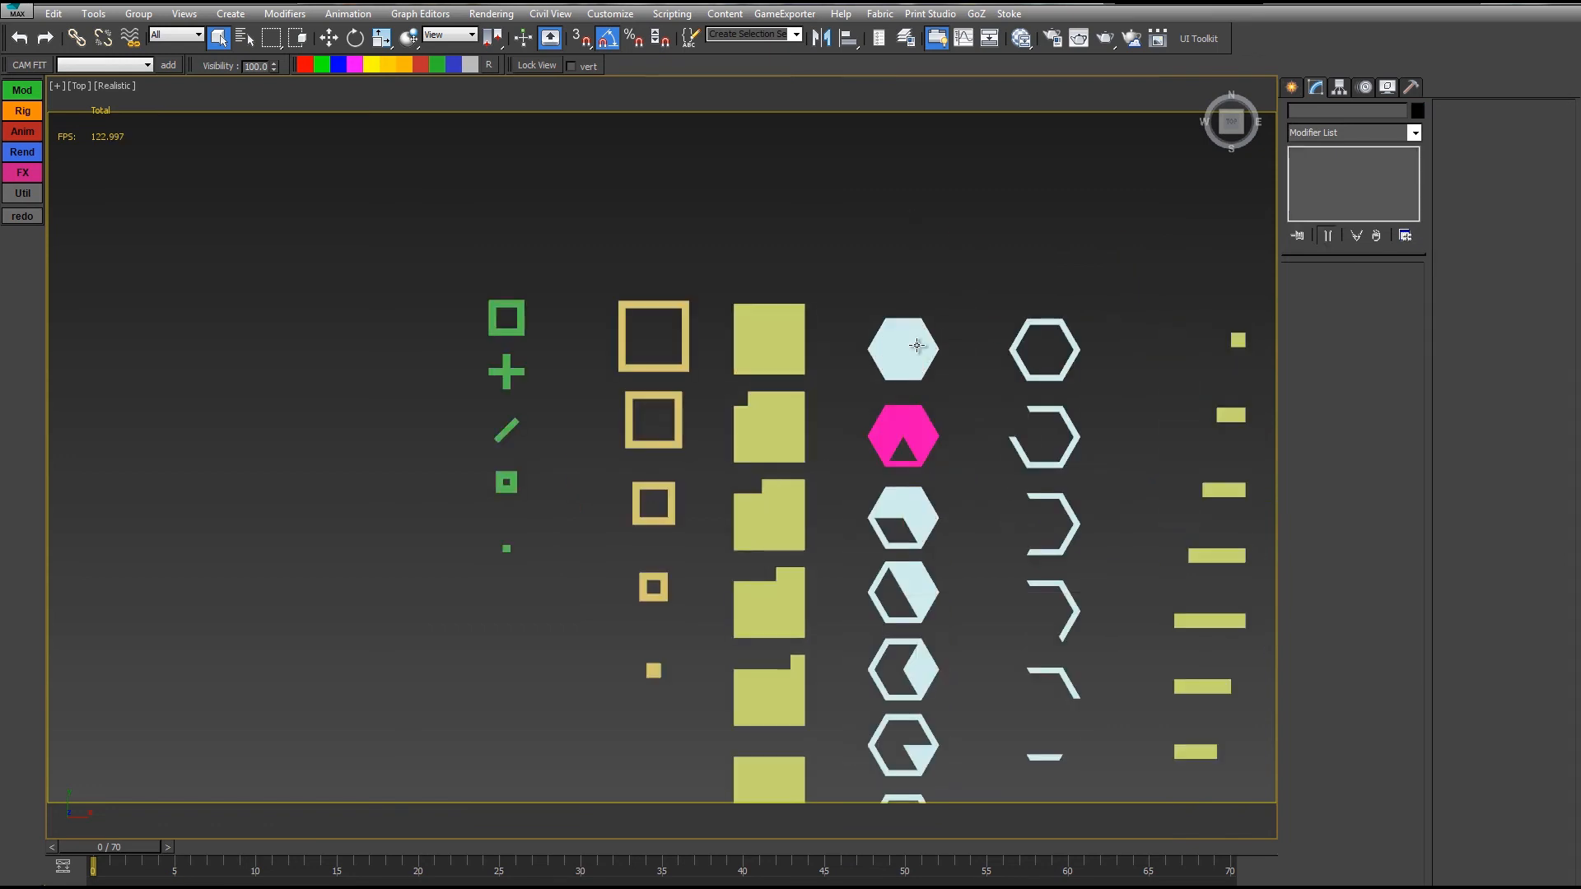
pyautogui.press('F4')
pyautogui.moveTo(988, 409); pyautogui.dragTo(961, 285, button='middle')
pyautogui.click(1370, 295)
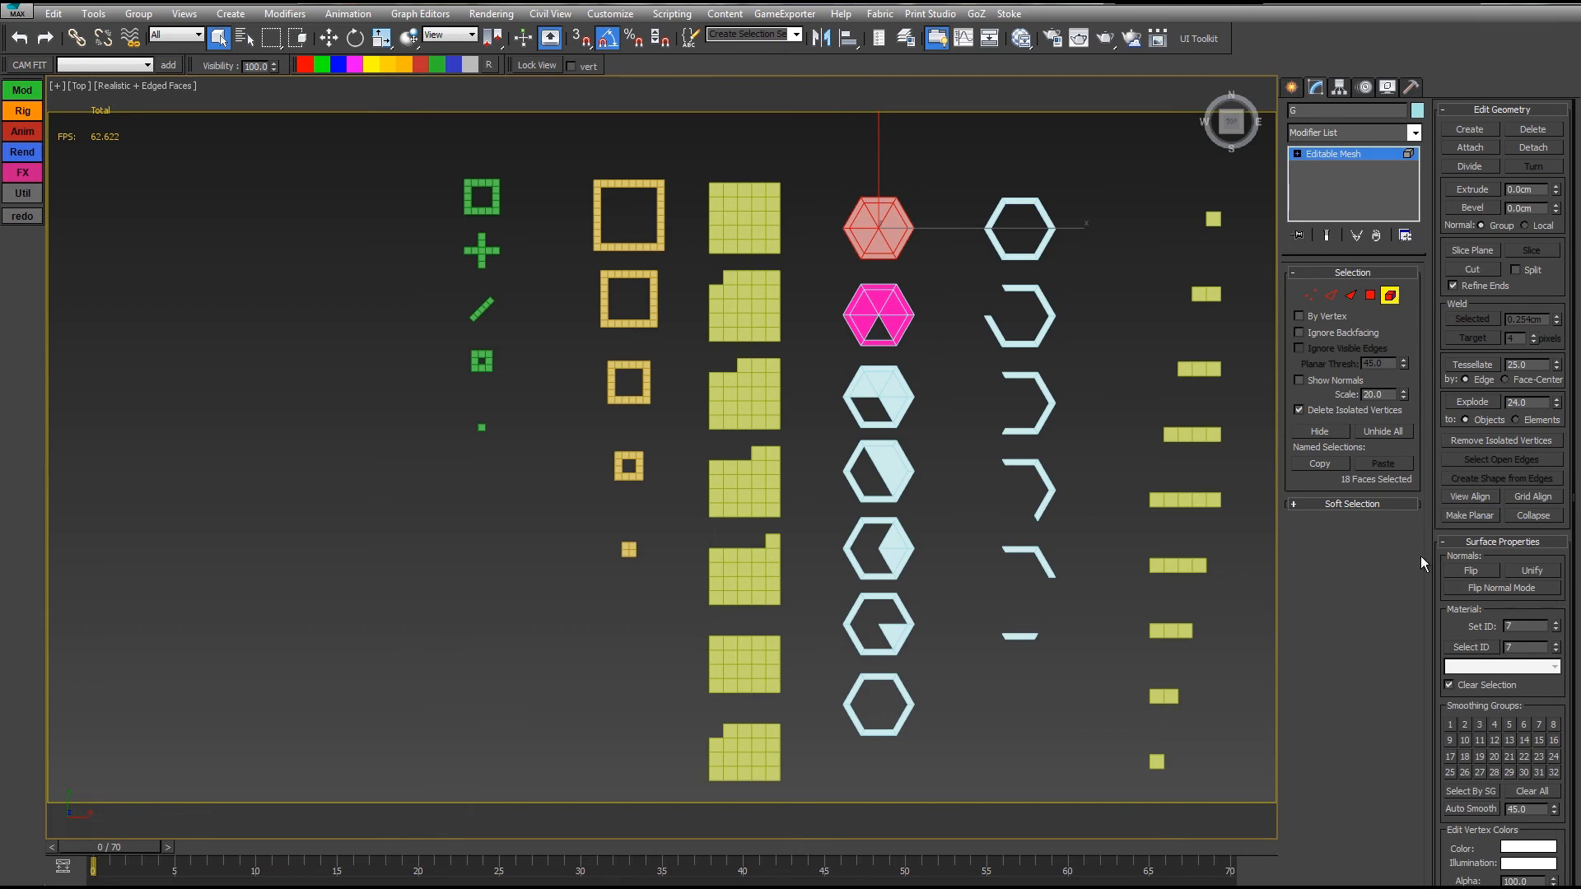
pyautogui.click(1391, 298)
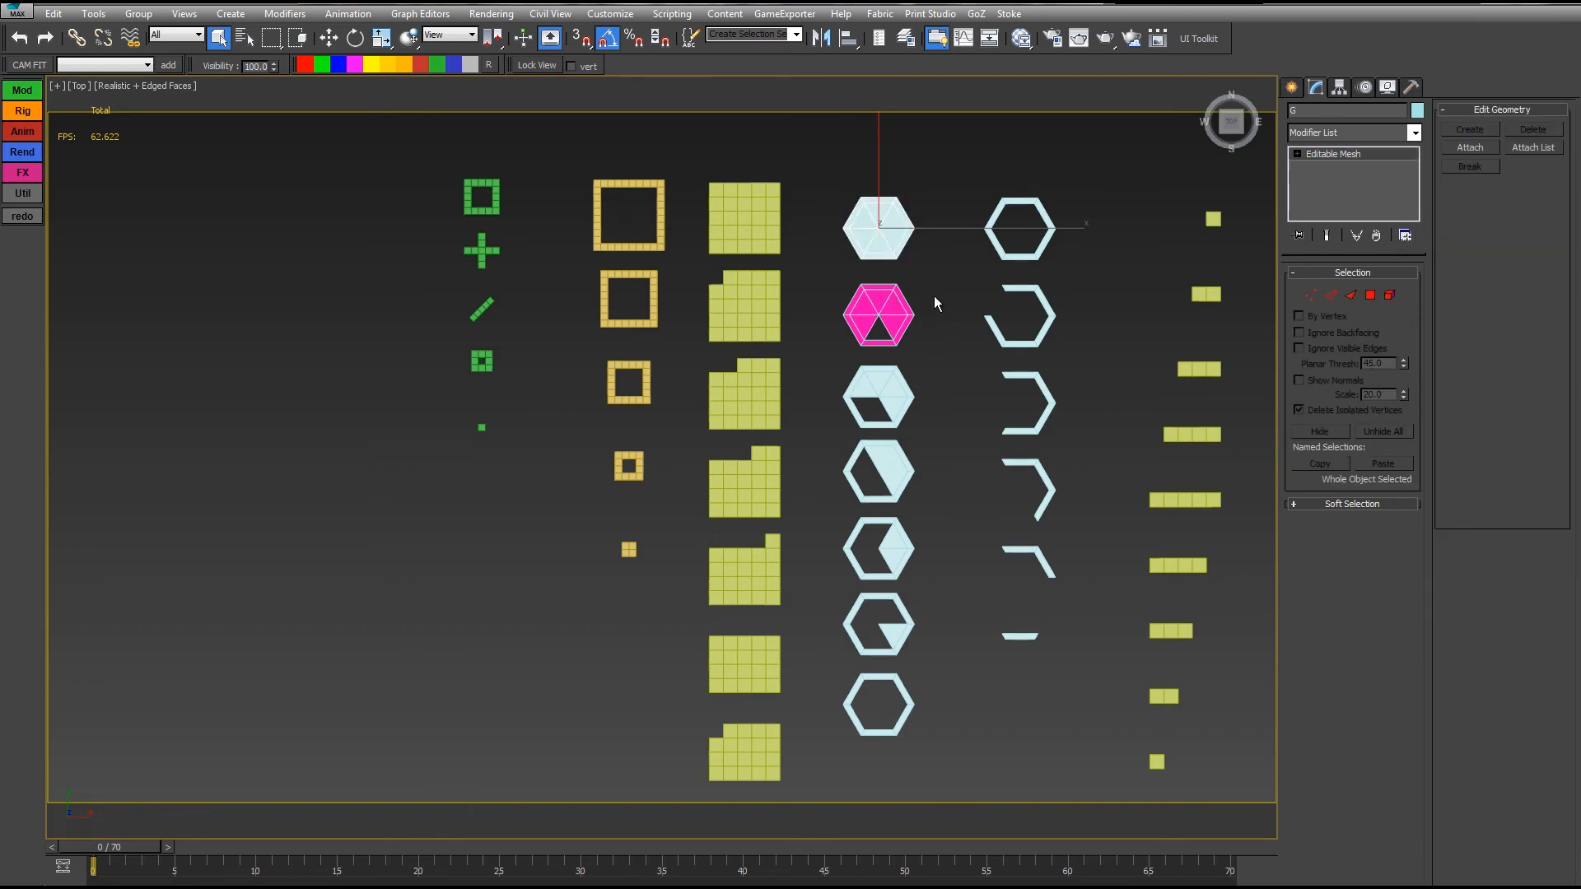
# Step: Check the element material IDs of the pink hexagon and the two hexagon meshes below it
pyautogui.click(904, 306)
pyautogui.click(1390, 296)
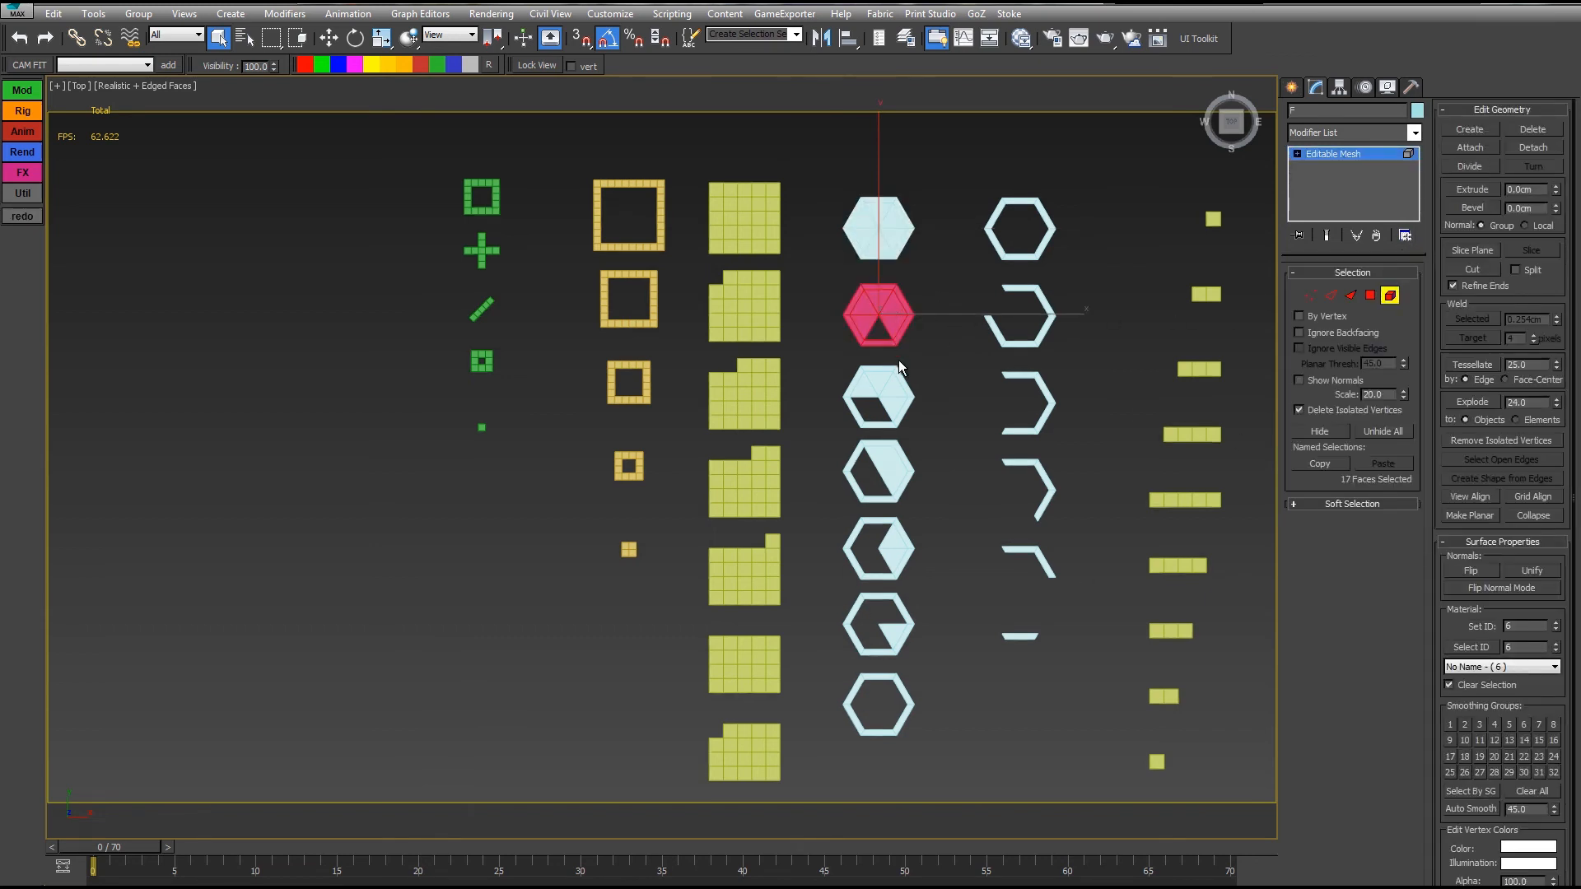
pyautogui.click(1393, 298)
pyautogui.click(900, 381)
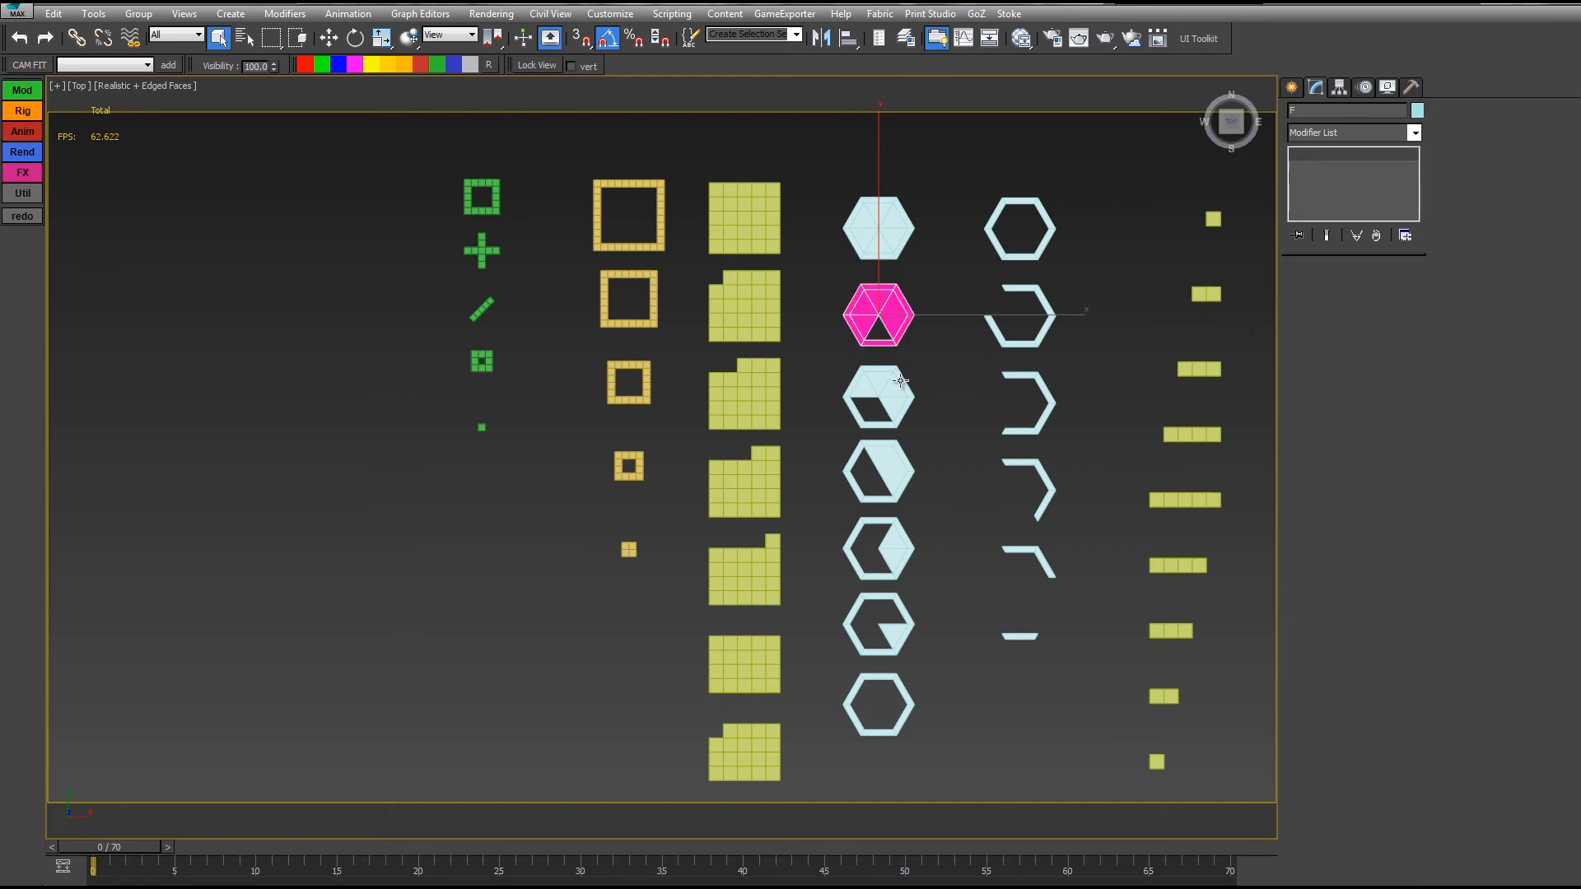
pyautogui.click(1390, 296)
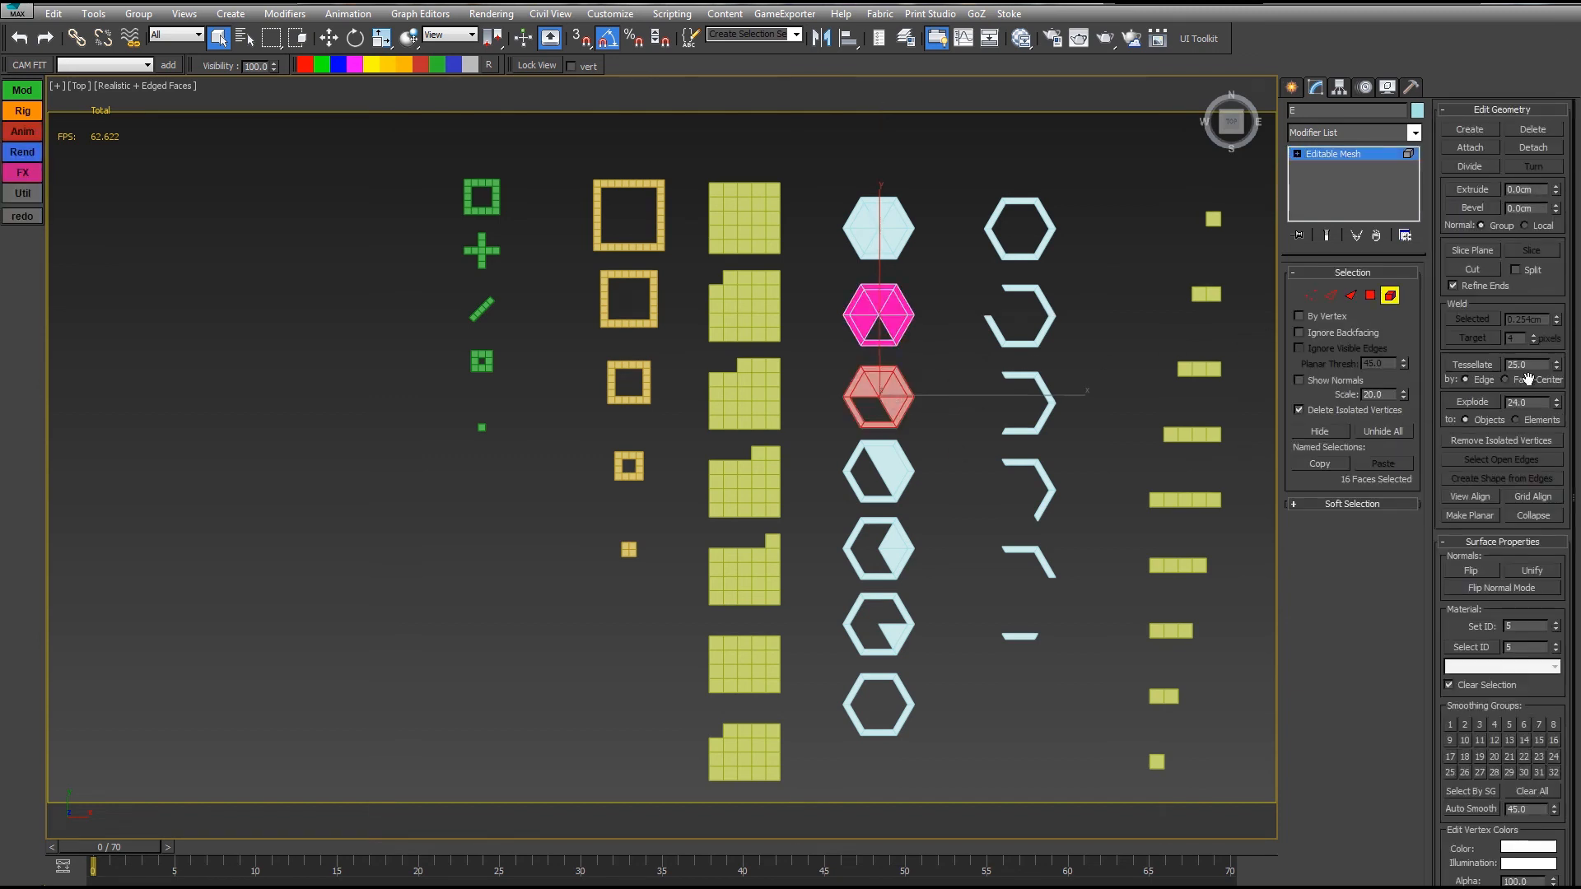
pyautogui.click(1393, 298)
pyautogui.click(901, 458)
pyautogui.click(1393, 298)
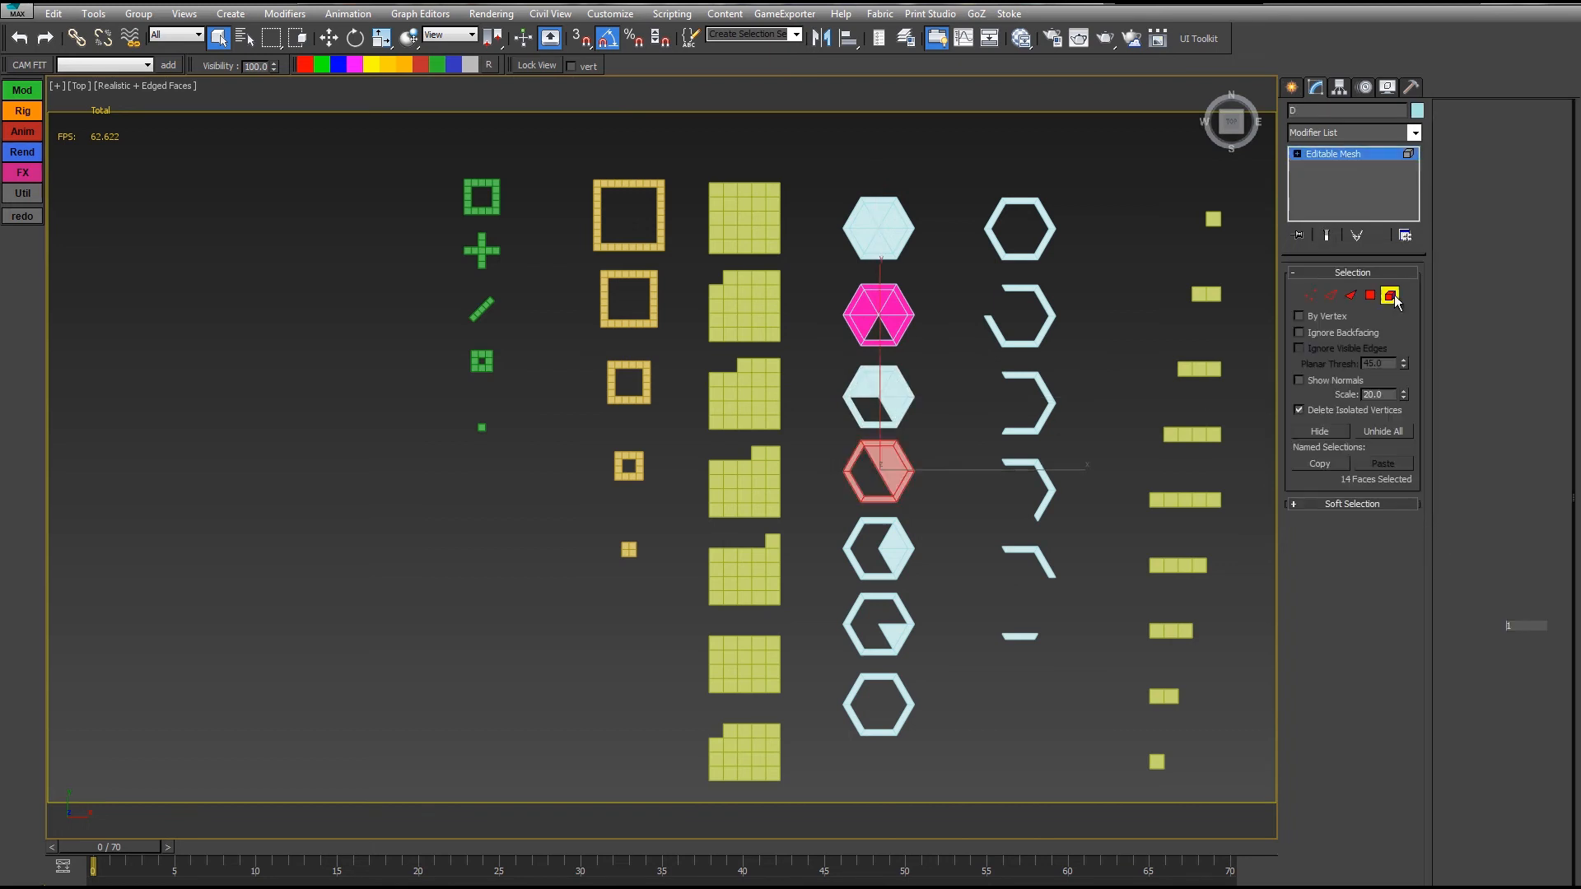
pyautogui.click(1392, 298)
# Step: Select the Symbols object again and remove meshes A through I from its Symbol Meshes list
pyautogui.moveTo(368, 338); pyautogui.dragTo(659, 308, button='middle')
pyautogui.moveTo(445, 371); pyautogui.dragTo(272, 660)
pyautogui.moveTo(1304, 303); pyautogui.dragTo(1304, 396)
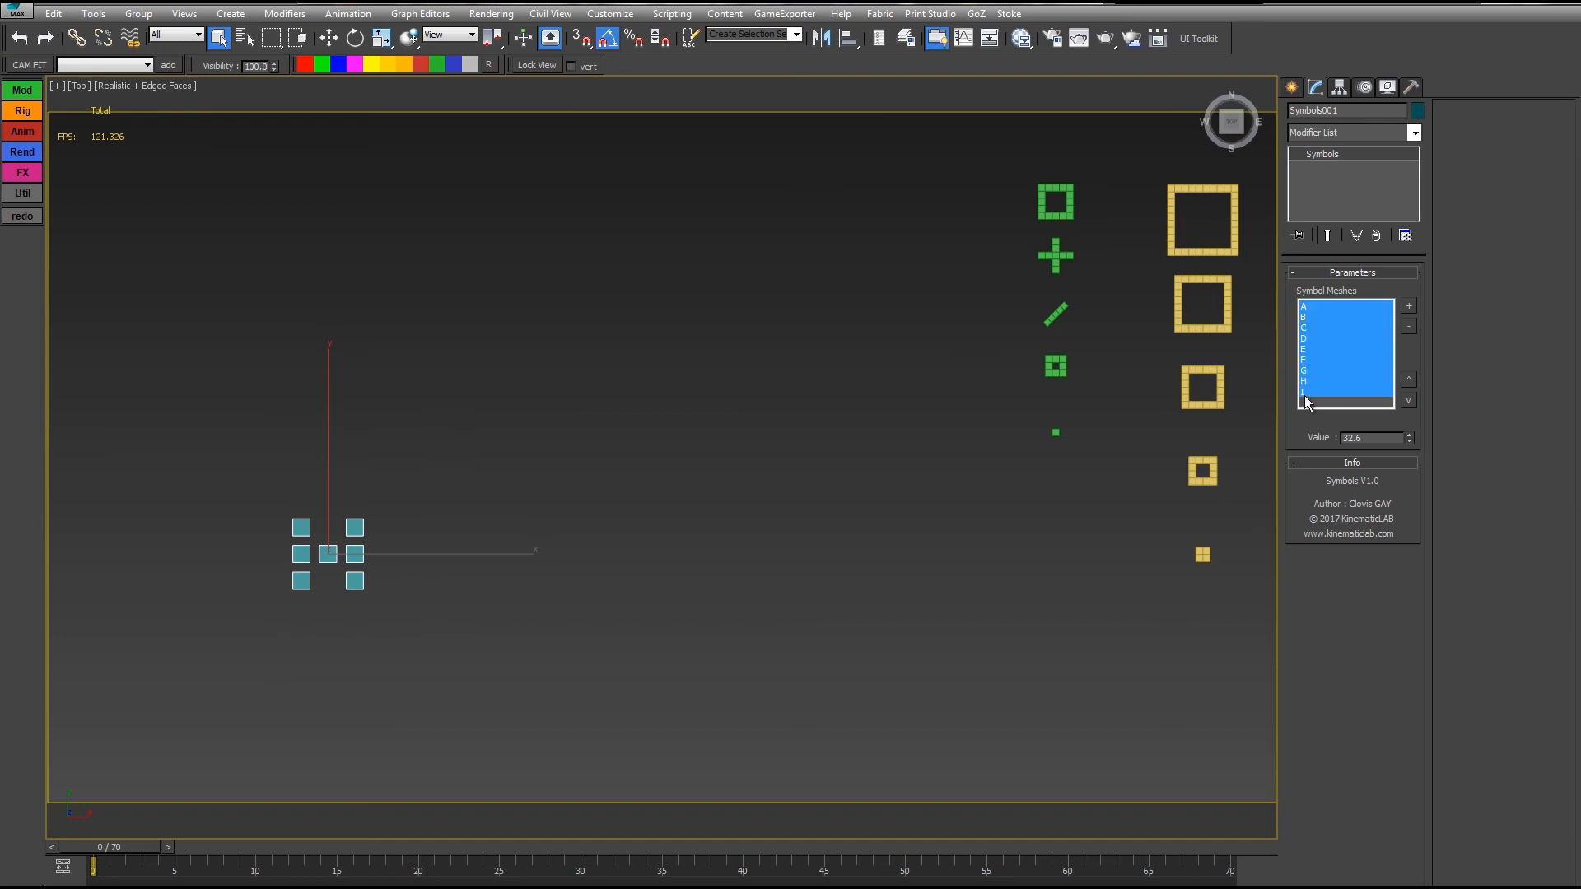
pyautogui.click(1409, 327)
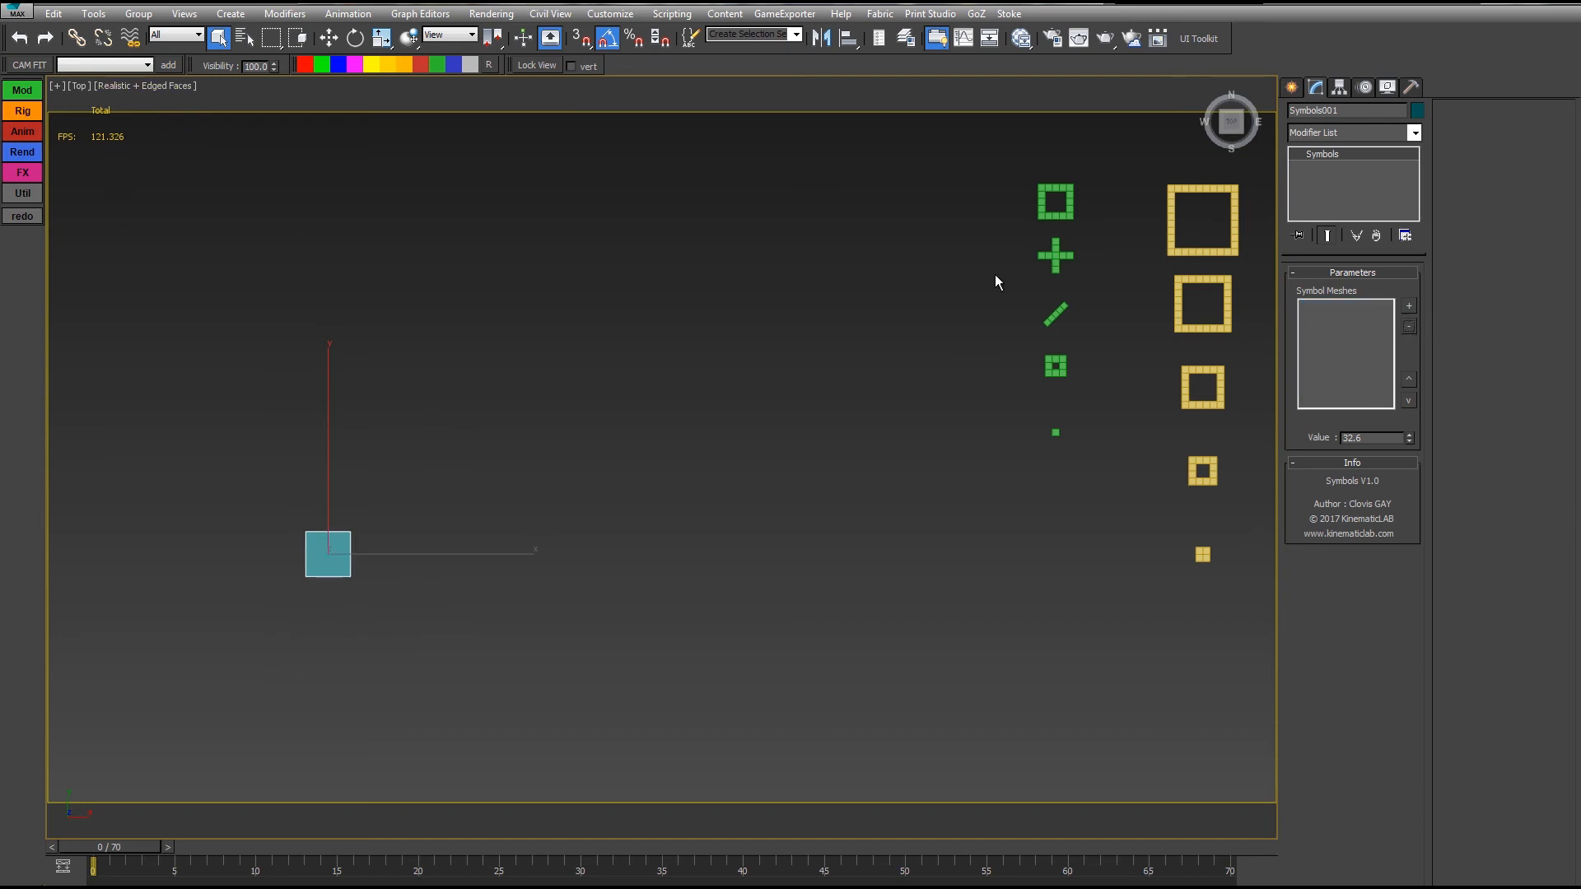
# Step: Fill the empty Symbol Meshes list with the seven hexagon meshes, A through G, of layer D
pyautogui.moveTo(845, 439); pyautogui.dragTo(494, 395, button='middle')
pyautogui.scroll(-3, 628, 317)
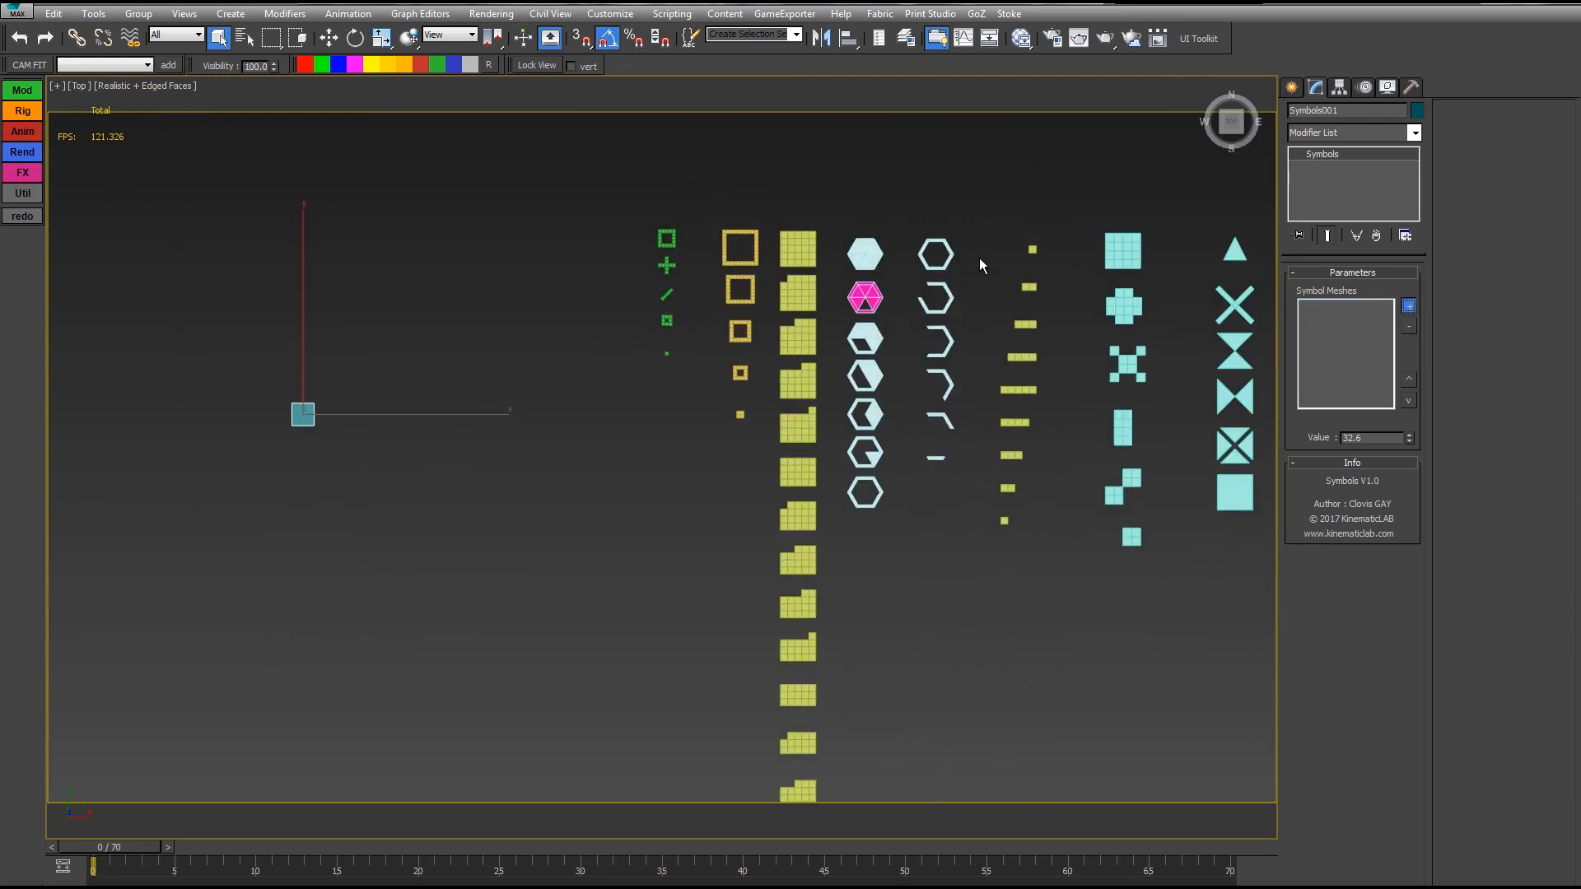
pyautogui.click(16, 154)
pyautogui.click(55, 168)
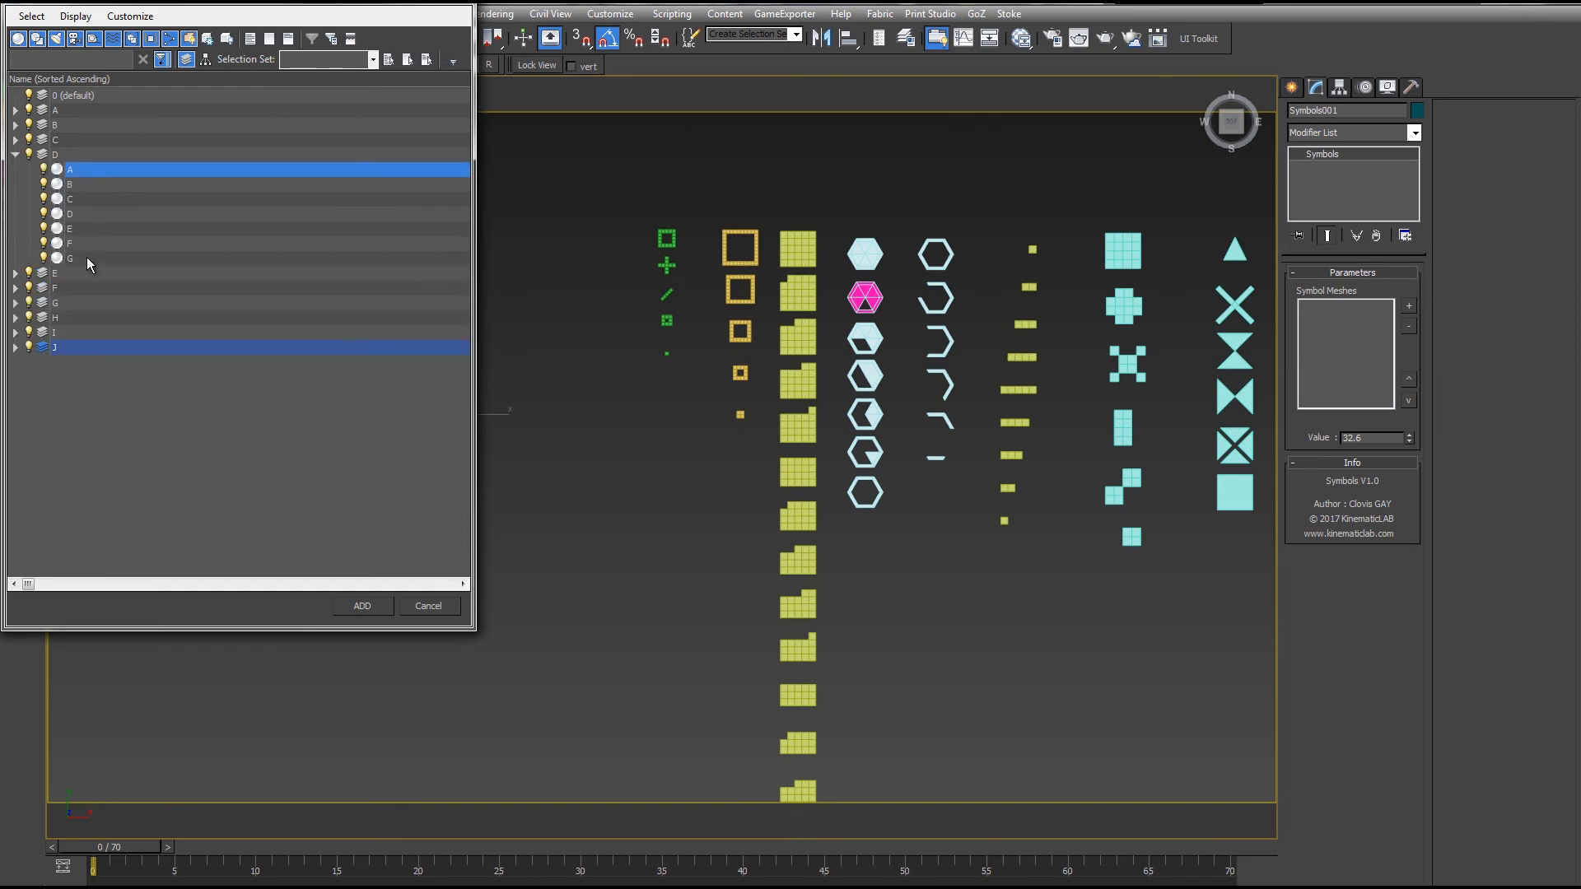
pyautogui.keyDown('shift'); pyautogui.click(84, 259); pyautogui.keyUp('shift')
pyautogui.click(363, 606)
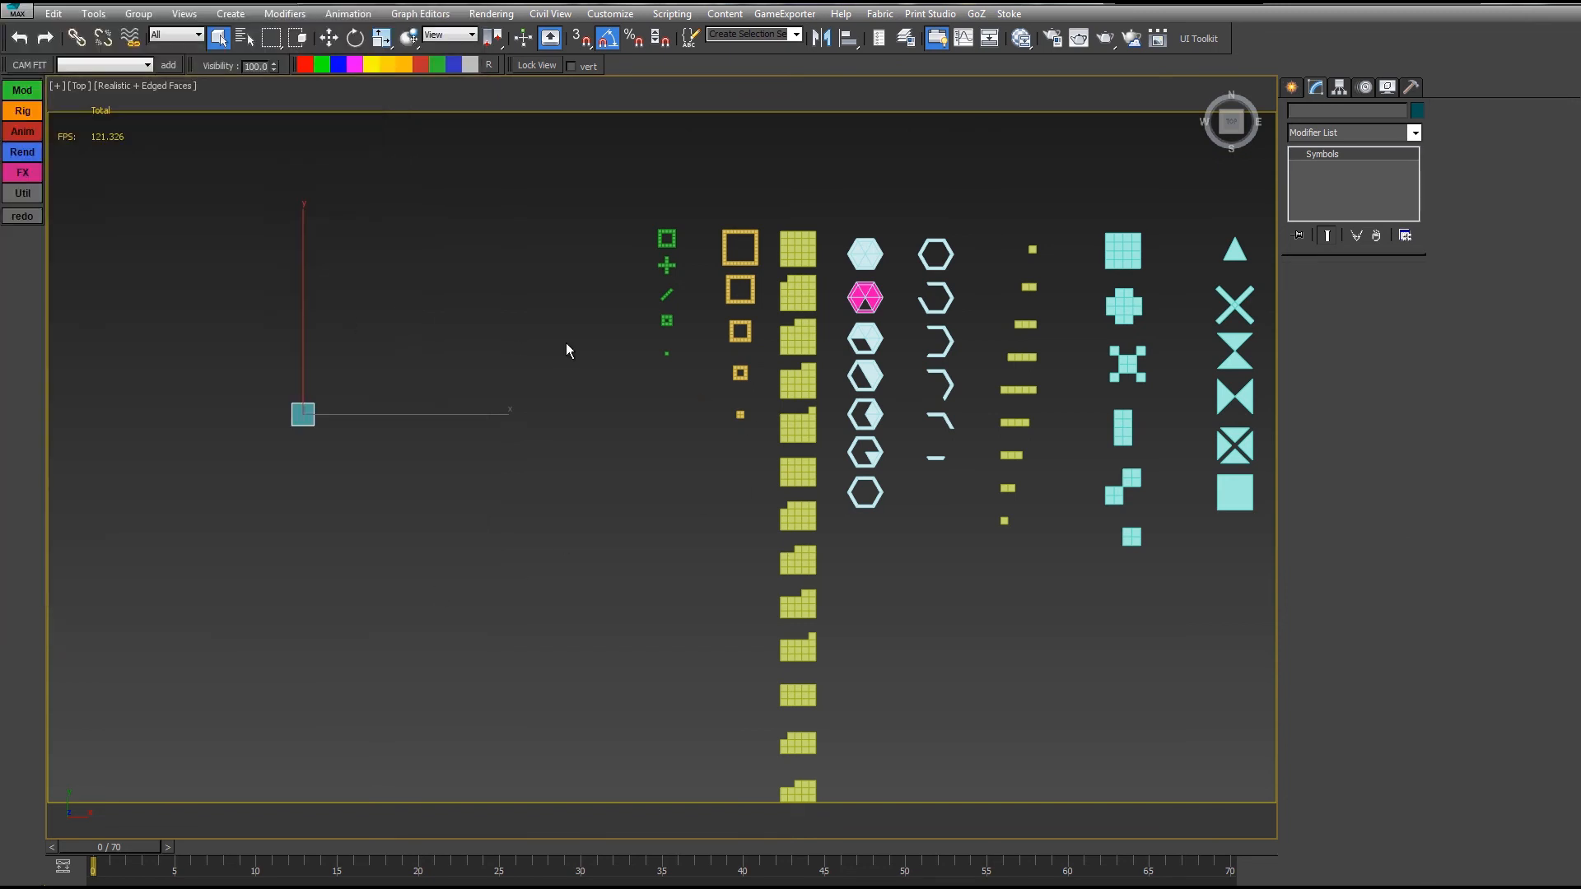
# Step: Open the Slate Material Editor and show the parameters of Multi/Sub-Object Material #15, which holds seven coloured sub-materials
pyautogui.moveTo(469, 293); pyautogui.dragTo(820, 367, button='middle')
pyautogui.scroll(6, 663, 470)
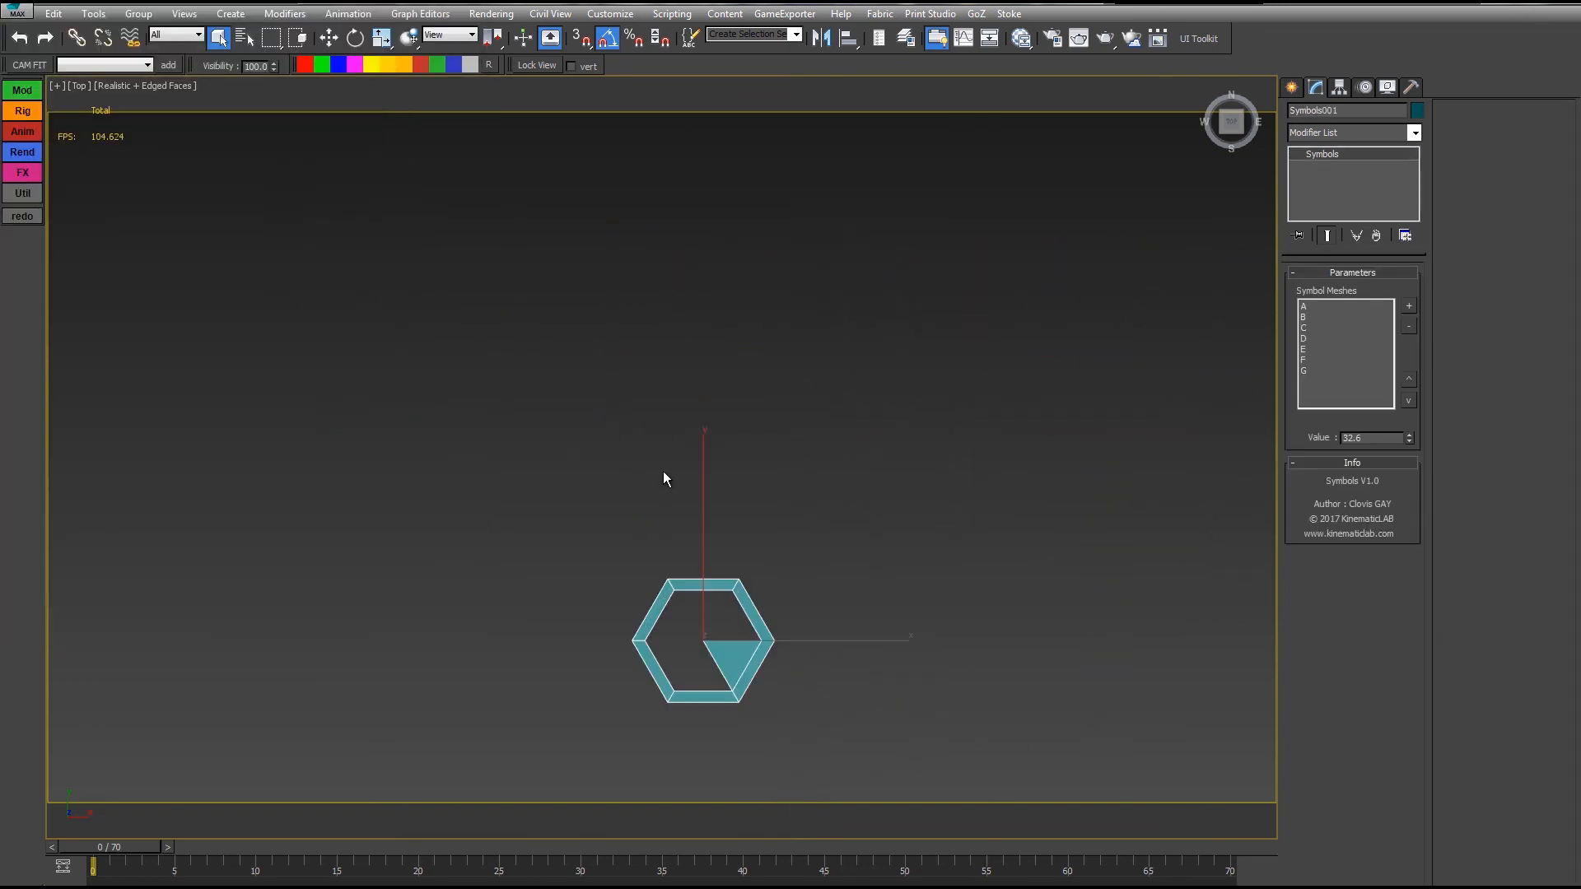
pyautogui.moveTo(664, 471); pyautogui.dragTo(658, 326, button='middle')
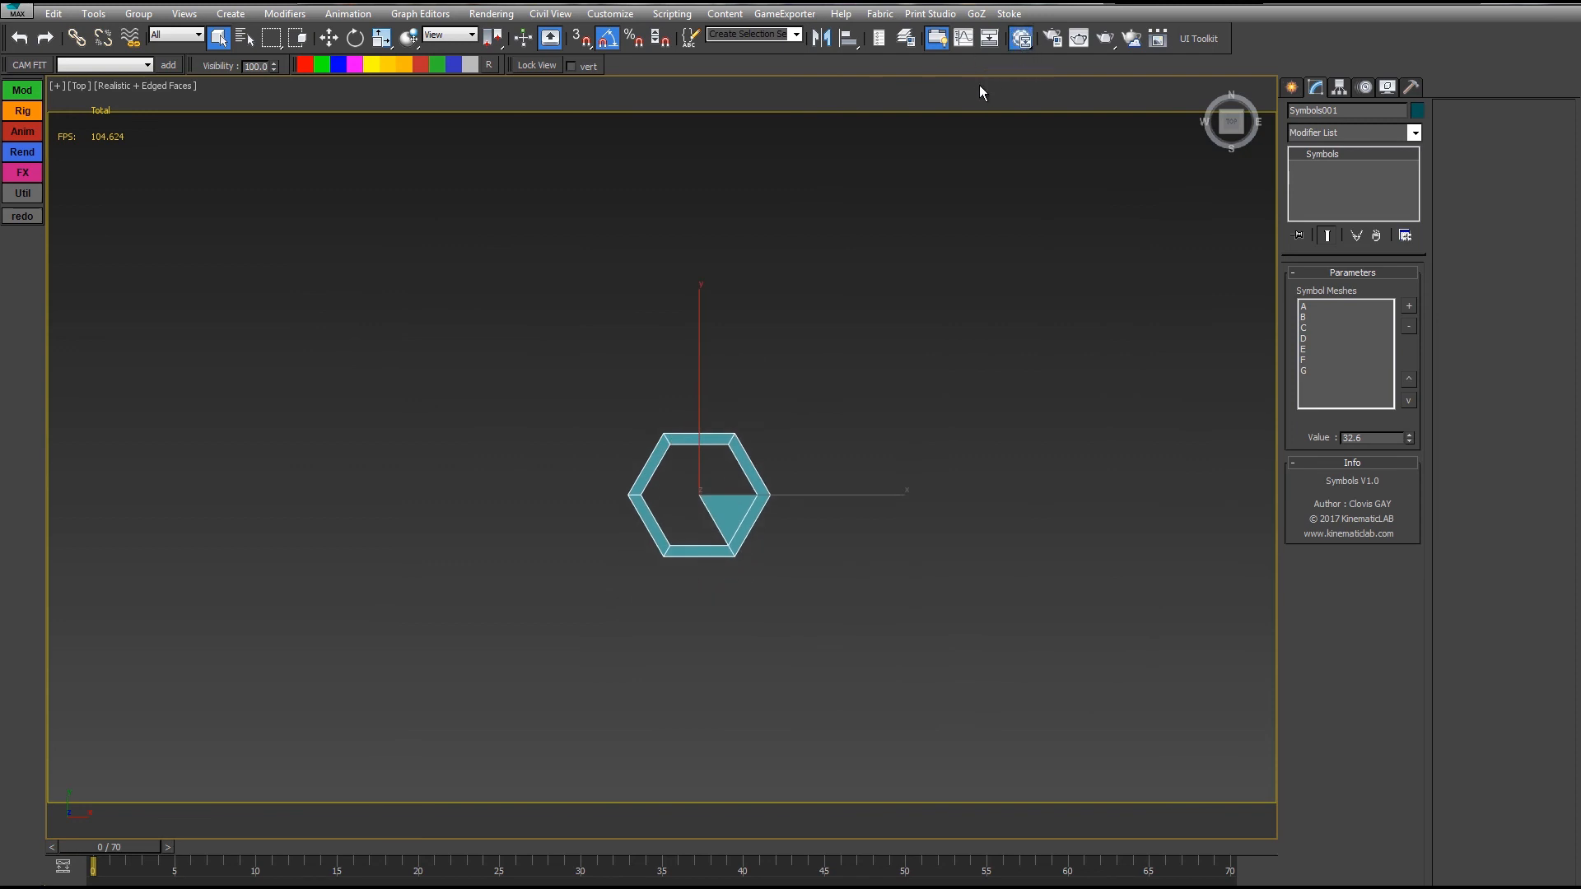
pyautogui.press('m')
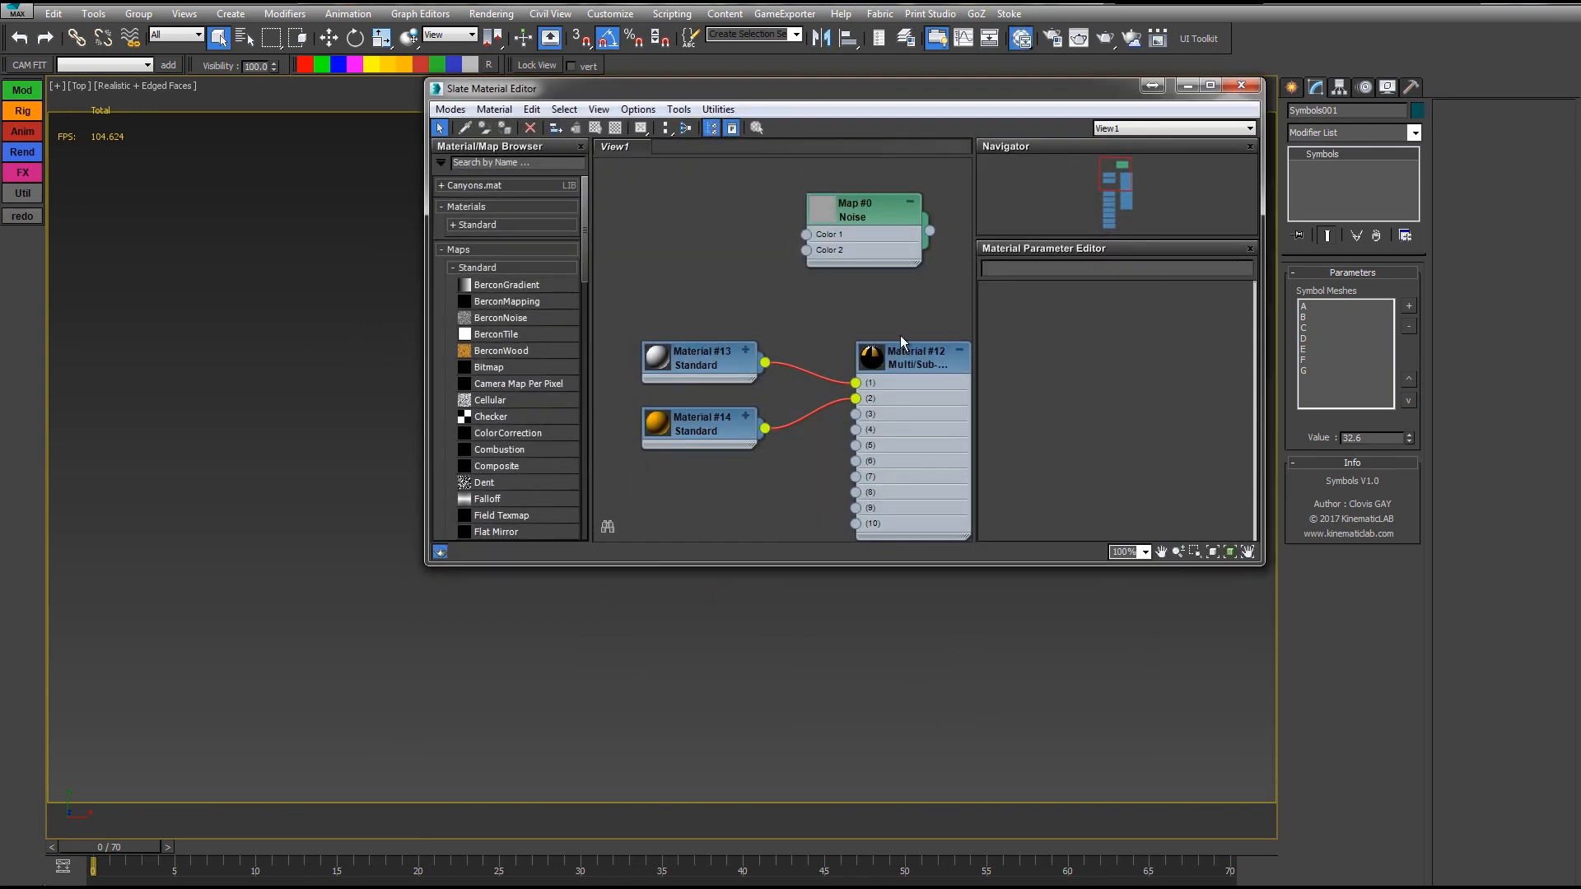
pyautogui.moveTo(884, 418); pyautogui.dragTo(909, 190, button='middle')
pyautogui.moveTo(852, 298); pyautogui.dragTo(777, 157, button='middle')
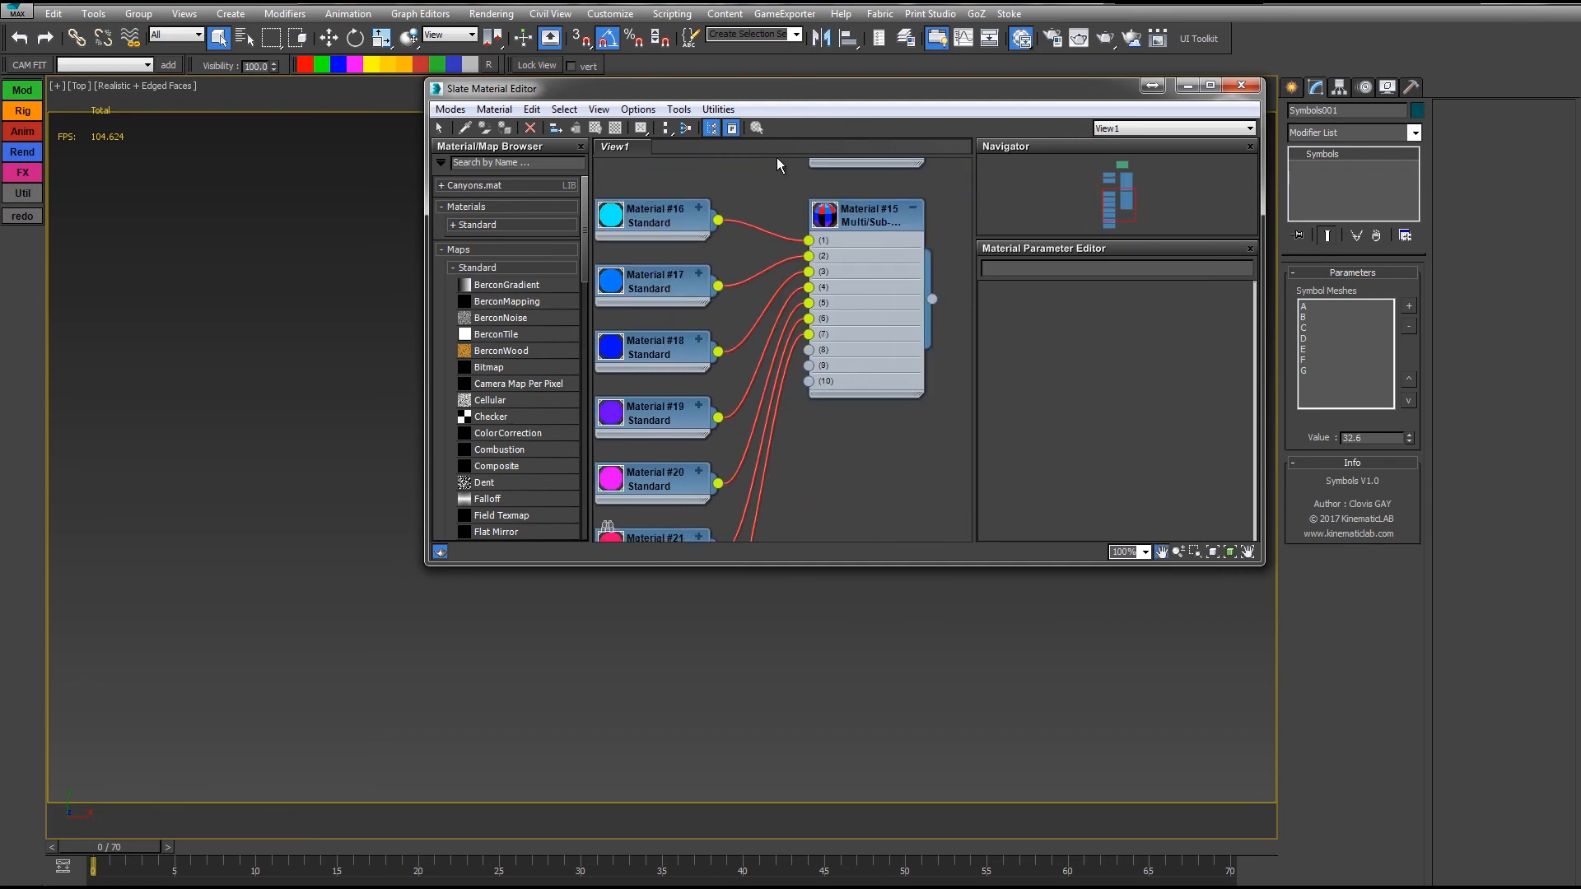
pyautogui.scroll(-2, 782, 171)
pyautogui.moveTo(843, 209); pyautogui.dragTo(837, 251, button='middle')
pyautogui.click(823, 252)
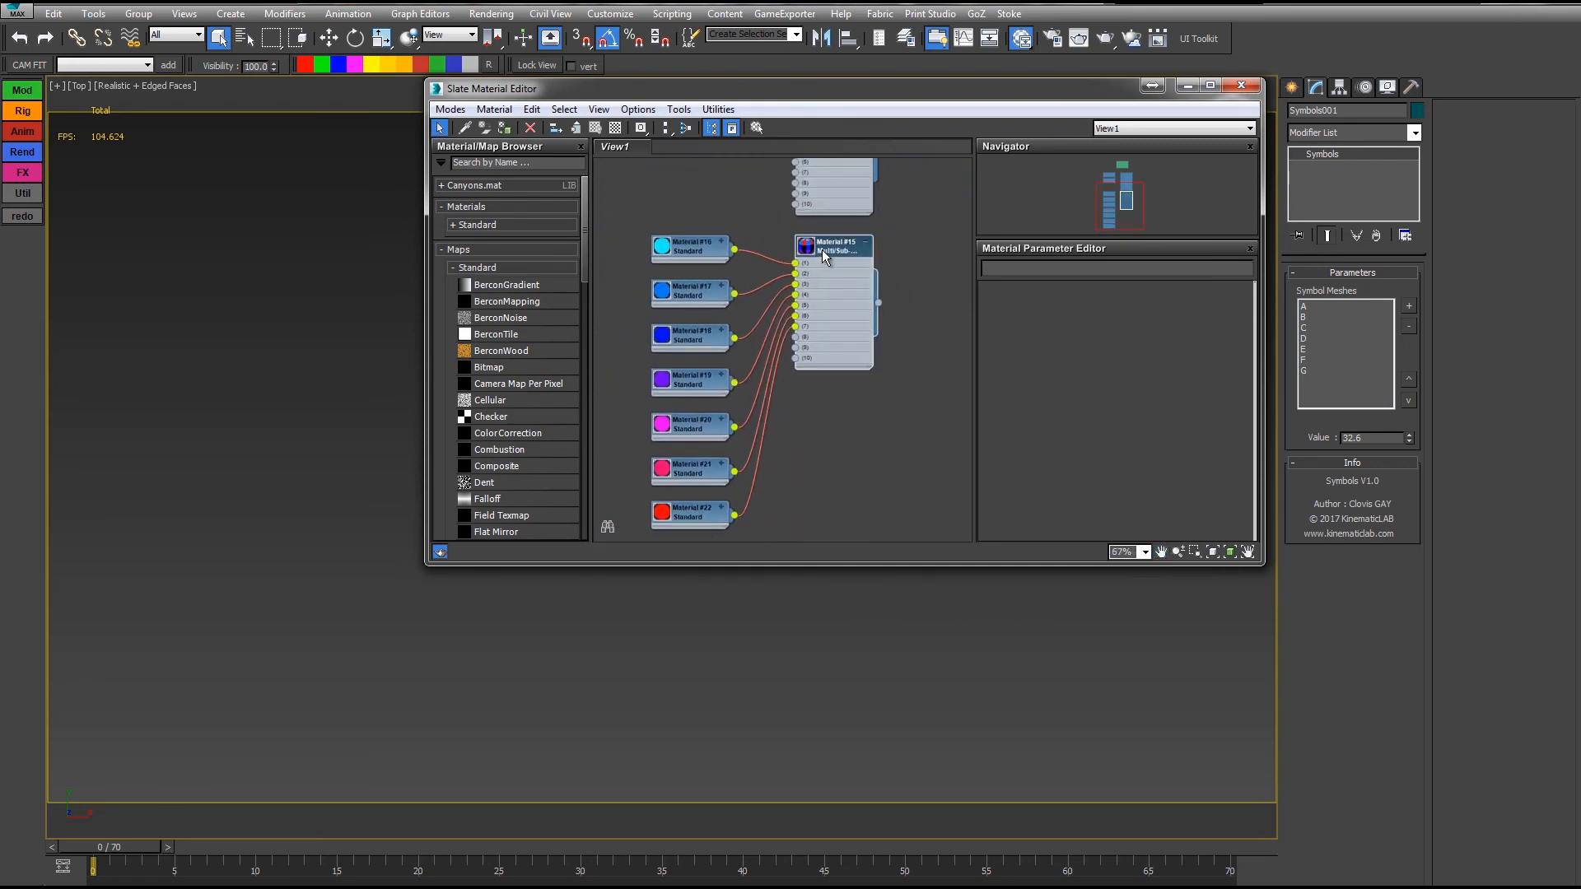
pyautogui.doubleClick(836, 250)
# Step: Assign Material #15 to the selected Symbols object
pyautogui.rightClick(837, 249)
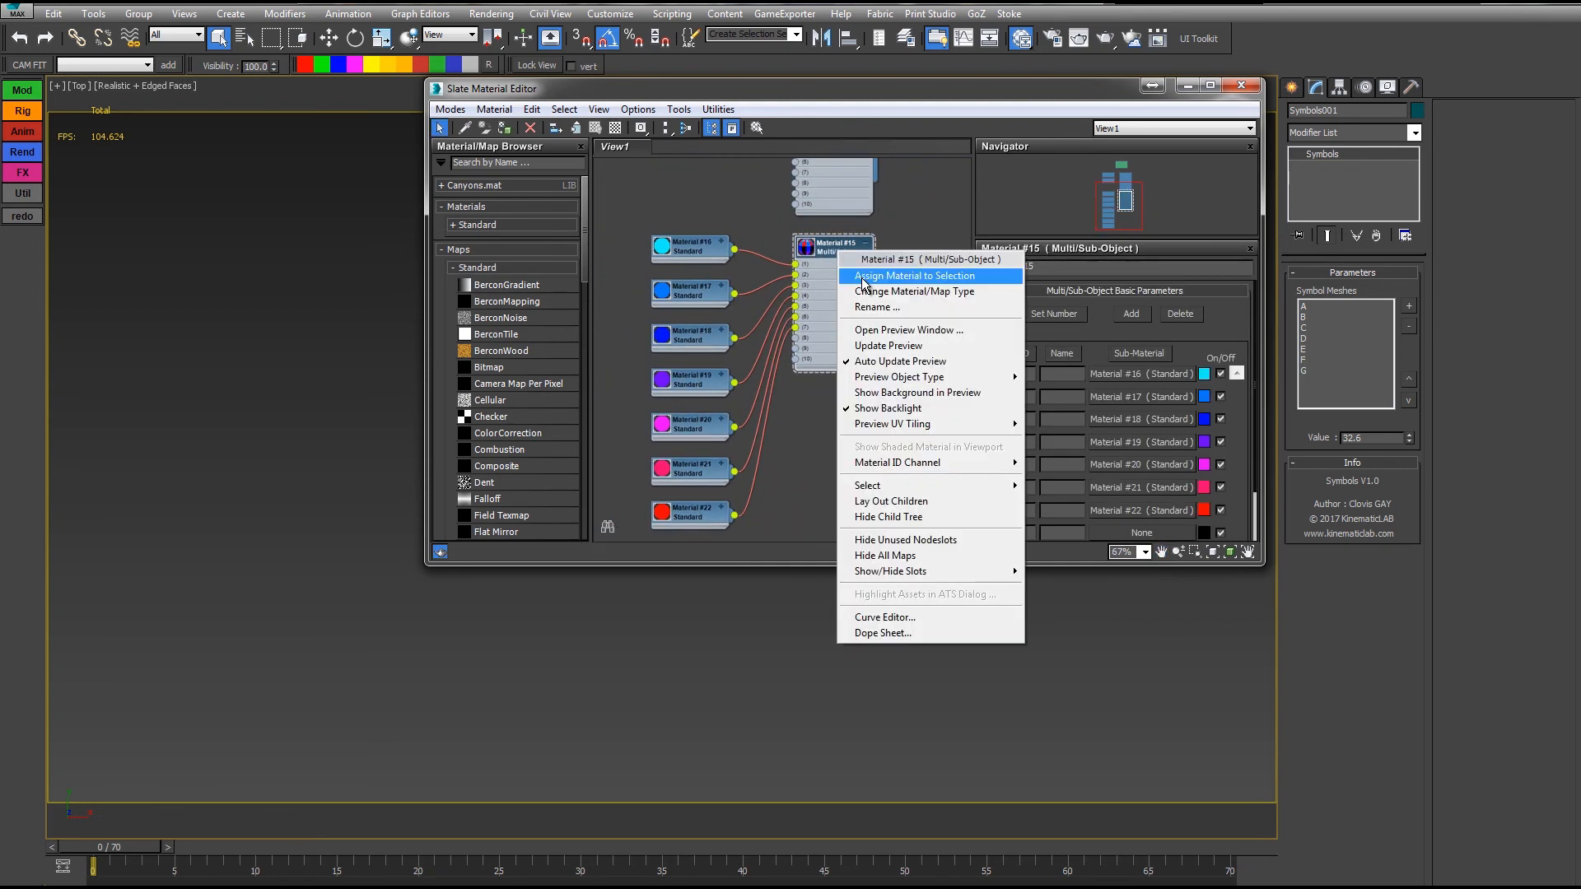
pyautogui.click(872, 277)
pyautogui.moveTo(670, 640); pyautogui.dragTo(359, 615, button='middle')
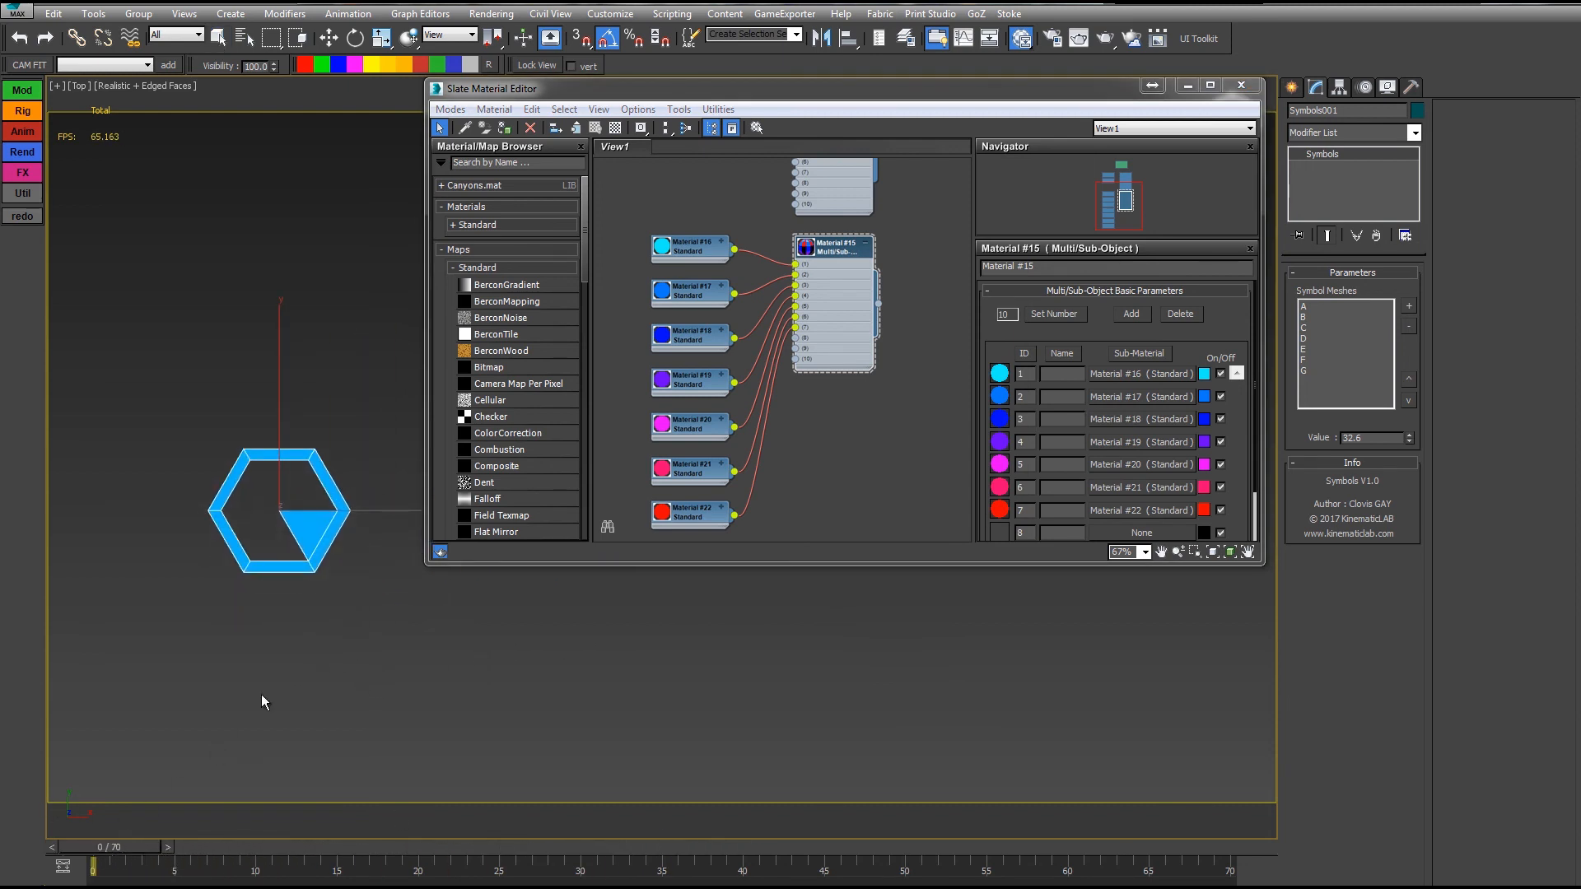
# Step: Raise the Symbols Value gradually to 75.7 to preview the colour of each hexagon symbol
pyautogui.moveTo(1410, 438); pyautogui.dragTo(1384, 321)
pyautogui.moveTo(1407, 437); pyautogui.dragTo(1342, 29)
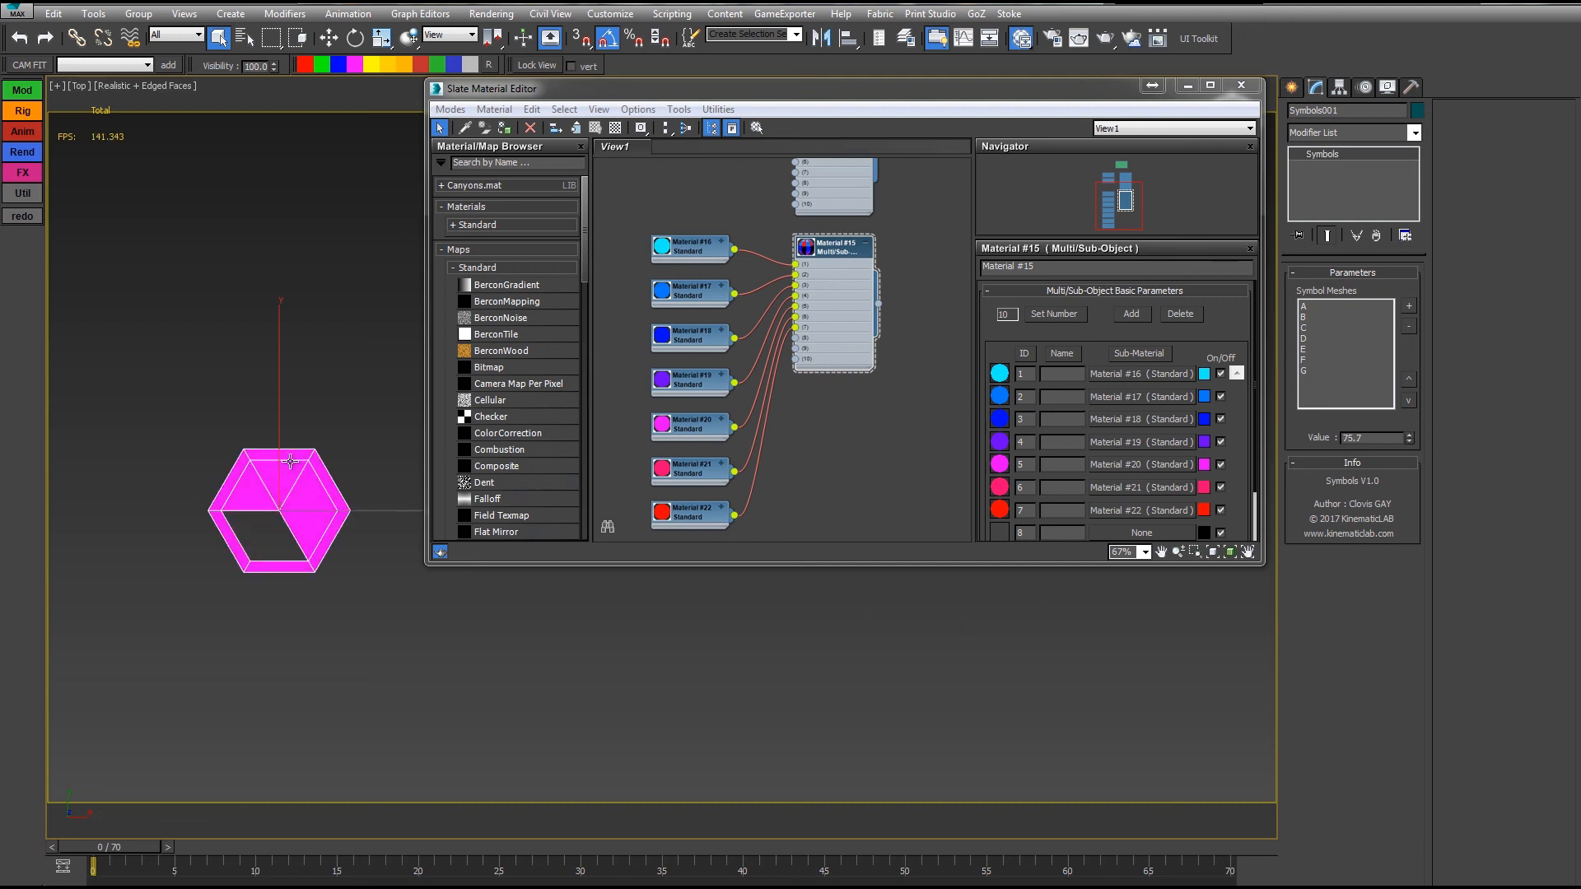
pyautogui.moveTo(956, 627); pyautogui.dragTo(896, 664, button='middle')
pyautogui.moveTo(311, 529); pyautogui.dragTo(162, 547, button='middle')
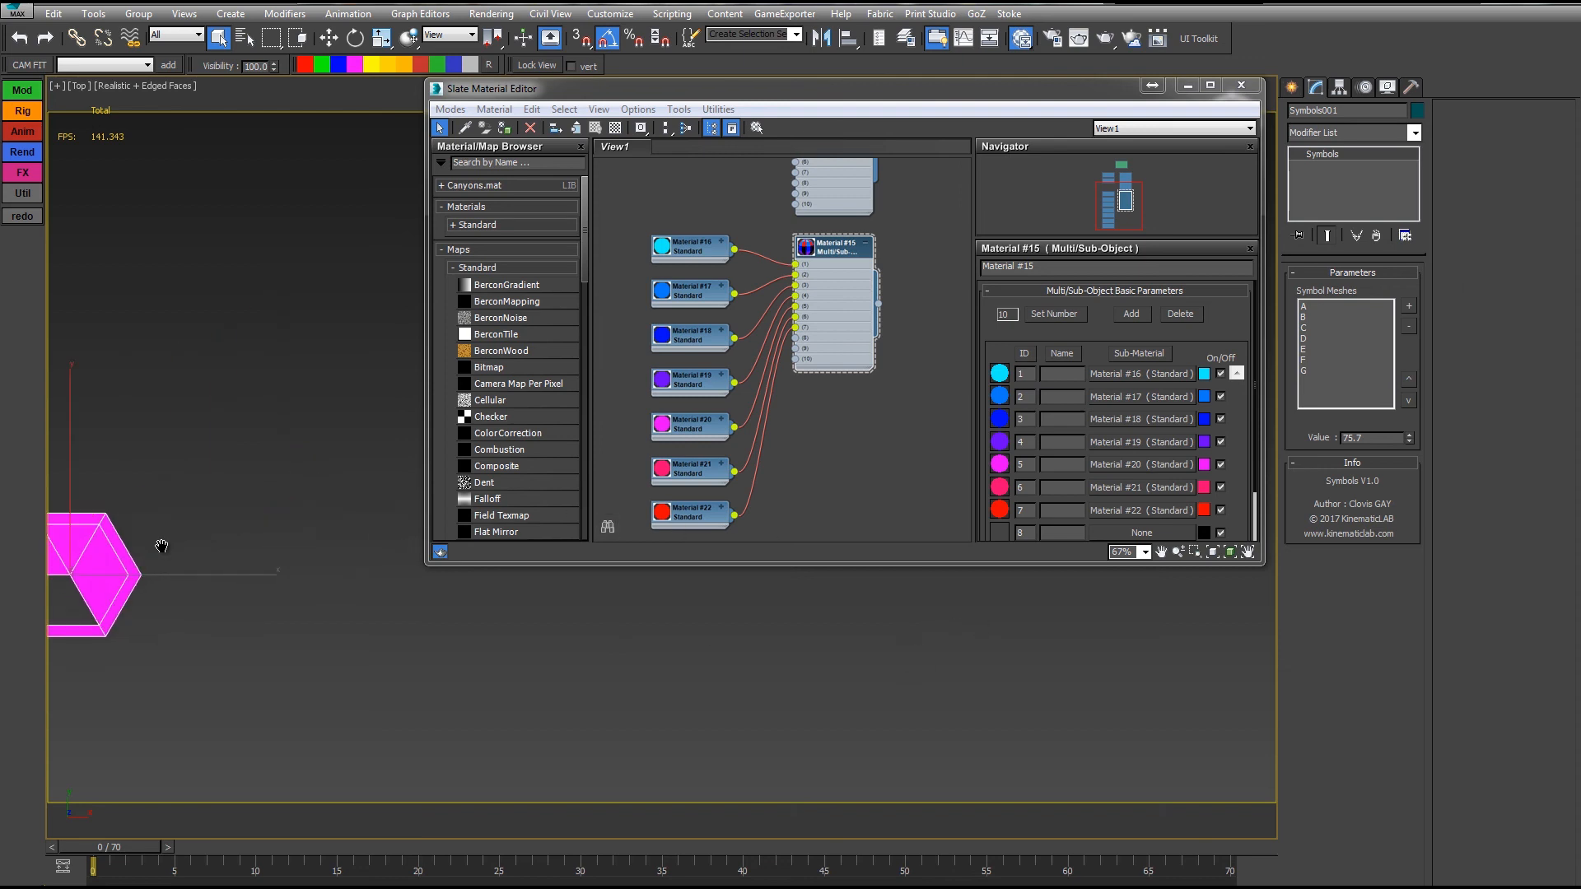
pyautogui.scroll(-5, 276, 544)
pyautogui.moveTo(576, 630); pyautogui.dragTo(207, 668, button='middle')
pyautogui.moveTo(384, 476); pyautogui.dragTo(747, 470, button='middle')
pyautogui.scroll(2, 265, 545)
pyautogui.moveTo(265, 545); pyautogui.dragTo(415, 437, button='middle')
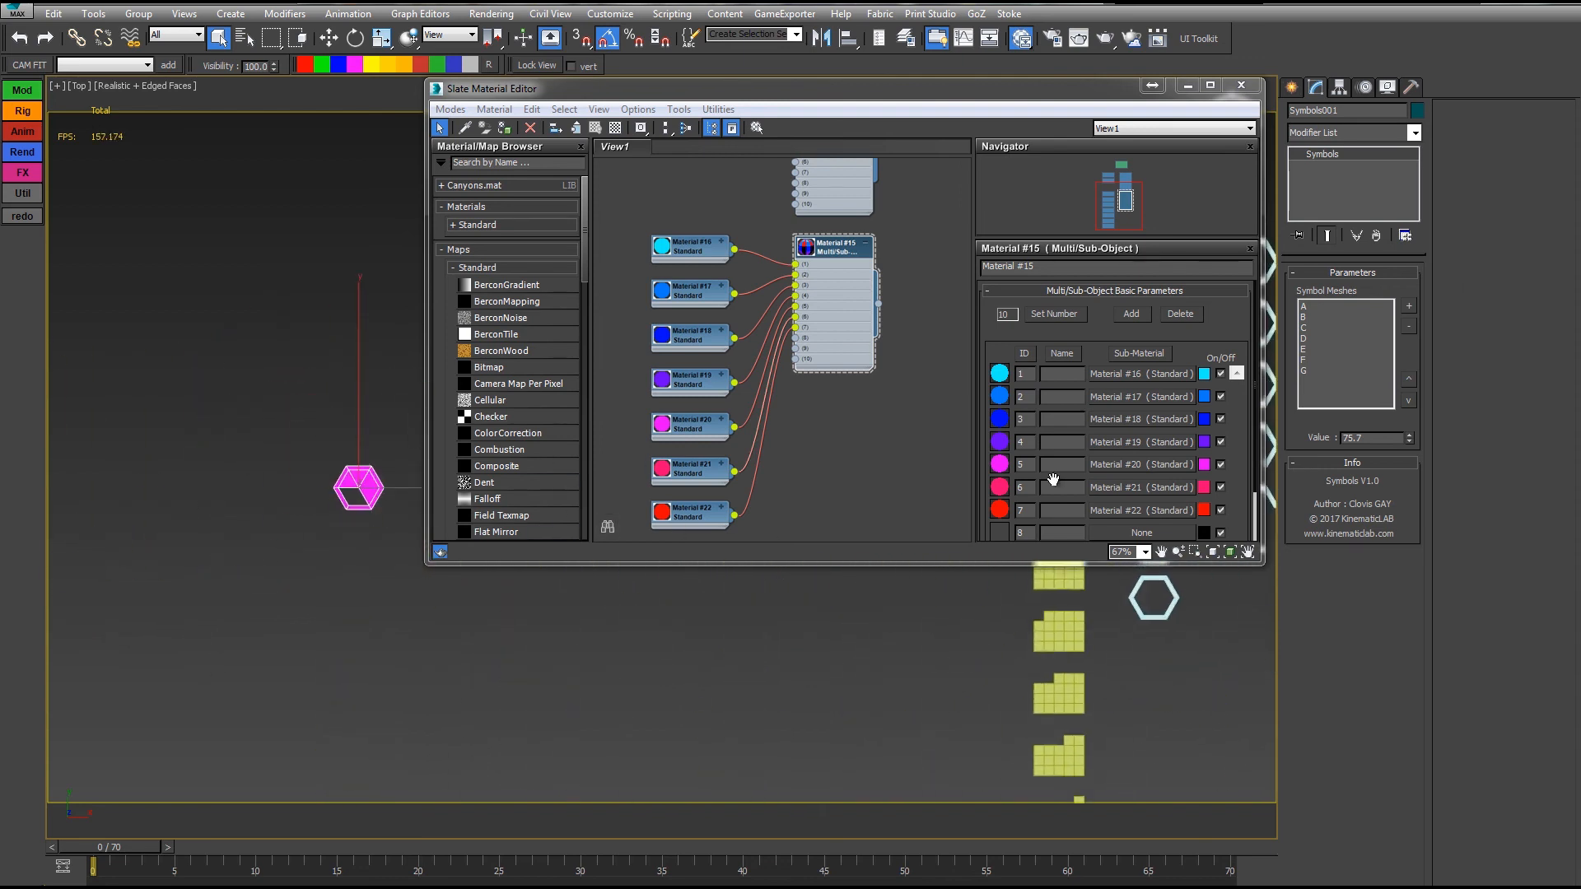
# Step: Reset the Symbols Value to 0 and shift the Material #16 node slightly away from the other sub-materials
pyautogui.rightClick(1409, 437)
pyautogui.scroll(2, 190, 375)
pyautogui.scroll(3, 296, 367)
pyautogui.moveTo(661, 659); pyautogui.dragTo(589, 667, button='middle')
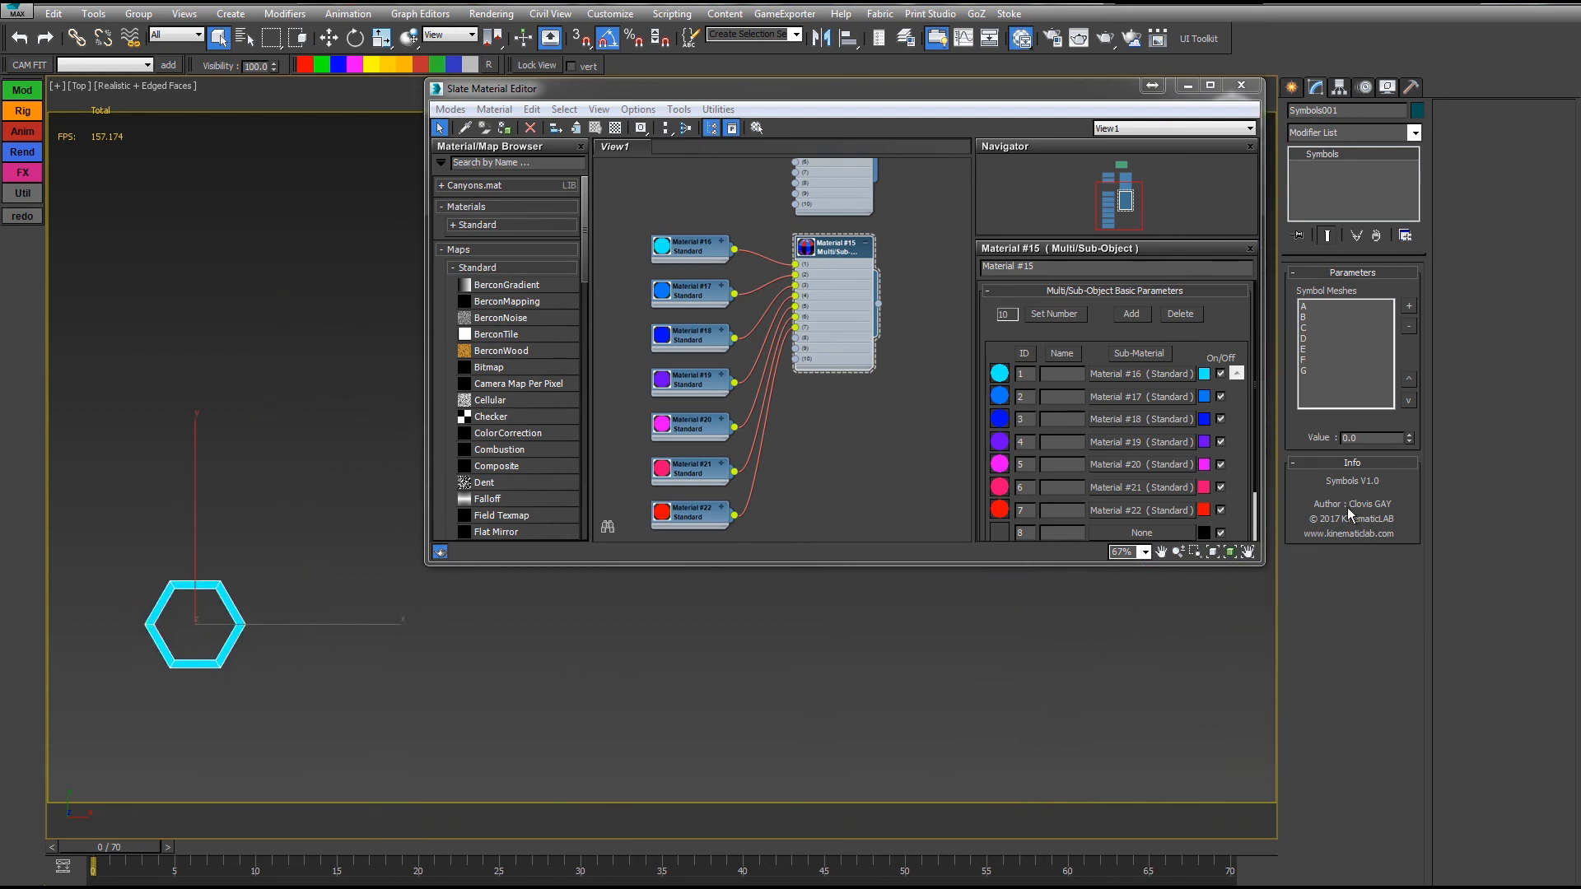
pyautogui.moveTo(958, 663); pyautogui.dragTo(940, 653, button='middle')
pyautogui.moveTo(691, 255); pyautogui.dragTo(702, 240)
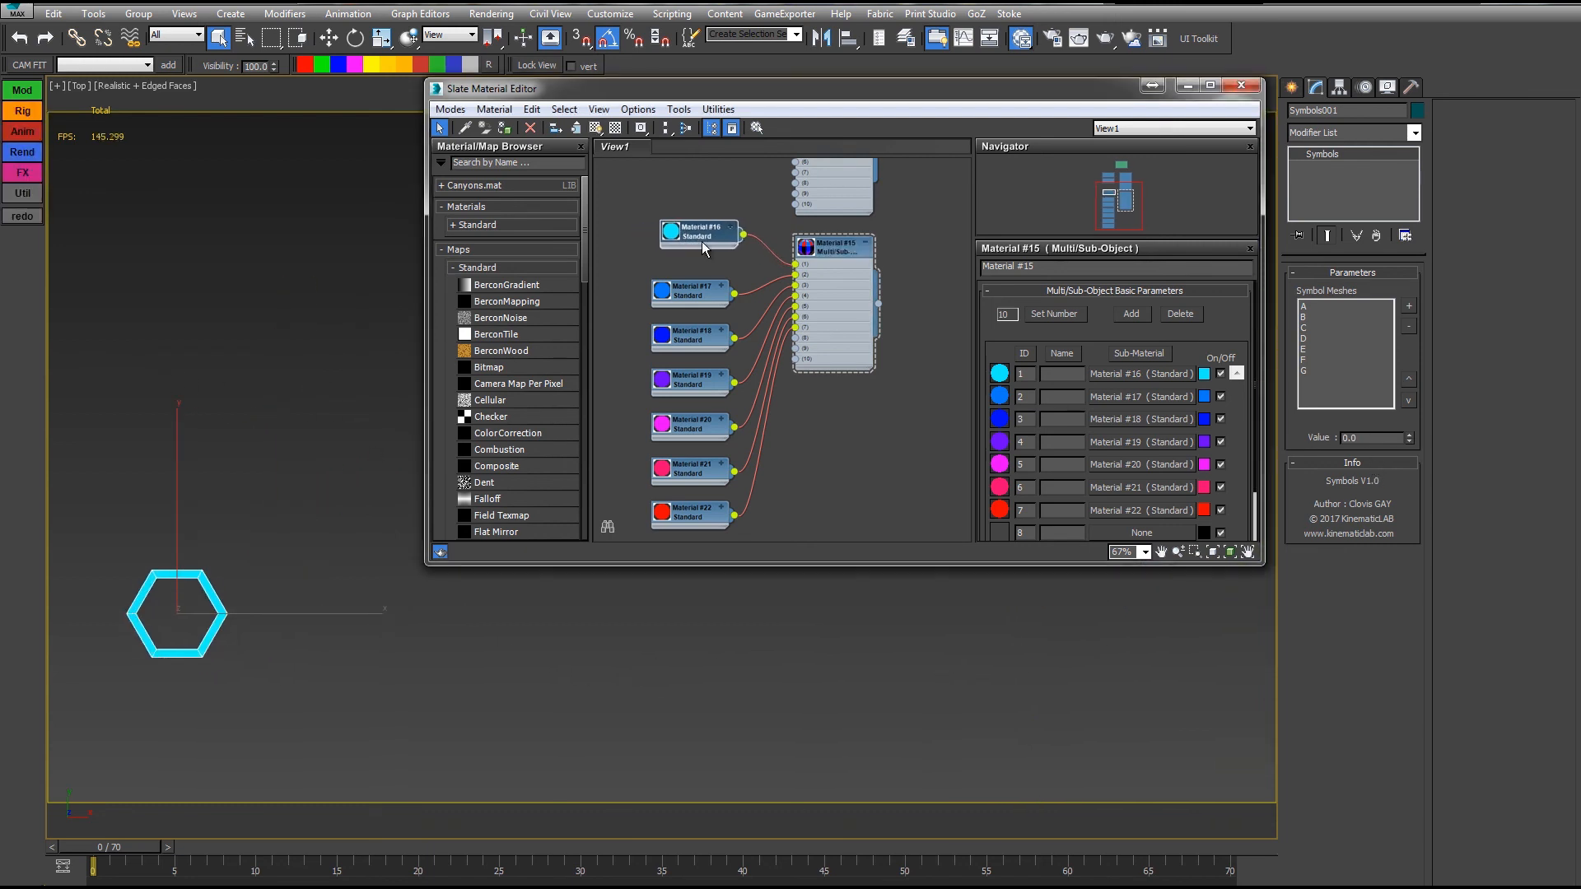
# Step: Raise the Symbols Value to 24.3, select the Material #17 node, and continue raising the Value to 100
pyautogui.moveTo(1408, 441); pyautogui.dragTo(1408, 275)
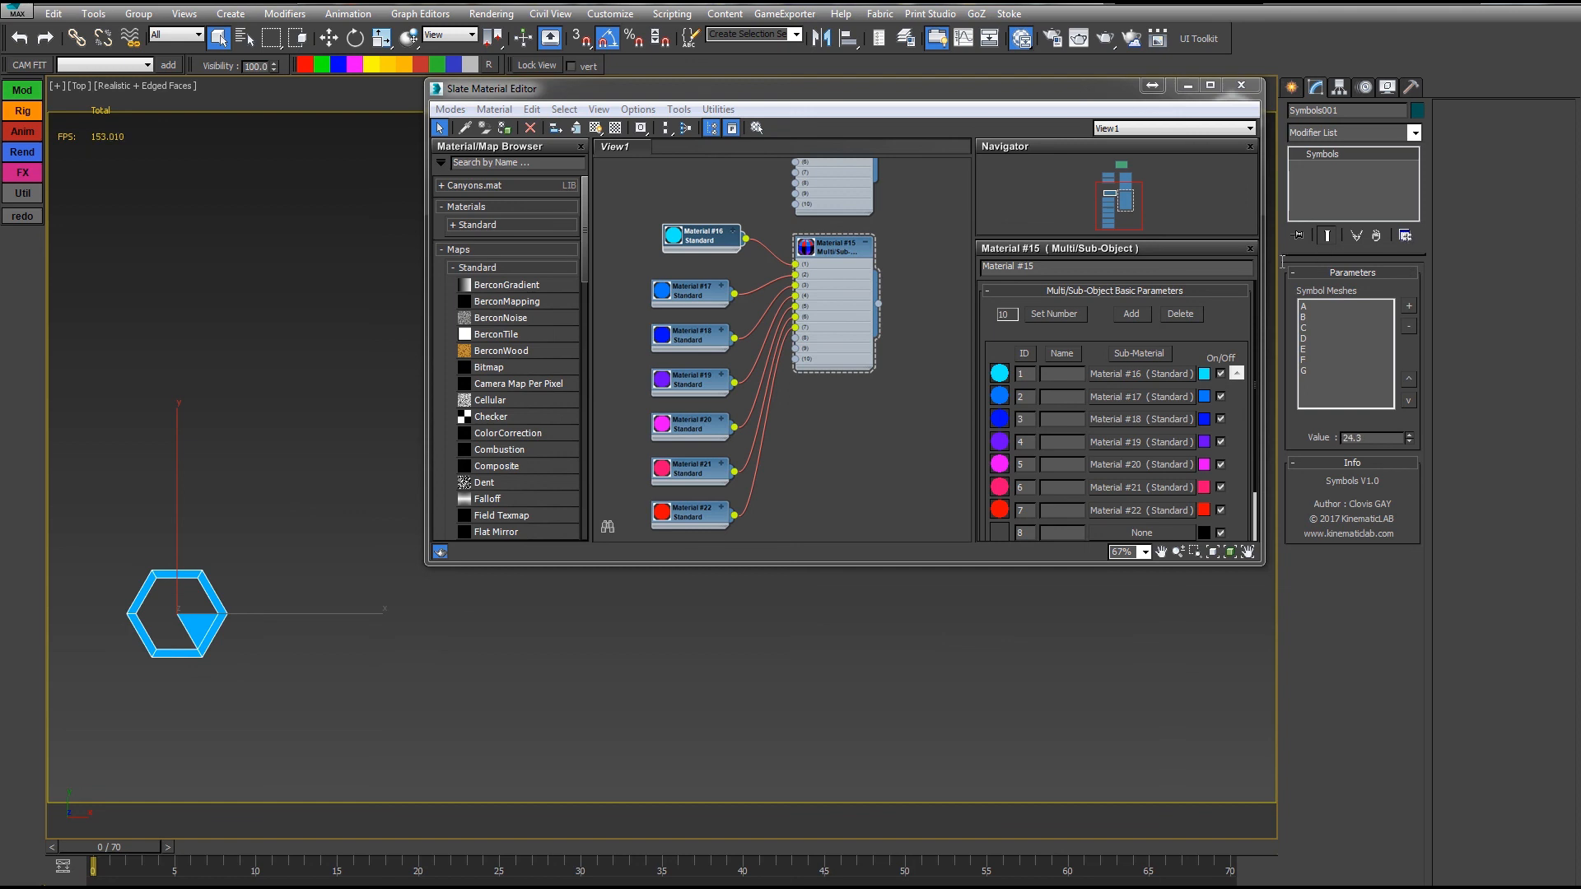
pyautogui.moveTo(651, 289); pyautogui.dragTo(683, 277)
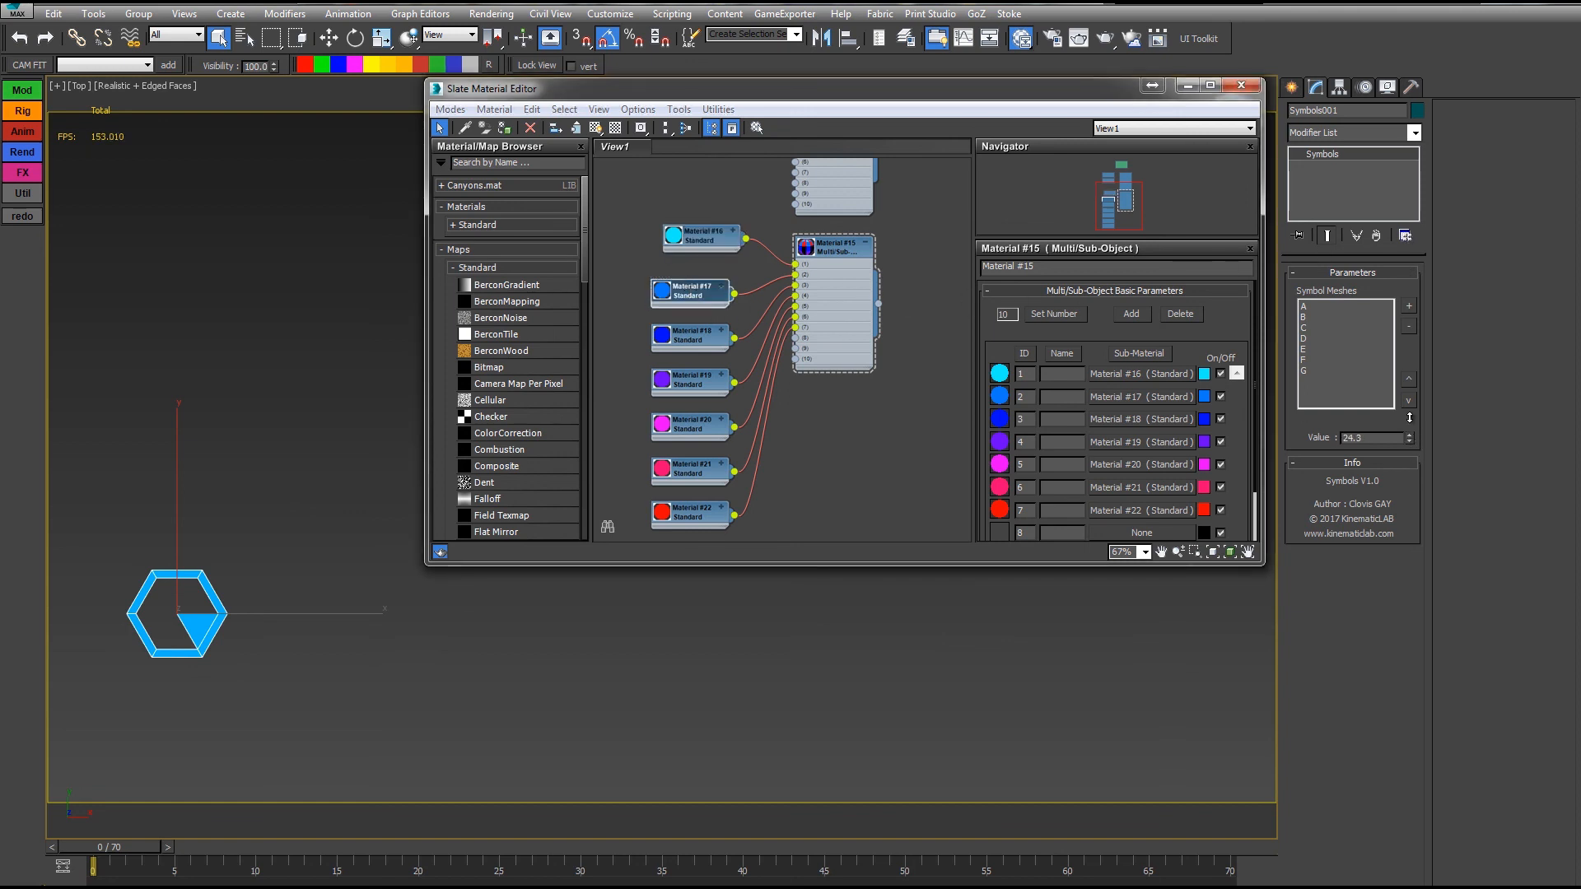
pyautogui.moveTo(1409, 438); pyautogui.dragTo(1406, 335)
pyautogui.moveTo(352, 400); pyautogui.dragTo(449, 333, button='middle')
pyautogui.moveTo(1411, 439); pyautogui.dragTo(634, 594)
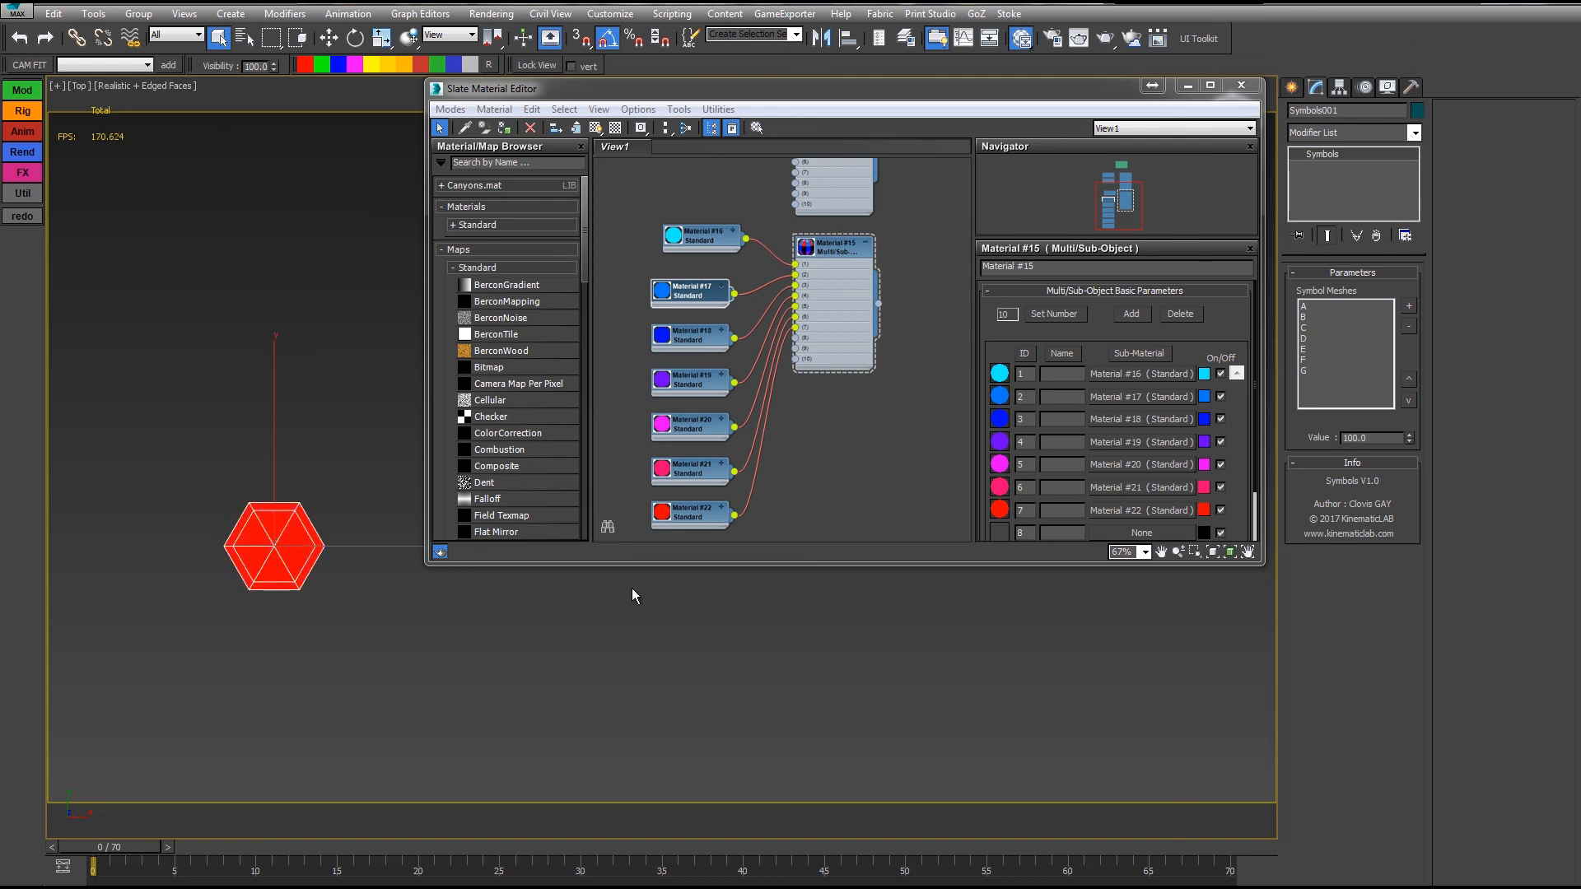
# Step: Connect Material #16 to slots 2 through 6 of Material #15, keeping Material #22 in slot 7
pyautogui.moveTo(746, 240); pyautogui.dragTo(795, 295)
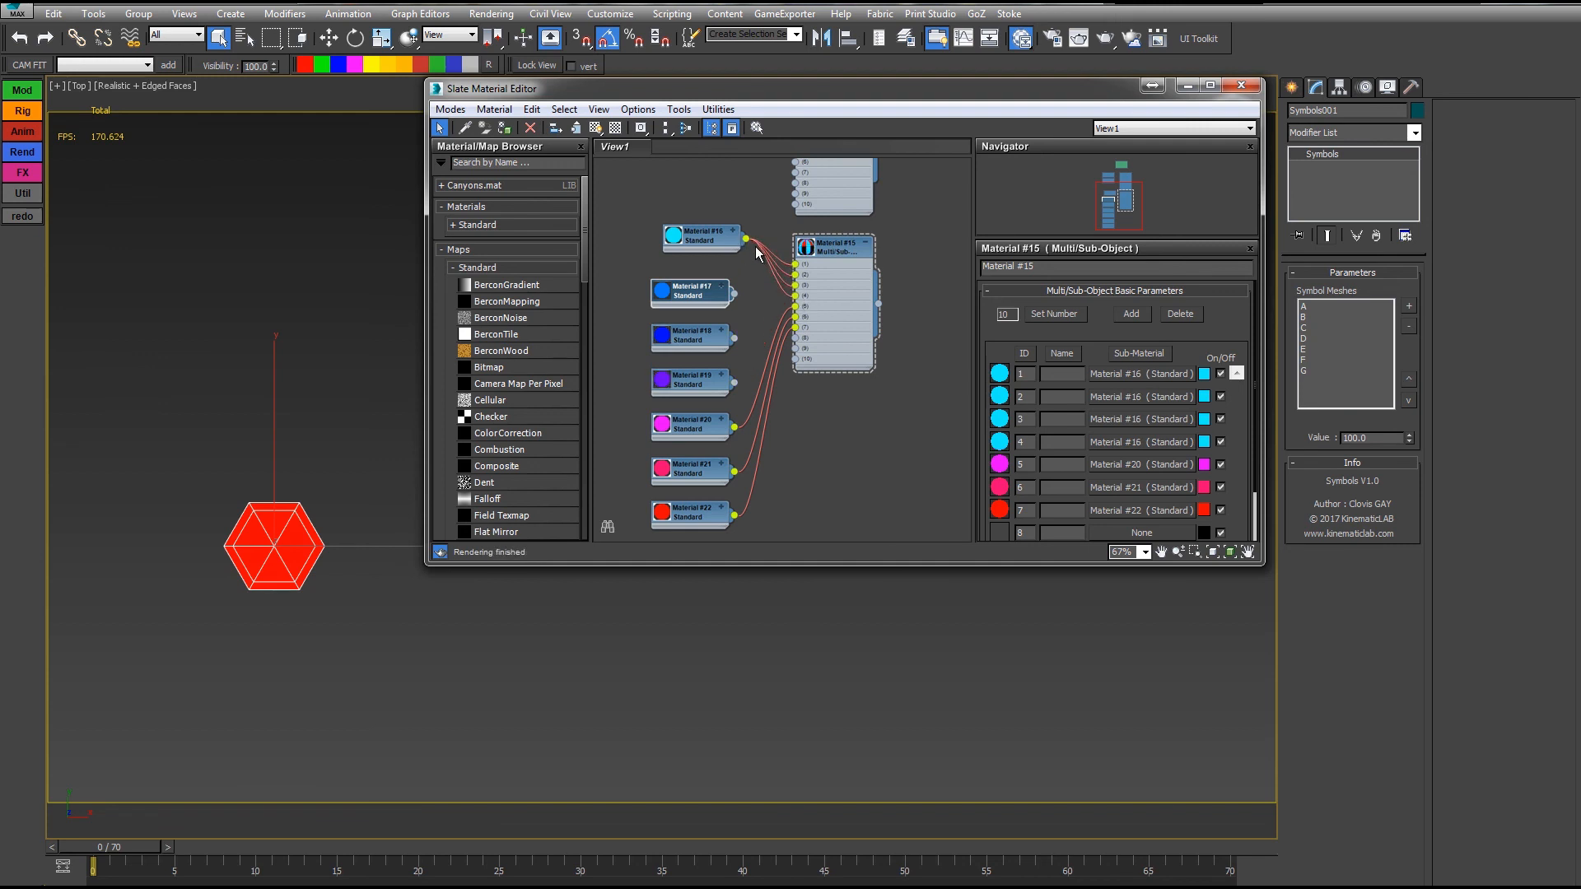
pyautogui.moveTo(745, 238); pyautogui.dragTo(796, 317)
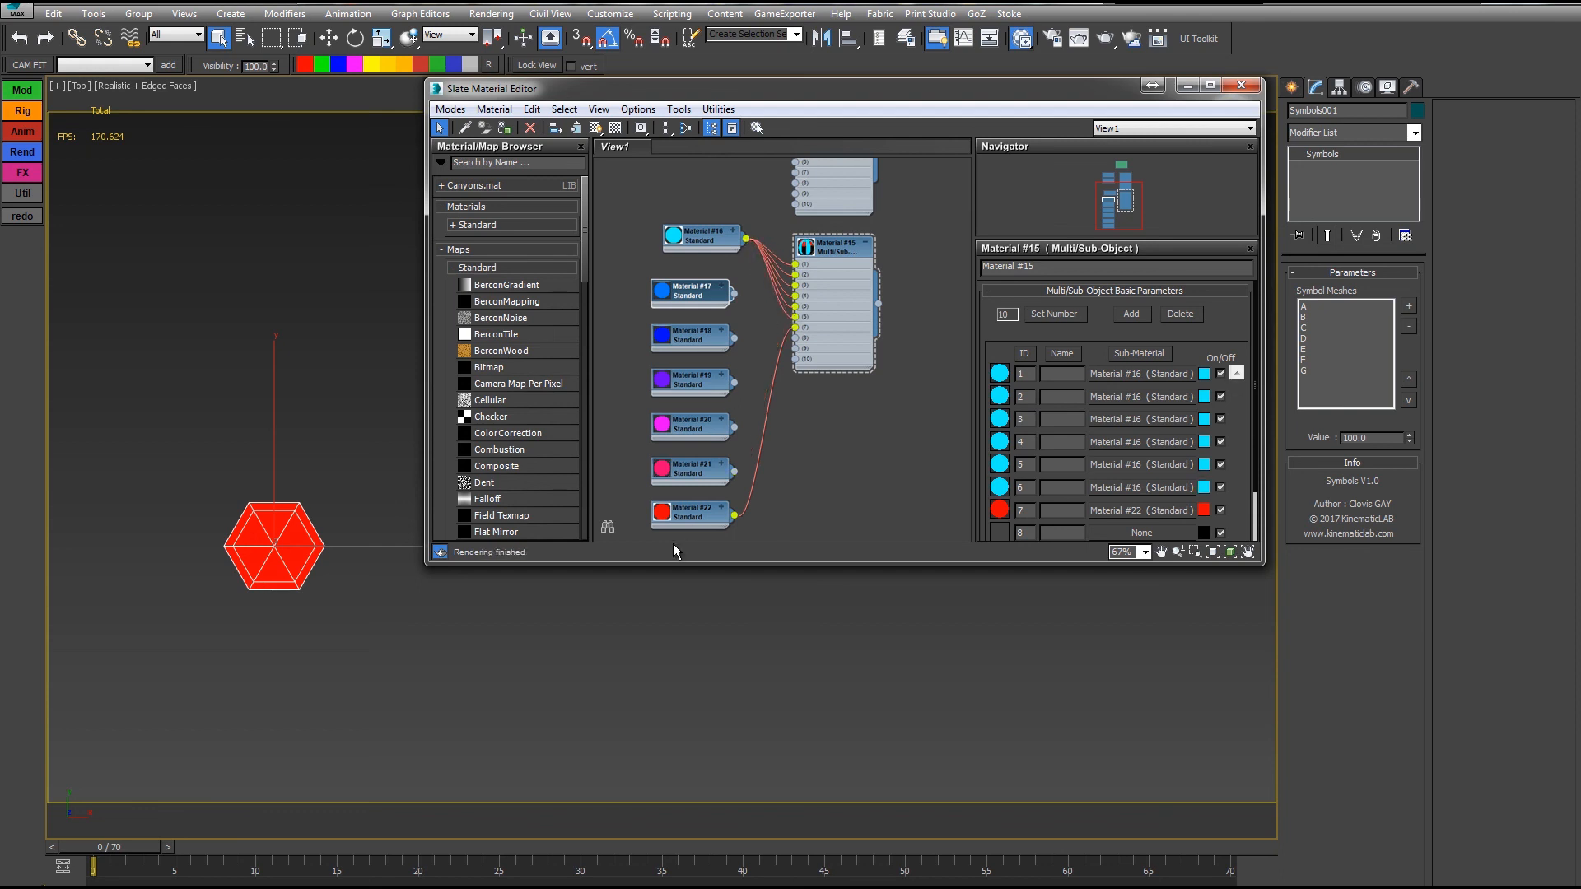
# Step: Test the new colours by lowering the Symbols Value, stopping at 84.8, and raising it back to 100
pyautogui.moveTo(1410, 438); pyautogui.dragTo(1161, 630)
pyautogui.moveTo(1040, 533); pyautogui.dragTo(1020, 609)
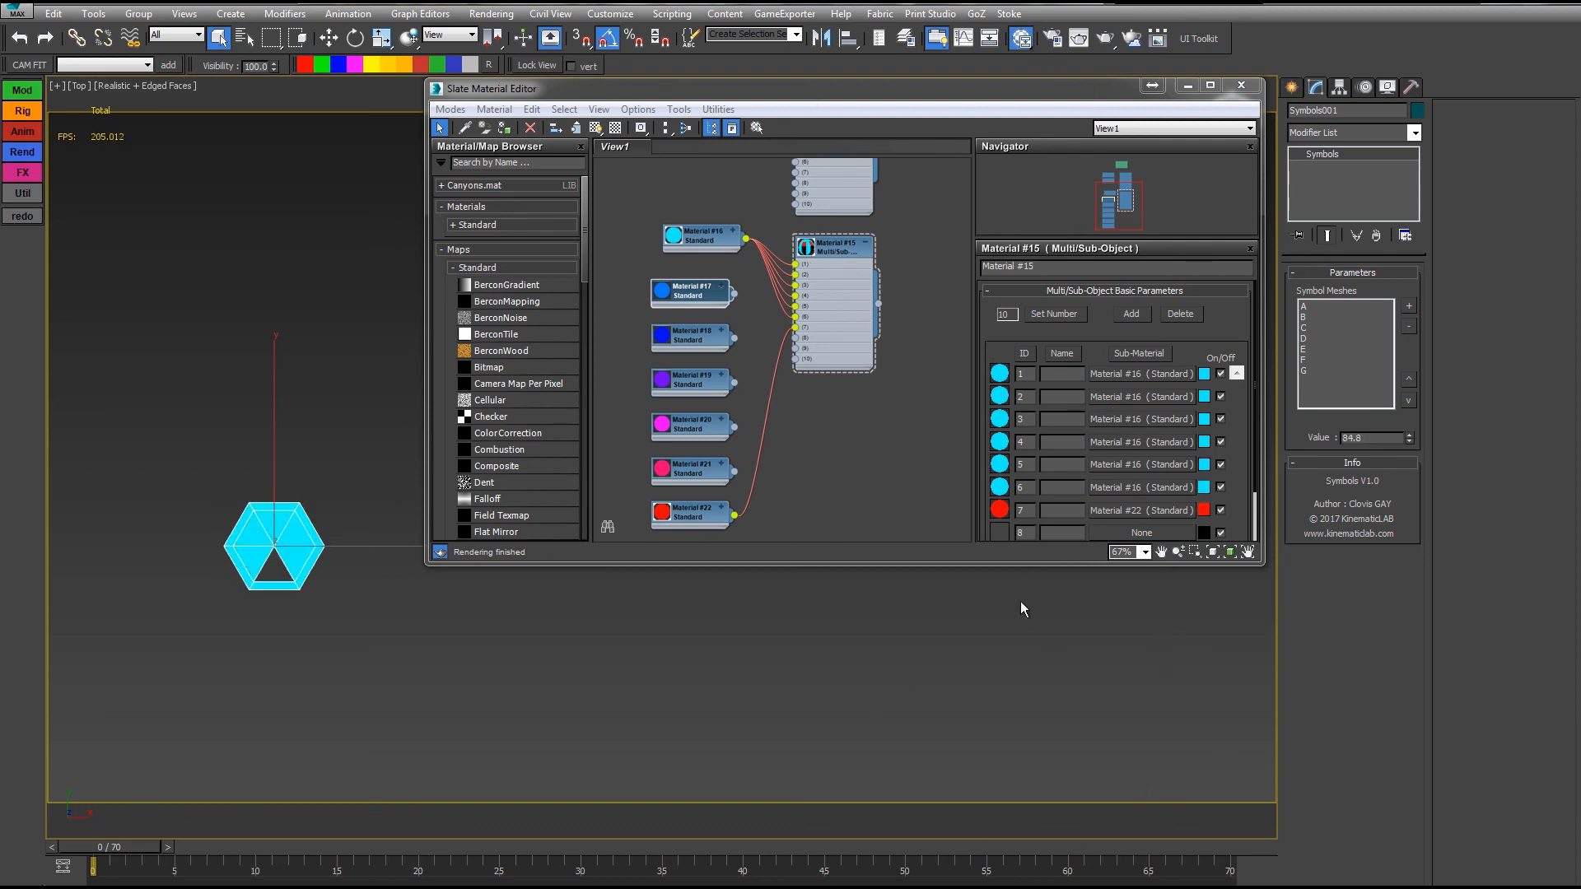
pyautogui.moveTo(1411, 434); pyautogui.dragTo(1159, 255)
pyautogui.moveTo(398, 644); pyautogui.dragTo(440, 625, button='middle')
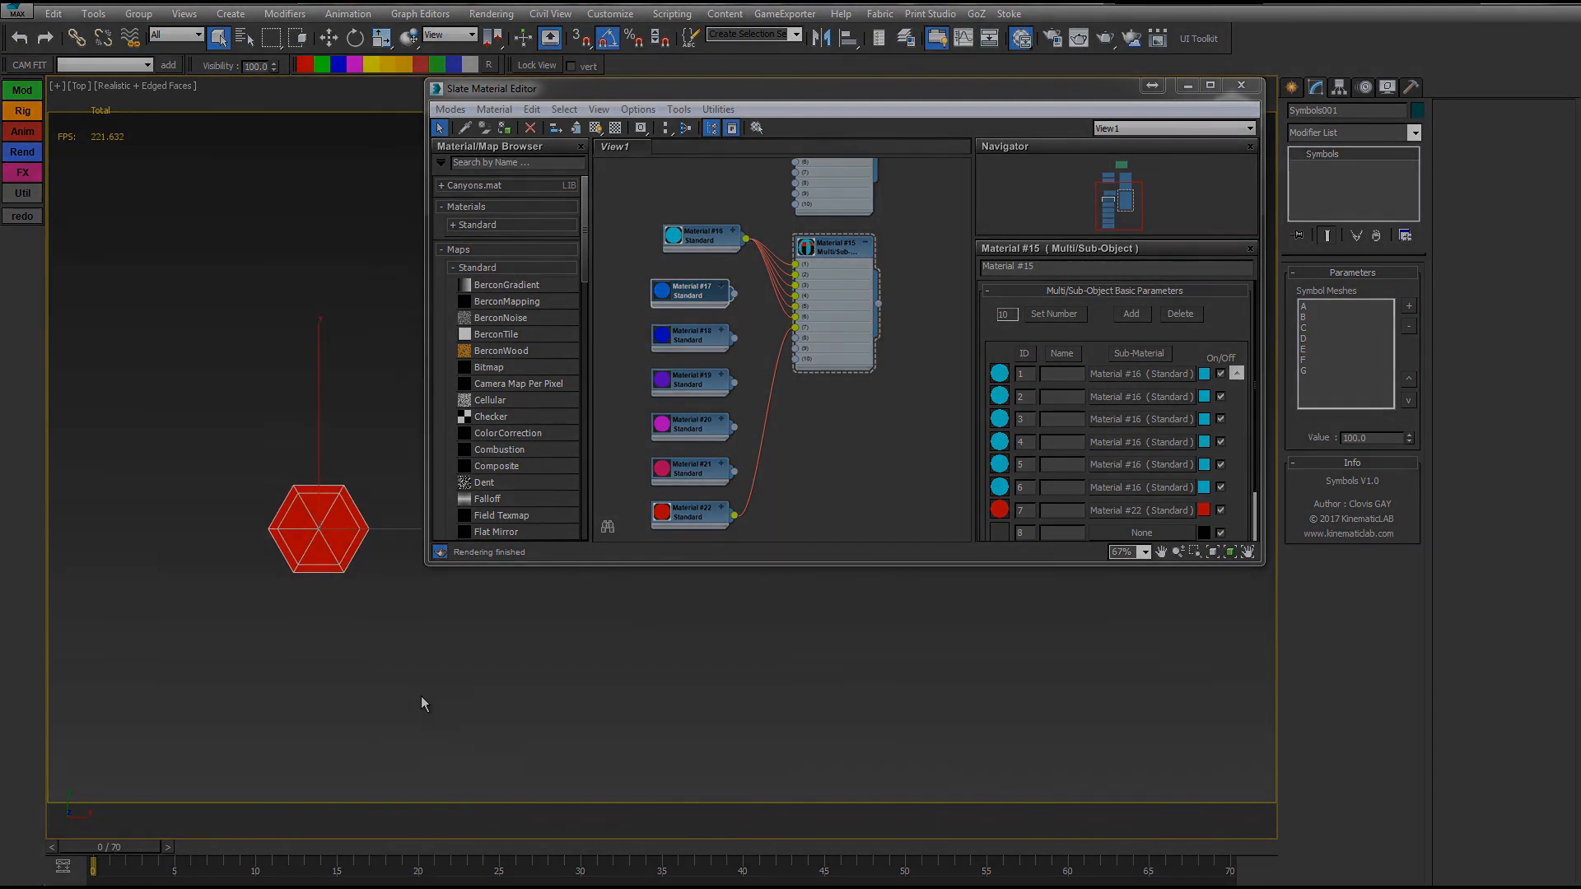